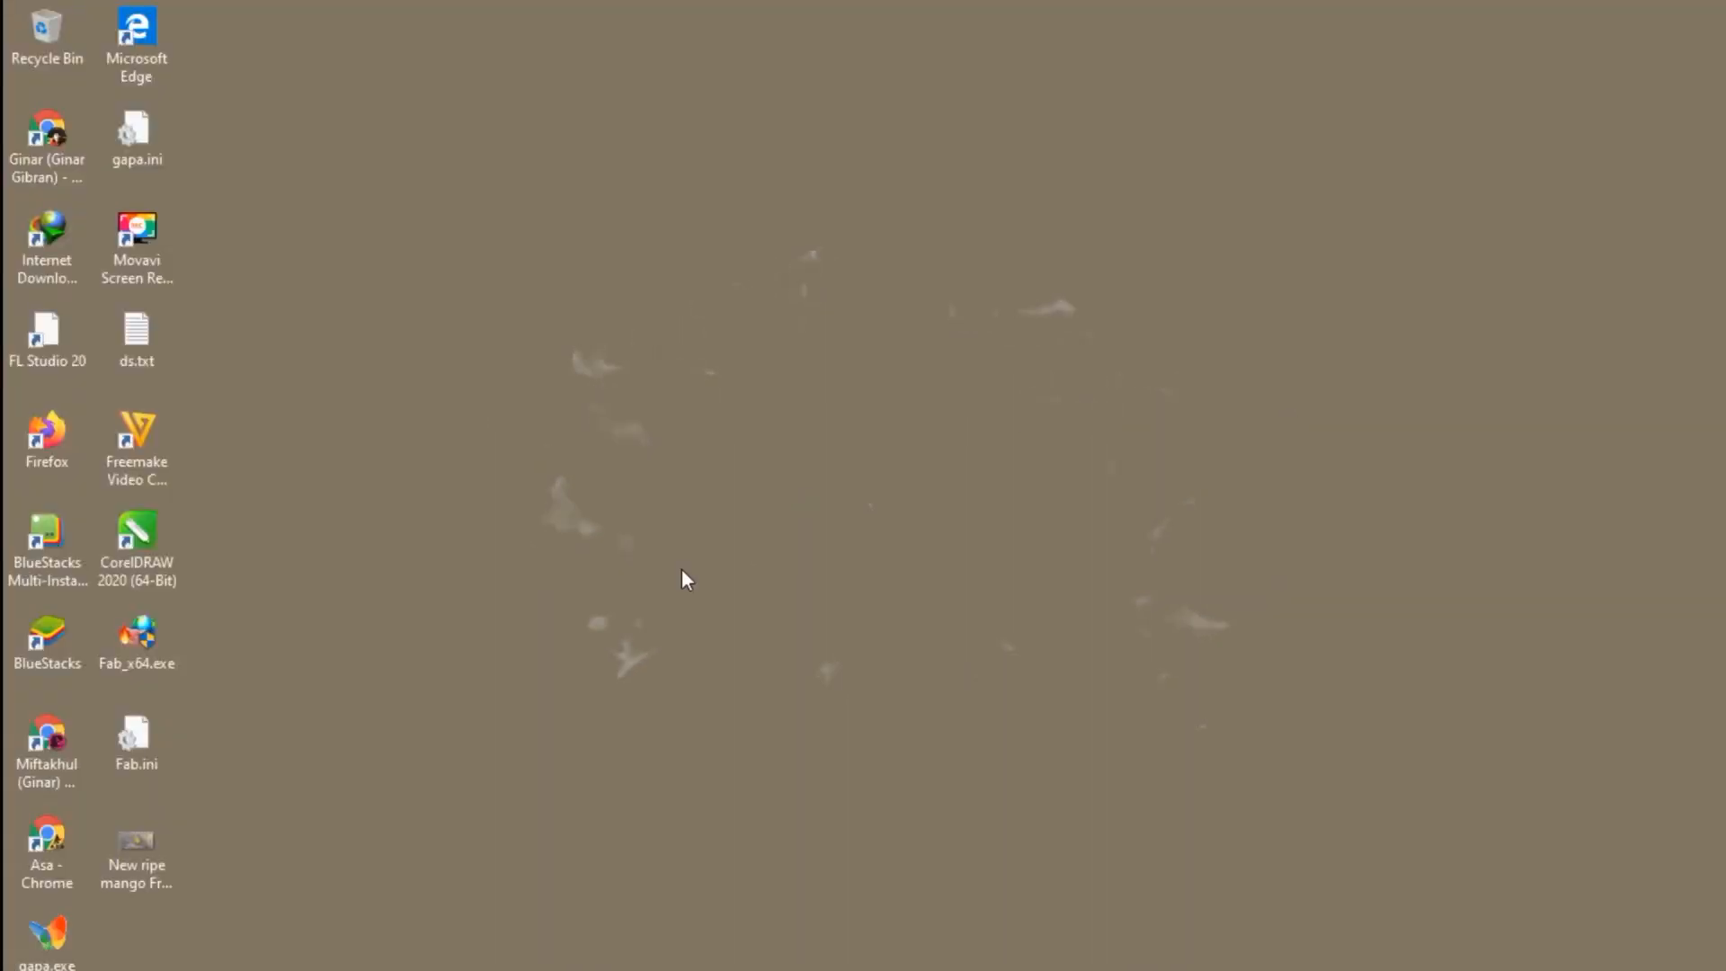
# Step: Bring the "New ripe mango" photo onto the CorelDRAW page and crop it to a rectangle around the fruit and stem
pyautogui.click(148, 836)
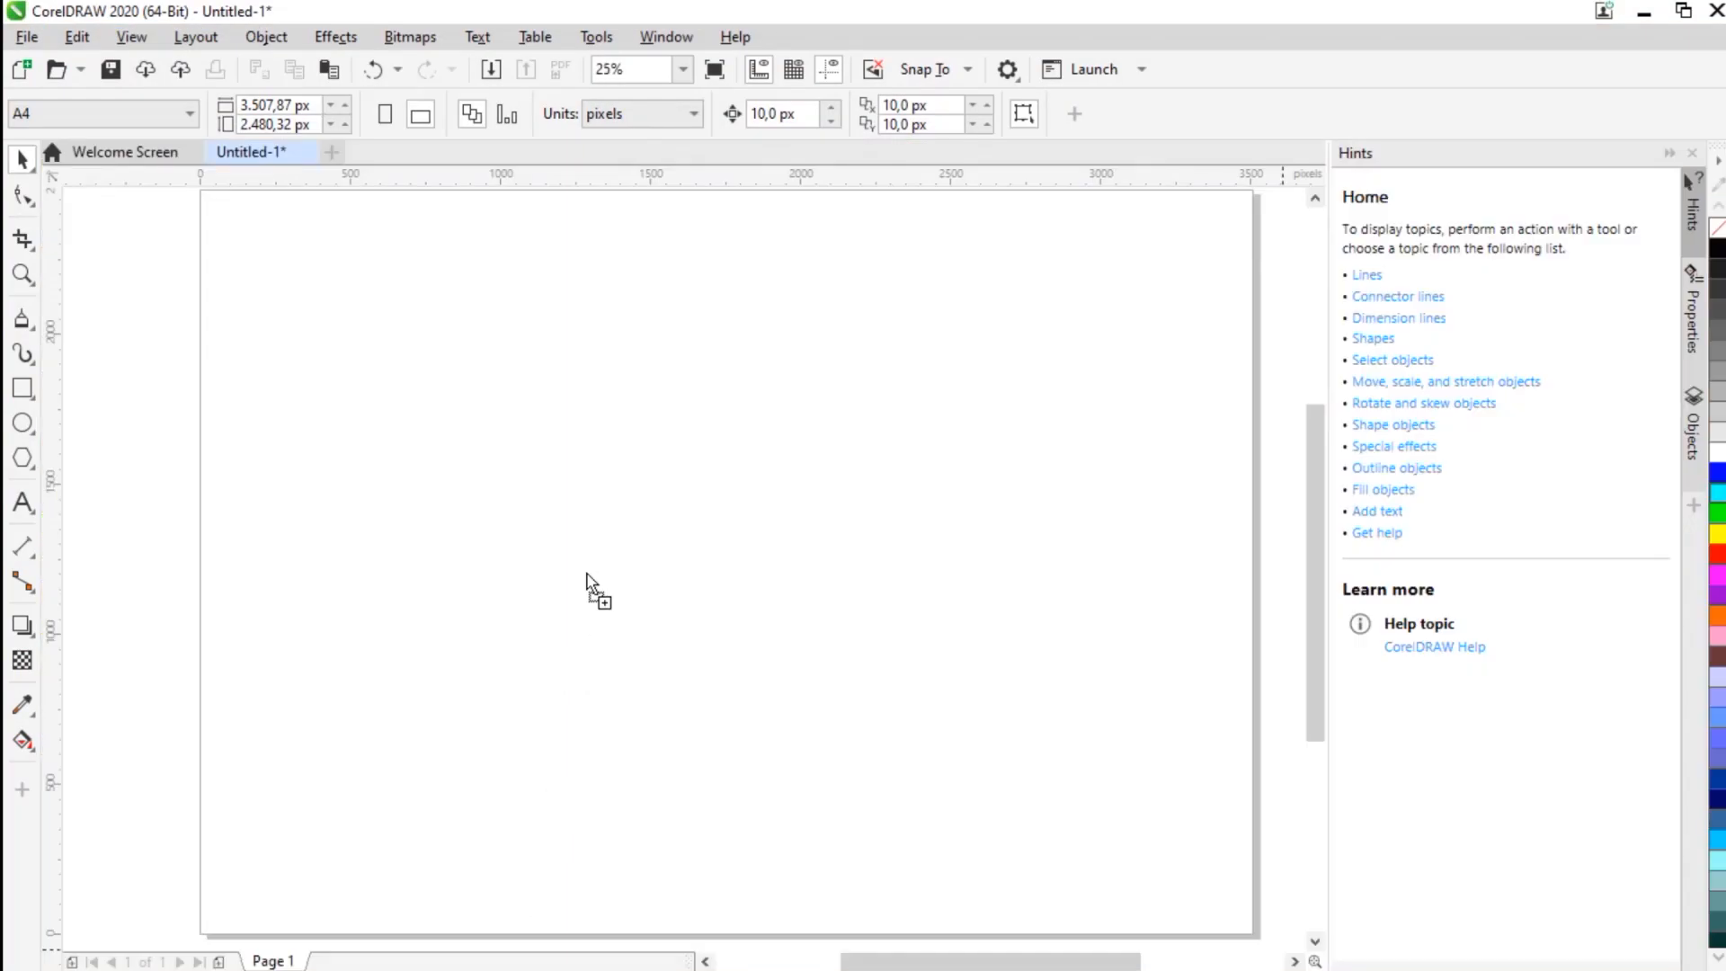
pyautogui.moveTo(589, 586); pyautogui.dragTo(585, 586)
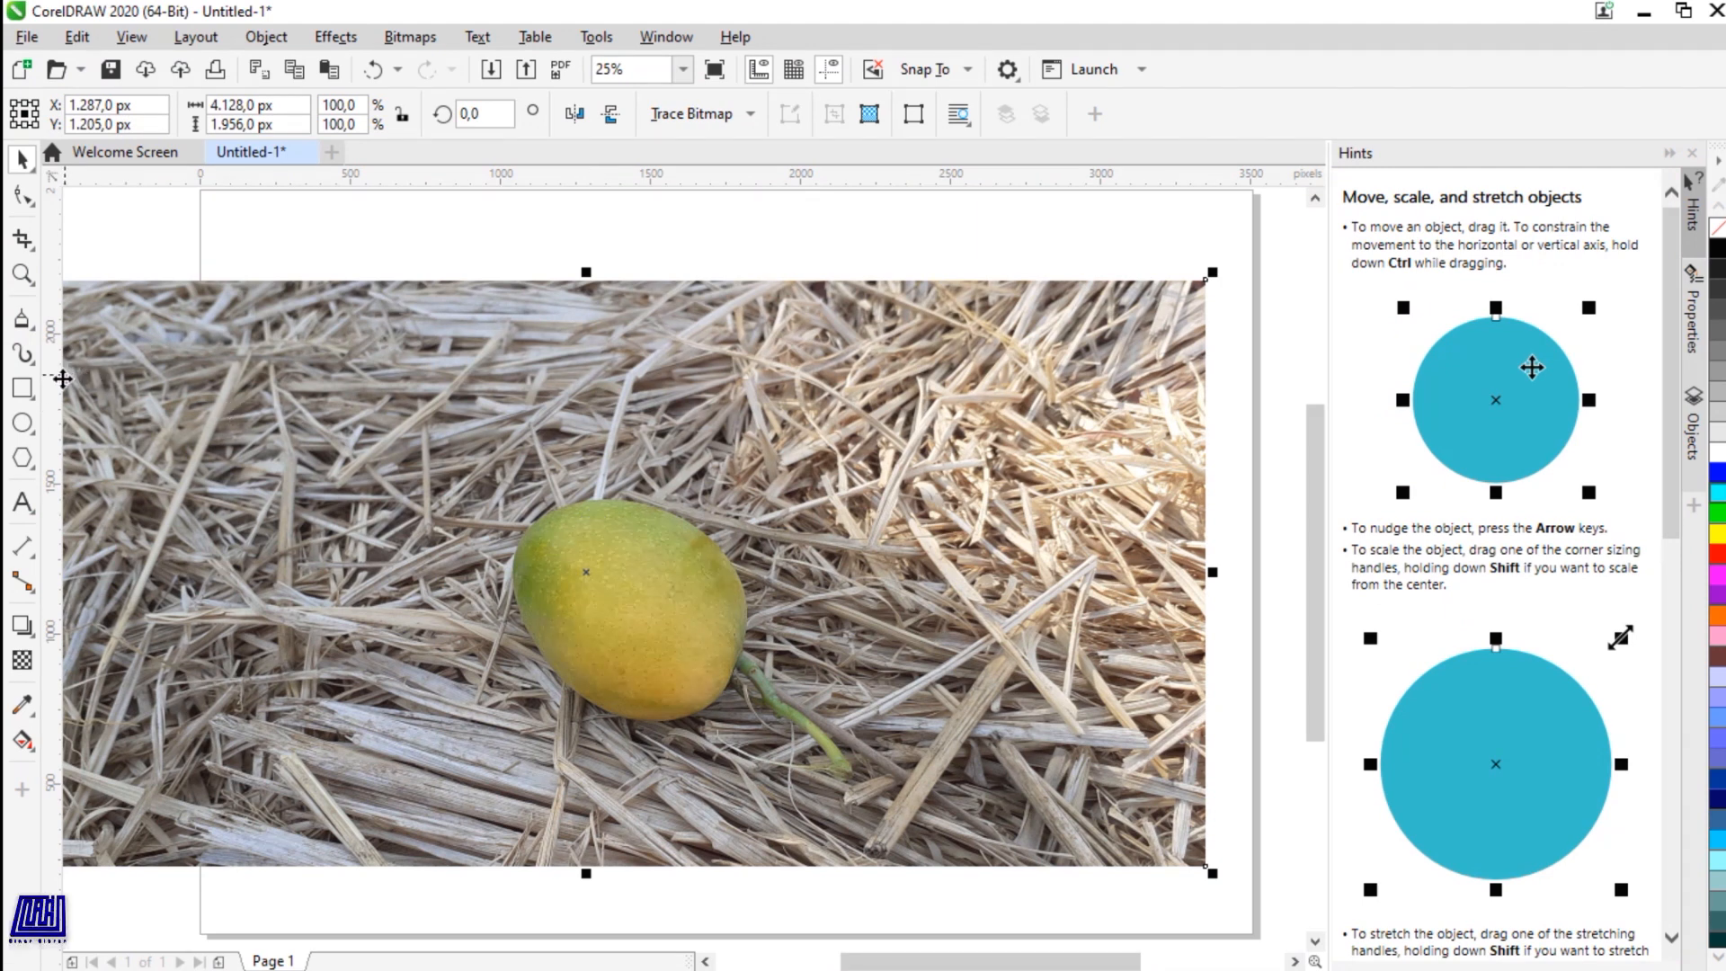
pyautogui.click(22, 388)
pyautogui.moveTo(373, 304)
pyautogui.mouseDown()
pyautogui.moveTo(876, 733)
pyautogui.moveTo(1065, 811)
pyautogui.mouseUp()
pyautogui.moveTo(720, 557); pyautogui.dragTo(667, 555)
pyautogui.keyDown('shift'); pyautogui.click(222, 365); pyautogui.keyUp('shift')
pyautogui.click(22, 158)
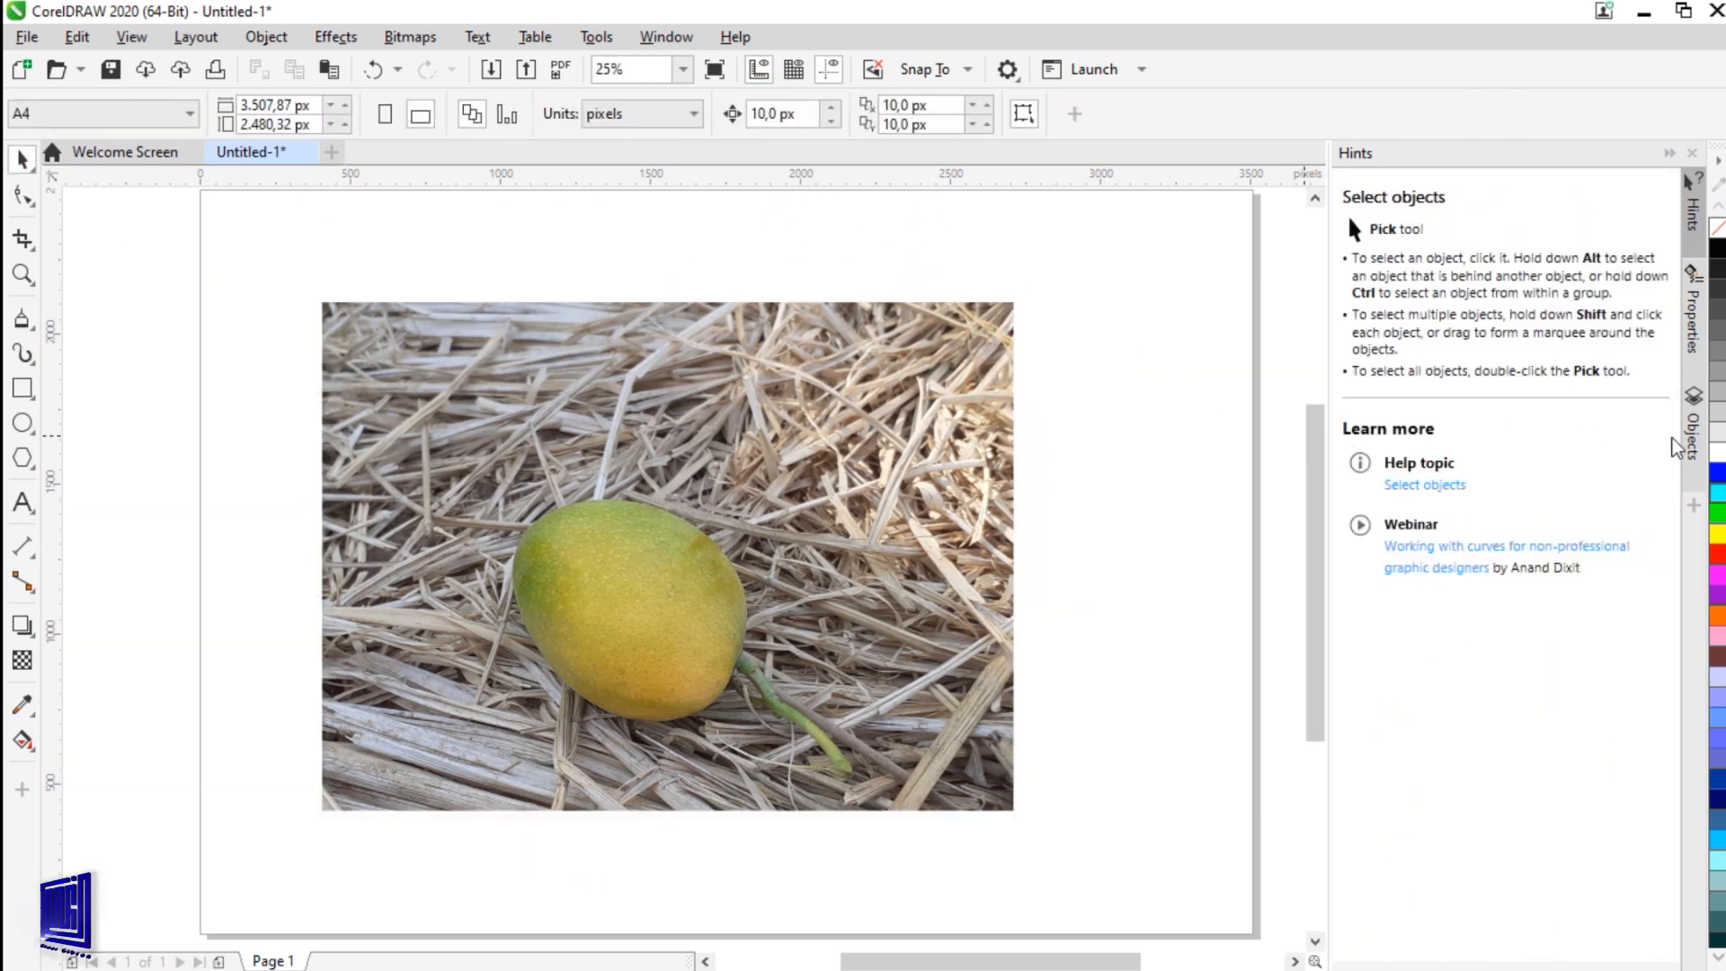
# Step: Show the document's objects and layers, lock Layer 1 with the photo, and add a new layer above it
pyautogui.click(1692, 440)
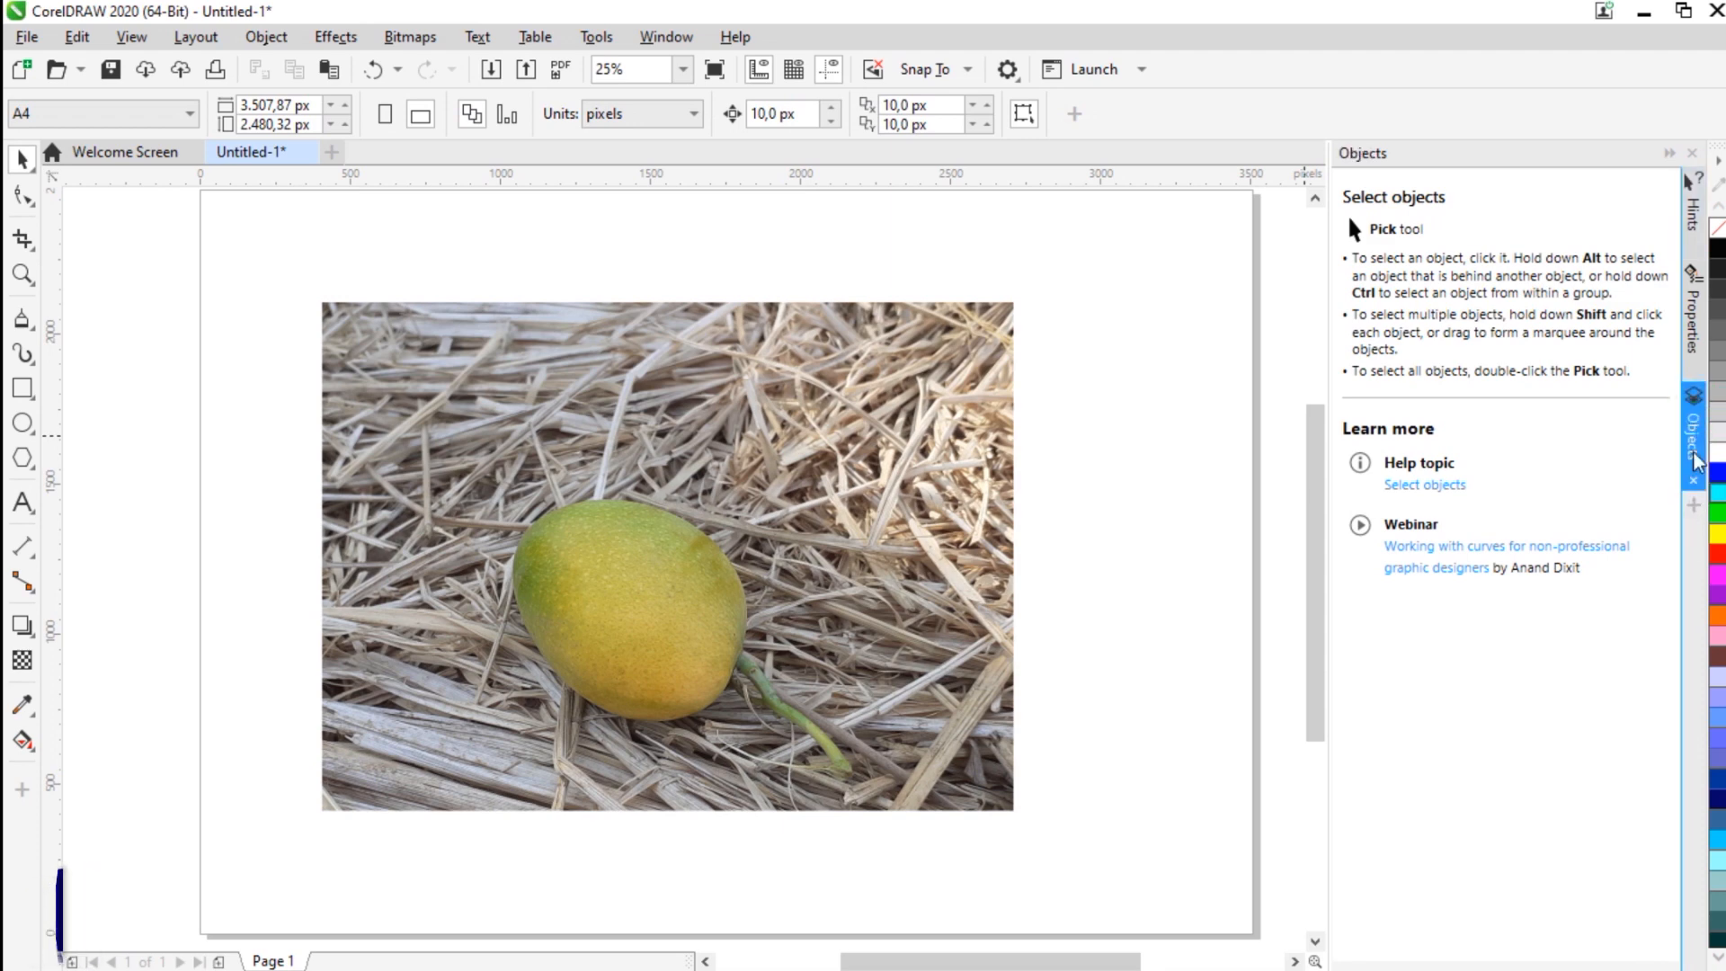
pyautogui.click(1669, 153)
pyautogui.click(1695, 450)
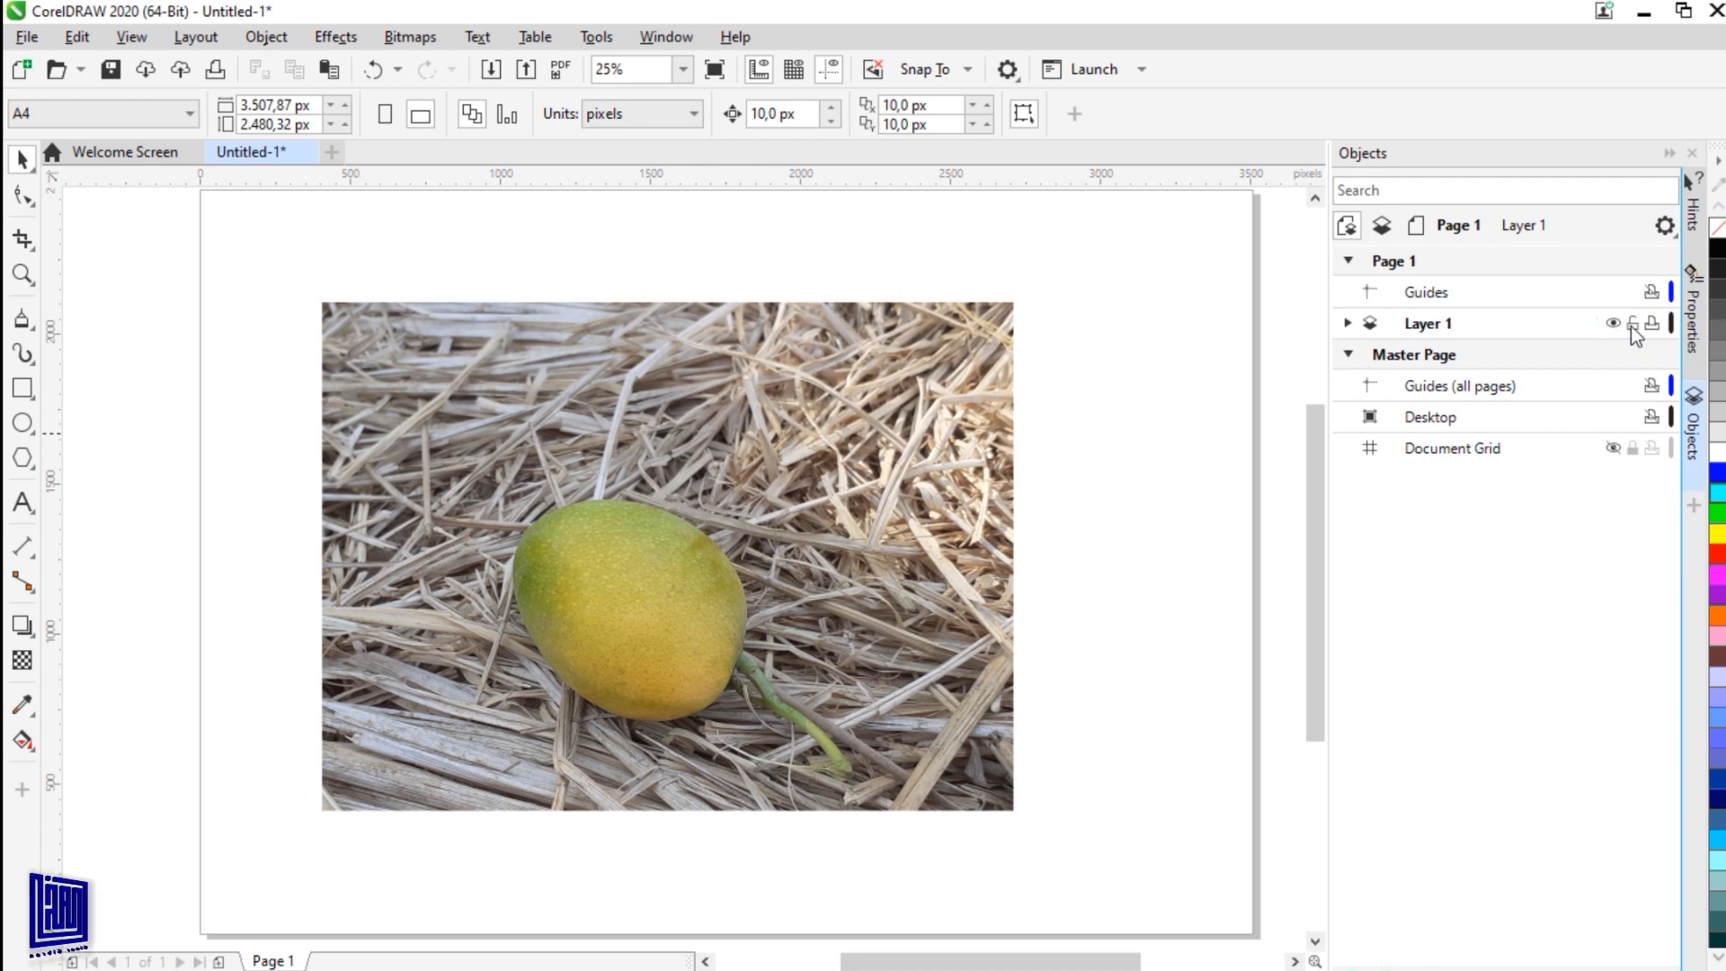
pyautogui.click(1456, 324)
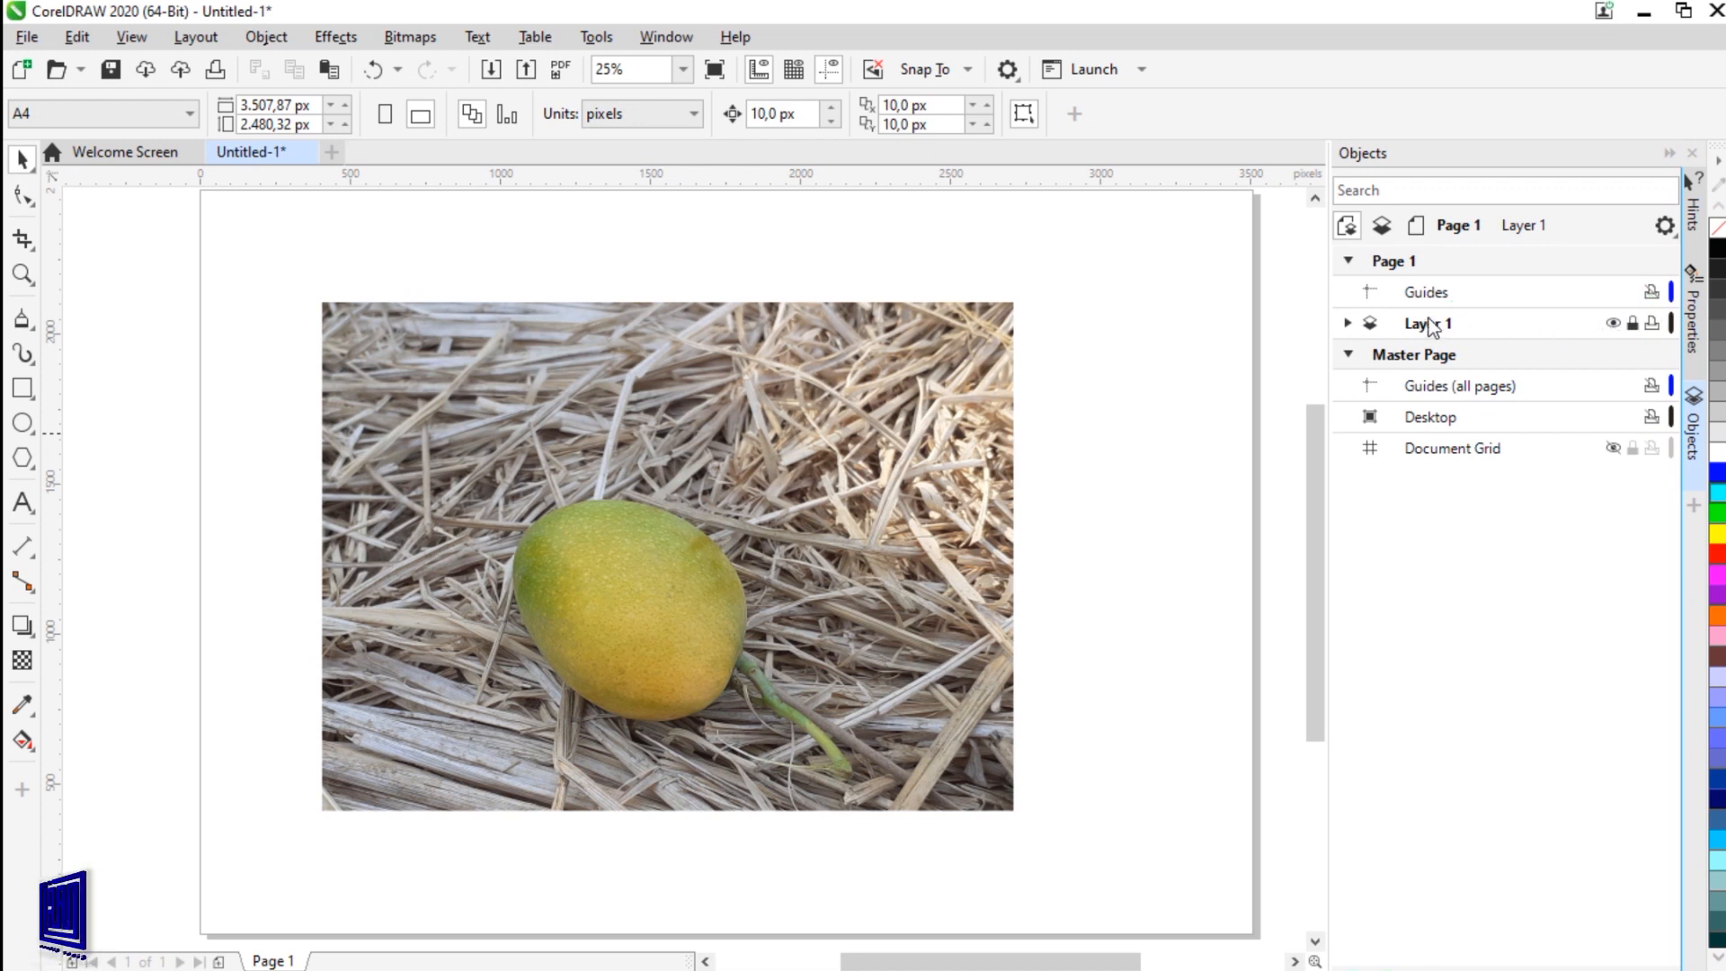
pyautogui.click(1439, 330)
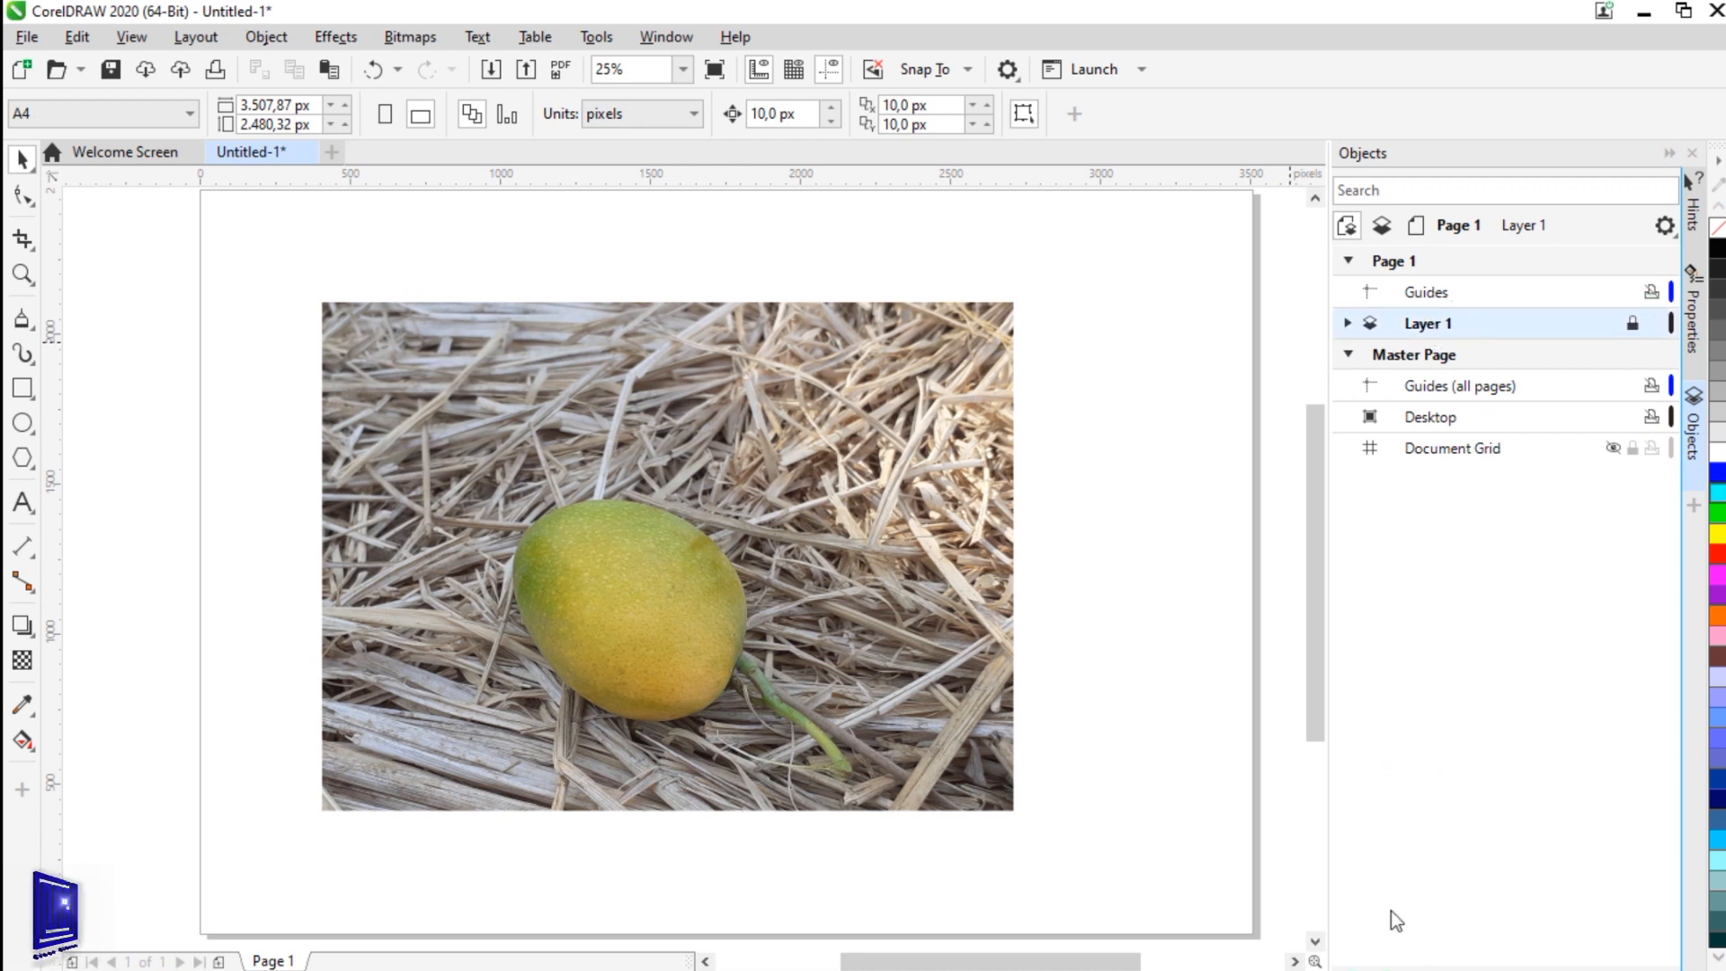
pyautogui.click(1349, 963)
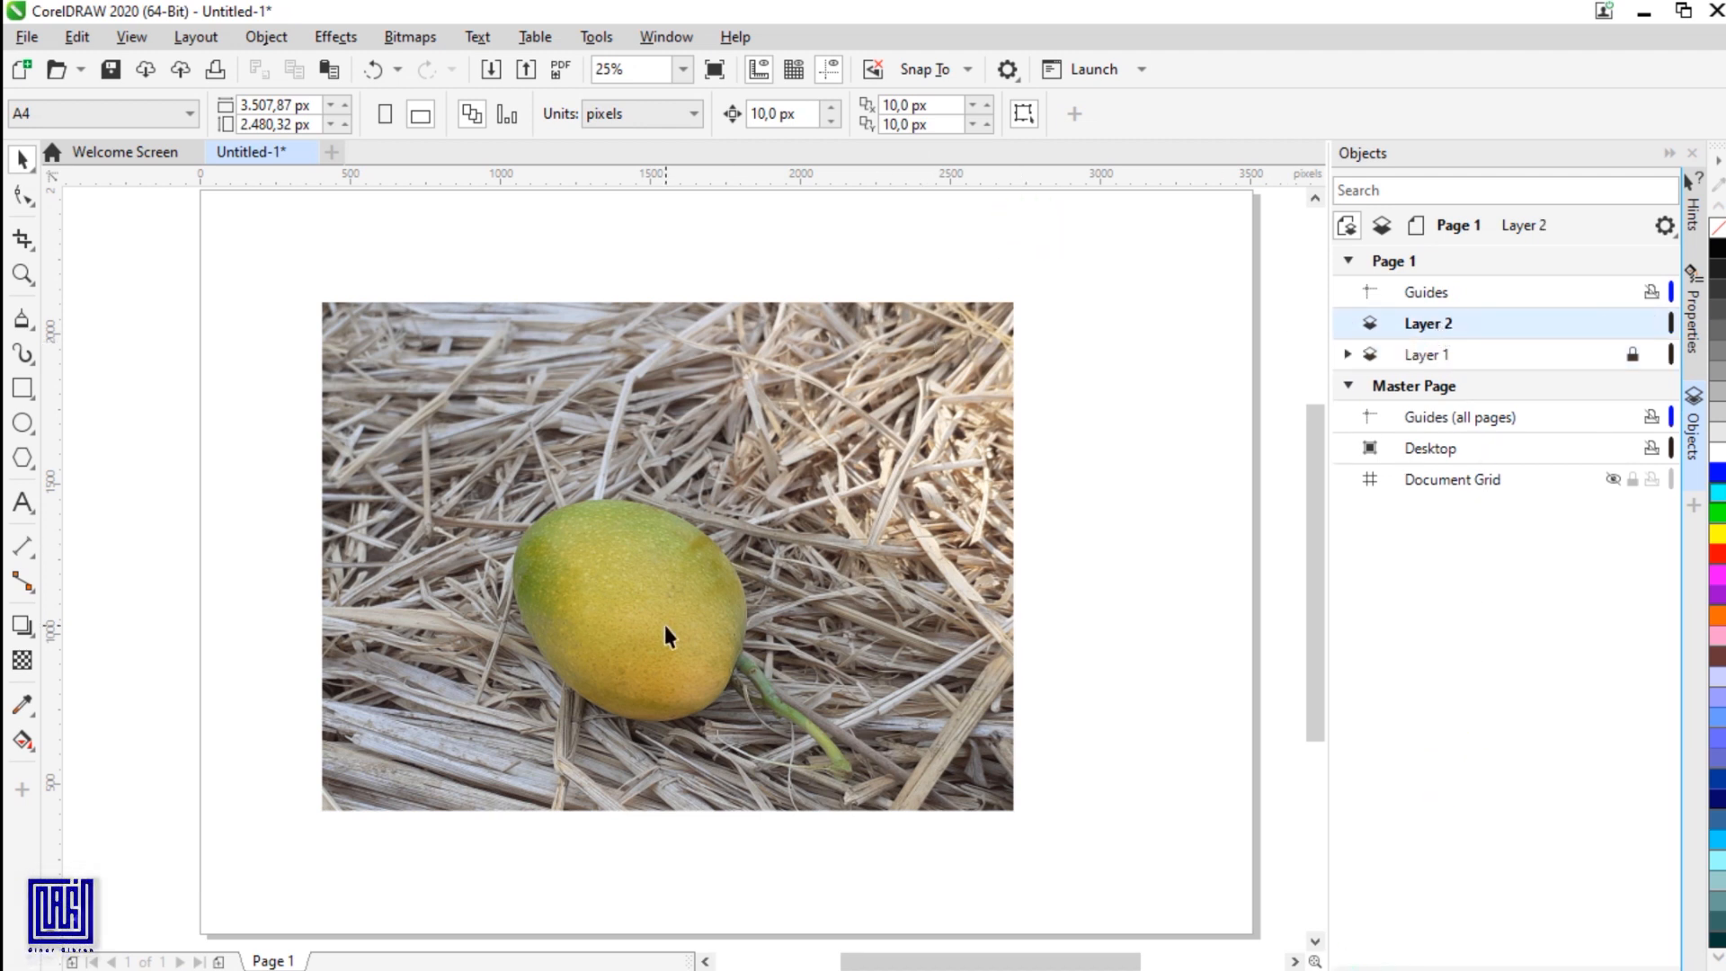
# Step: Activate the Polyline tool for tracing the mango on Layer 2
pyautogui.moveTo(649, 652); pyautogui.dragTo(801, 633)
pyautogui.scroll(2, 827, 682)
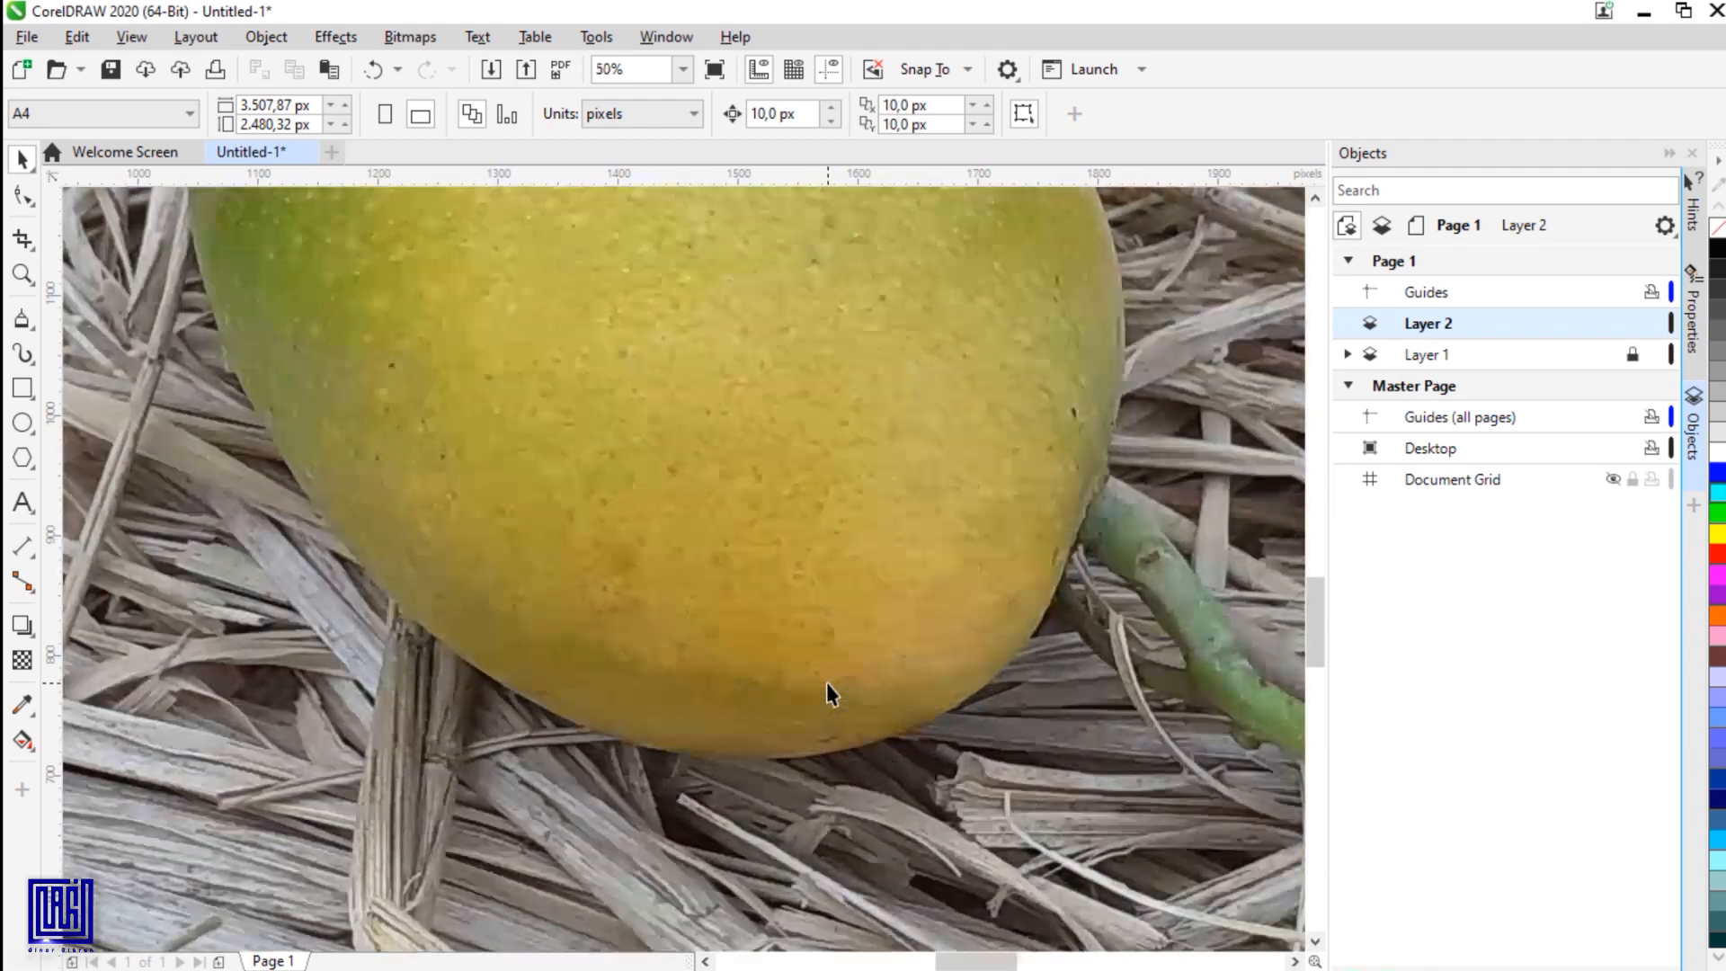
pyautogui.moveTo(893, 428); pyautogui.dragTo(906, 570)
pyautogui.scroll(-1, 926, 685)
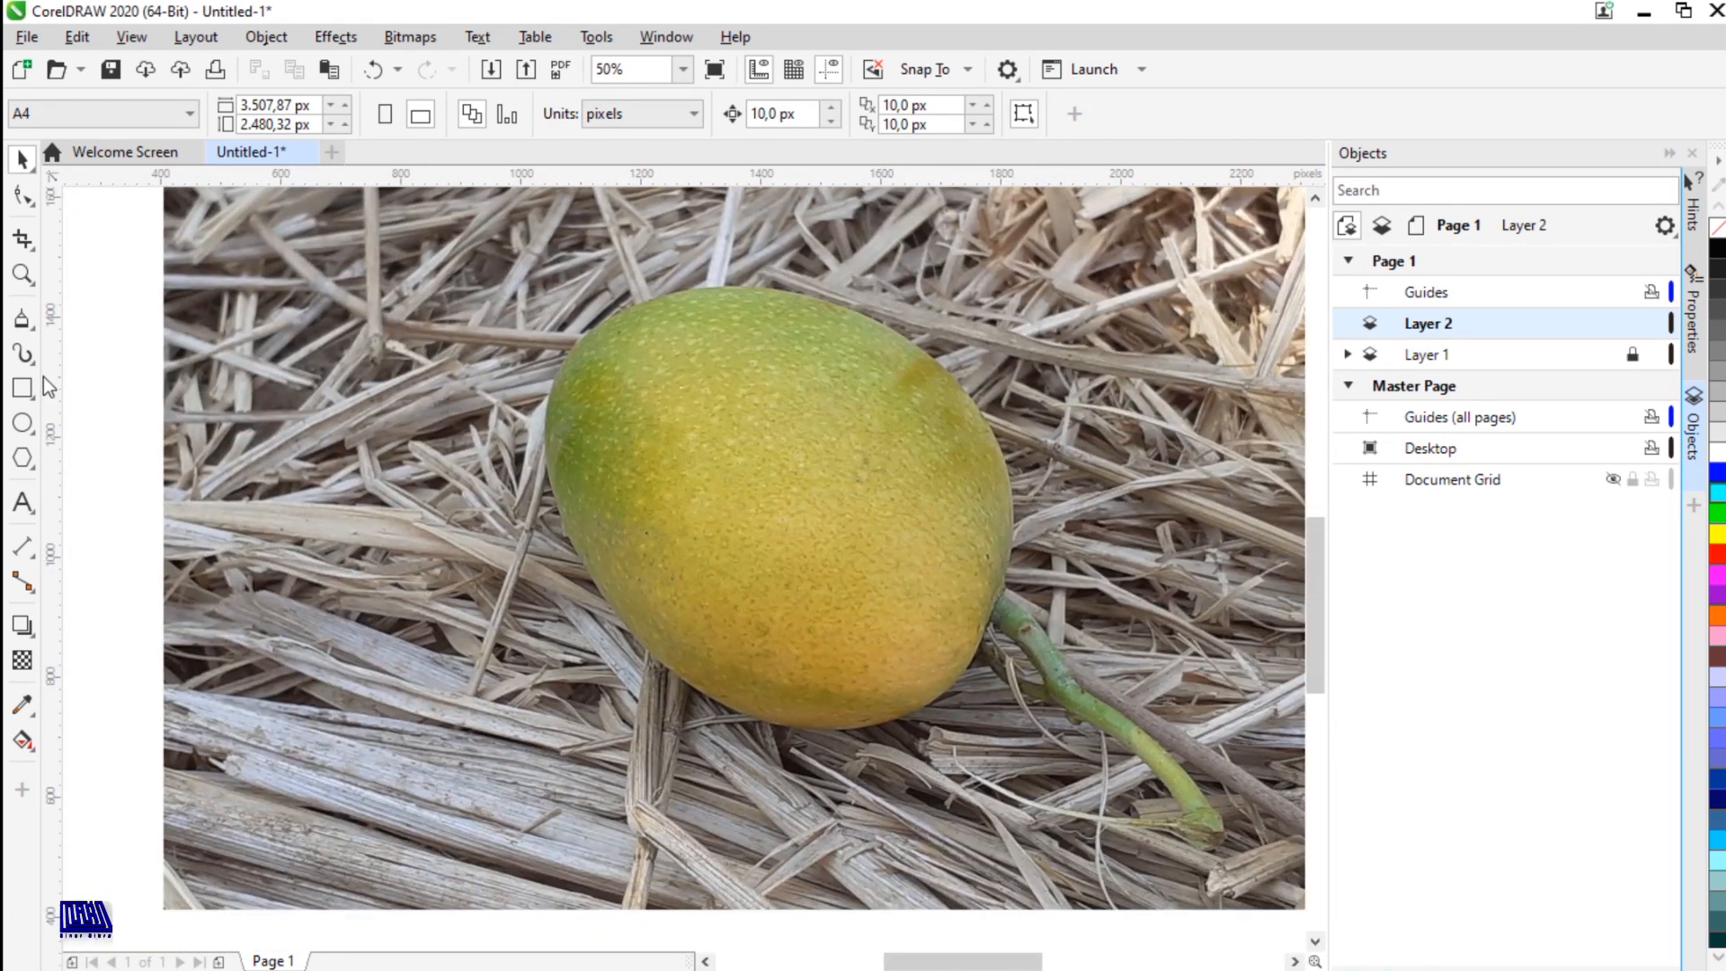
pyautogui.click(35, 329)
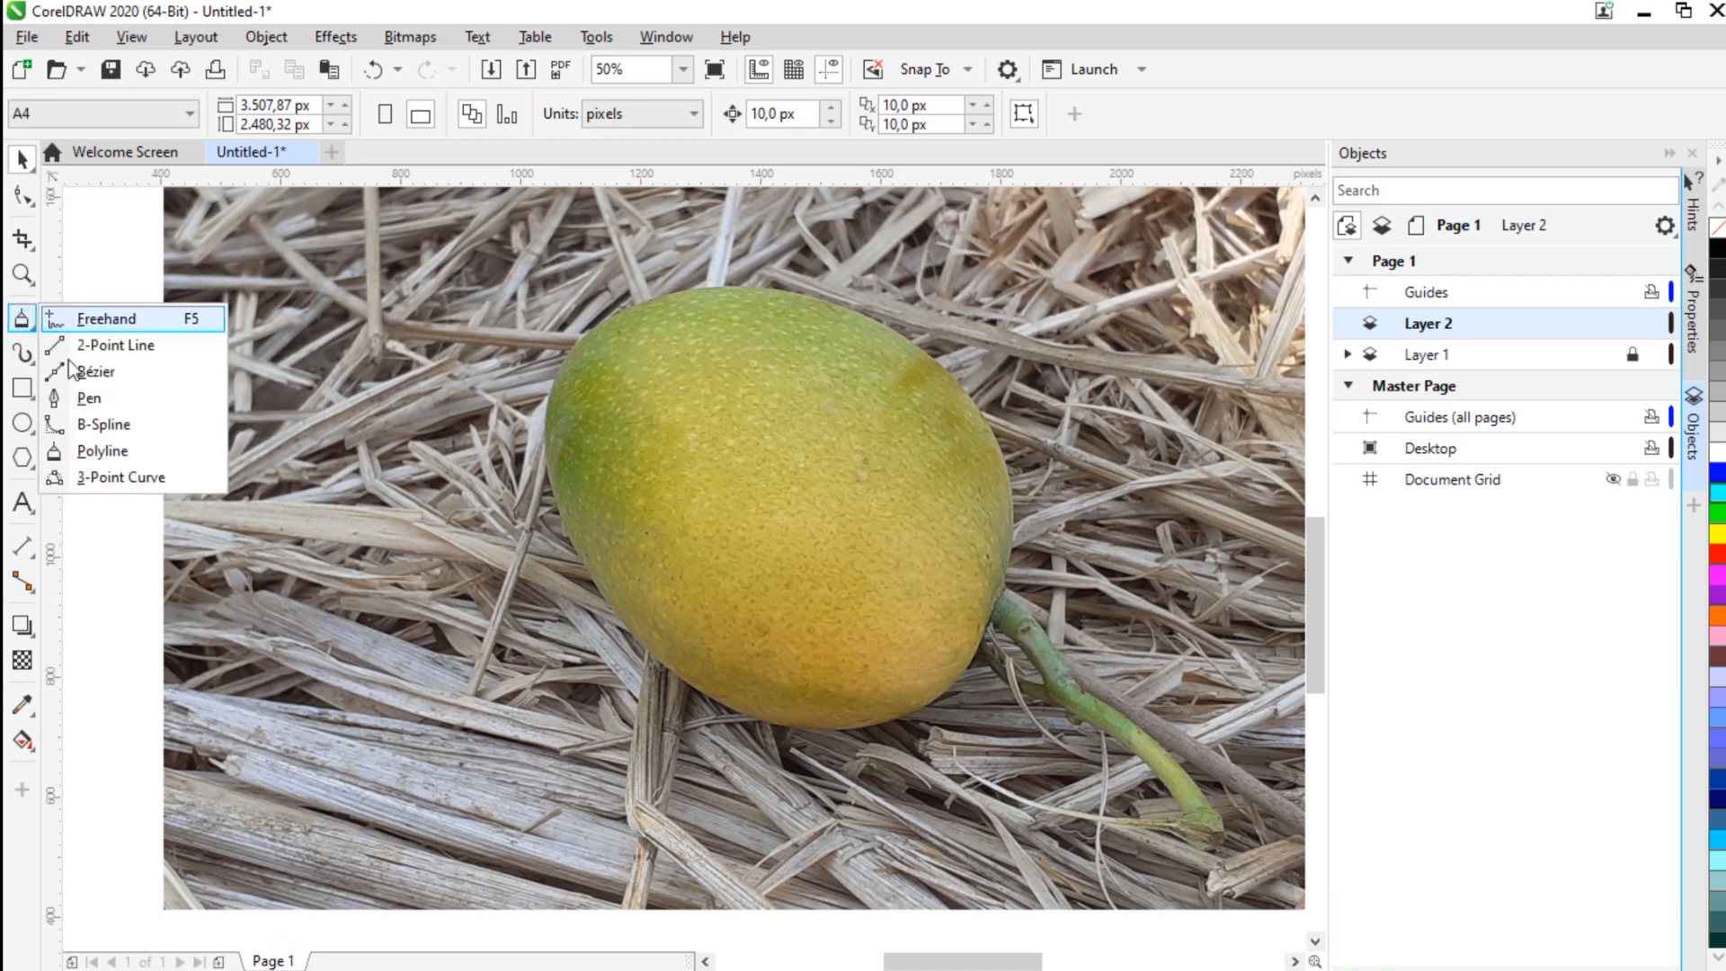
pyautogui.click(137, 444)
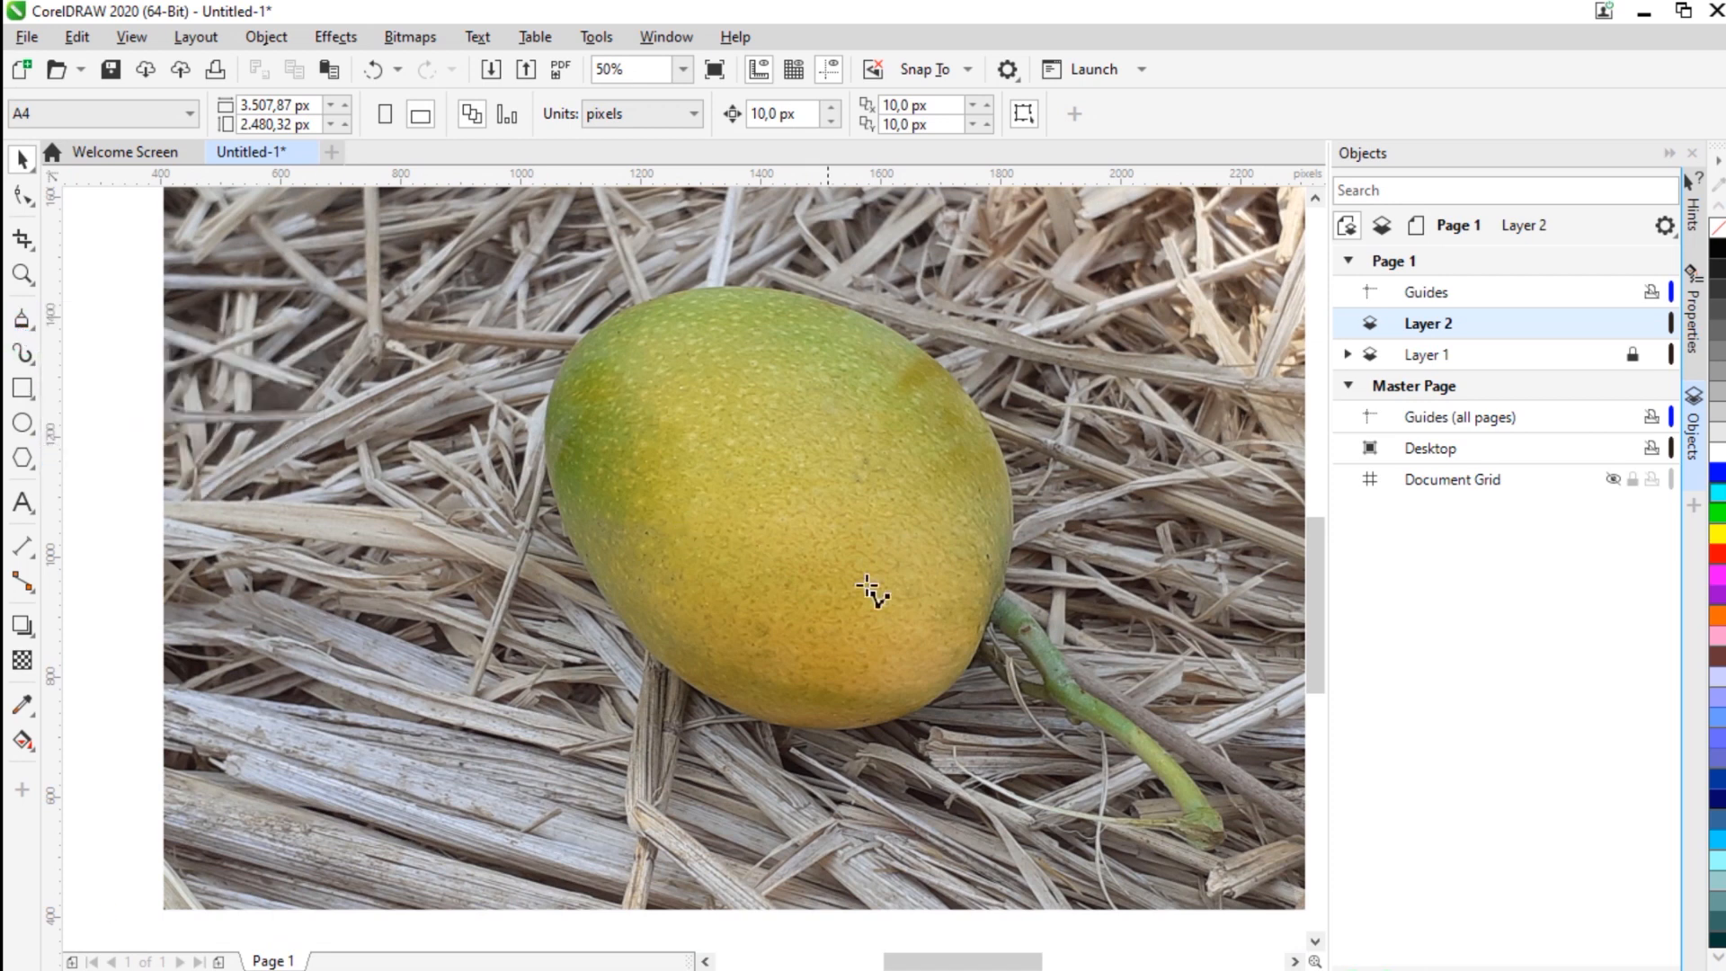
# Step: Try tracing a triangle about 62 by 47 px where the stem joins the mango, and undo it
pyautogui.scroll(2, 1004, 611)
pyautogui.scroll(-1, 1004, 580)
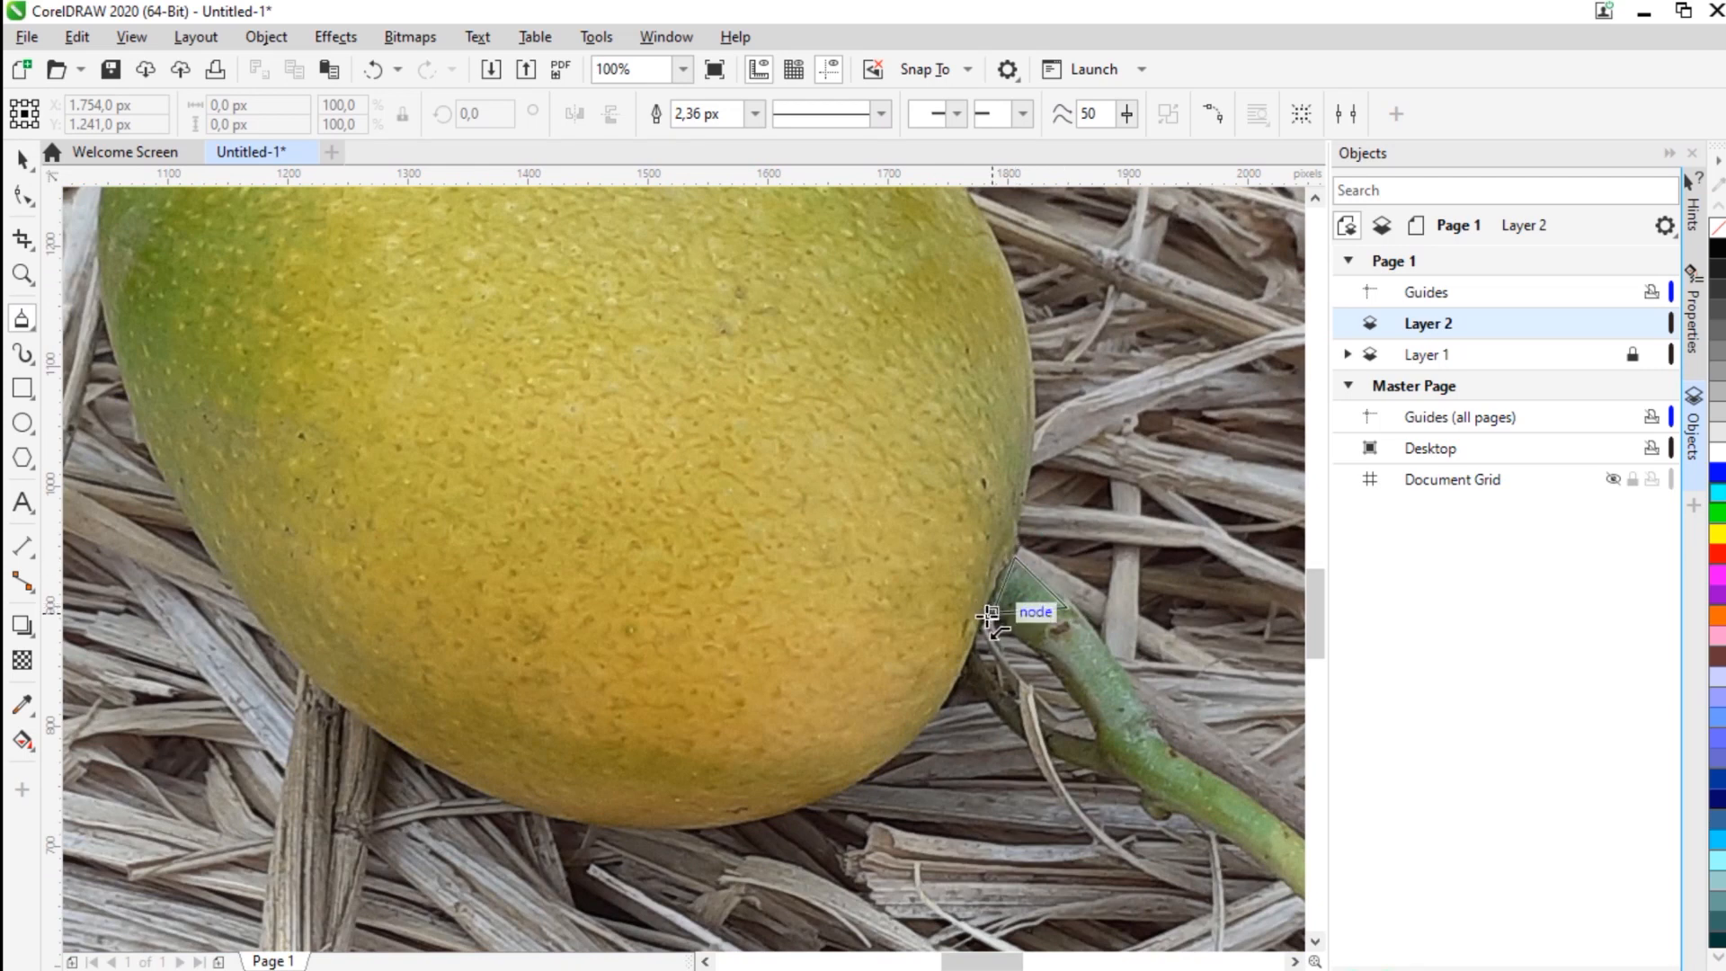
pyautogui.click(989, 615)
pyautogui.scroll(-2, 997, 620)
pyautogui.scroll(3, 1097, 685)
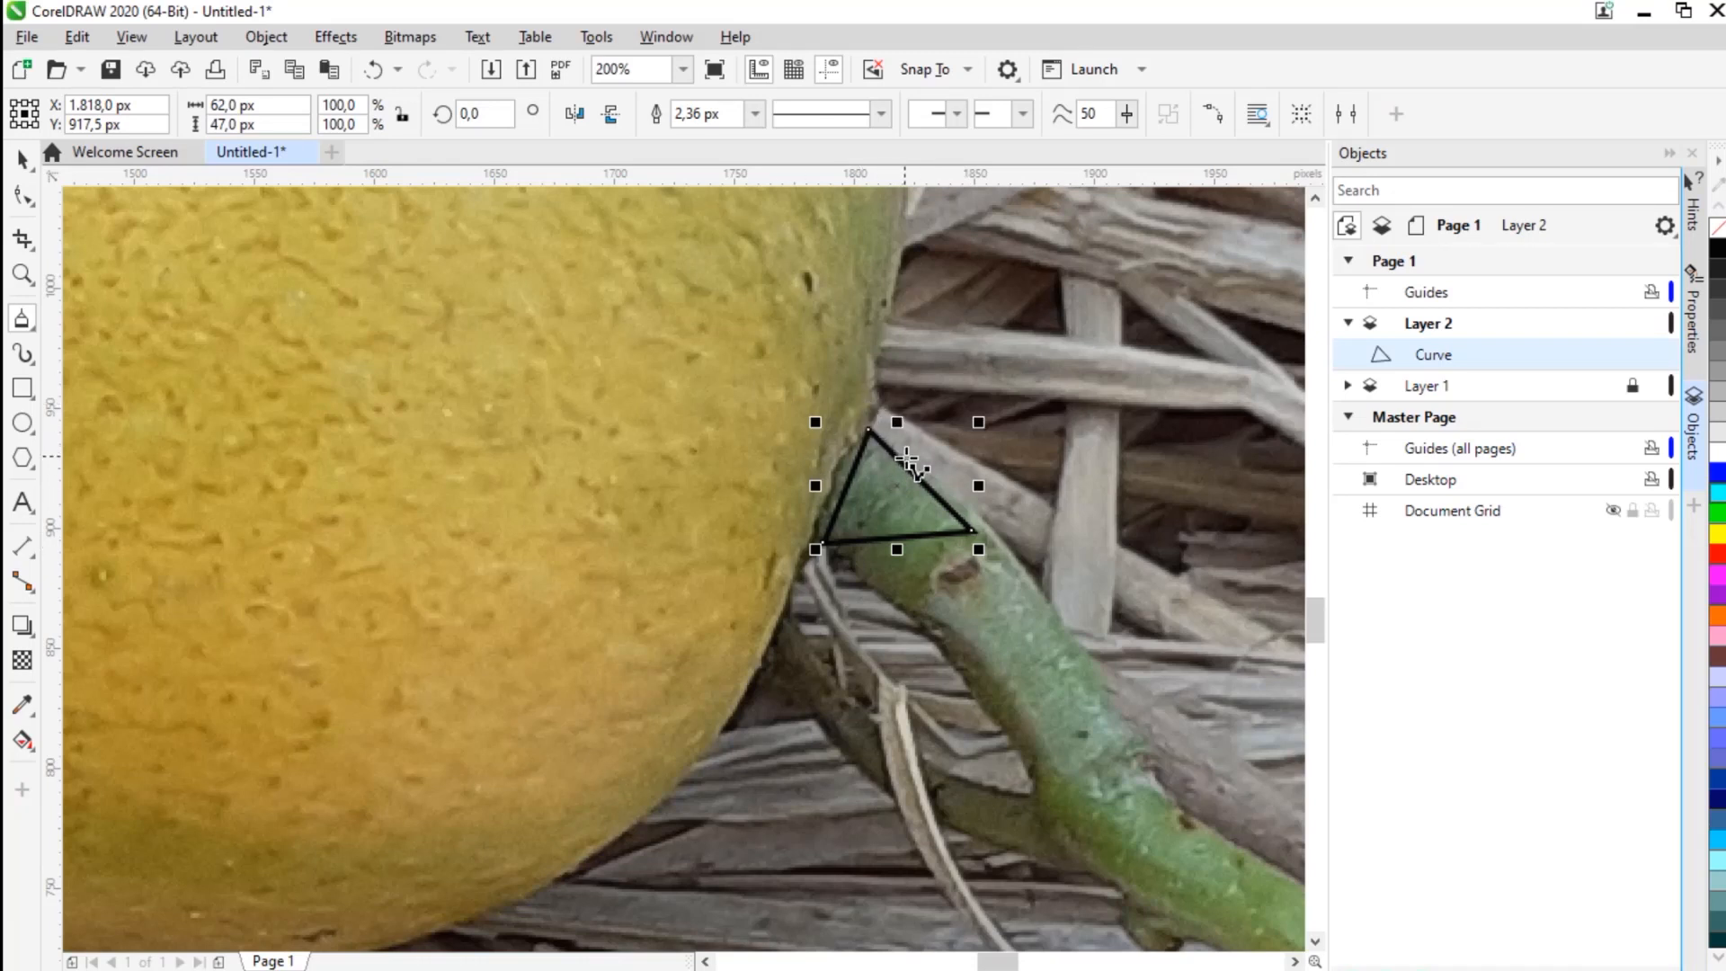
pyautogui.hotkey('ctrl', 'z')
# Step: Set the default outline width for graphic objects to Hairline
pyautogui.click(754, 115)
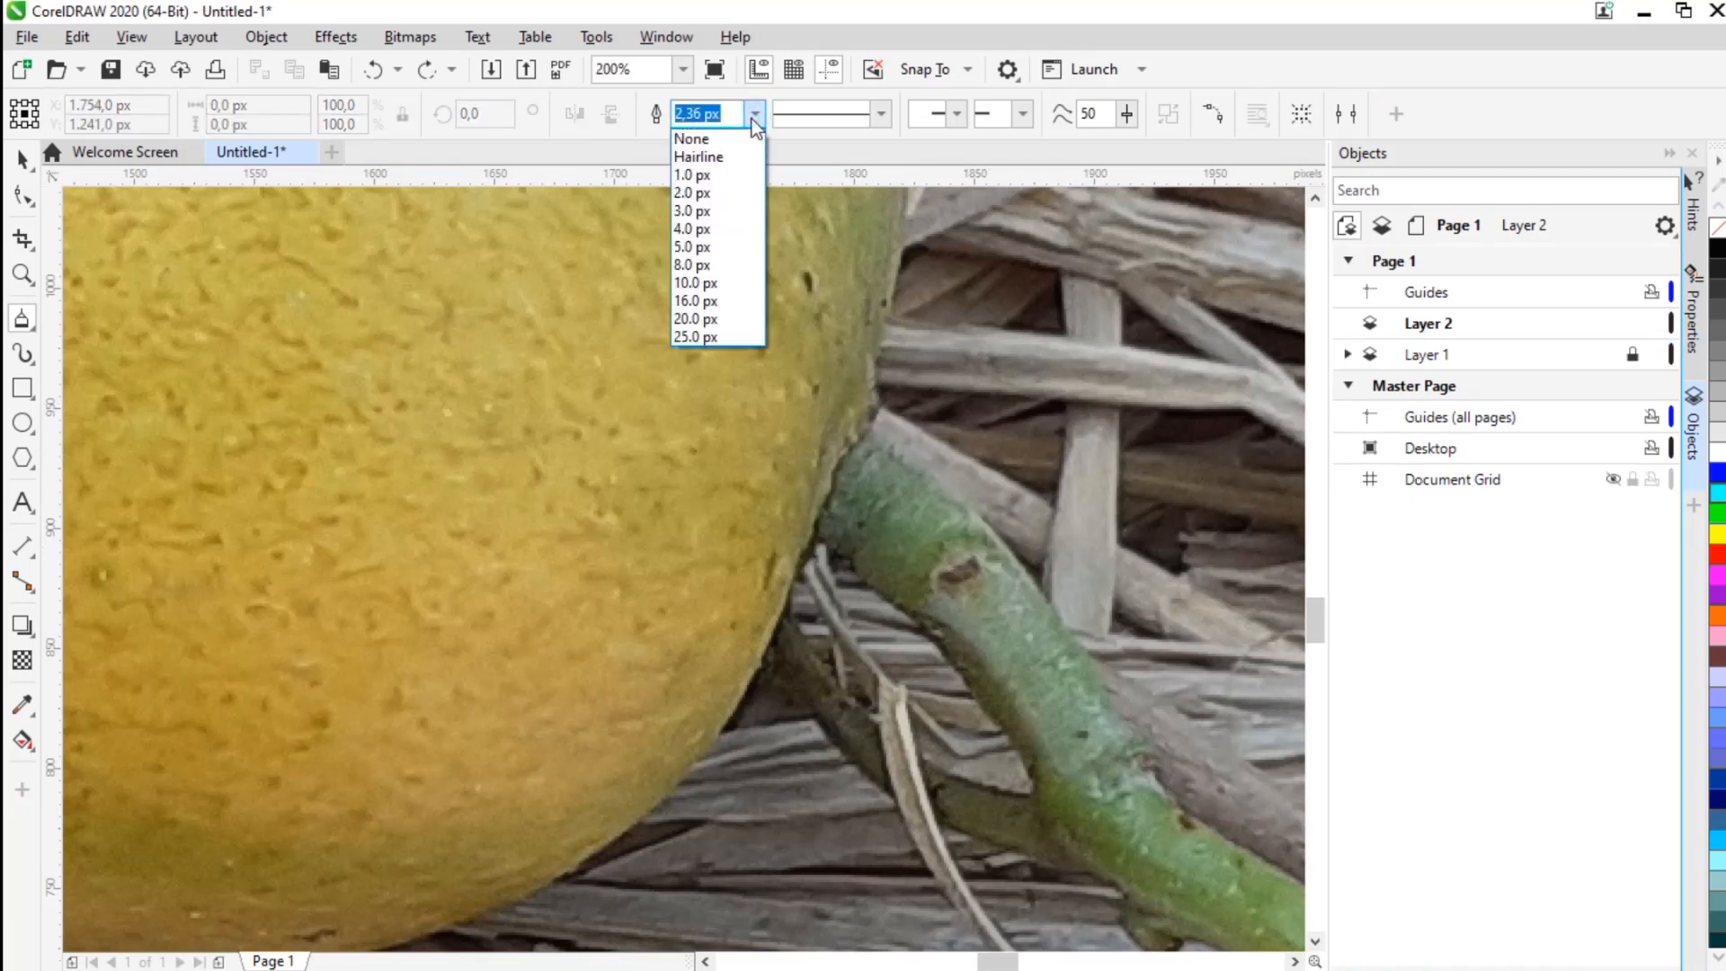
pyautogui.click(685, 137)
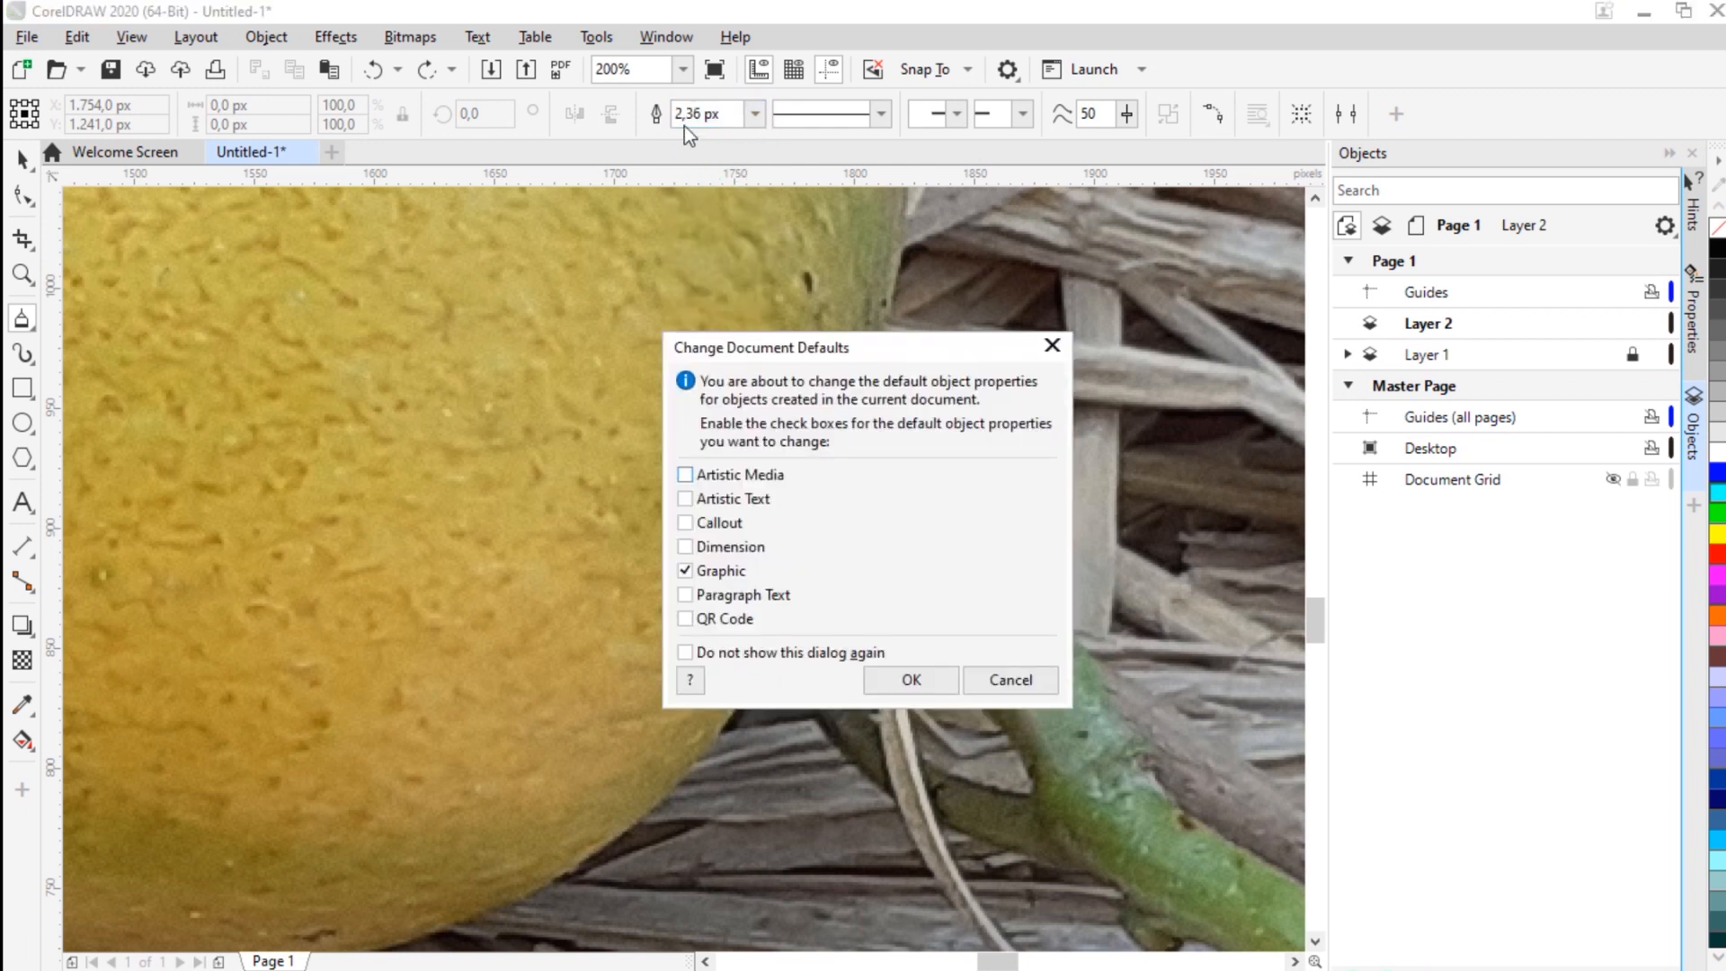
pyautogui.click(910, 678)
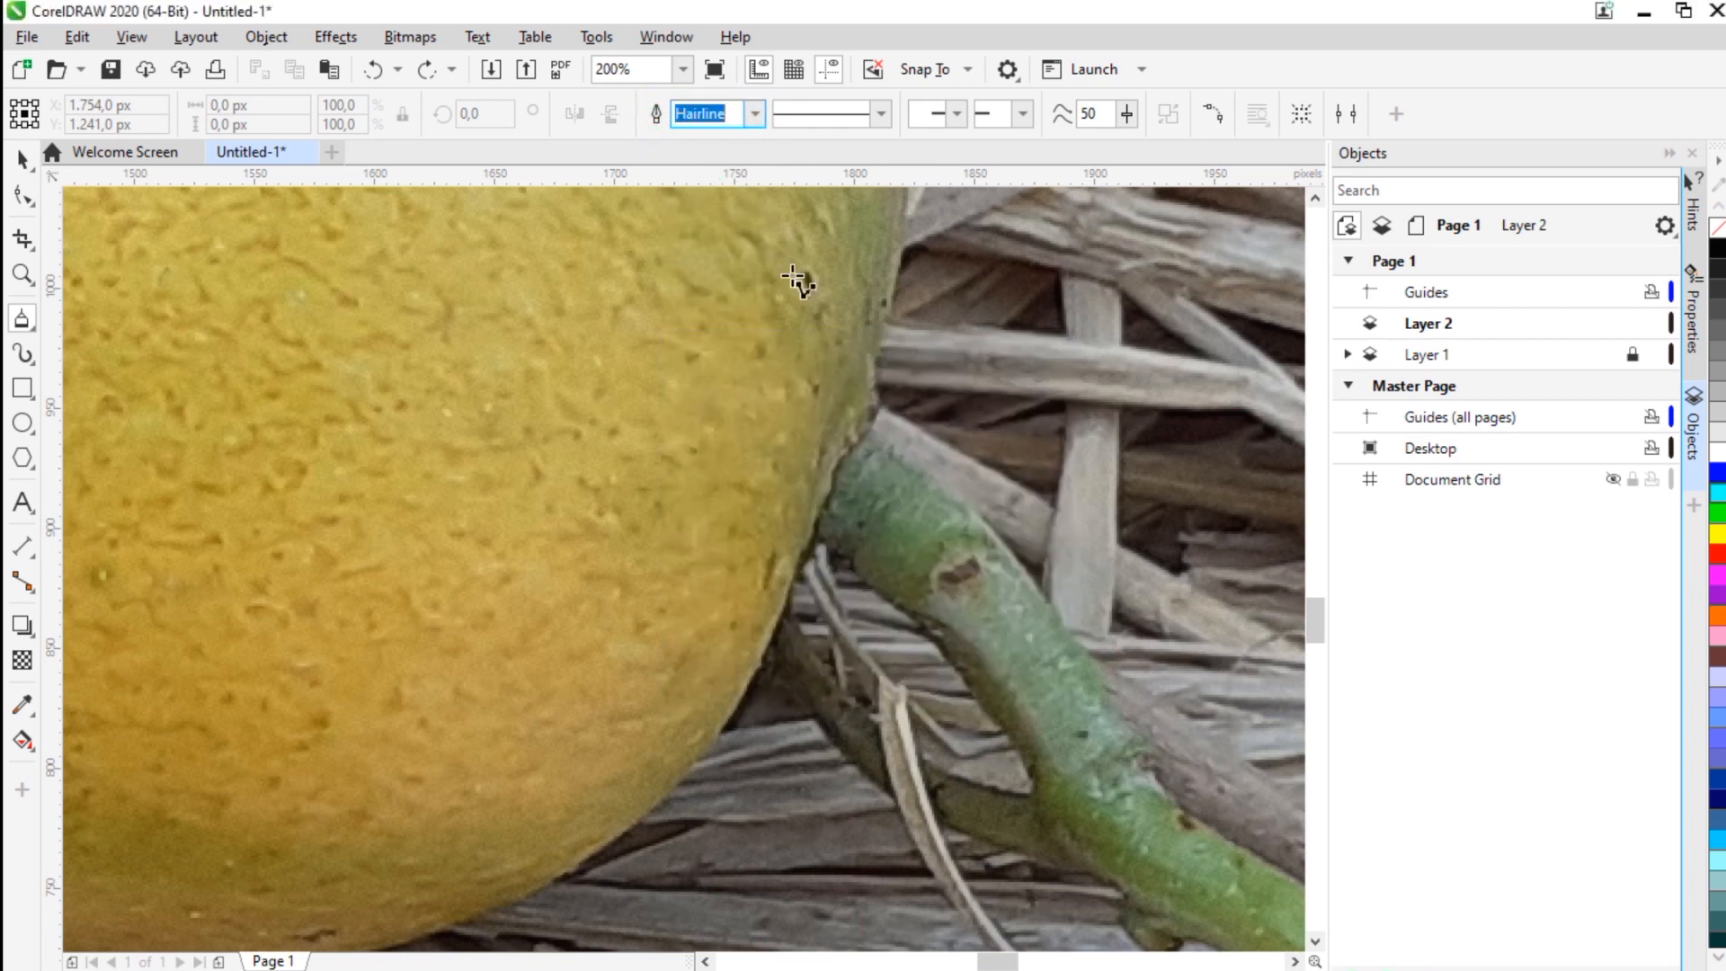
pyautogui.press('Return')
# Step: Set the default outline width to 0.02 px in the Outline Pen settings
pyautogui.click(973, 678)
pyautogui.press('F12')
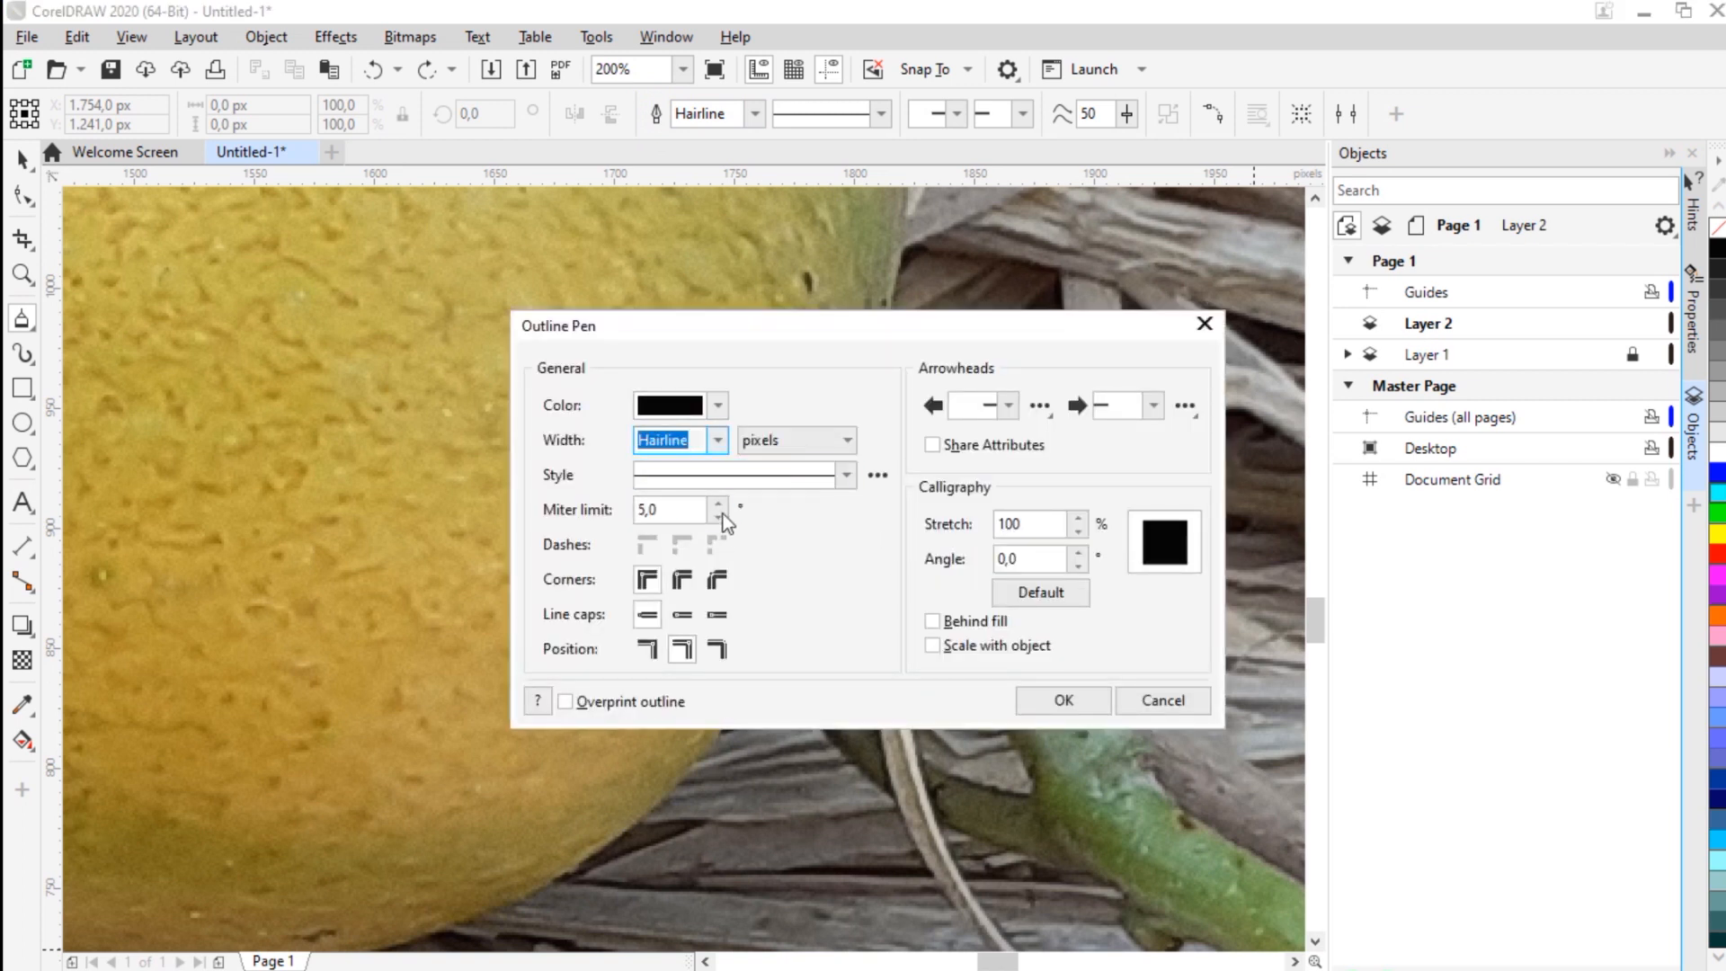
pyautogui.click(717, 447)
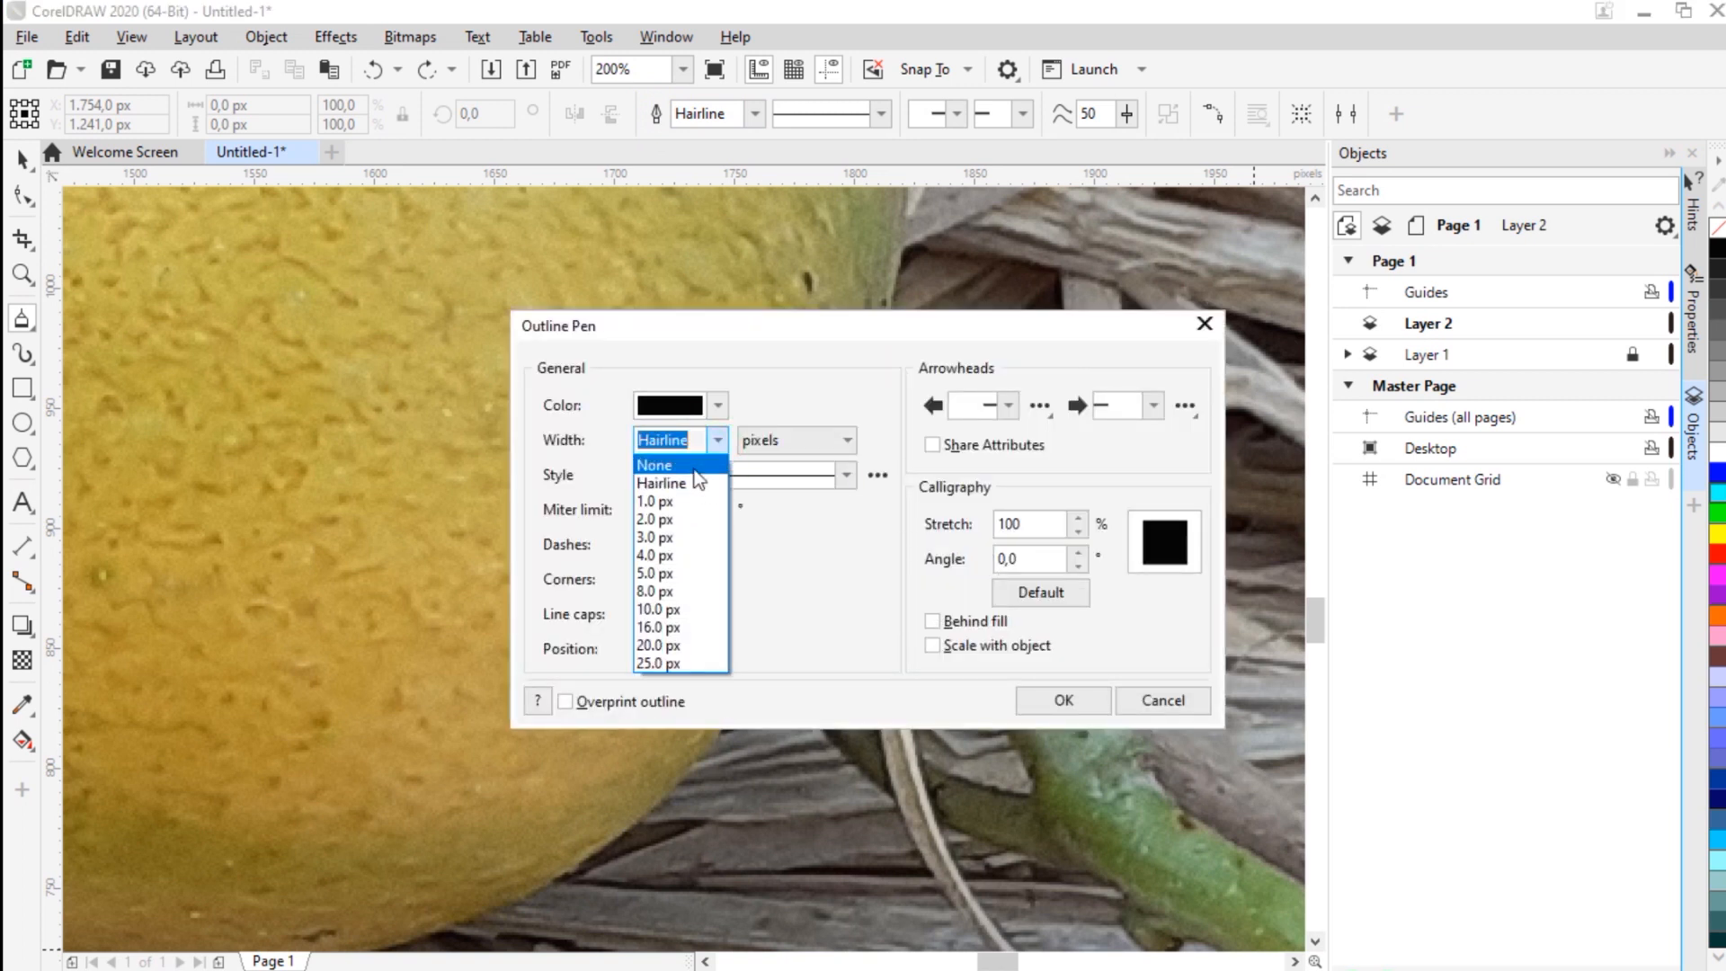
pyautogui.click(680, 501)
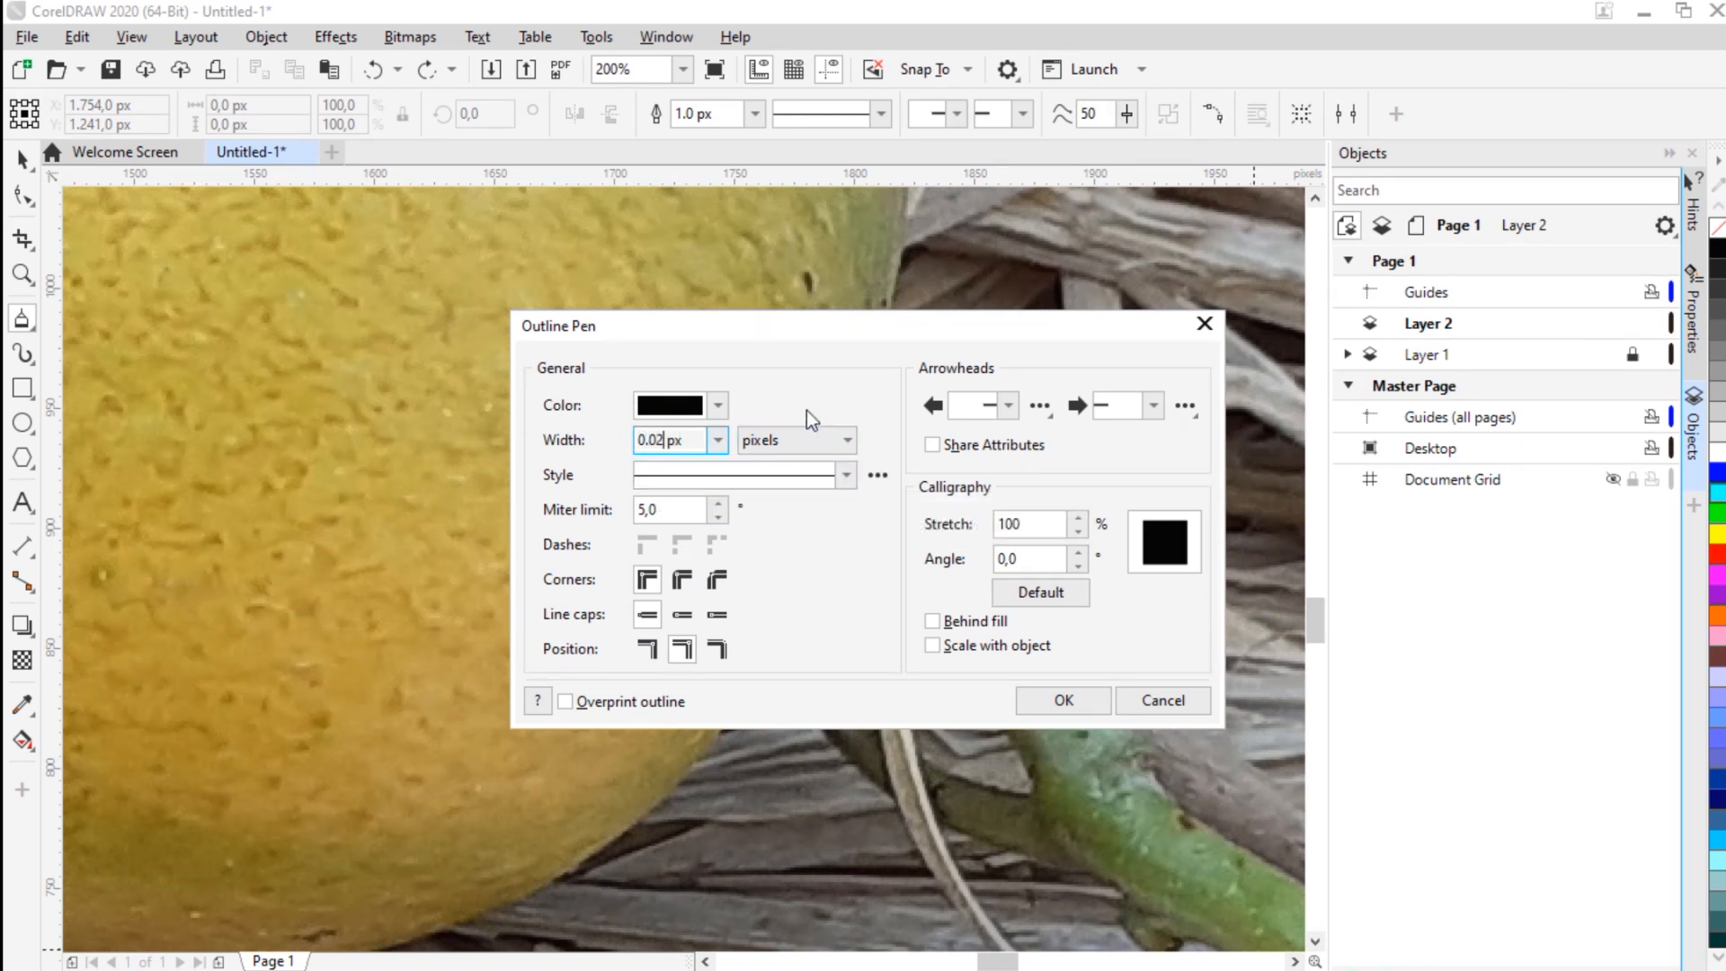
# Step: Set the default outline color to light blue #33AAFF and apply the Outline Pen settings
pyautogui.click(717, 405)
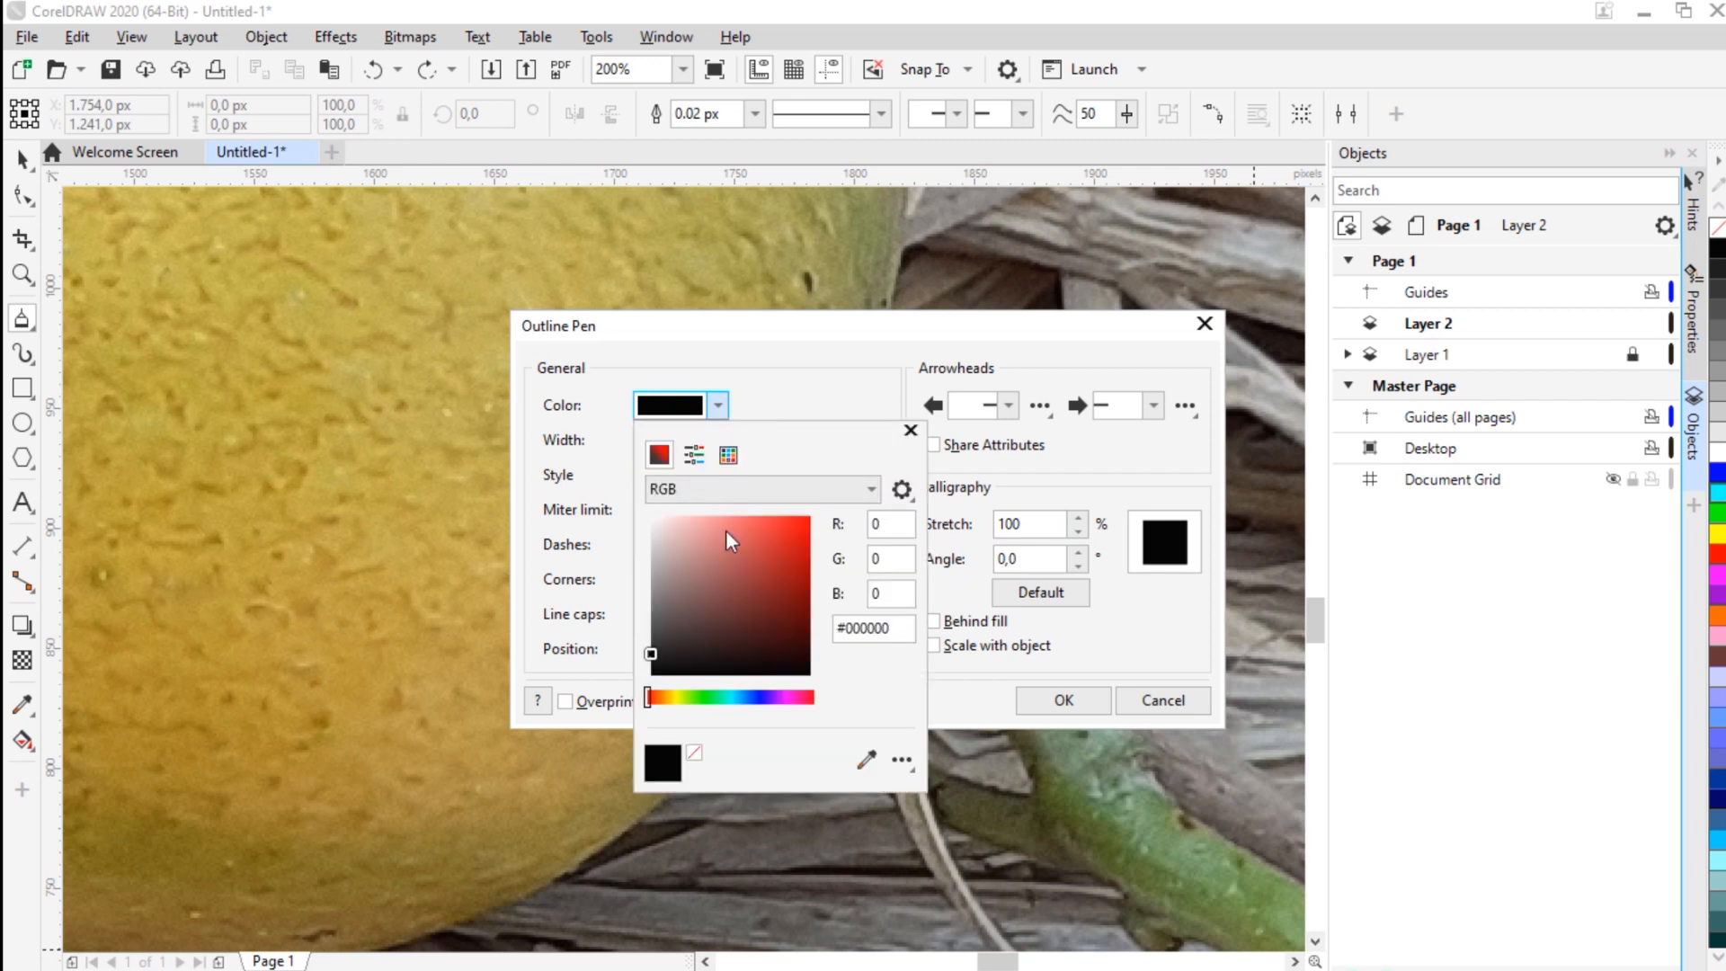
pyautogui.moveTo(753, 589); pyautogui.dragTo(863, 473)
pyautogui.click(756, 699)
pyautogui.click(731, 699)
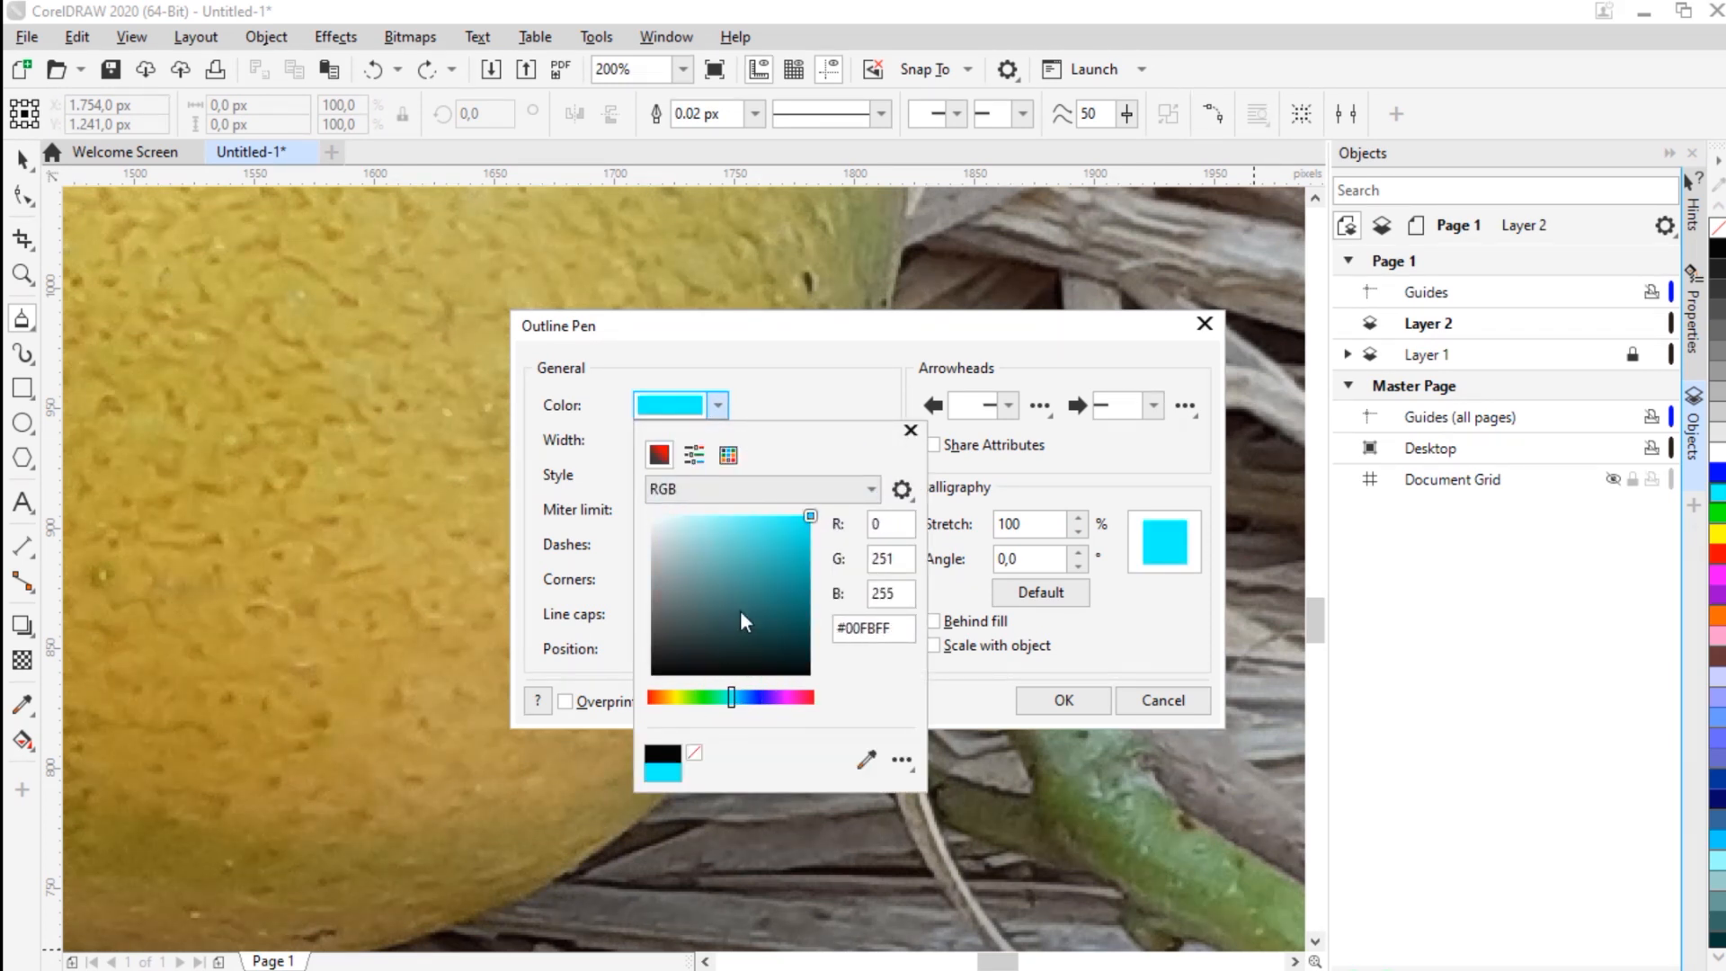
pyautogui.click(743, 699)
pyautogui.moveTo(764, 535); pyautogui.dragTo(778, 515)
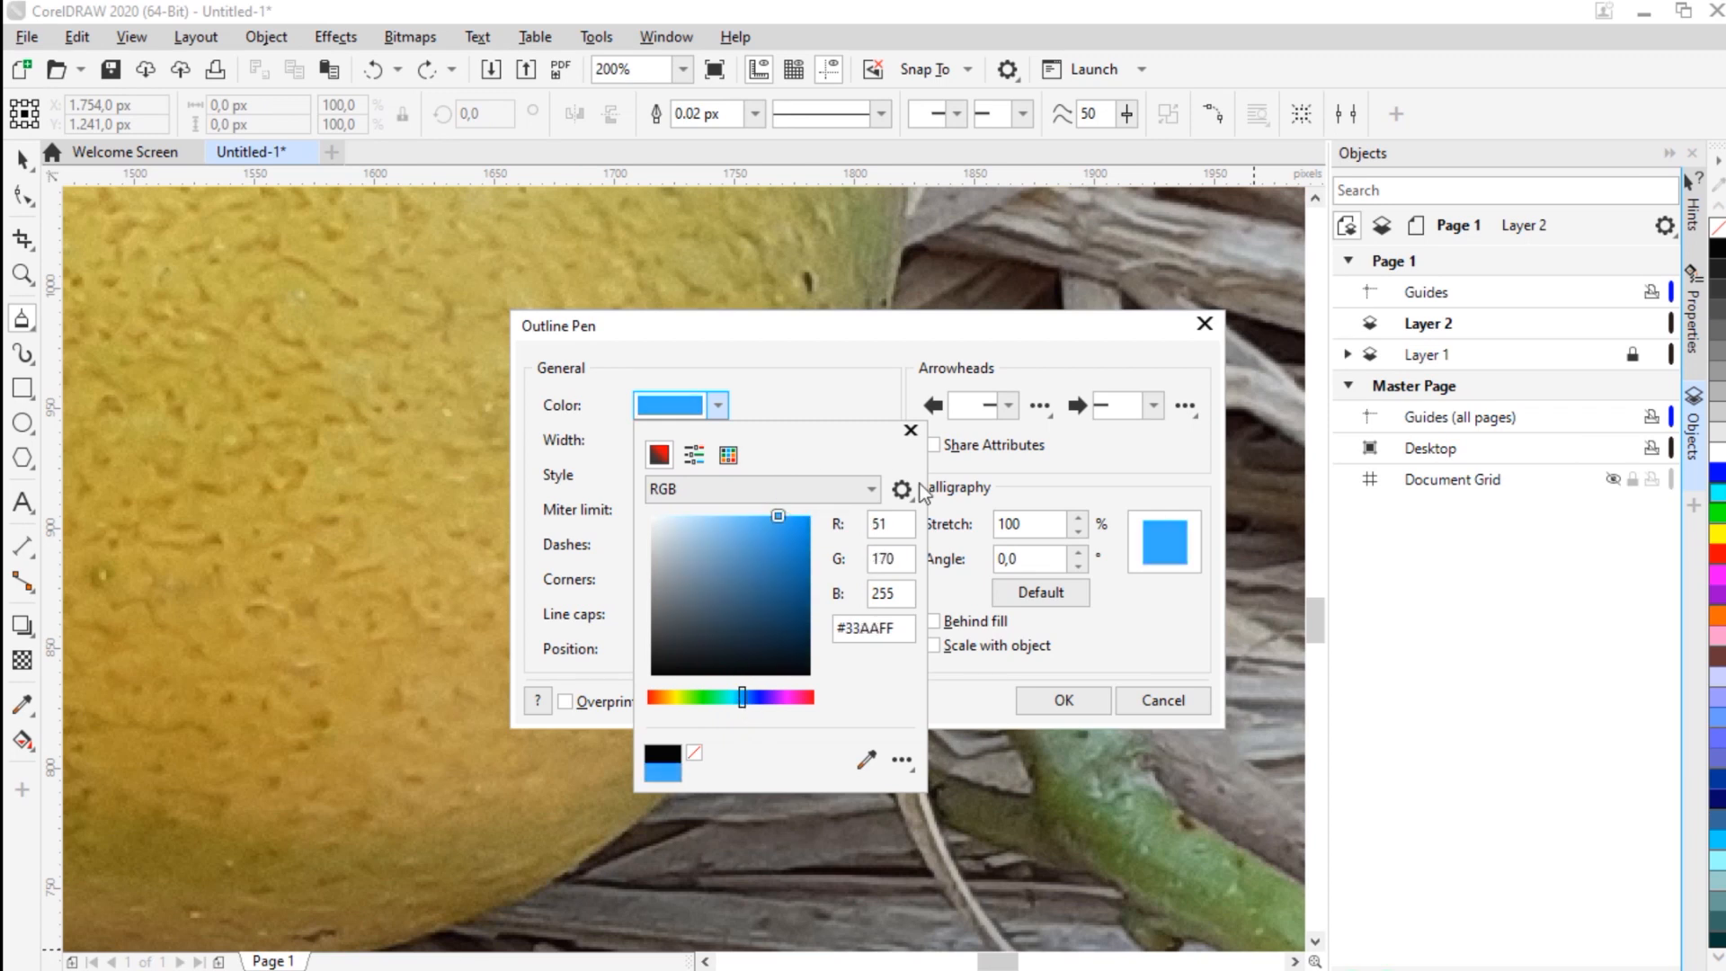
pyautogui.click(1059, 477)
pyautogui.click(1049, 702)
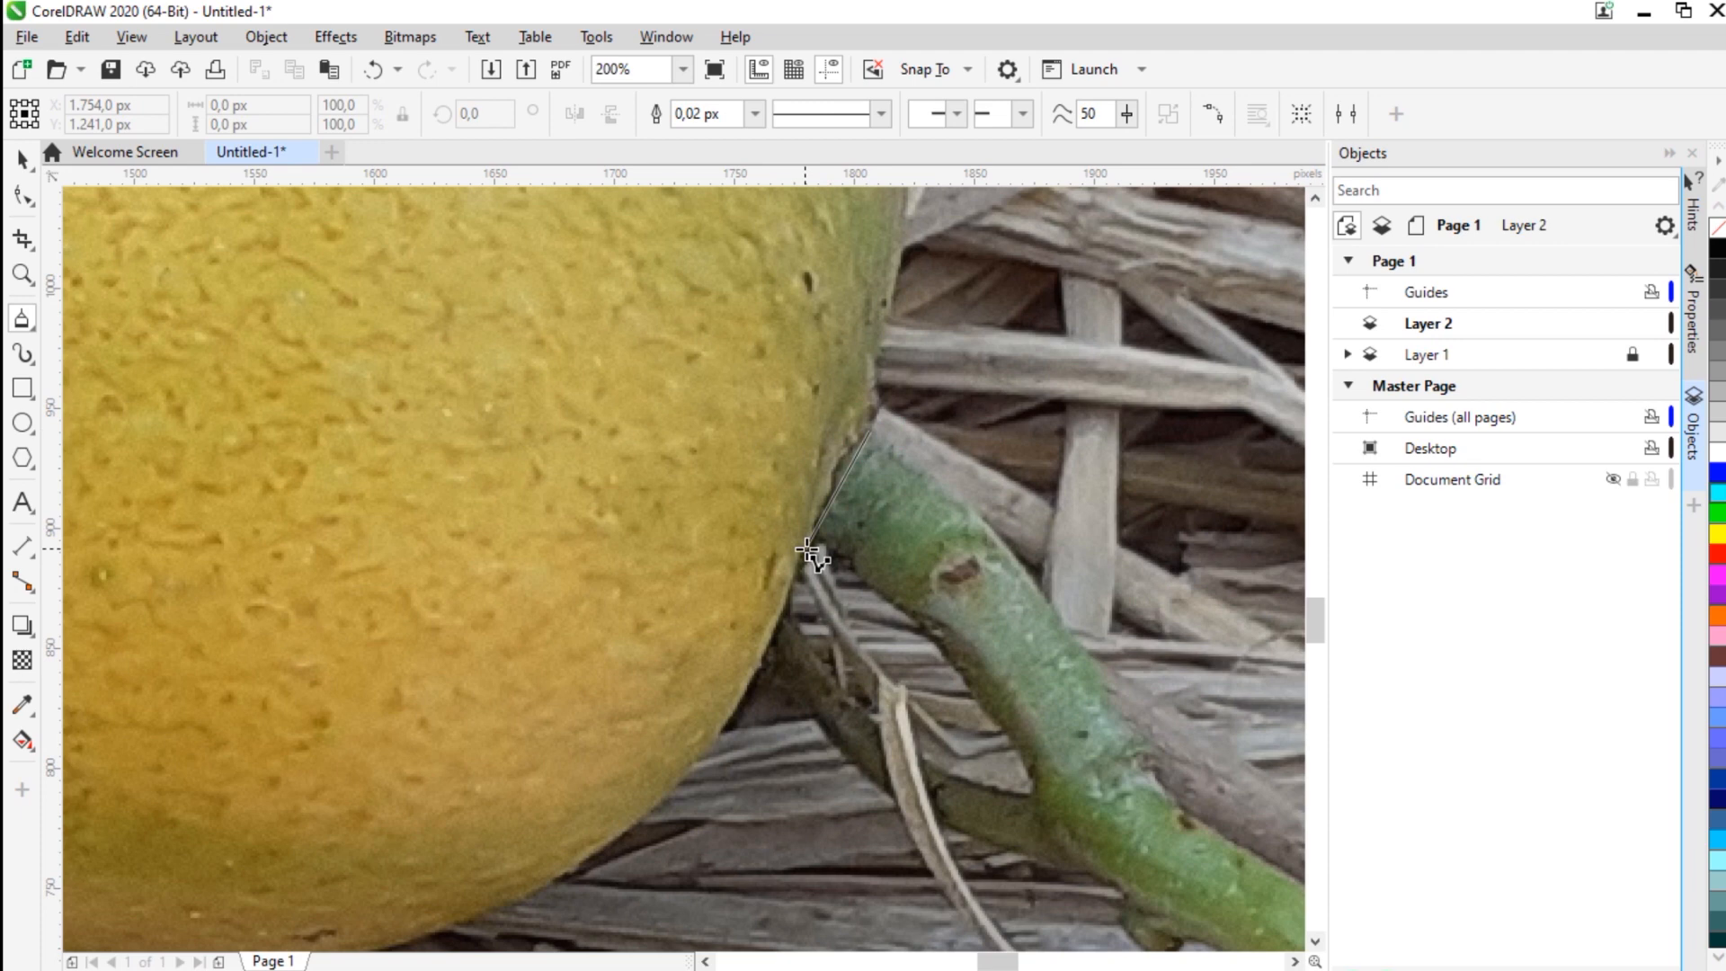
# Step: Trace a triangle about 31 by 82 px on the mango's edge beside the stem base
pyautogui.click(870, 431)
pyautogui.scroll(-2, 906, 566)
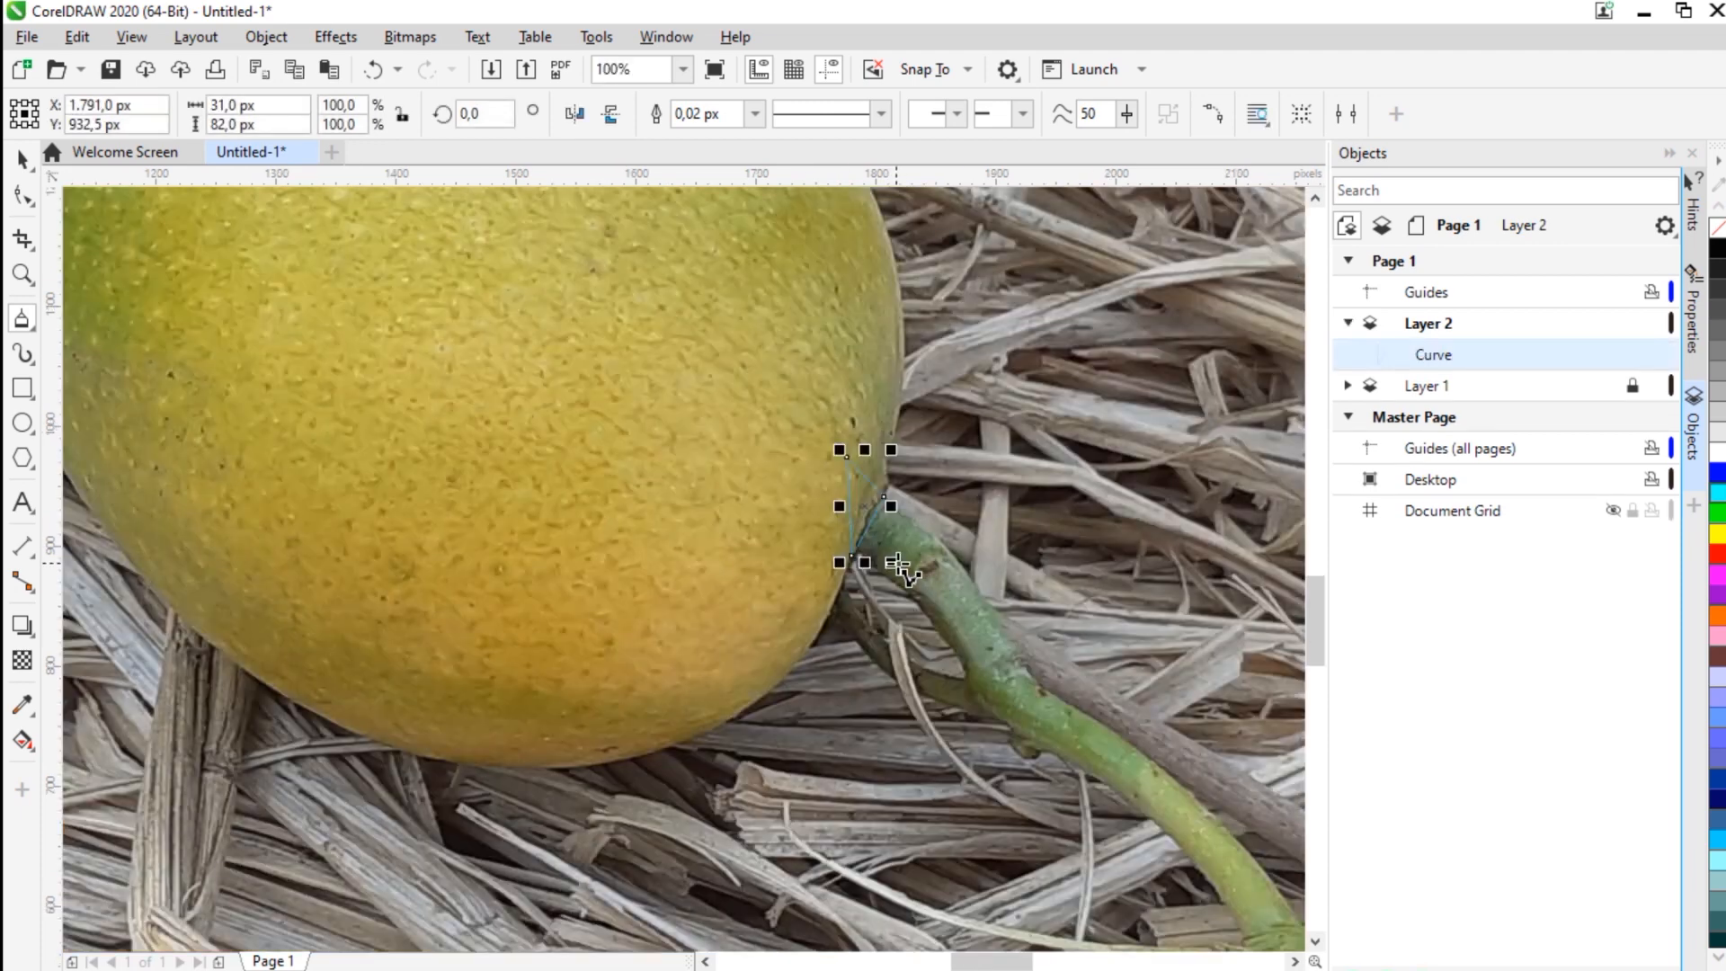
pyautogui.scroll(4, 906, 571)
pyautogui.scroll(-2, 831, 398)
pyautogui.scroll(1, 827, 351)
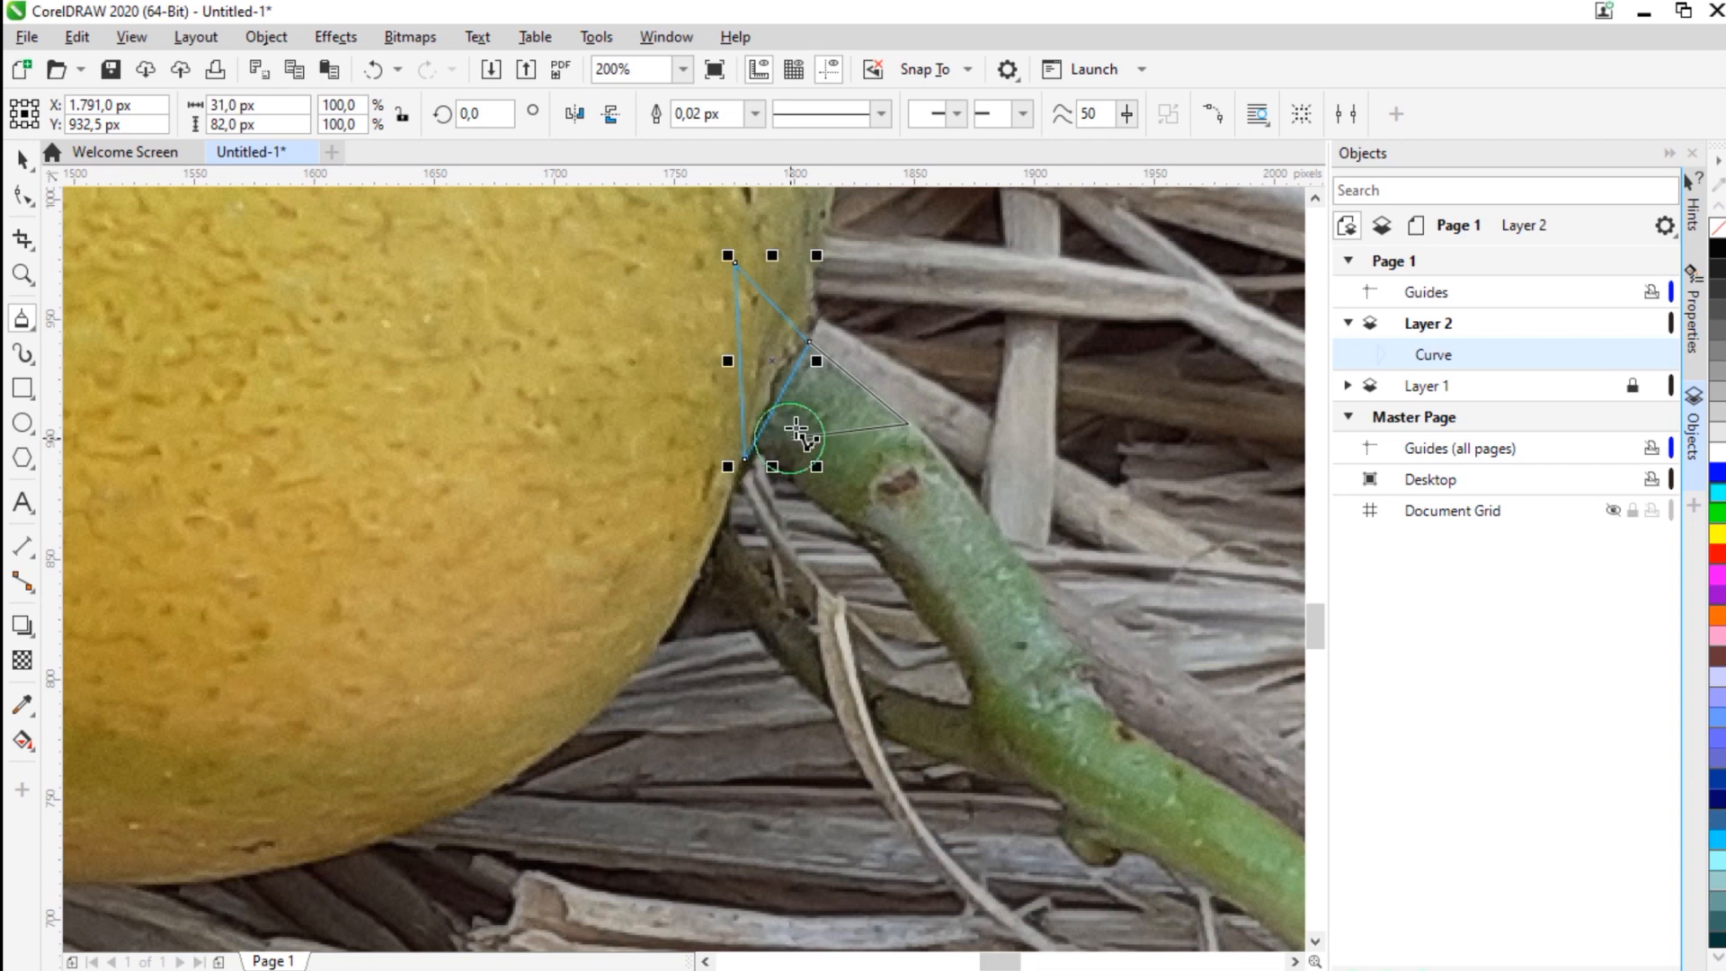
# Step: Trace four adjoining triangles over the stem base, sharing nodes with the first triangle on the mango's edge
pyautogui.click(810, 339)
pyautogui.click(745, 460)
pyautogui.click(810, 342)
pyautogui.click(791, 438)
pyautogui.click(836, 515)
pyautogui.click(745, 460)
pyautogui.click(791, 437)
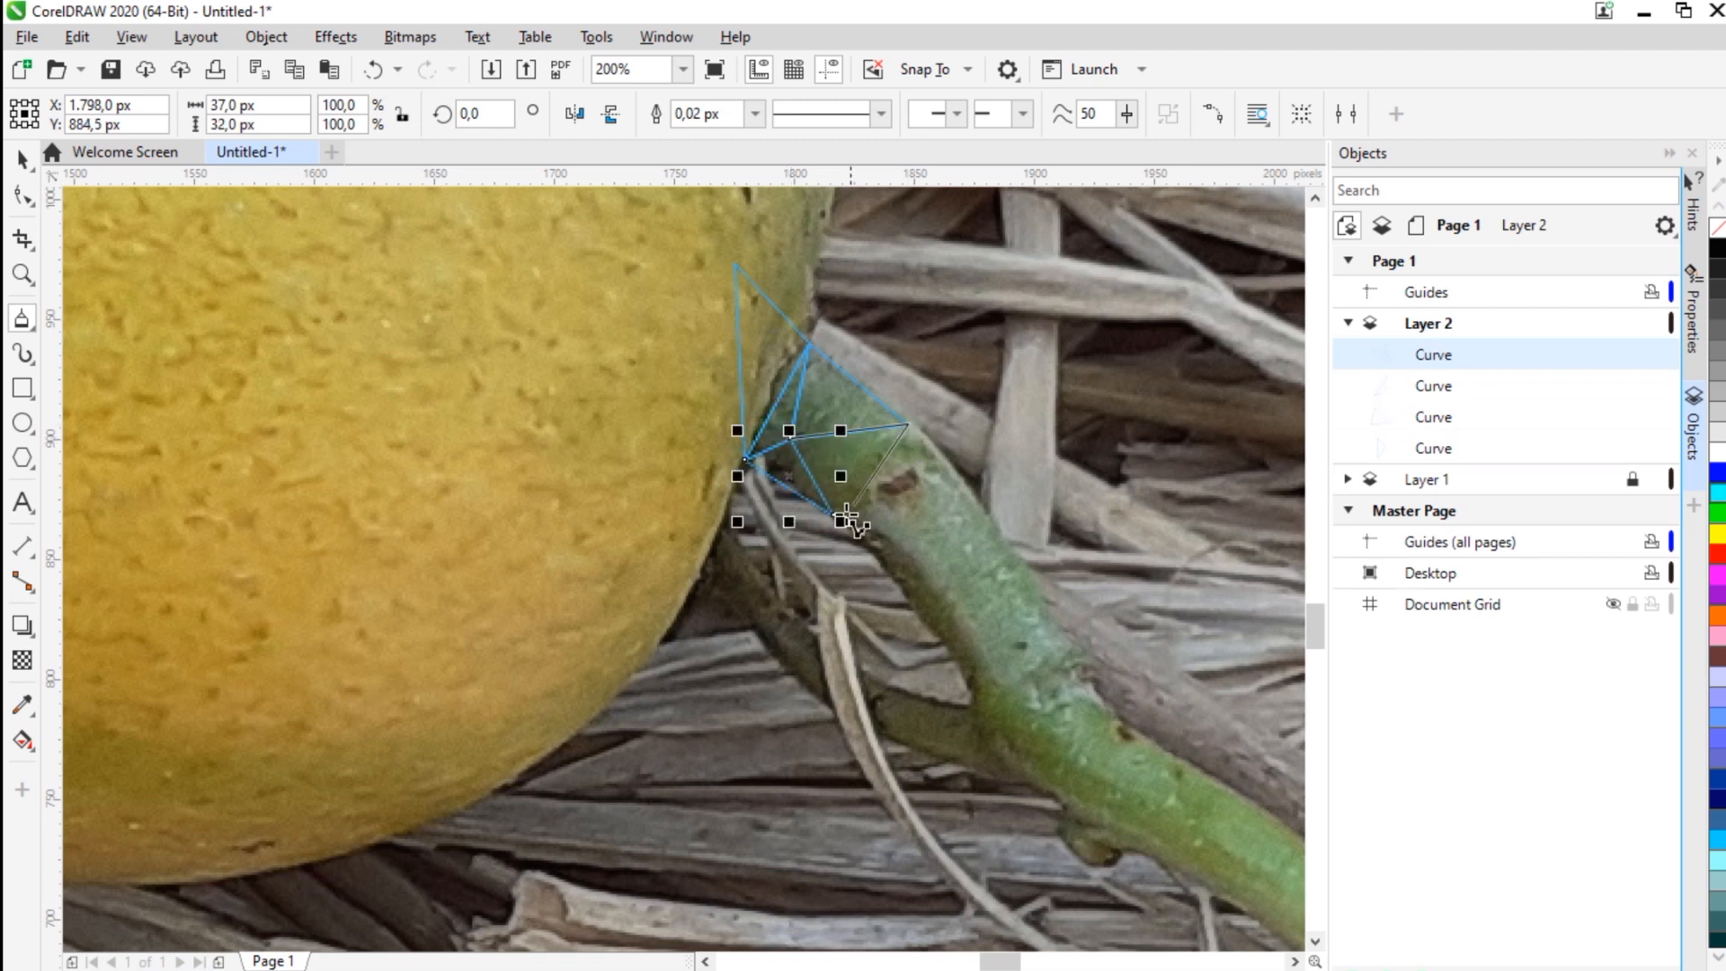
pyautogui.click(791, 438)
pyautogui.click(909, 429)
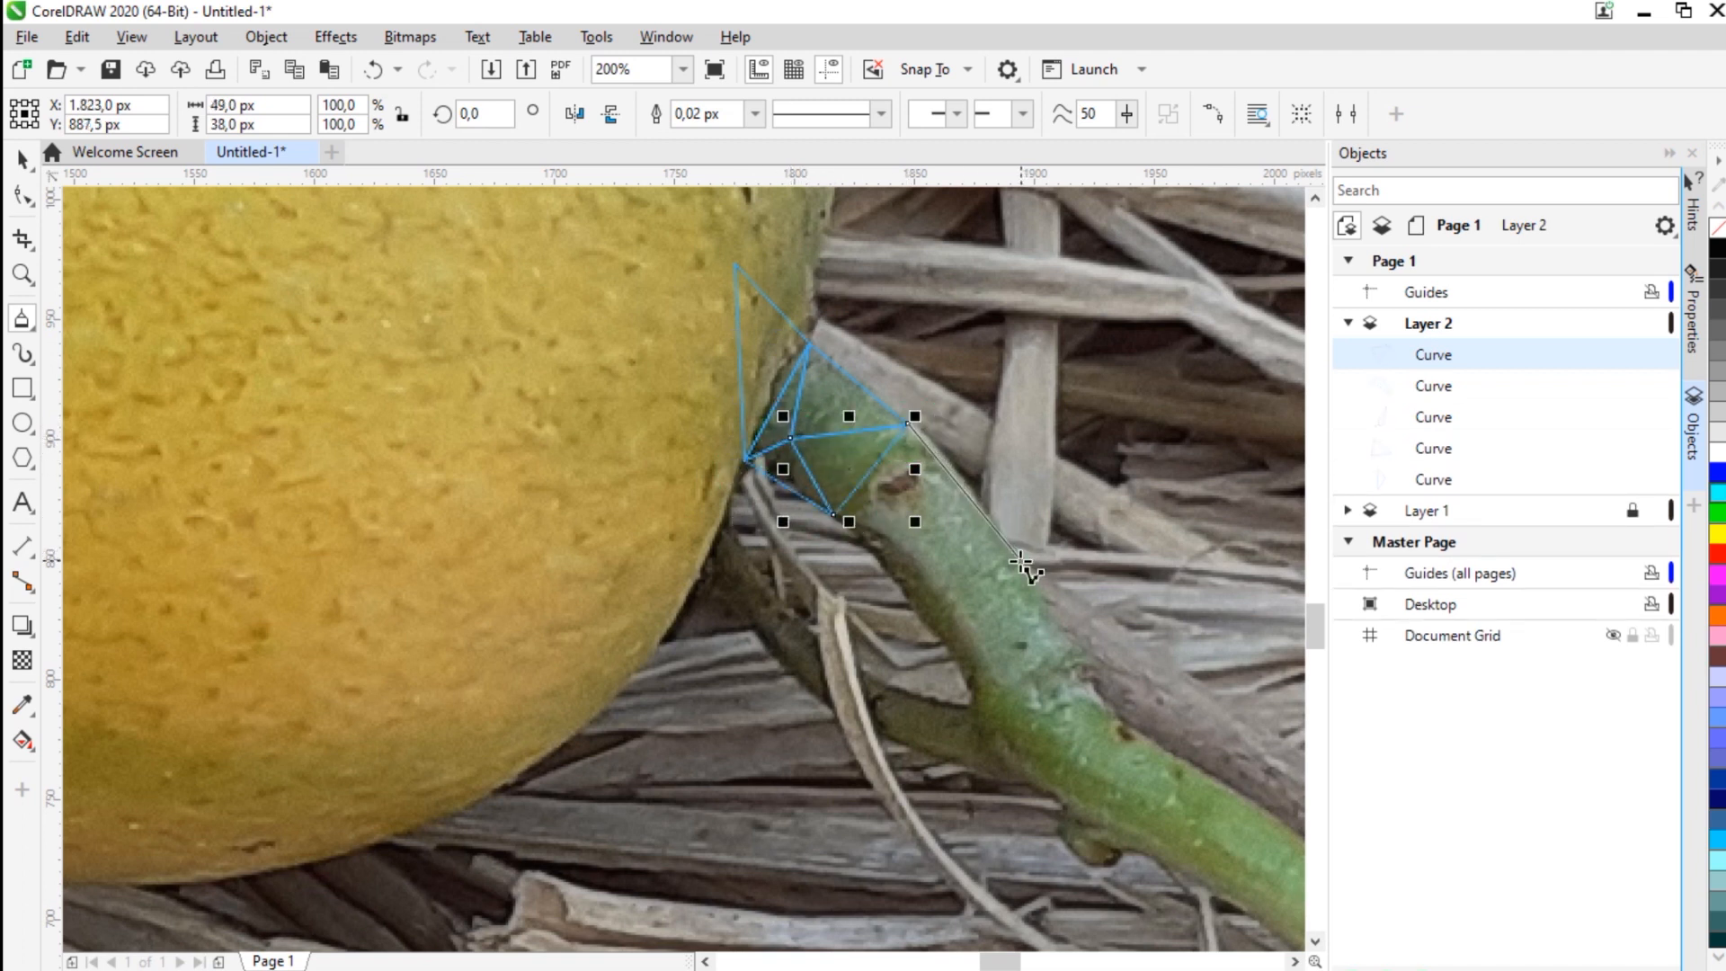
# Step: Extend the mesh down the upper stem with a 78 by 57 px triangle, one on the lower edge, and a thin one between them
pyautogui.click(910, 428)
pyautogui.moveTo(926, 512); pyautogui.dragTo(657, 429)
pyautogui.click(567, 438)
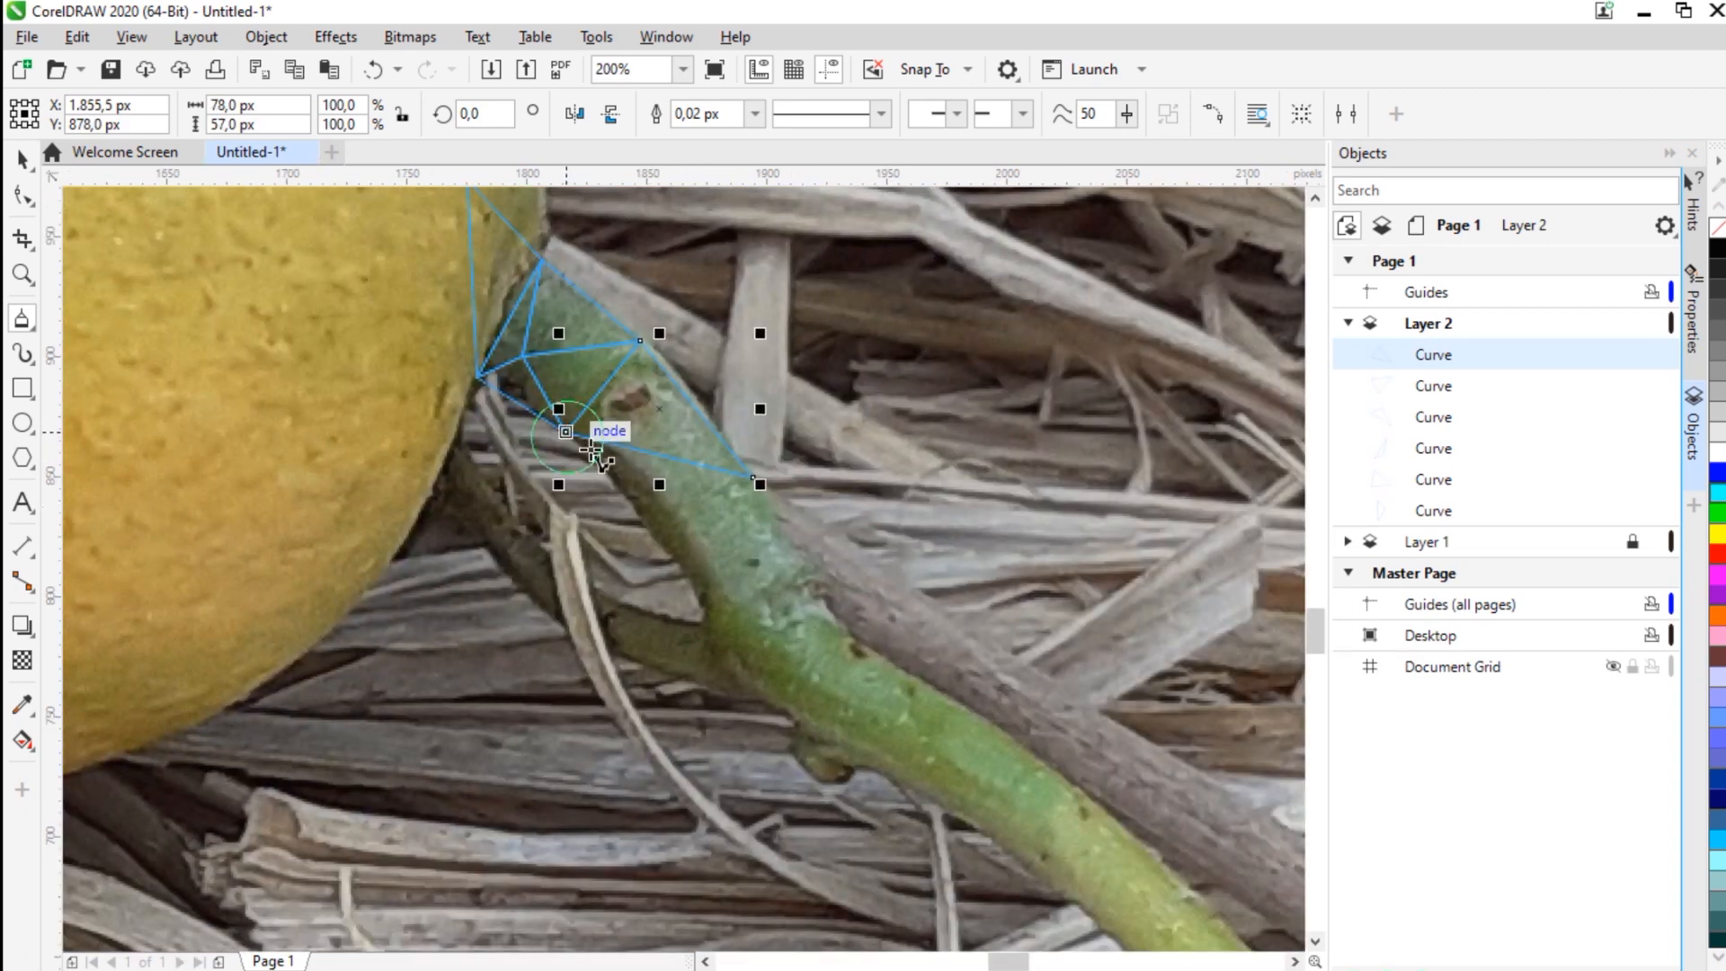
pyautogui.click(565, 431)
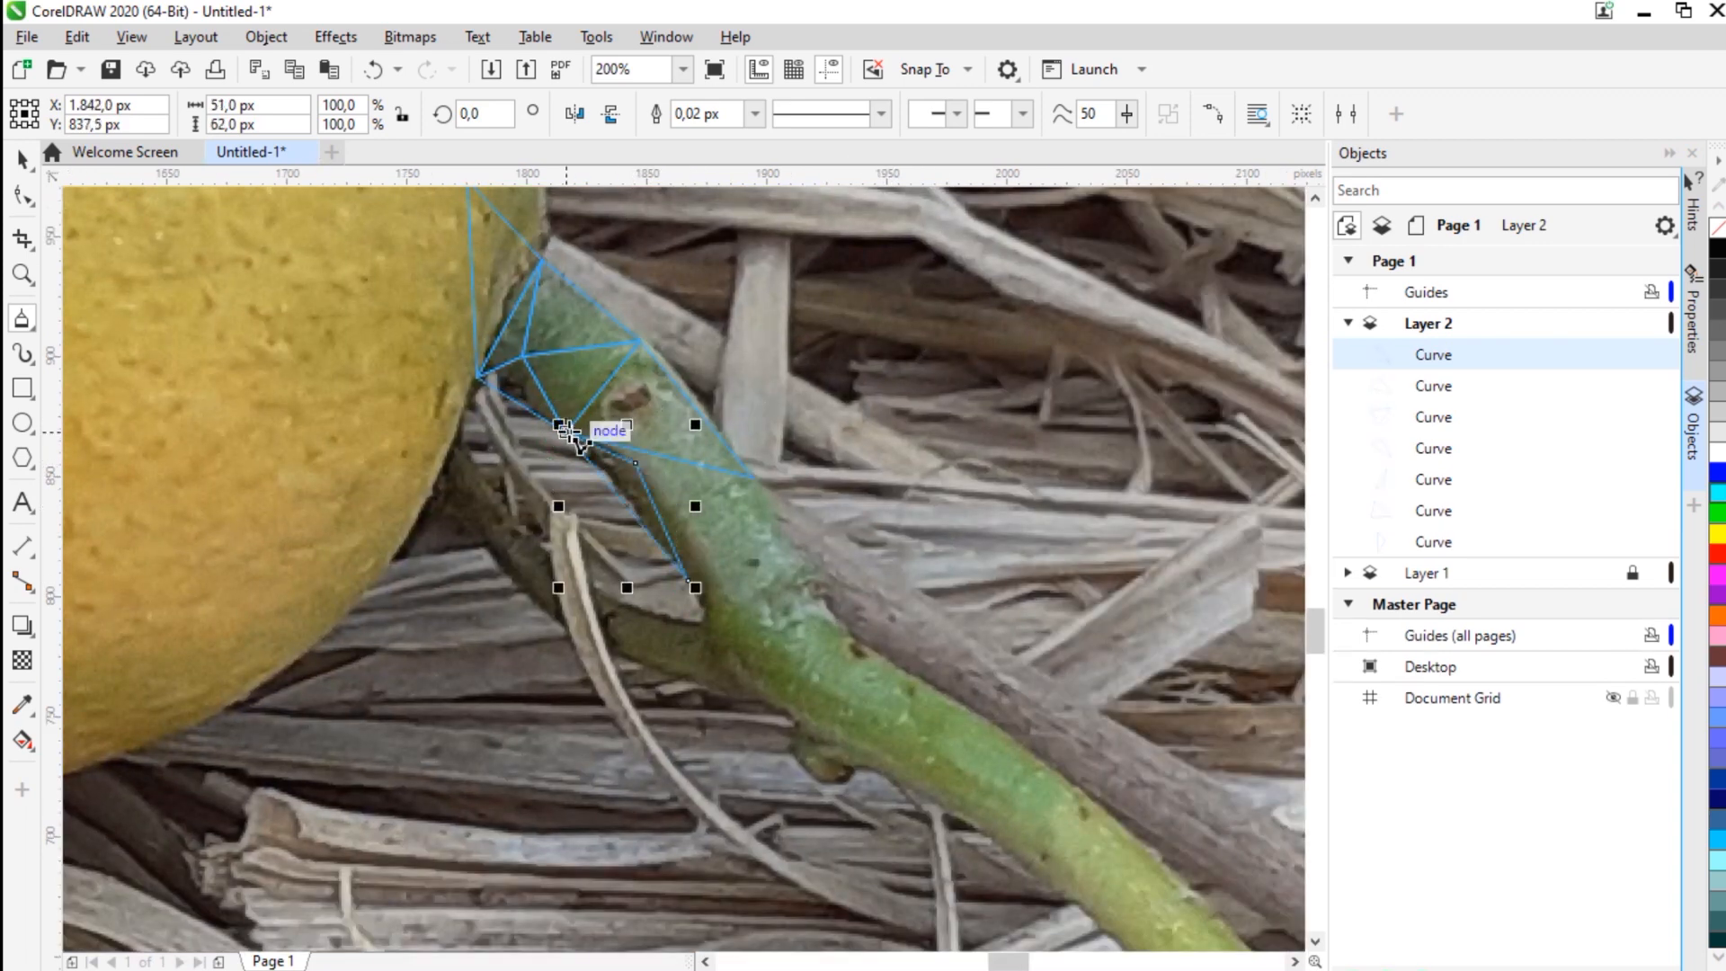
pyautogui.click(750, 479)
pyautogui.click(565, 432)
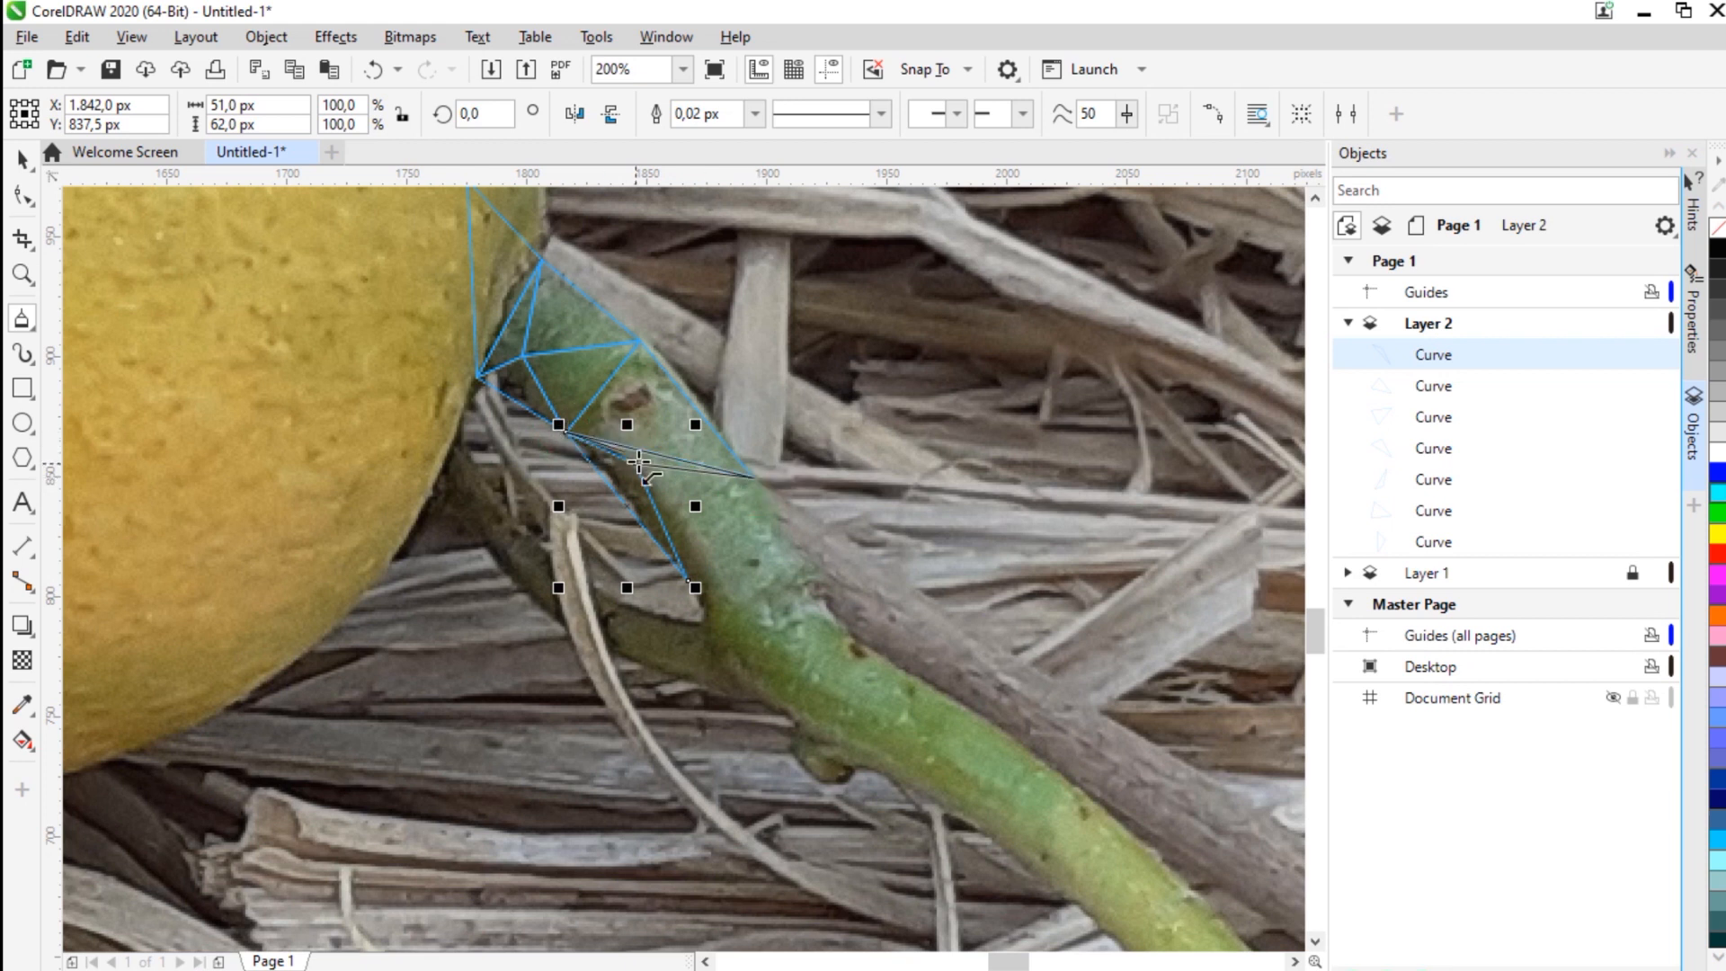
pyautogui.click(638, 462)
# Step: Try tracing a triangle about 39 by 53 px along the stem's lower edge, and undo it
pyautogui.click(729, 590)
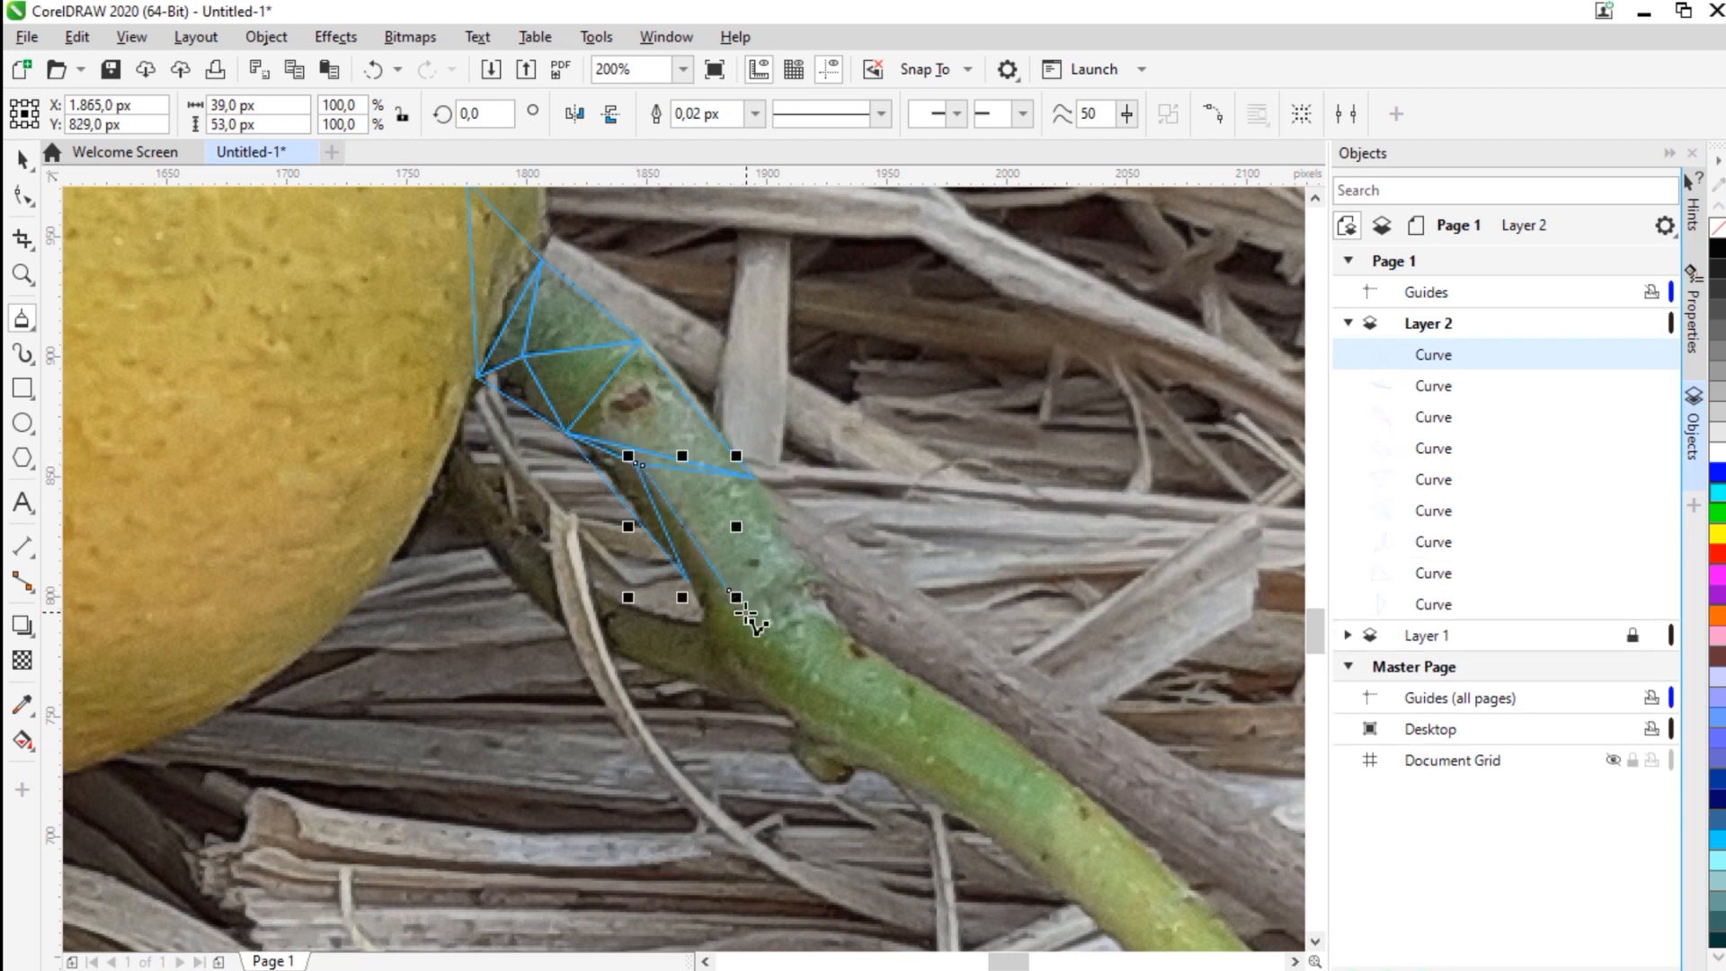
pyautogui.hotkey('ctrl', 'z')
pyautogui.click(637, 463)
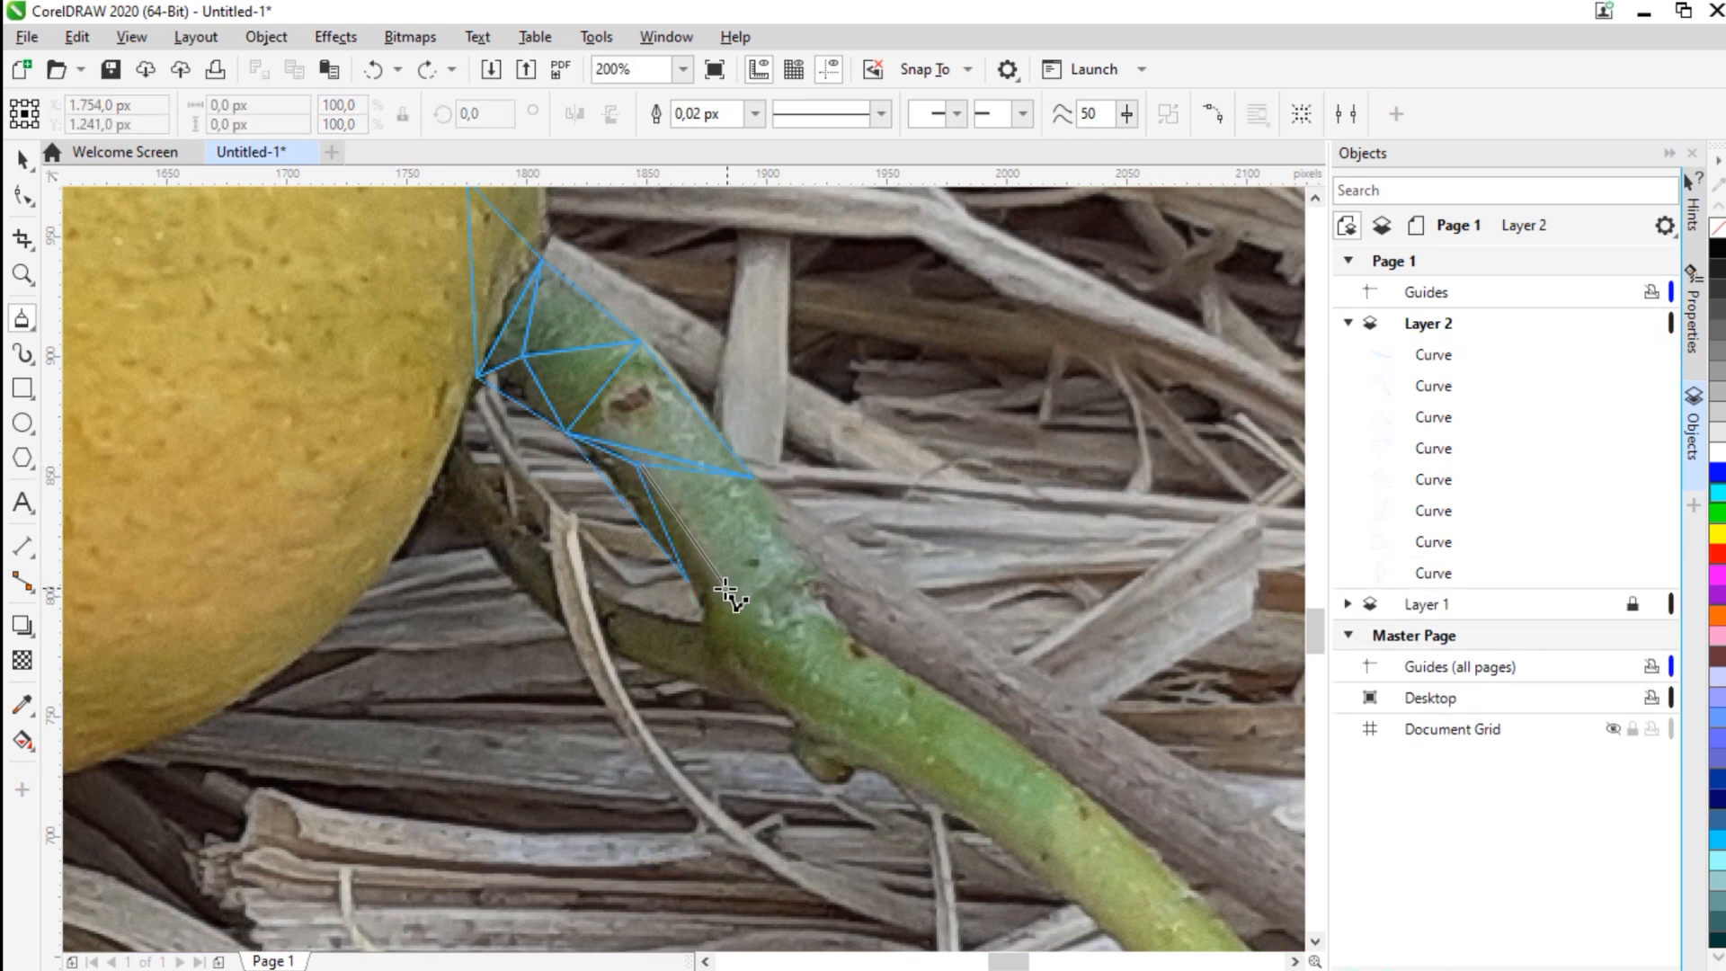
pyautogui.click(639, 464)
pyautogui.hotkey('ctrl', 'z')
# Step: Trace a narrow triangle about 37 by 53 px along the stem's lower edge and a larger one beside it across the stem
pyautogui.click(638, 464)
pyautogui.click(726, 591)
pyautogui.click(688, 579)
pyautogui.click(635, 463)
pyautogui.click(725, 591)
pyautogui.click(753, 476)
pyautogui.click(634, 463)
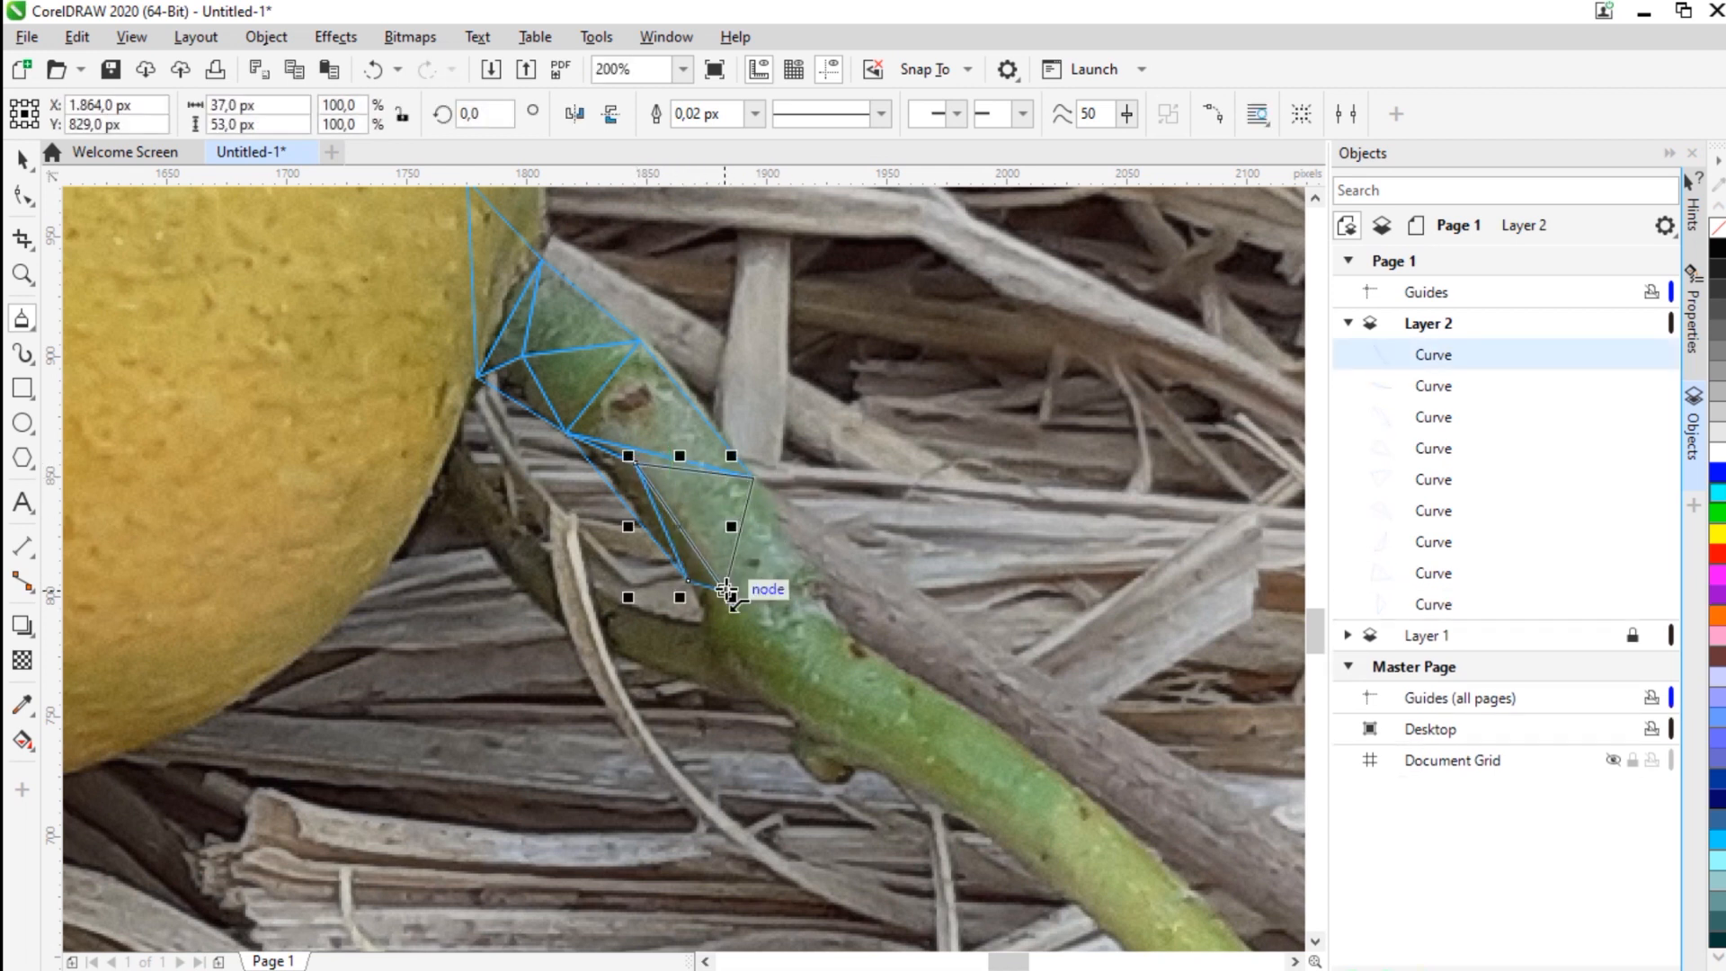
pyautogui.click(726, 590)
# Step: Trace a triangle along the stem's upper edge down to the bend and a small one on the lower edge opposite
pyautogui.click(753, 476)
pyautogui.click(827, 614)
pyautogui.click(725, 590)
pyautogui.click(689, 584)
pyautogui.click(724, 590)
pyautogui.click(716, 654)
# Step: Fill the stem's bend with two adjoining triangles that run from the lower edge to the upper edge
pyautogui.click(827, 612)
pyautogui.click(724, 590)
pyautogui.click(717, 655)
pyautogui.click(716, 655)
pyautogui.click(808, 647)
pyautogui.click(827, 612)
pyautogui.click(716, 654)
pyautogui.click(716, 654)
# Step: Extend the mesh past the bend with a triangle along the lower edge and one about 43 by 17 px along the upper edge
pyautogui.scroll(-1, 716, 655)
pyautogui.scroll(2, 716, 655)
pyautogui.click(528, 423)
pyautogui.click(347, 436)
pyautogui.click(529, 423)
pyautogui.click(596, 394)
pyautogui.click(528, 423)
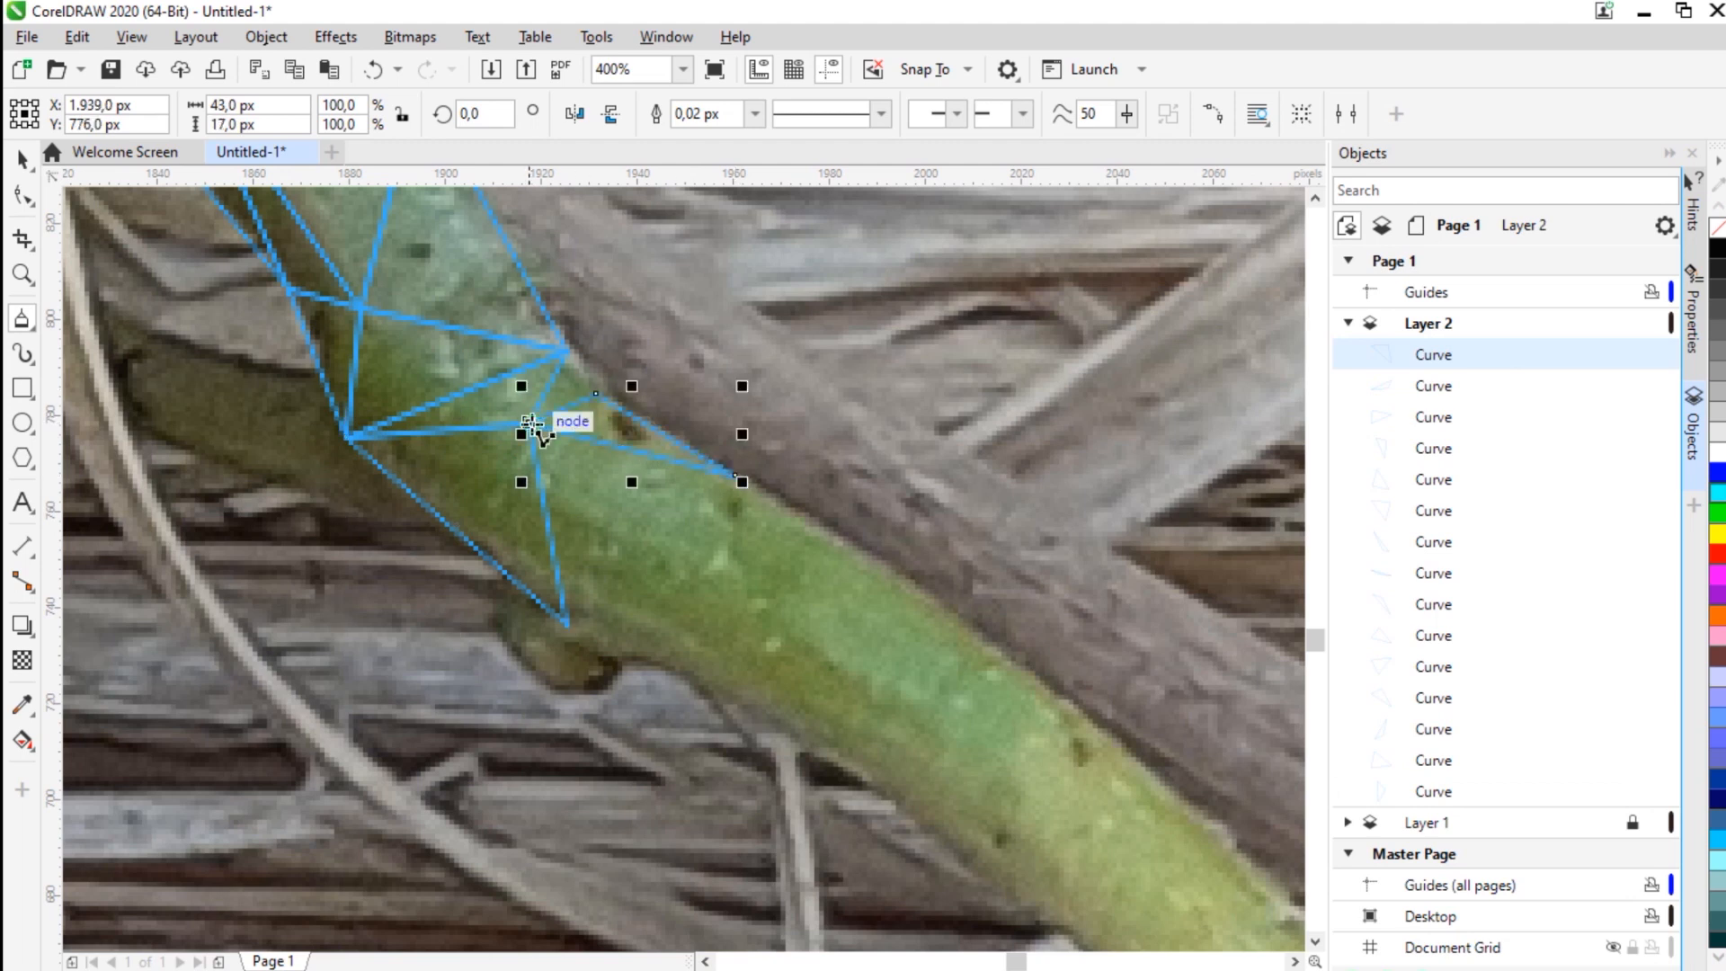
# Step: Close the gap at the stem's upper edge with a small triangle and add one about 43 by 23 px across the stem
pyautogui.click(529, 422)
pyautogui.click(567, 350)
pyautogui.click(595, 394)
pyautogui.click(528, 423)
pyautogui.moveTo(530, 429); pyautogui.dragTo(454, 367)
pyautogui.click(659, 414)
pyautogui.click(550, 470)
pyautogui.click(457, 362)
# Step: Fill the space beside it with a triangle reaching down to the corner on the stem's lower edge
pyautogui.click(659, 414)
pyautogui.click(550, 470)
pyautogui.click(493, 562)
pyautogui.click(458, 361)
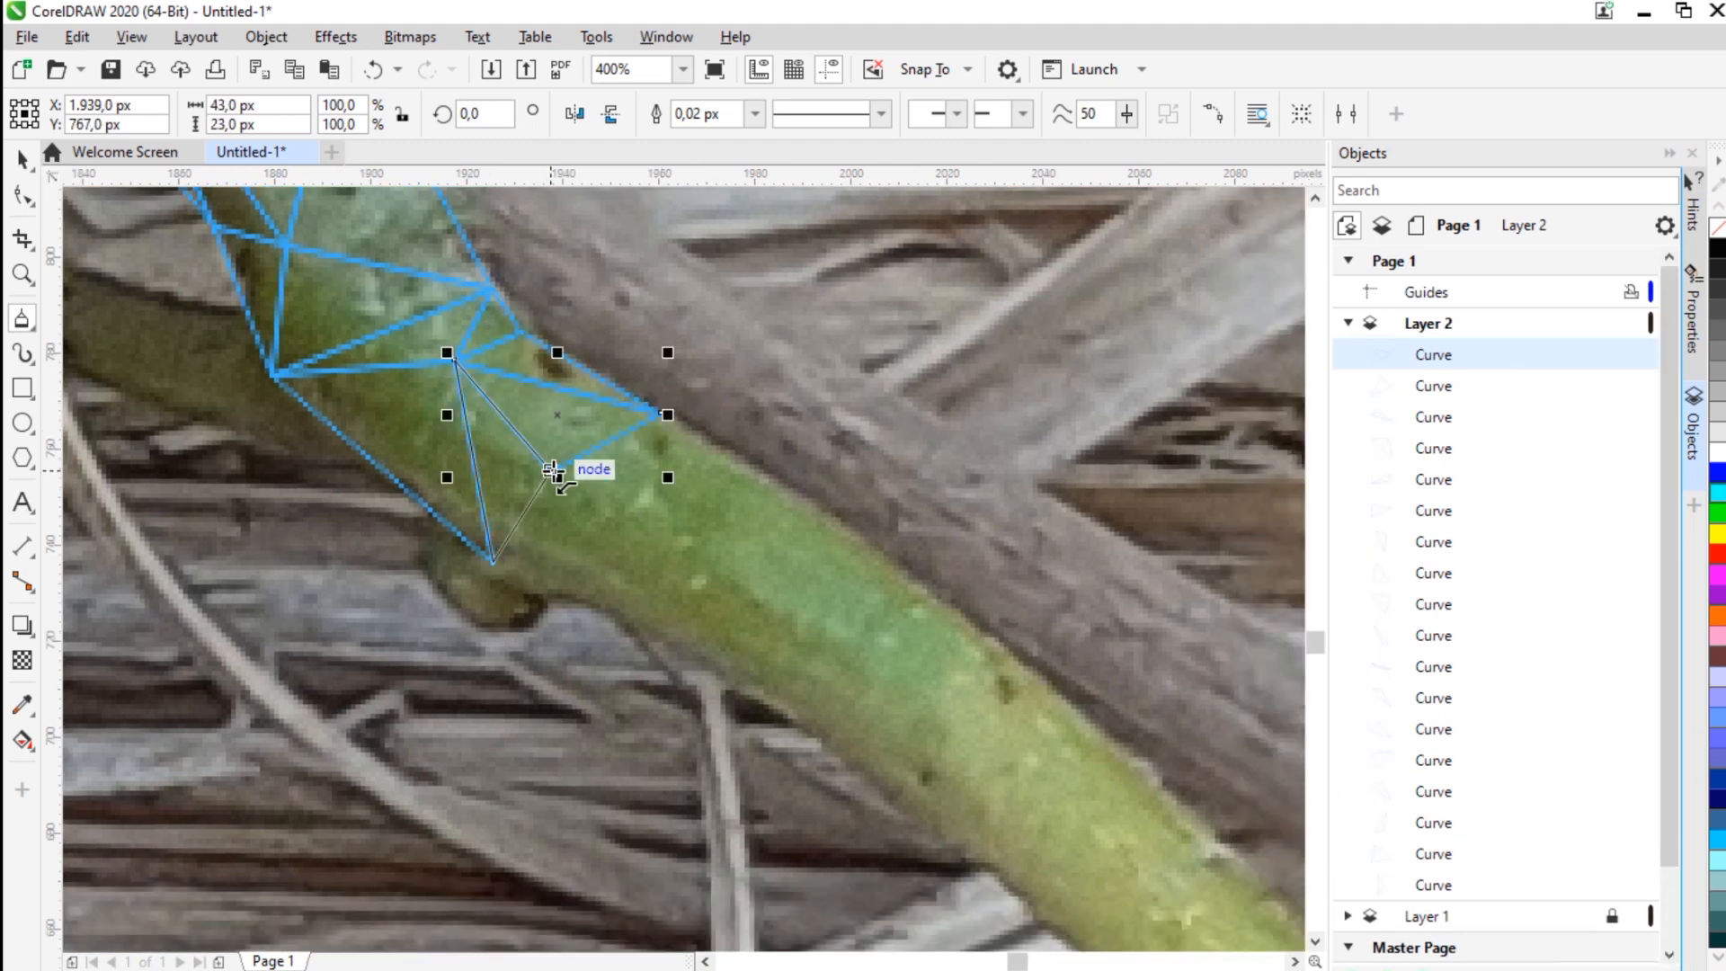
pyautogui.click(550, 470)
# Step: Trace a long triangle along the stem's upper edge and a smaller one joining it to the existing mesh
pyautogui.click(659, 414)
pyautogui.click(998, 639)
pyautogui.click(703, 529)
pyautogui.click(659, 414)
pyautogui.click(703, 530)
pyautogui.click(550, 470)
pyautogui.click(658, 414)
pyautogui.click(703, 529)
# Step: Fill the stem down to its lower edge with two adjoining triangles, the second about 31 by 33 px
pyautogui.click(703, 530)
pyautogui.click(640, 627)
pyautogui.click(550, 470)
pyautogui.click(703, 528)
pyautogui.click(640, 628)
pyautogui.click(493, 562)
pyautogui.click(550, 470)
pyautogui.click(640, 627)
# Step: Extend the mesh with a triangle along the stem's lower edge and one about 39 by 21 px above it
pyautogui.scroll(-1, 746, 674)
pyautogui.moveTo(747, 674); pyautogui.dragTo(519, 492)
pyautogui.click(464, 469)
pyautogui.click(562, 525)
pyautogui.click(559, 470)
pyautogui.click(465, 469)
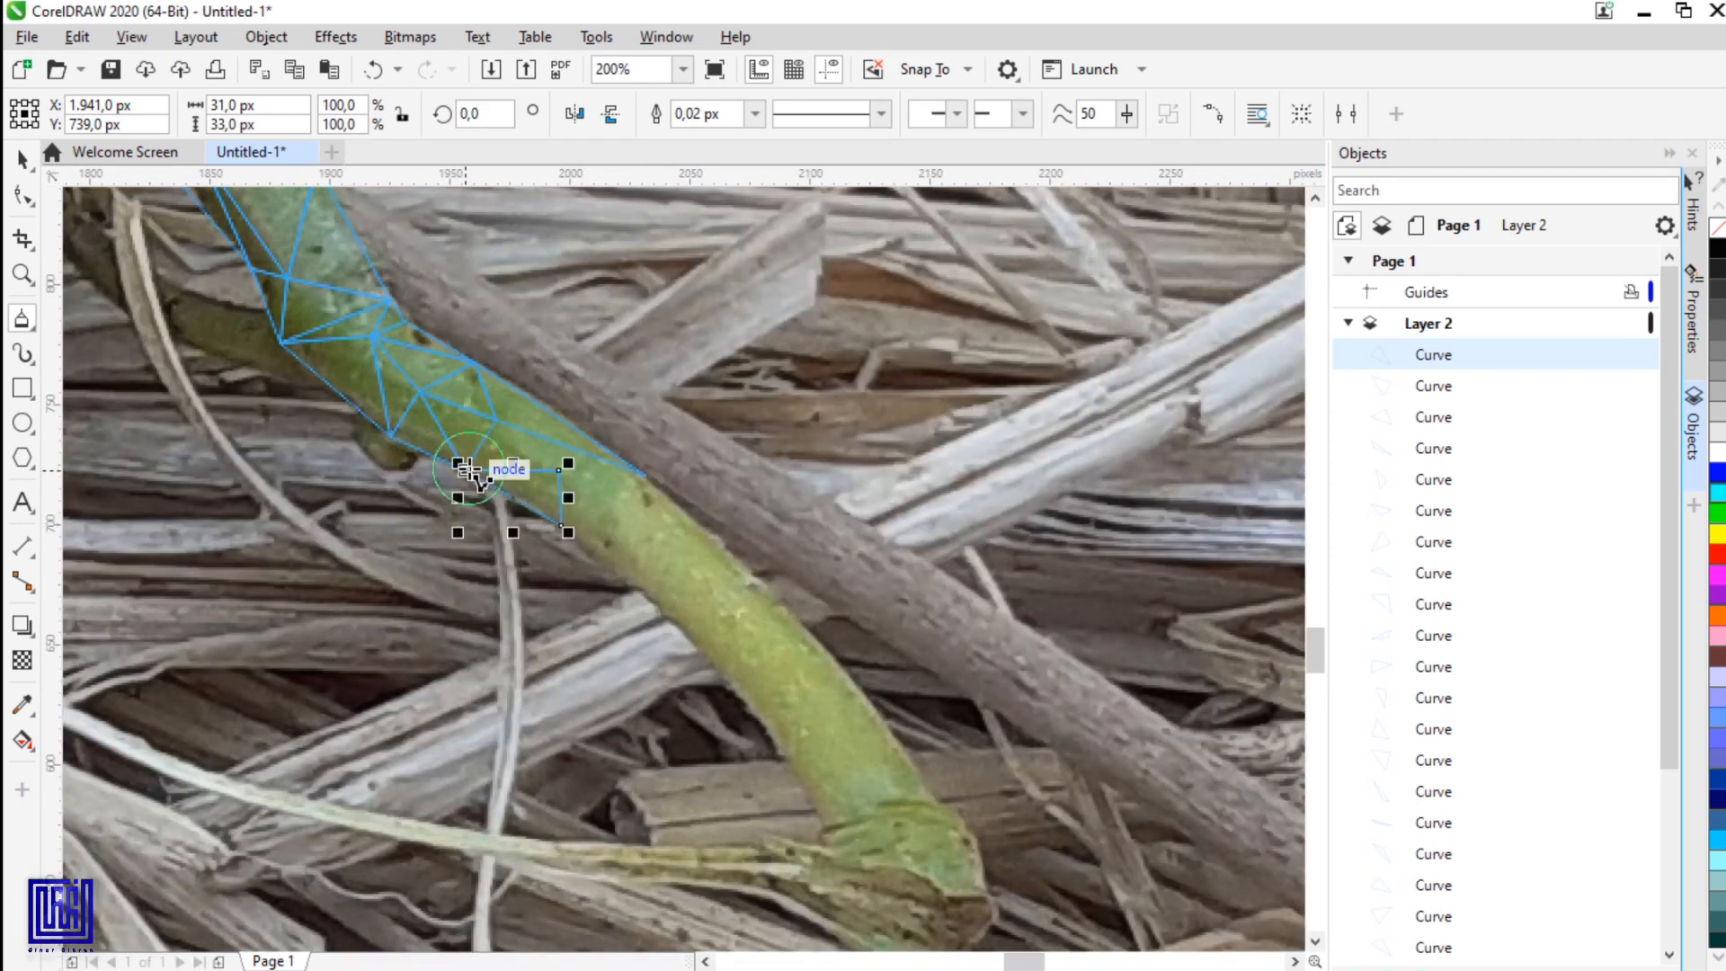
pyautogui.scroll(1, 536, 466)
pyautogui.click(583, 471)
pyautogui.click(395, 471)
pyautogui.click(457, 370)
pyautogui.click(582, 471)
# Step: Add a triangle reaching the far upper-edge corner of the stem mesh and a small one rising from the lower edge
pyautogui.click(583, 471)
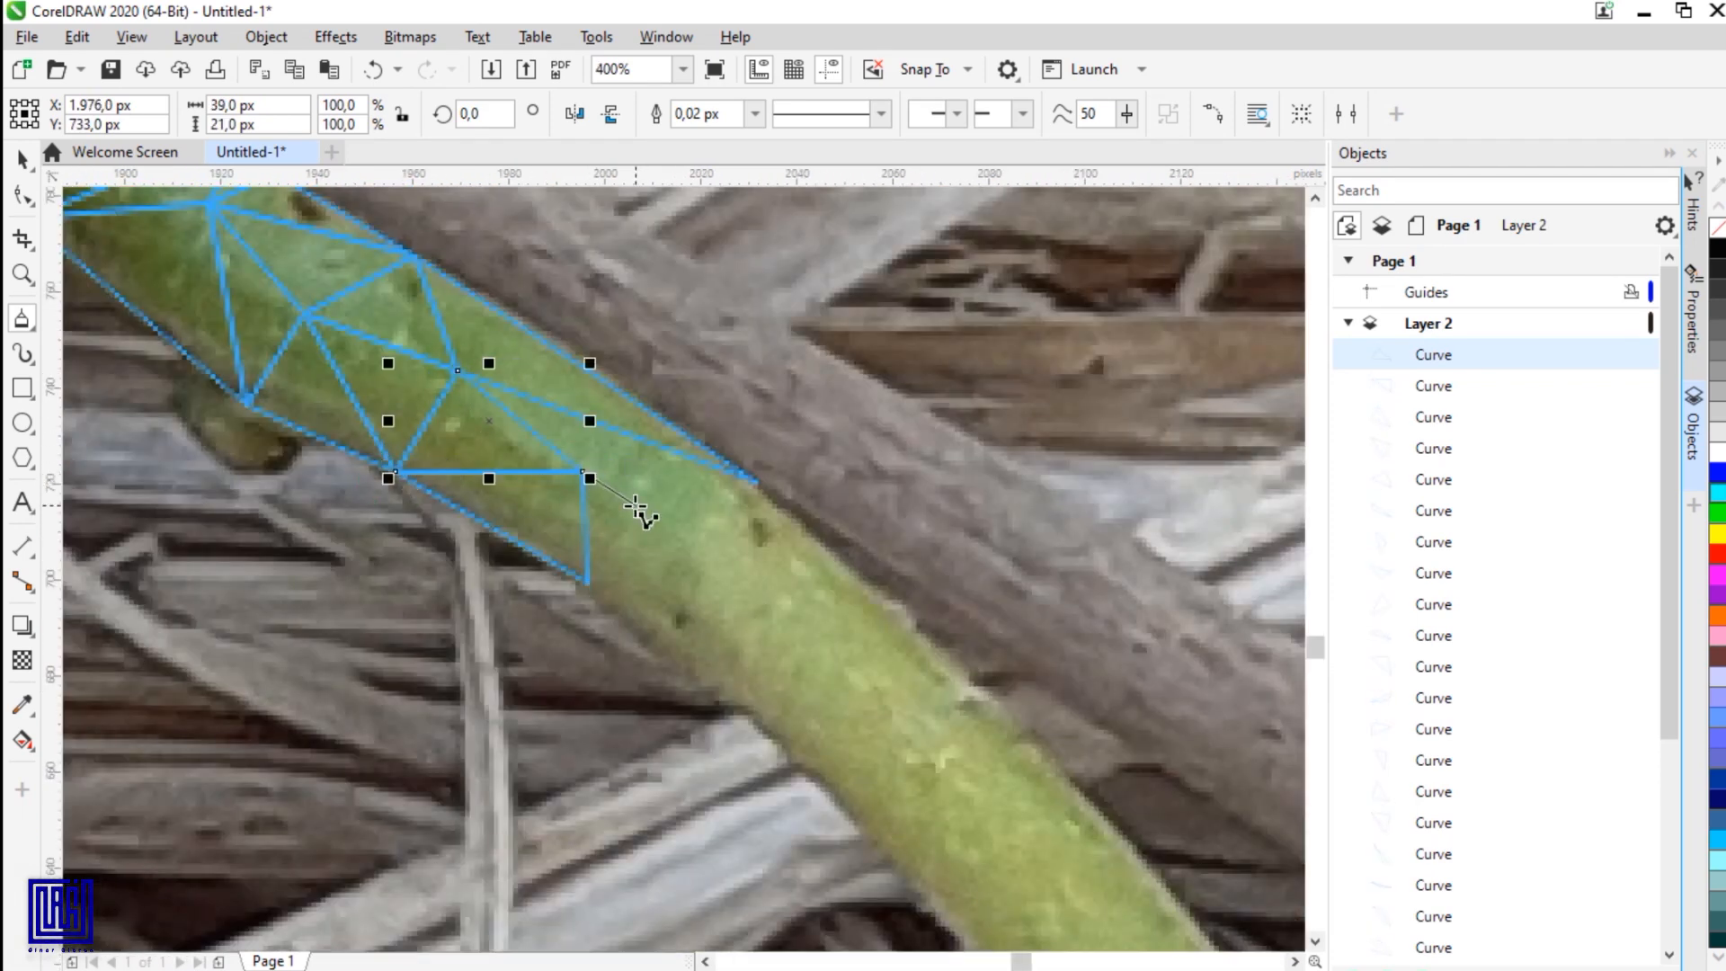
pyautogui.click(757, 481)
pyautogui.click(456, 371)
pyautogui.click(582, 471)
pyautogui.click(588, 583)
pyautogui.click(640, 506)
pyautogui.click(582, 471)
pyautogui.click(588, 582)
# Step: Trace a narrow triangle to the stem's upper-edge corner and one about 24 by 19 px beneath it
pyautogui.click(756, 481)
pyautogui.click(582, 471)
pyautogui.click(640, 506)
pyautogui.click(757, 481)
pyautogui.click(640, 506)
pyautogui.click(757, 481)
pyautogui.click(689, 571)
pyautogui.click(588, 583)
pyautogui.click(641, 505)
pyautogui.click(757, 481)
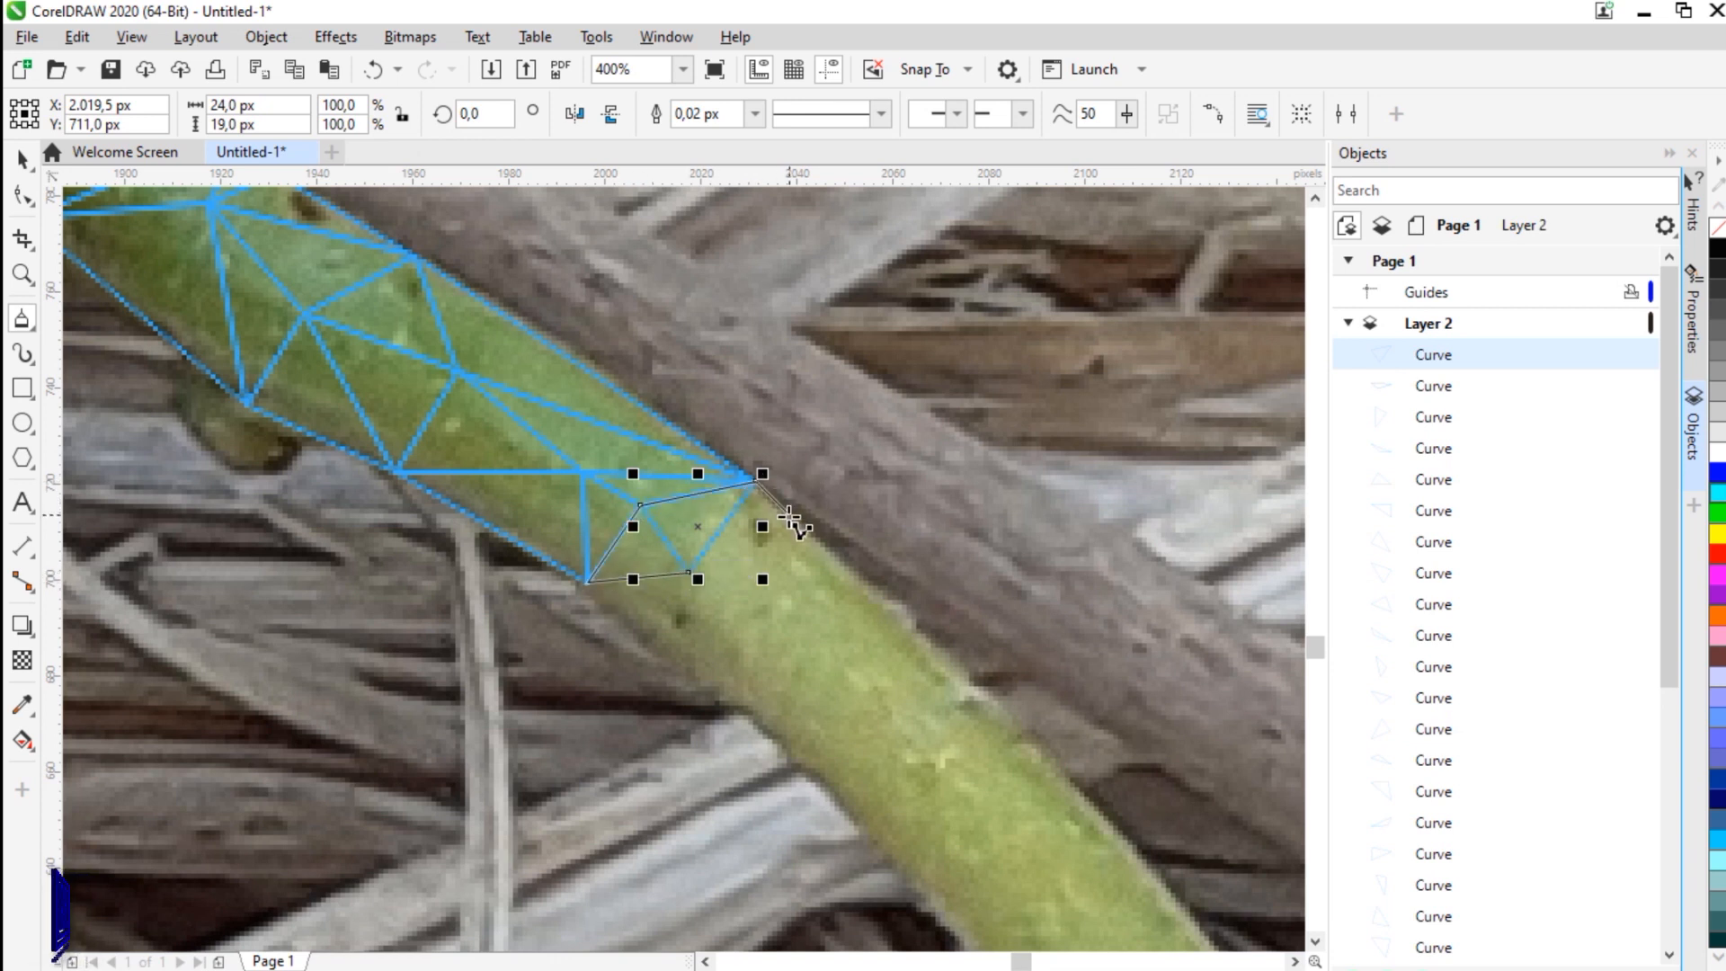
pyautogui.click(689, 572)
pyautogui.hotkey('ctrl', 'z')
# Step: Fill the end of the stem mesh with a triangle and a sliver about 21 by 5 px on the lower edge
pyautogui.click(690, 572)
pyautogui.click(640, 506)
pyautogui.click(588, 583)
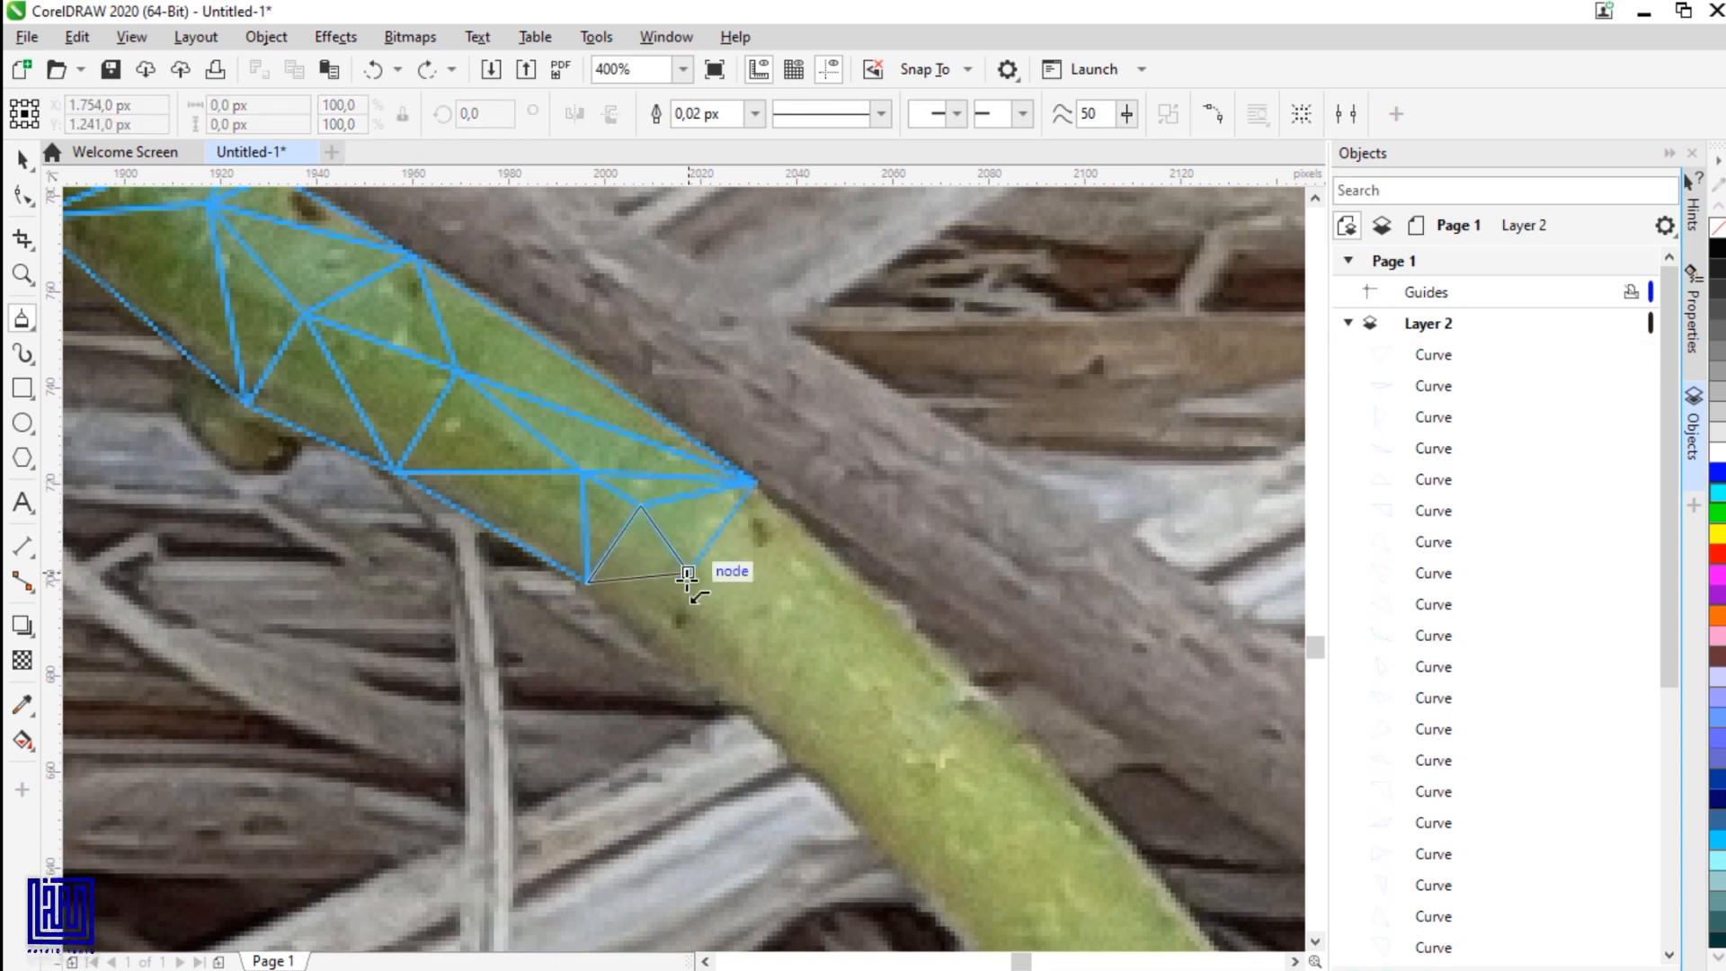
pyautogui.click(690, 571)
pyautogui.click(686, 572)
pyautogui.click(589, 582)
pyautogui.click(688, 571)
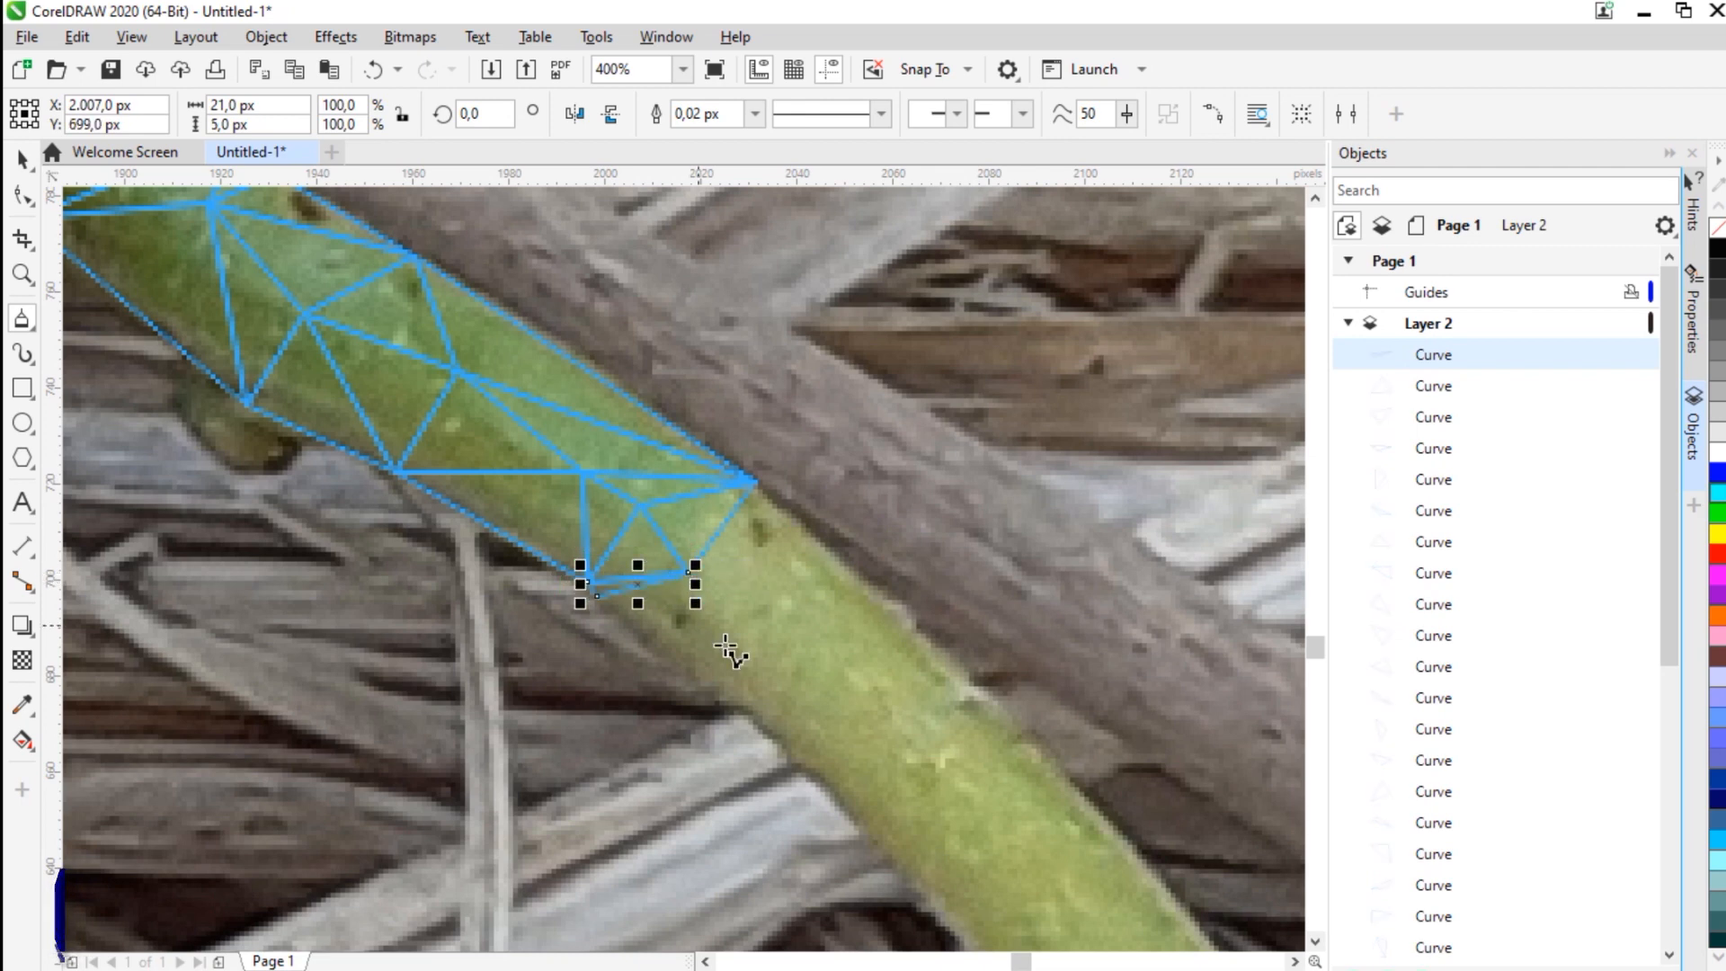
# Step: Trace triangles on the mango's edge on both sides of the stem joint, the lower one about 76 by 123 px
pyautogui.scroll(-4, 719, 640)
pyautogui.scroll(1, 605, 609)
pyautogui.scroll(1, 956, 441)
pyautogui.click(925, 564)
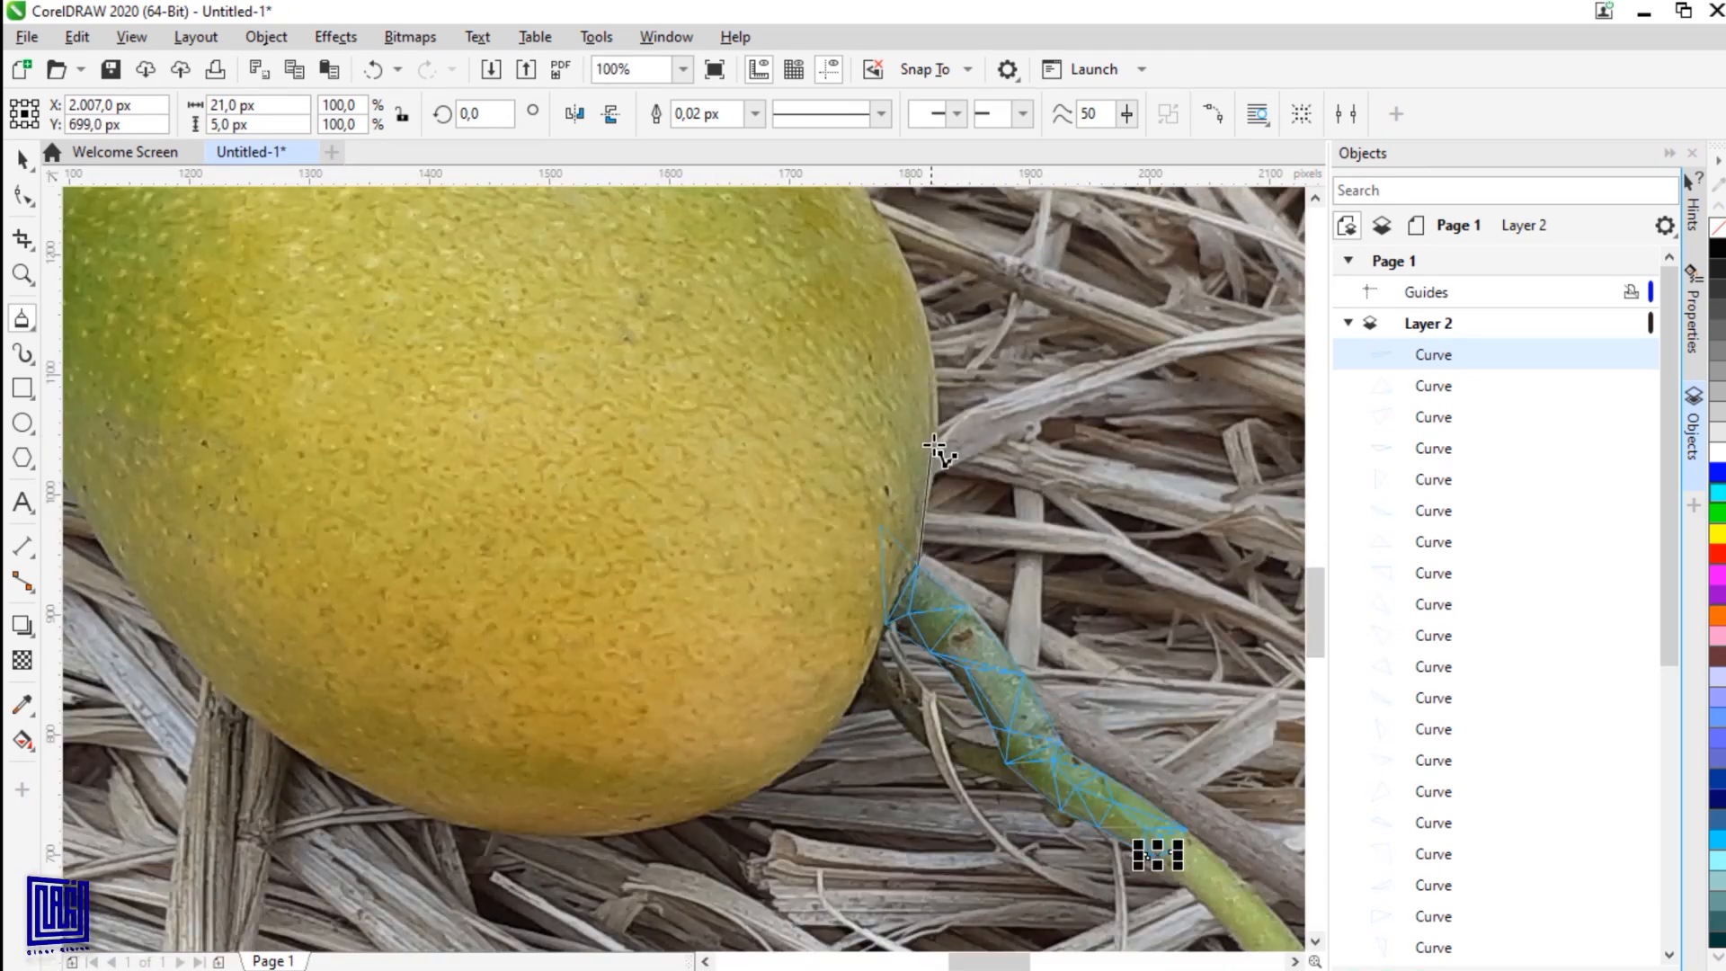
pyautogui.click(880, 525)
pyautogui.click(918, 566)
pyautogui.click(886, 623)
pyautogui.click(832, 736)
pyautogui.click(795, 588)
pyautogui.click(886, 624)
# Step: Continue along the mango's bottom edge with a tall triangle pointing inward and one about 121 by 65 px
pyautogui.click(681, 816)
pyautogui.click(662, 644)
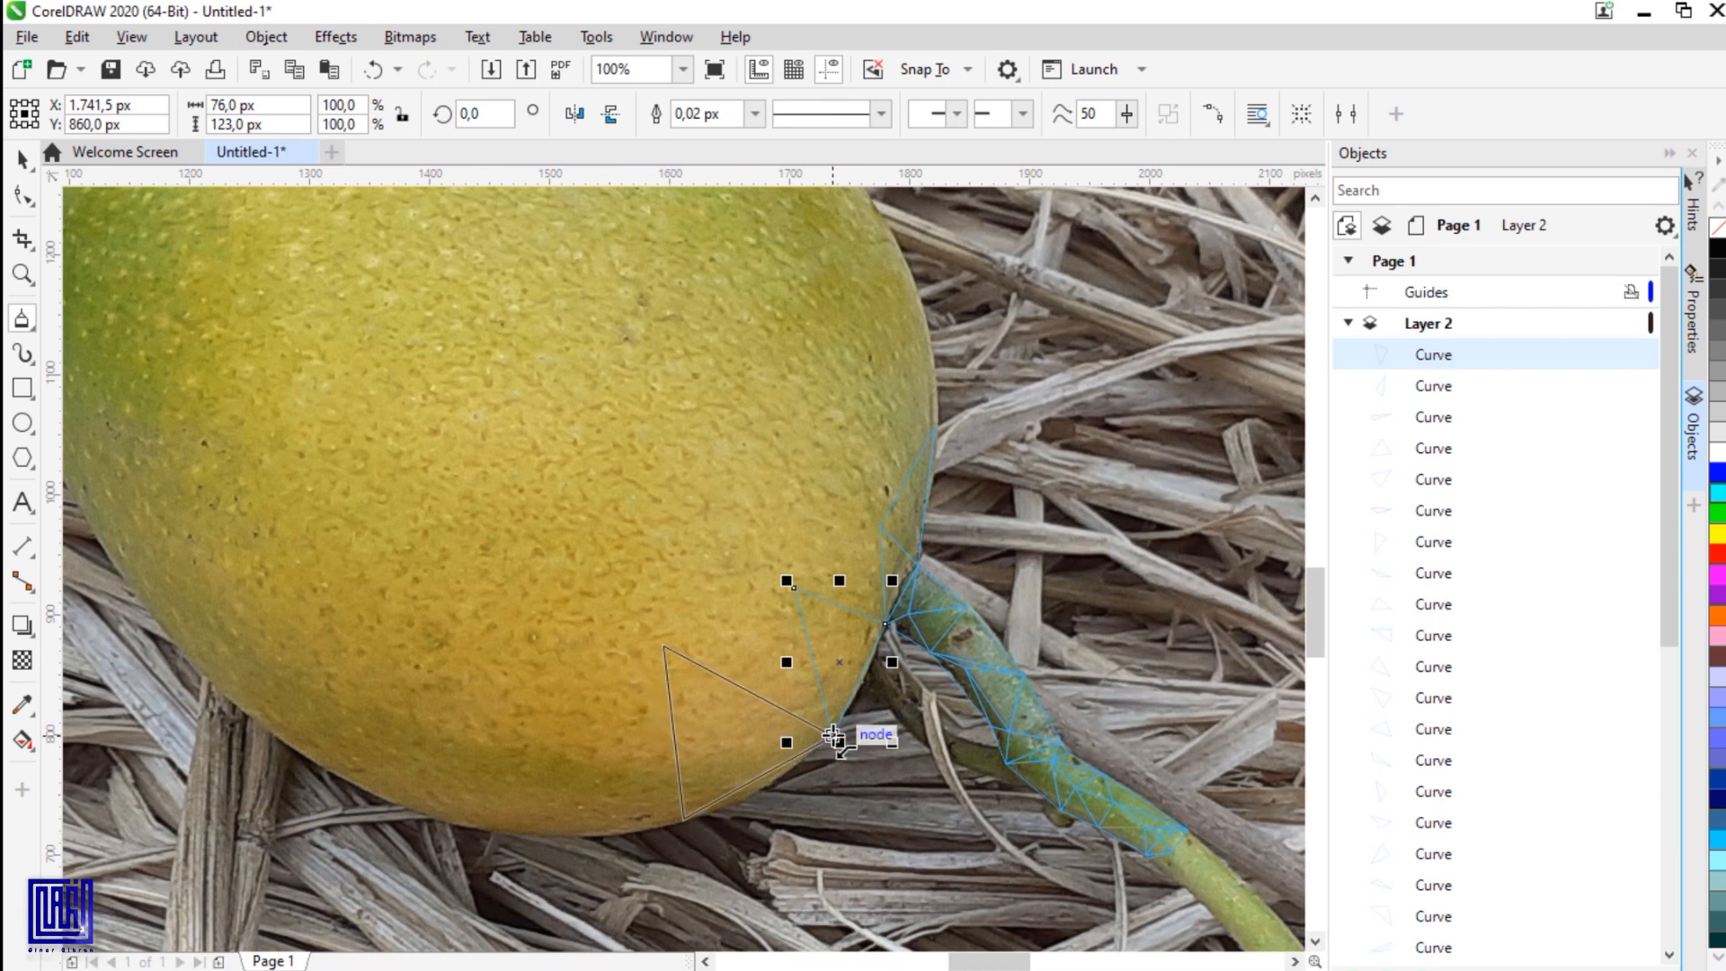
pyautogui.click(833, 731)
pyautogui.click(681, 816)
pyautogui.click(682, 816)
pyautogui.click(561, 837)
pyautogui.click(684, 818)
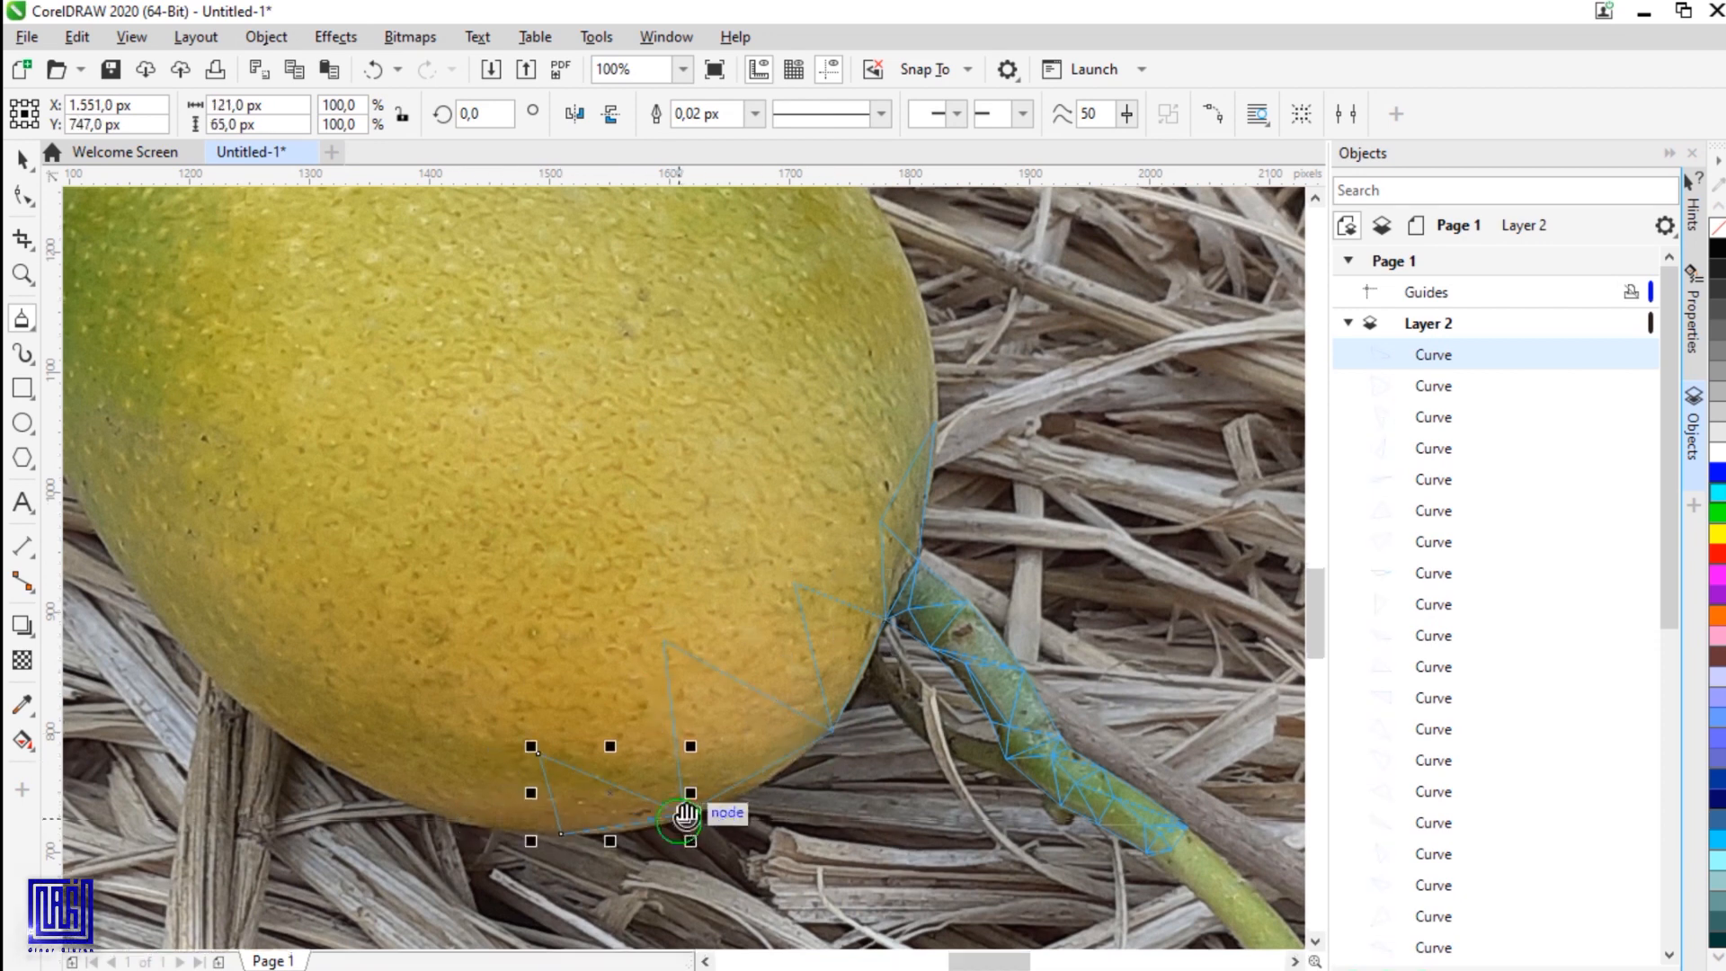
# Step: Extend the outline along the mango's bottom edge with two adjoining triangles, the second about 119 by 61 px
pyautogui.moveTo(435, 806); pyautogui.dragTo(670, 685)
pyautogui.scroll(1, 690, 654)
pyautogui.click(895, 785)
pyautogui.click(638, 576)
pyautogui.click(895, 785)
pyautogui.moveTo(610, 727); pyautogui.dragTo(932, 779)
pyautogui.click(907, 774)
pyautogui.click(676, 649)
pyautogui.click(961, 627)
pyautogui.click(903, 771)
# Step: Trace two triangles up the mango's lower-left edge, the second about 62 by 197 px
pyautogui.click(676, 649)
pyautogui.click(580, 377)
pyautogui.click(441, 437)
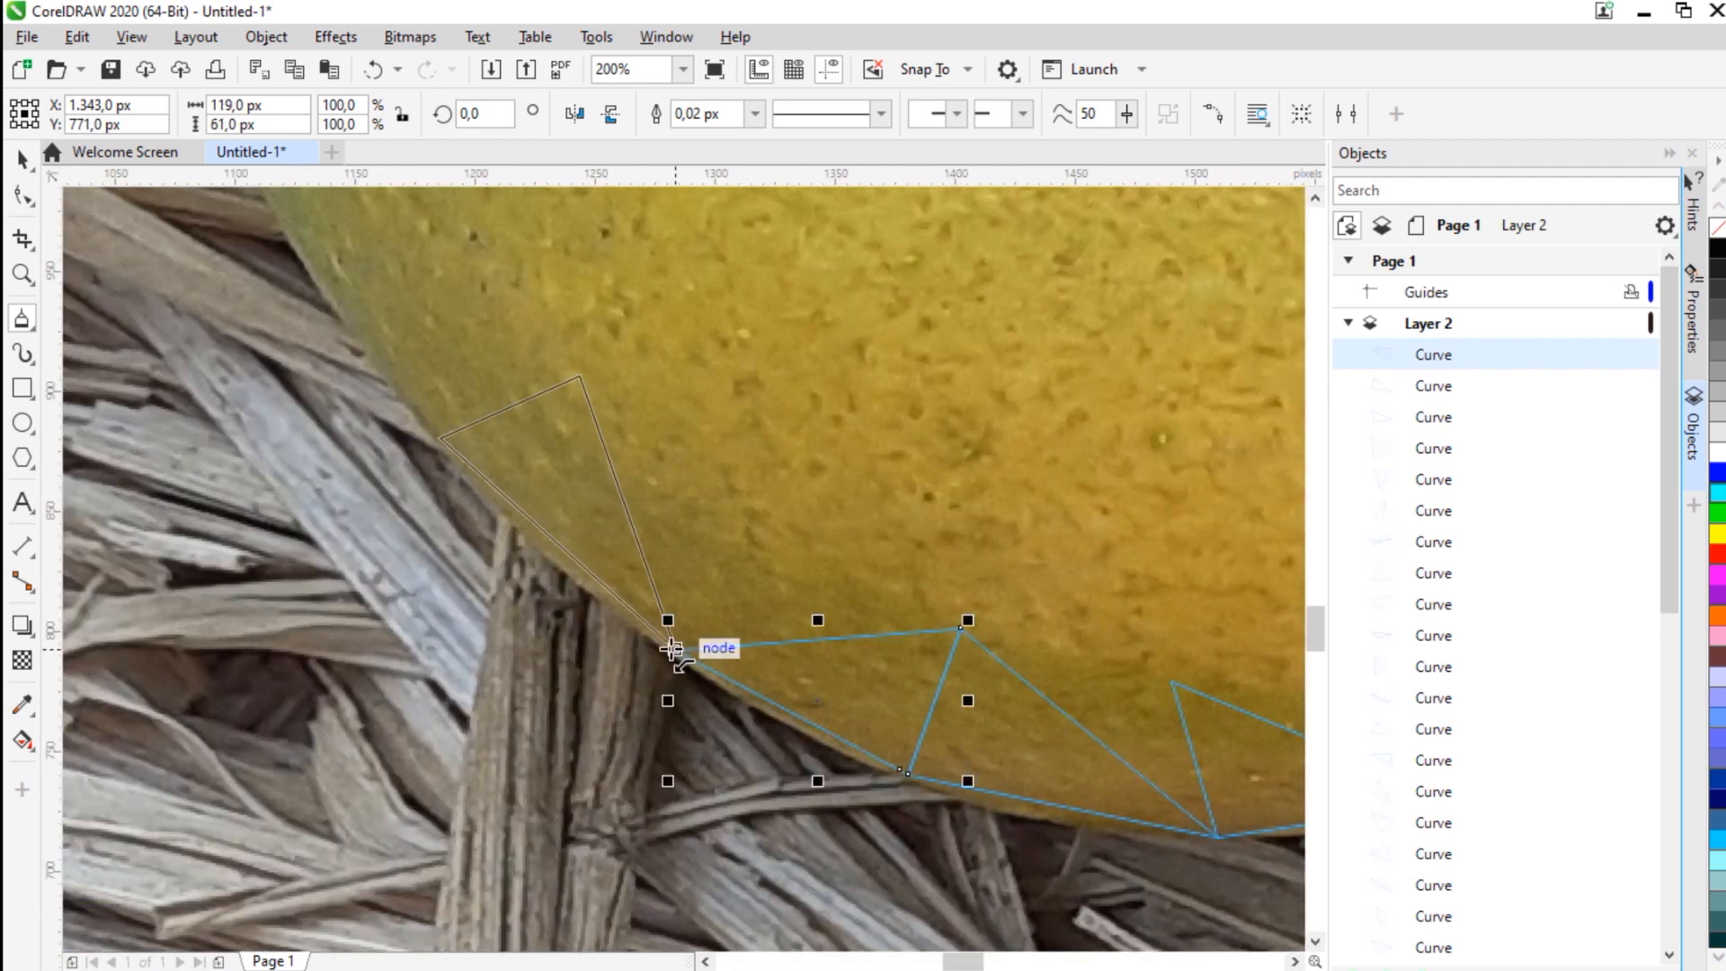
pyautogui.click(676, 649)
pyautogui.moveTo(441, 443); pyautogui.dragTo(689, 793)
pyautogui.click(689, 788)
pyautogui.click(541, 577)
pyautogui.click(656, 315)
pyautogui.click(689, 788)
# Step: Continue up the mango's green left edge with adjoining triangles, the last about 121 by 120 px
pyautogui.moveTo(631, 592); pyautogui.dragTo(754, 794)
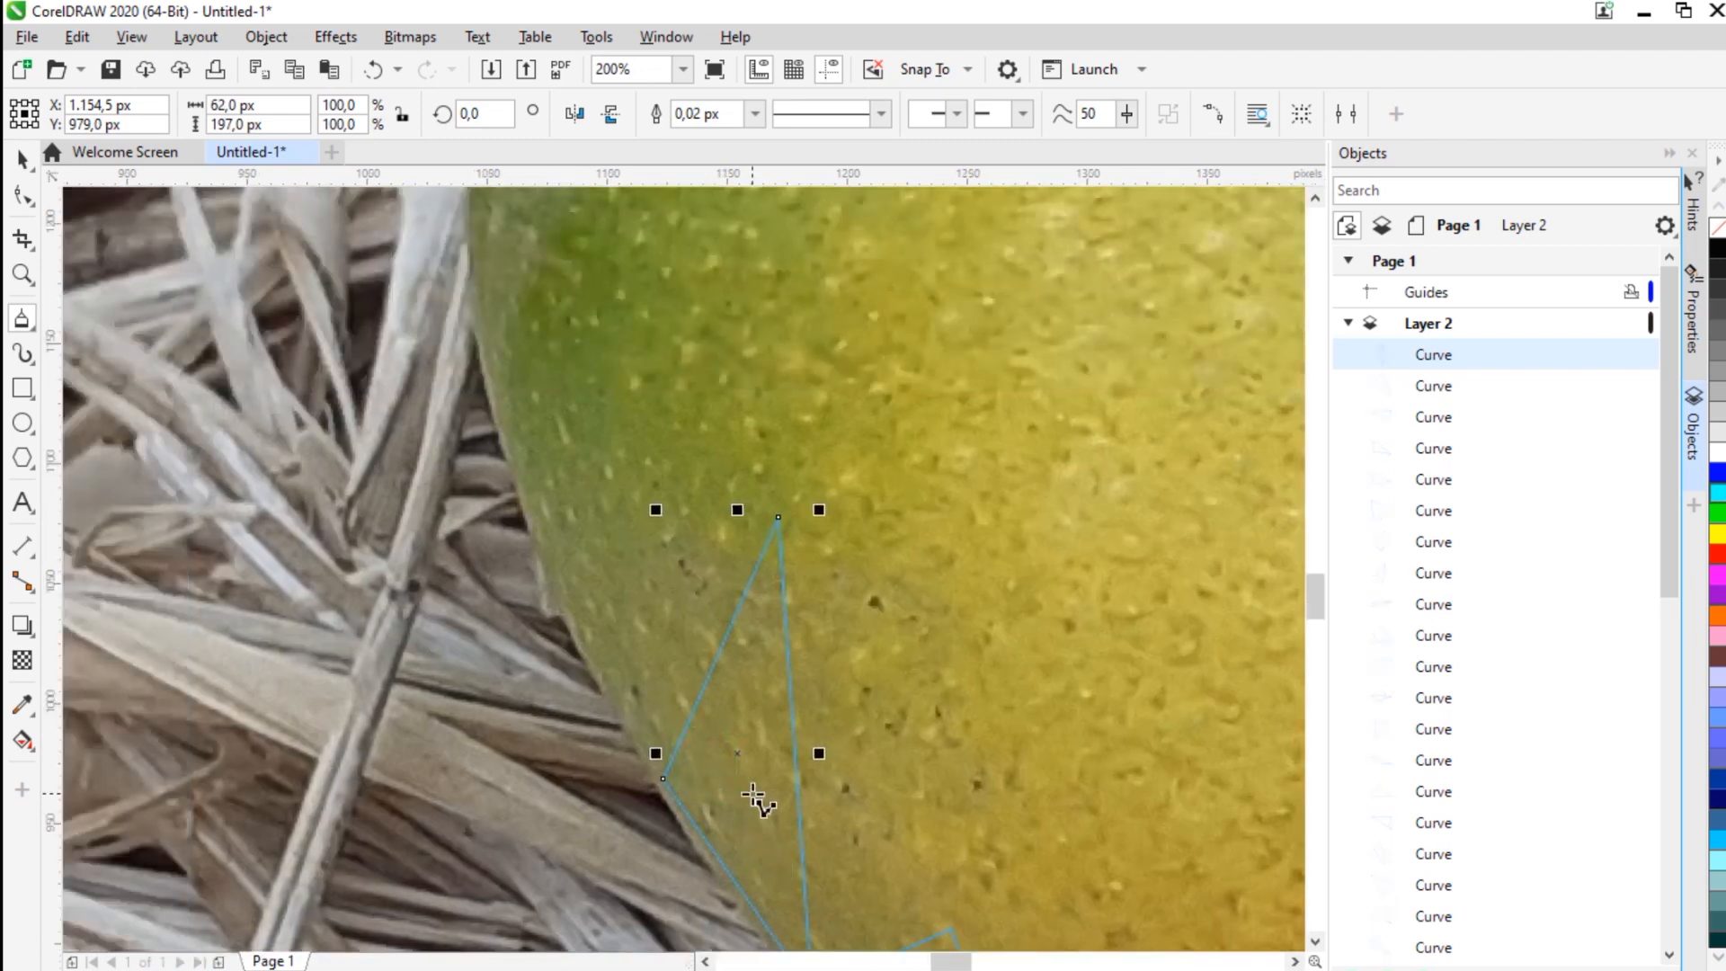
pyautogui.scroll(-2, 753, 797)
pyautogui.scroll(1, 712, 620)
pyautogui.click(594, 768)
pyautogui.click(493, 480)
pyautogui.click(534, 336)
pyautogui.click(637, 446)
pyautogui.click(493, 480)
# Step: Trace a large triangle along the mango's upper-left curve, with its inner corner on the existing mesh
pyautogui.moveTo(640, 398)
pyautogui.mouseDown()
pyautogui.moveTo(563, 528)
pyautogui.moveTo(536, 508)
pyautogui.mouseUp()
pyautogui.click(430, 502)
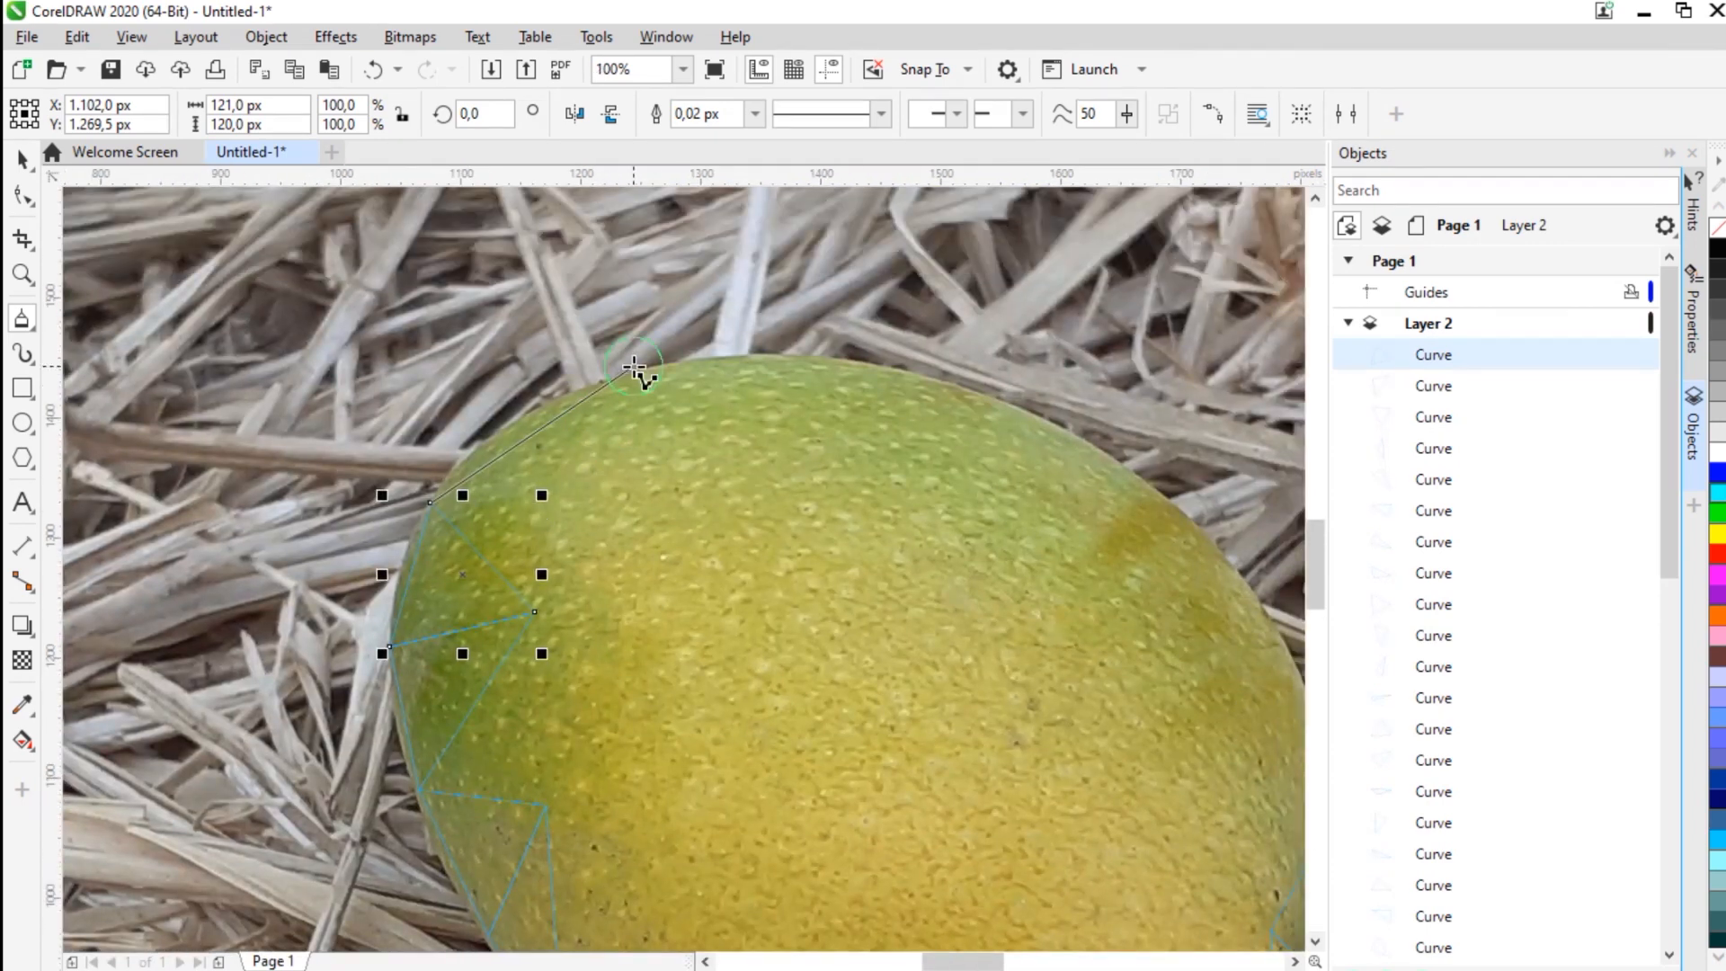
pyautogui.click(634, 366)
pyautogui.click(536, 599)
pyautogui.click(430, 502)
pyautogui.click(634, 366)
# Step: Trace two triangles along the mango's top edge sharing an inner corner, the second about 179 by 134 px
pyautogui.moveTo(839, 450); pyautogui.dragTo(515, 472)
pyautogui.click(547, 382)
pyautogui.click(602, 541)
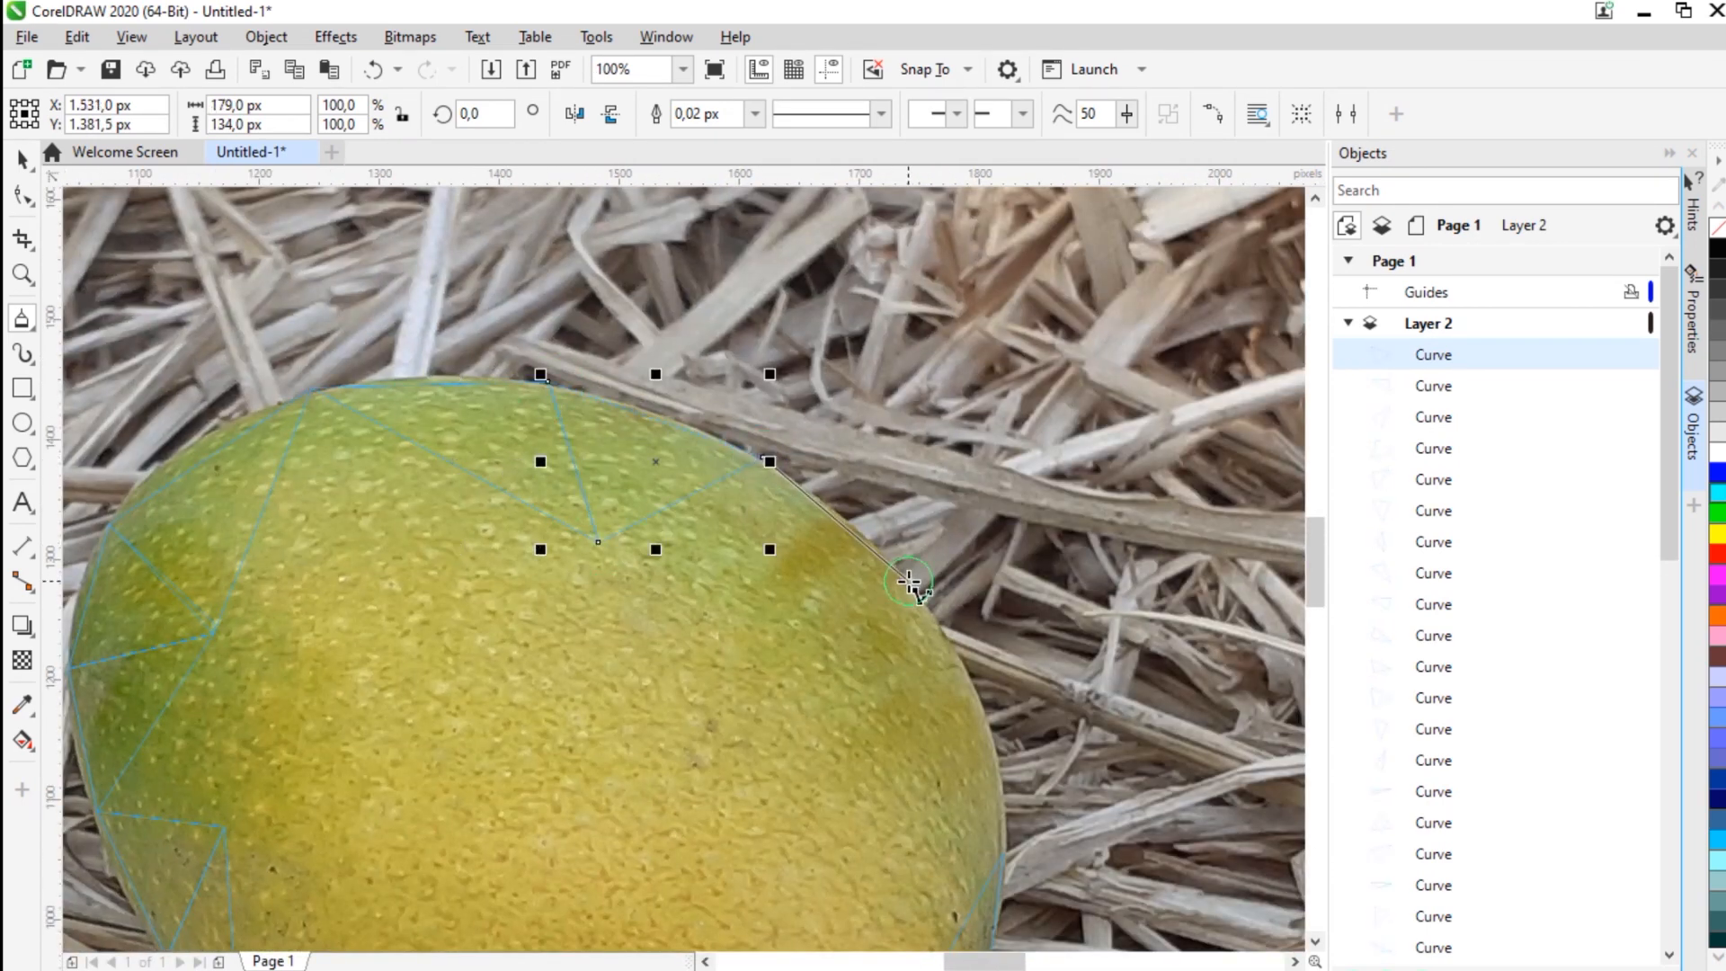
# Step: Complete the mango's right edge with triangles down to the stem area, from about 121 by 110 px to 52 by 113 px
pyautogui.scroll(-2, 762, 459)
pyautogui.scroll(2, 686, 500)
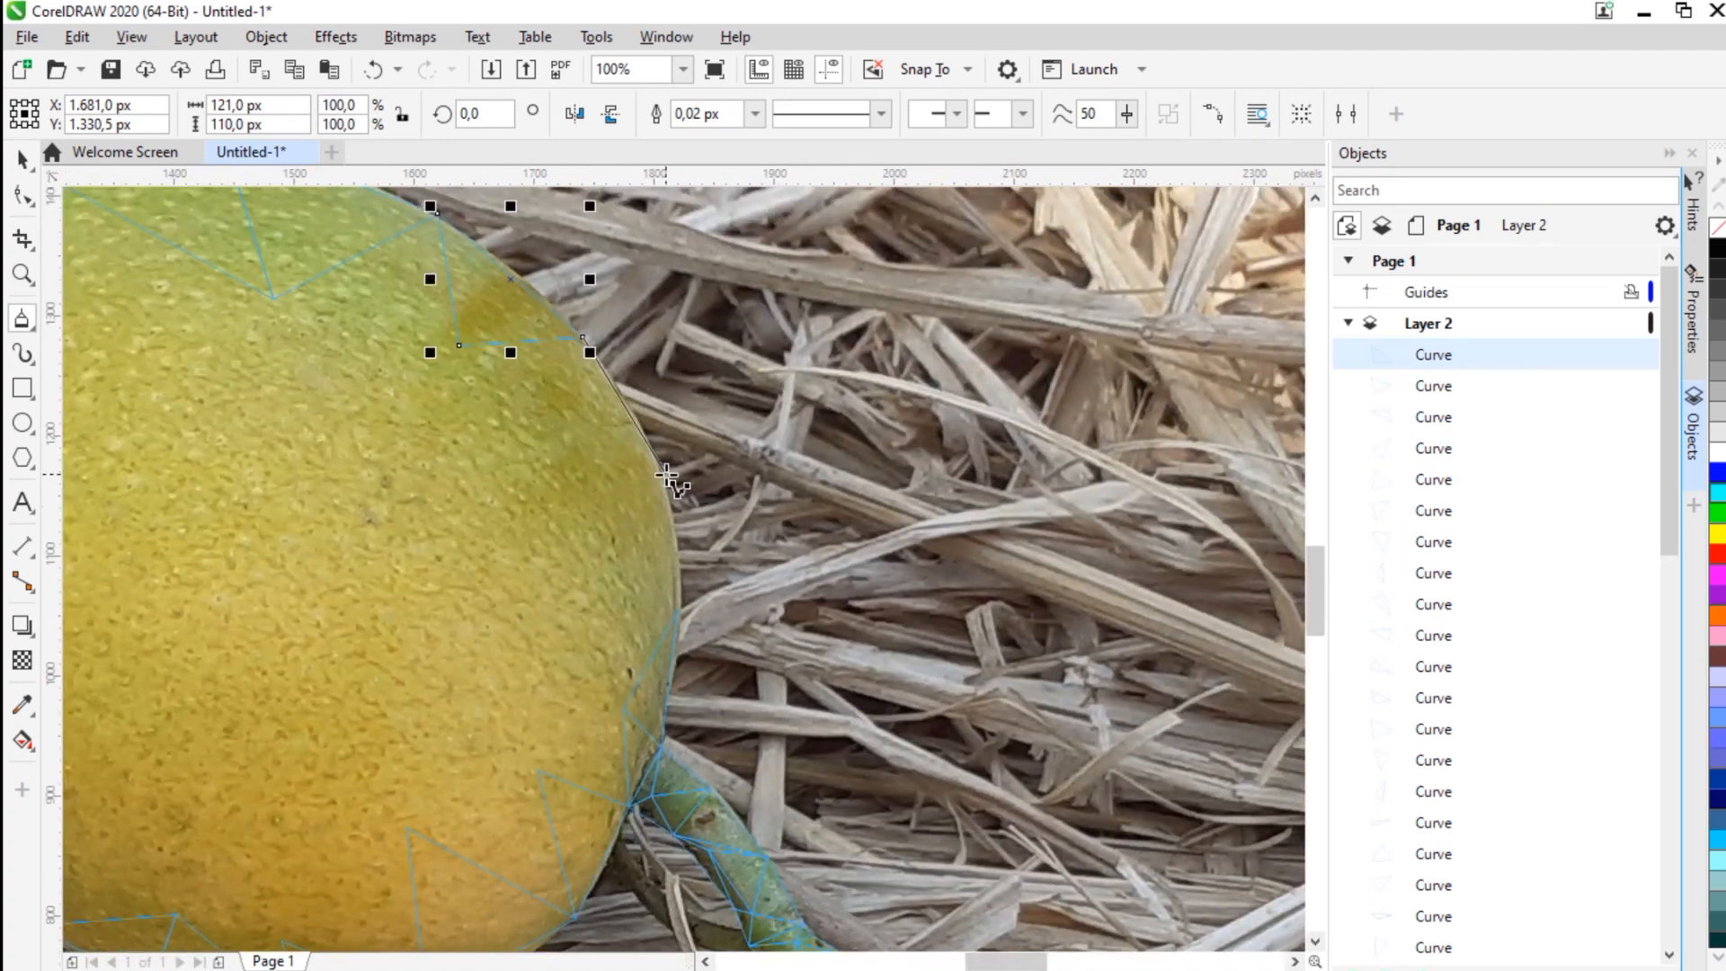
pyautogui.click(589, 338)
pyautogui.click(665, 474)
pyautogui.scroll(-2, 672, 485)
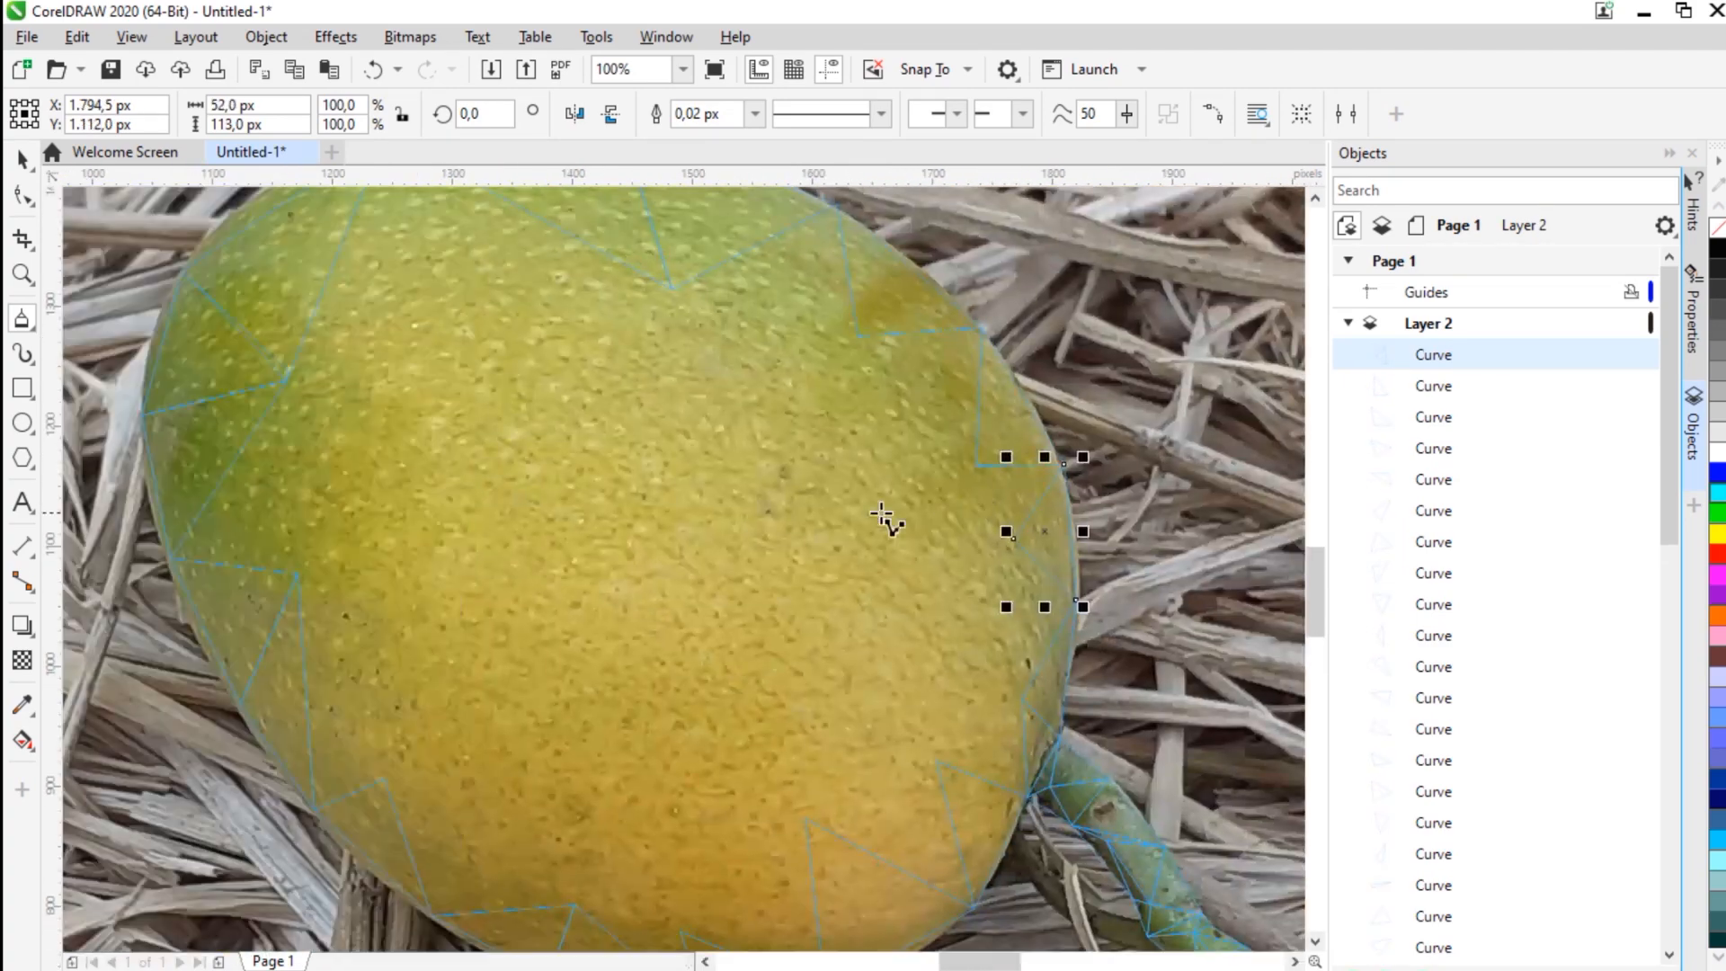
# Step: Add a triangle about 76 by 82 px inside the mango's edge, between the inner corners beside the stem joint
pyautogui.scroll(2, 547, 440)
pyautogui.scroll(-2, 662, 505)
pyautogui.scroll(4, 945, 899)
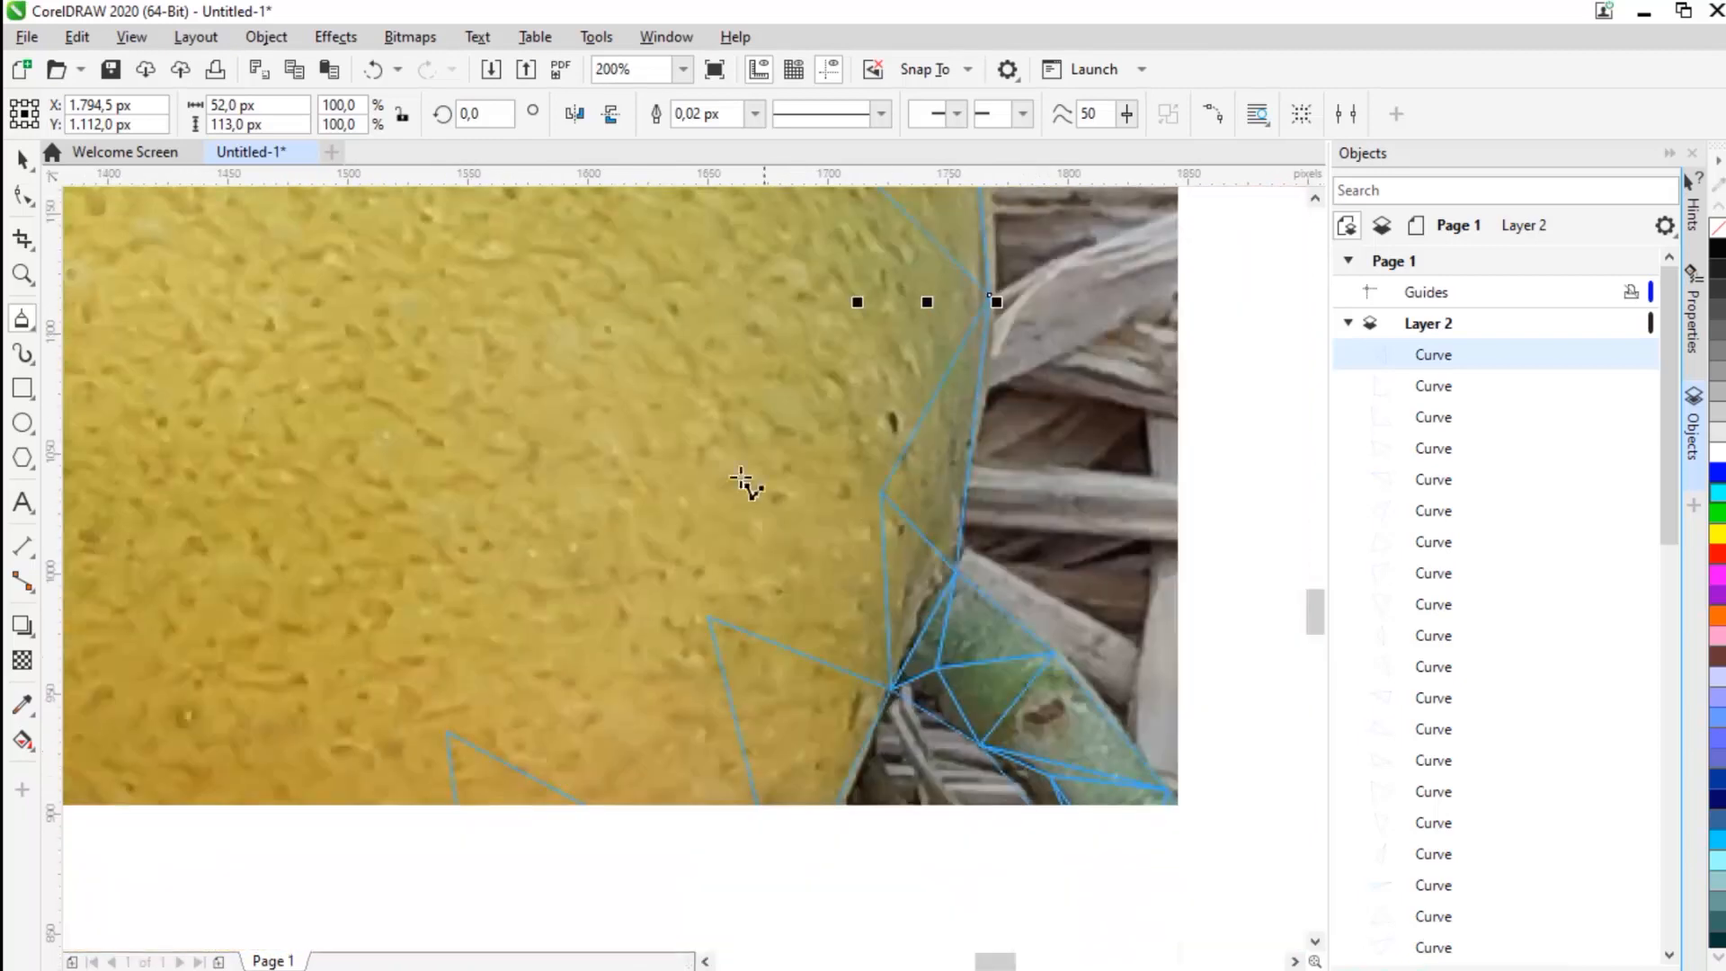
pyautogui.click(710, 617)
pyautogui.click(892, 687)
pyautogui.click(884, 491)
# Step: Fill the gaps inside the mango's right edge above the stem with two triangles sharing a new inner corner
pyautogui.scroll(1, 899, 459)
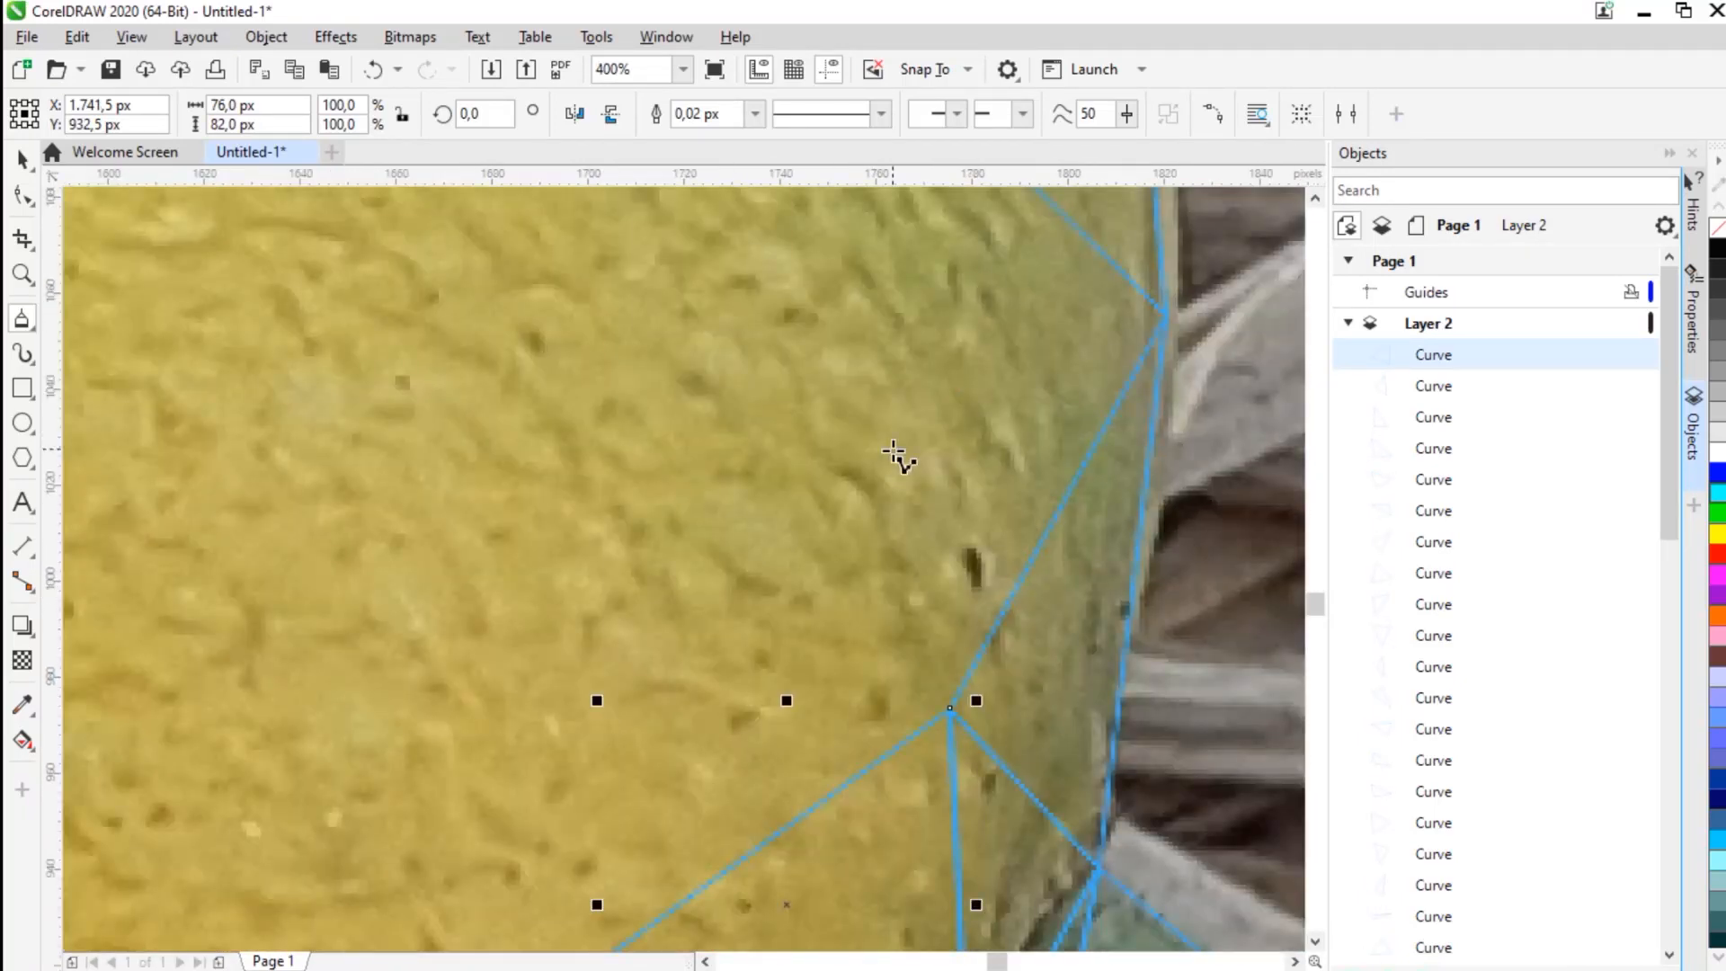
pyautogui.scroll(-1, 888, 414)
pyautogui.click(1038, 437)
pyautogui.moveTo(1003, 483); pyautogui.dragTo(1006, 562)
pyautogui.click(917, 395)
pyautogui.click(776, 546)
pyautogui.click(916, 395)
# Step: Fill the notch higher on the mango's right edge with a triangle about 73 by 62 px
pyautogui.moveTo(887, 366); pyautogui.dragTo(921, 483)
pyautogui.click(950, 512)
pyautogui.click(1050, 362)
pyautogui.click(876, 364)
pyautogui.click(949, 512)
# Step: Fill the mango's lower-right inner area with a triangle between the edge triangles and one about 72 by 122 px above it
pyautogui.scroll(-3, 869, 454)
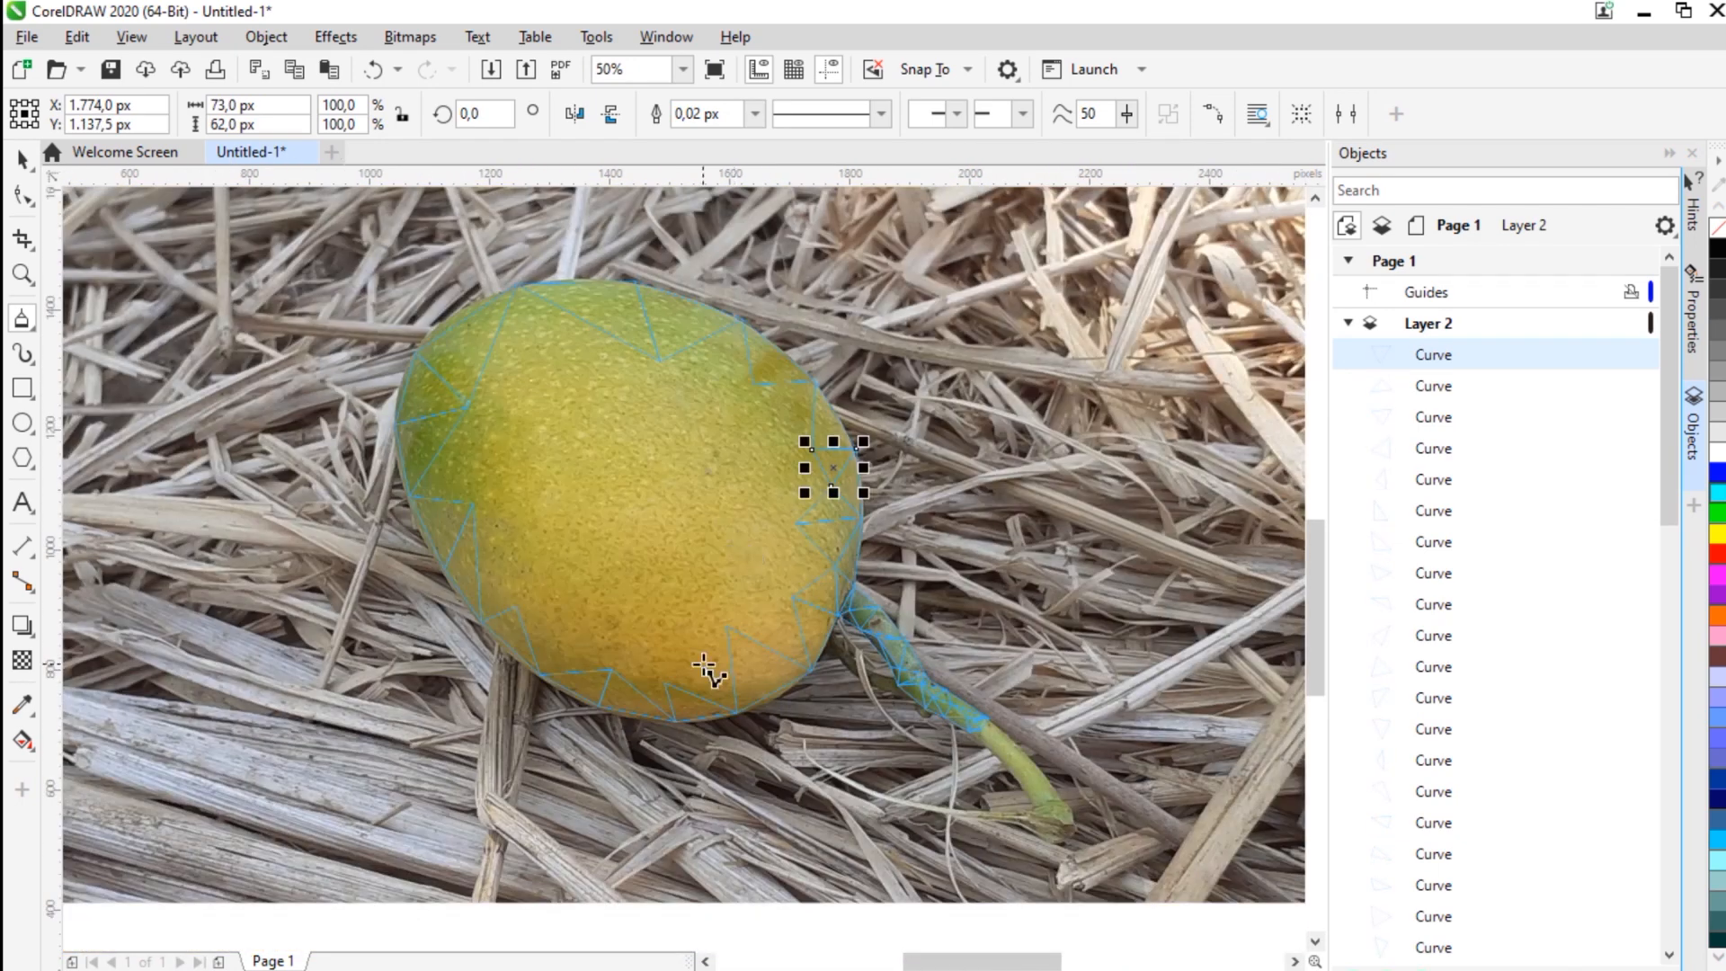
pyautogui.scroll(3, 900, 531)
pyautogui.click(667, 615)
pyautogui.click(1007, 795)
pyautogui.click(931, 501)
pyautogui.click(930, 500)
pyautogui.click(944, 207)
pyautogui.click(1103, 376)
pyautogui.click(930, 501)
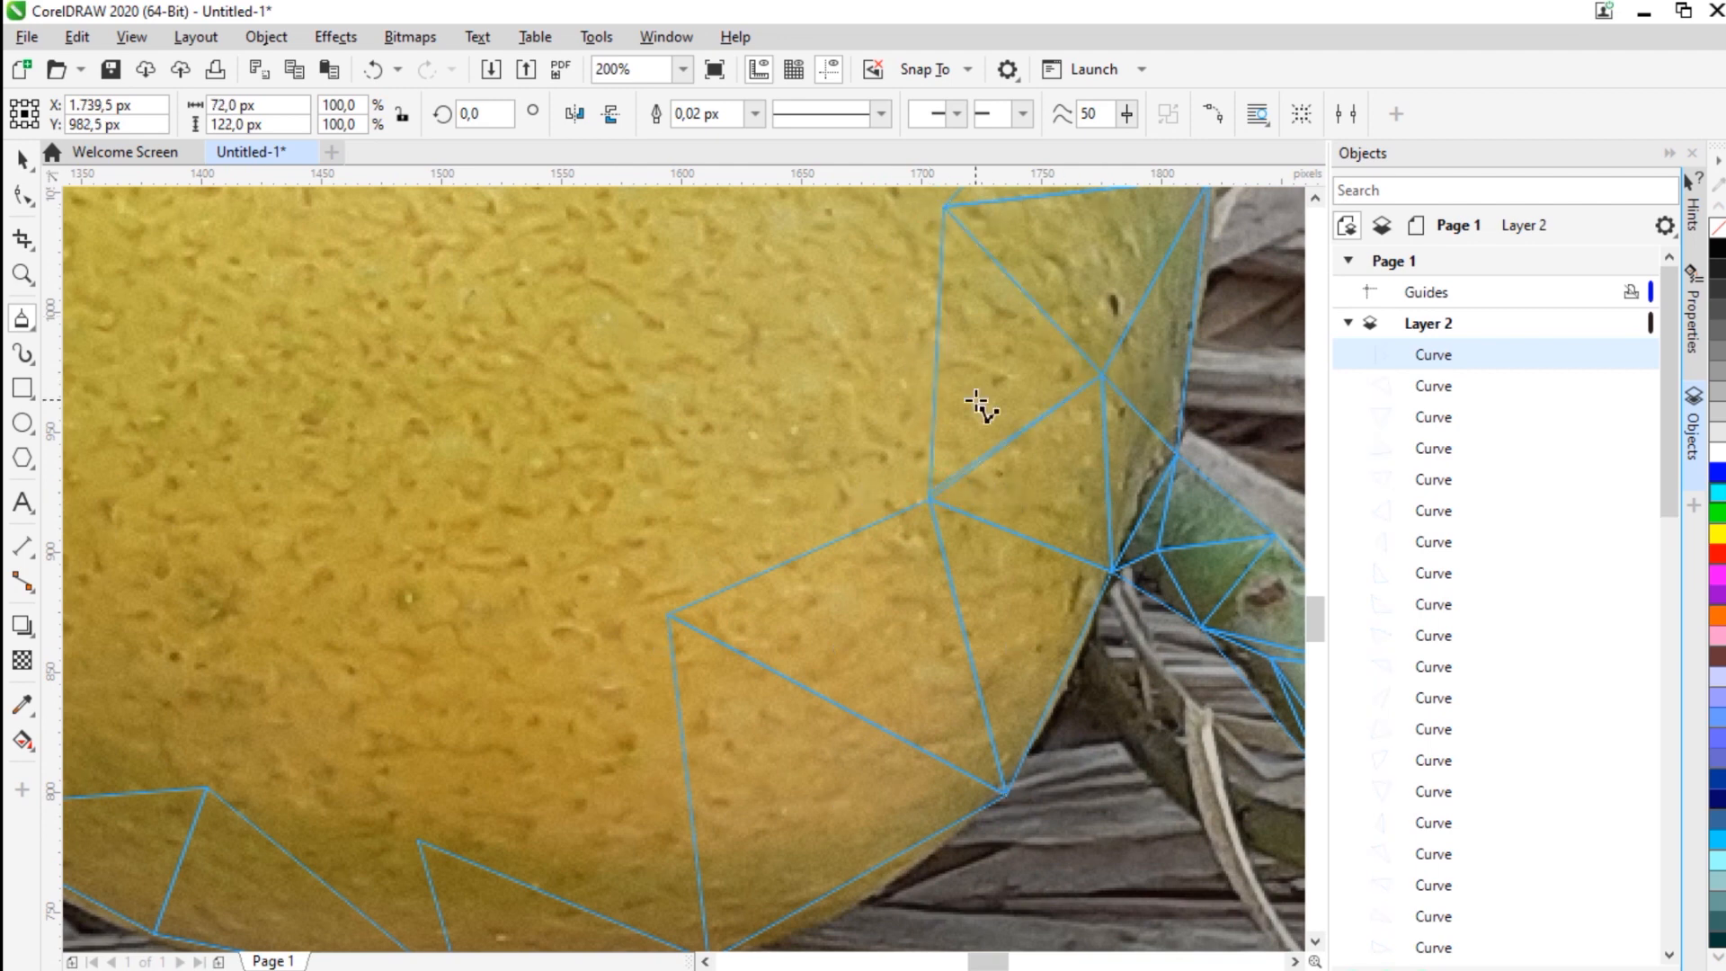
# Step: Undo the last triangle and redraw it, about 72 by 122 px, between the inner corners near the mango's right edge
pyautogui.hotkey('ctrl', 'z')
pyautogui.click(1103, 376)
pyautogui.click(943, 206)
pyautogui.click(930, 500)
pyautogui.click(1103, 376)
# Step: Draw a triangle further inward from the redrawn one, reaching a new inner corner above the lower-right inner area
pyautogui.click(930, 501)
pyautogui.click(667, 616)
pyautogui.click(683, 233)
pyautogui.click(930, 501)
# Step: Add two triangles in the mango's lower-right interior, one with a new inner corner and one about 104 by 101 px beneath it
pyautogui.scroll(-2, 756, 521)
pyautogui.scroll(1, 624, 566)
pyautogui.click(839, 521)
pyautogui.click(747, 472)
pyautogui.click(718, 635)
pyautogui.click(839, 521)
pyautogui.click(839, 521)
pyautogui.click(826, 644)
pyautogui.click(715, 634)
pyautogui.click(840, 521)
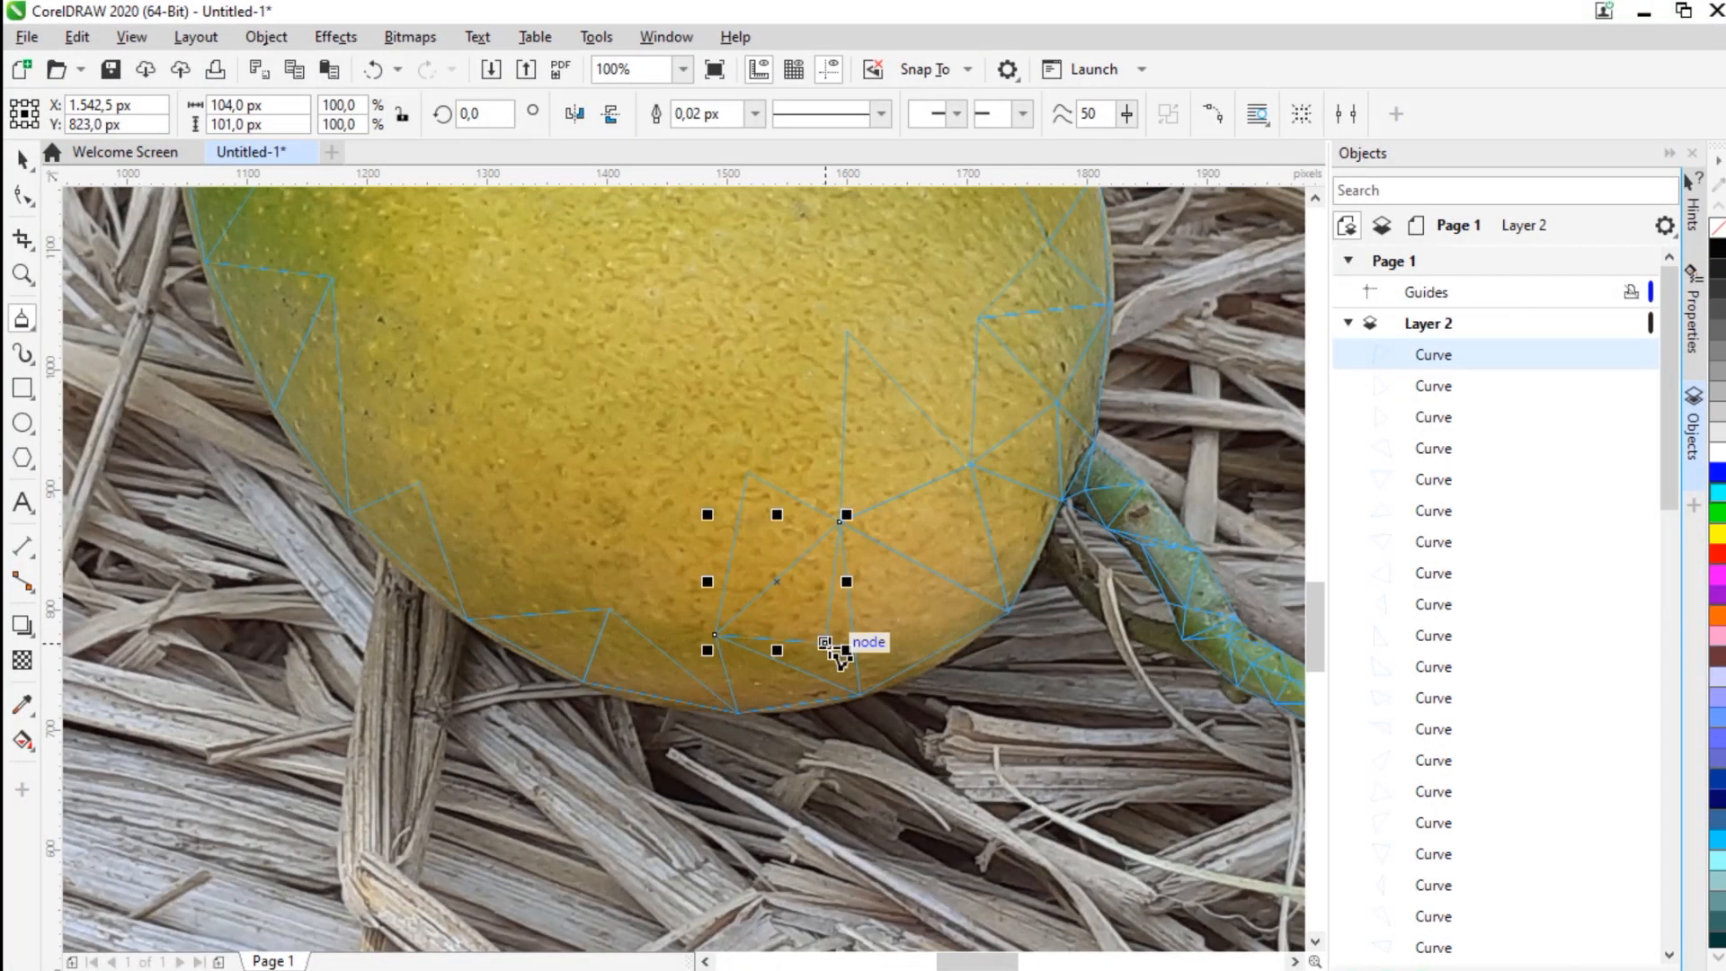
# Step: Fill the remaining gaps above the mango's bottom edge with triangles meeting at the bottom-edge corner
pyautogui.click(839, 521)
pyautogui.click(716, 636)
pyautogui.click(860, 694)
pyautogui.click(825, 642)
# Step: Fill the next notch along the bottom edge and add a triangle rising from it to the inner corner above
pyautogui.click(715, 634)
pyautogui.click(739, 712)
pyautogui.click(715, 634)
pyautogui.click(611, 610)
pyautogui.click(719, 634)
# Step: Fill the lower-left edge notch with a triangle about 159 by 114 px and add another above it with a new inner corner
pyautogui.click(609, 608)
pyautogui.click(465, 620)
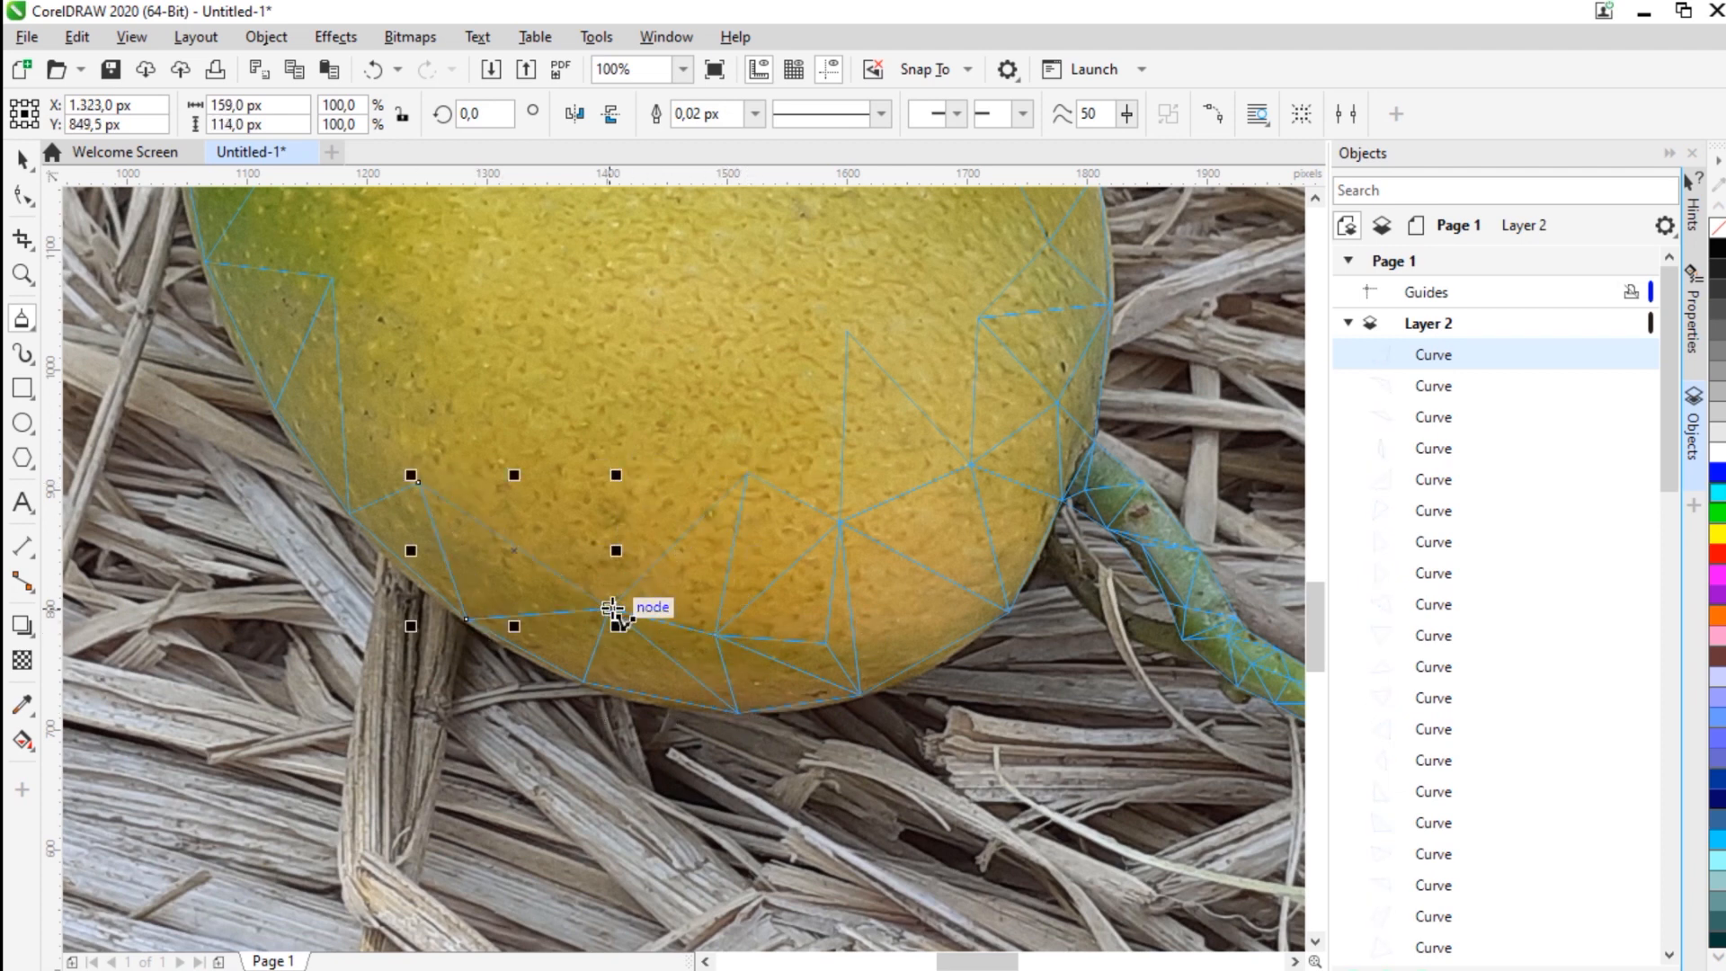
pyautogui.click(418, 480)
# Step: Add two triangles inside the mango's left edge, one pointing inward and one about 72 by 197 px beside the outline
pyautogui.click(483, 427)
pyautogui.click(569, 634)
pyautogui.click(569, 634)
pyautogui.click(483, 428)
pyautogui.click(500, 664)
pyautogui.click(569, 634)
# Step: Move the misaligned corner of the upper-left edge triangle onto the inner corner shared with its neighbours
pyautogui.moveTo(510, 285); pyautogui.dragTo(601, 484)
pyautogui.scroll(-2, 578, 431)
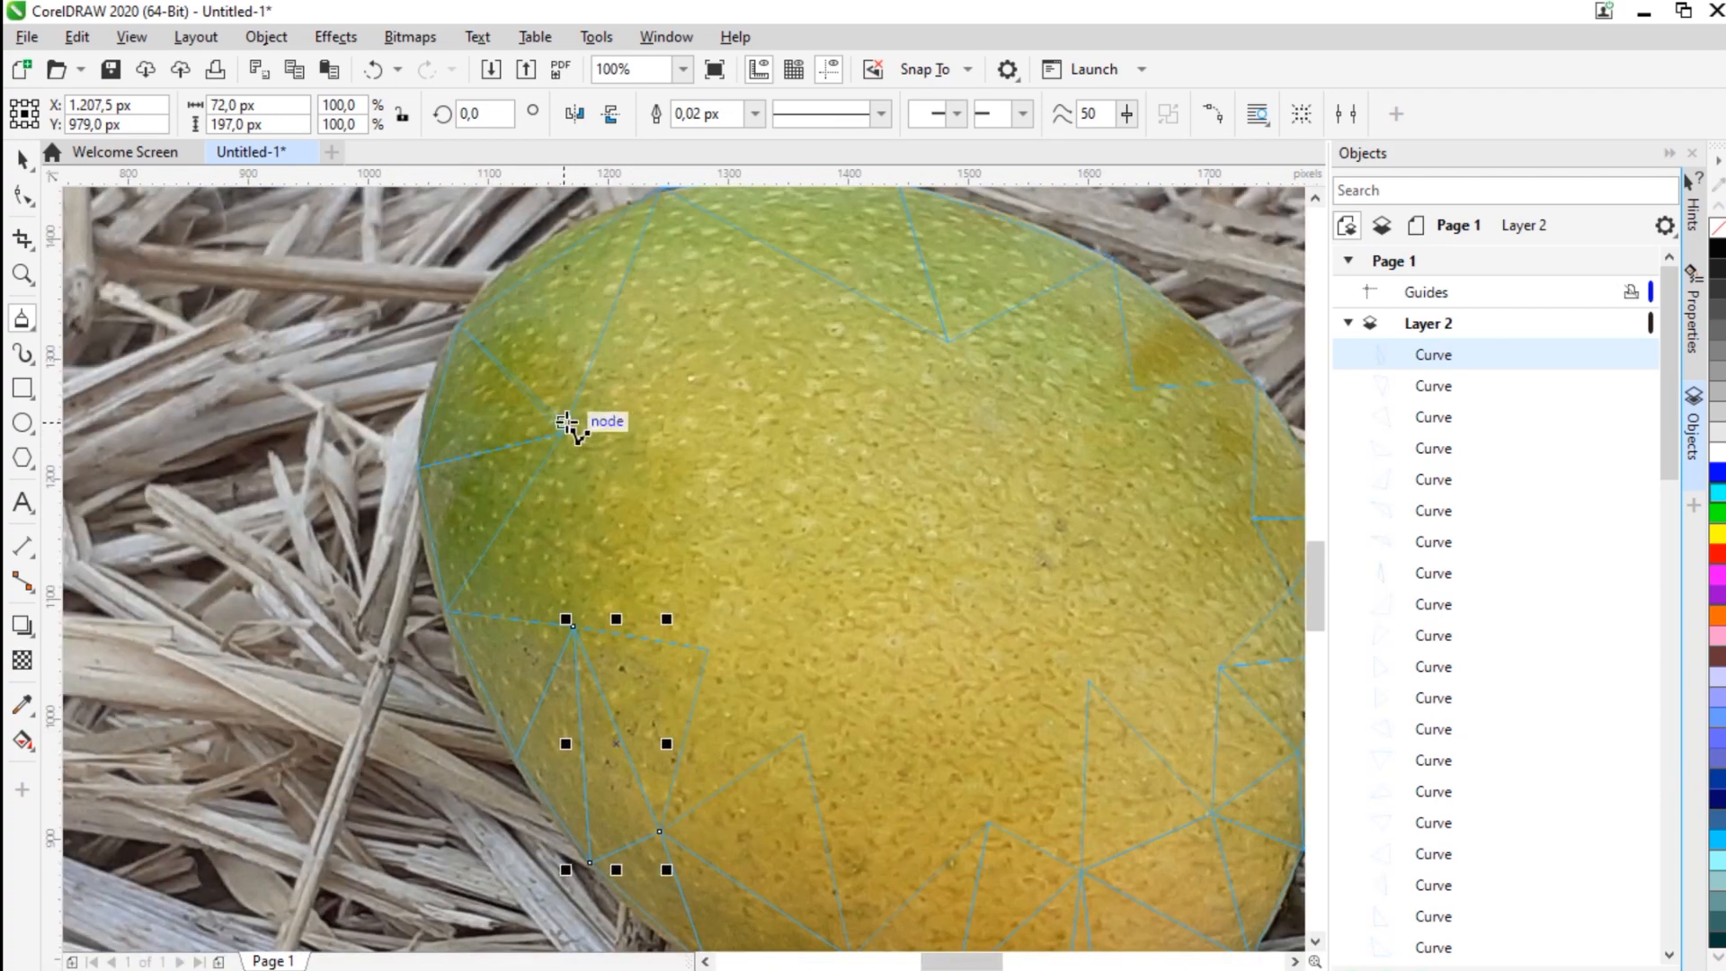
pyautogui.scroll(5, 575, 422)
pyautogui.press('F10')
pyautogui.click(514, 484)
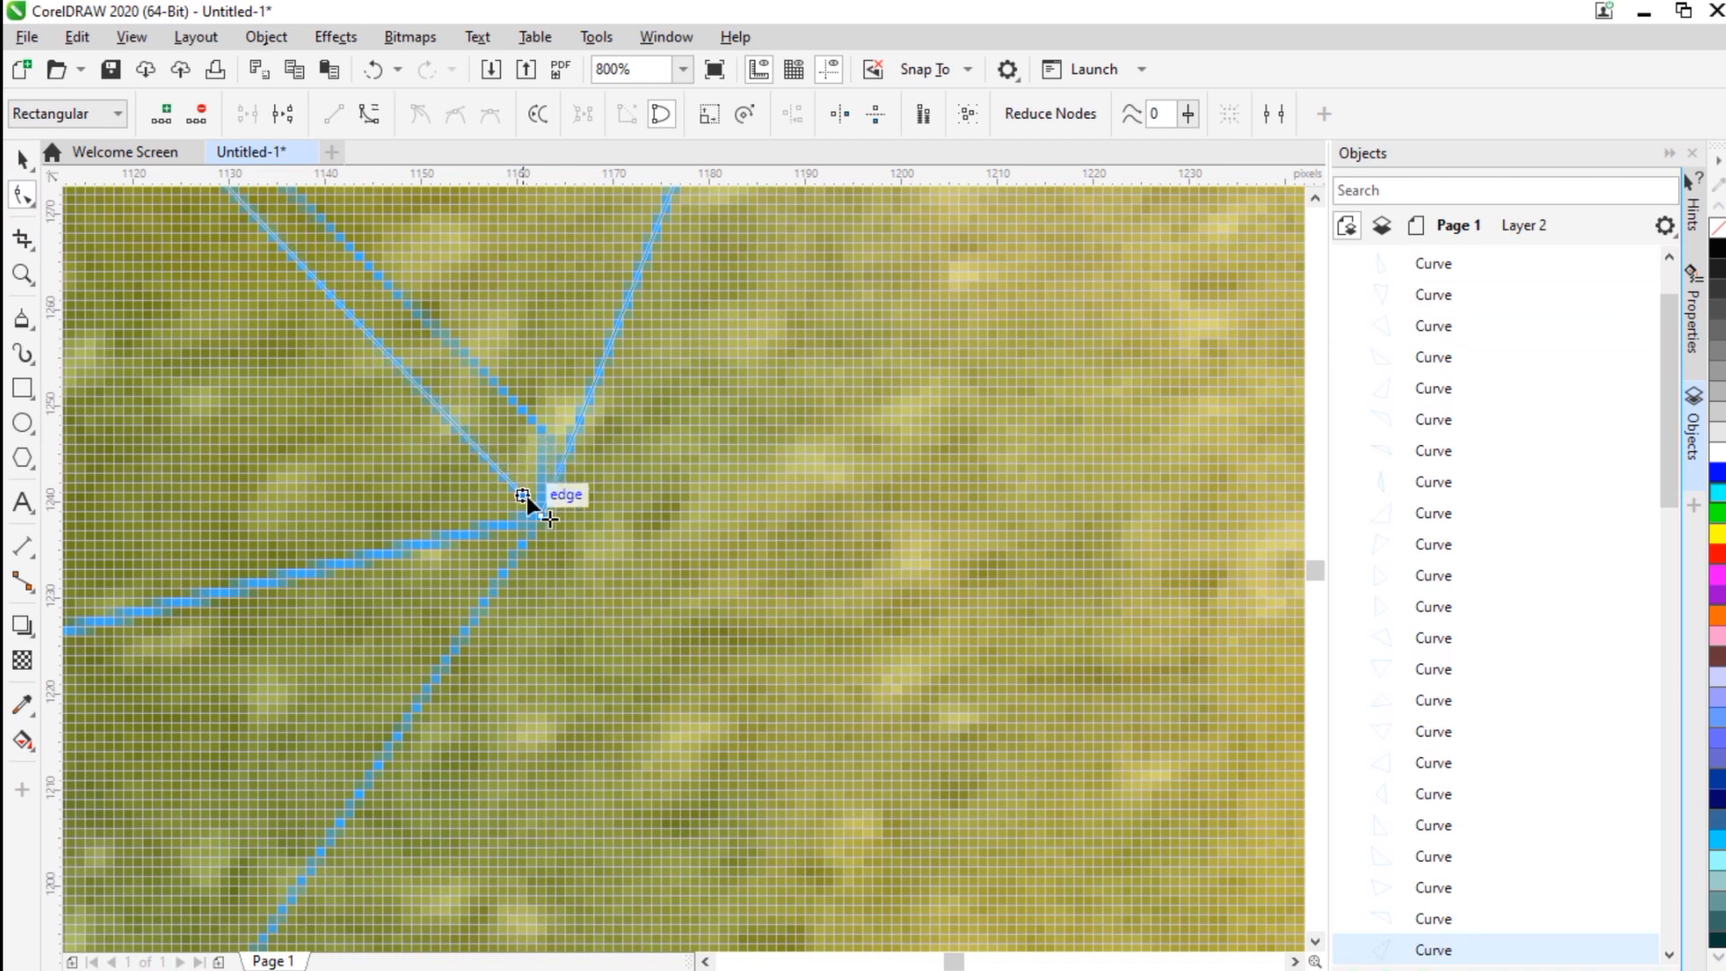
pyautogui.scroll(-3, 520, 401)
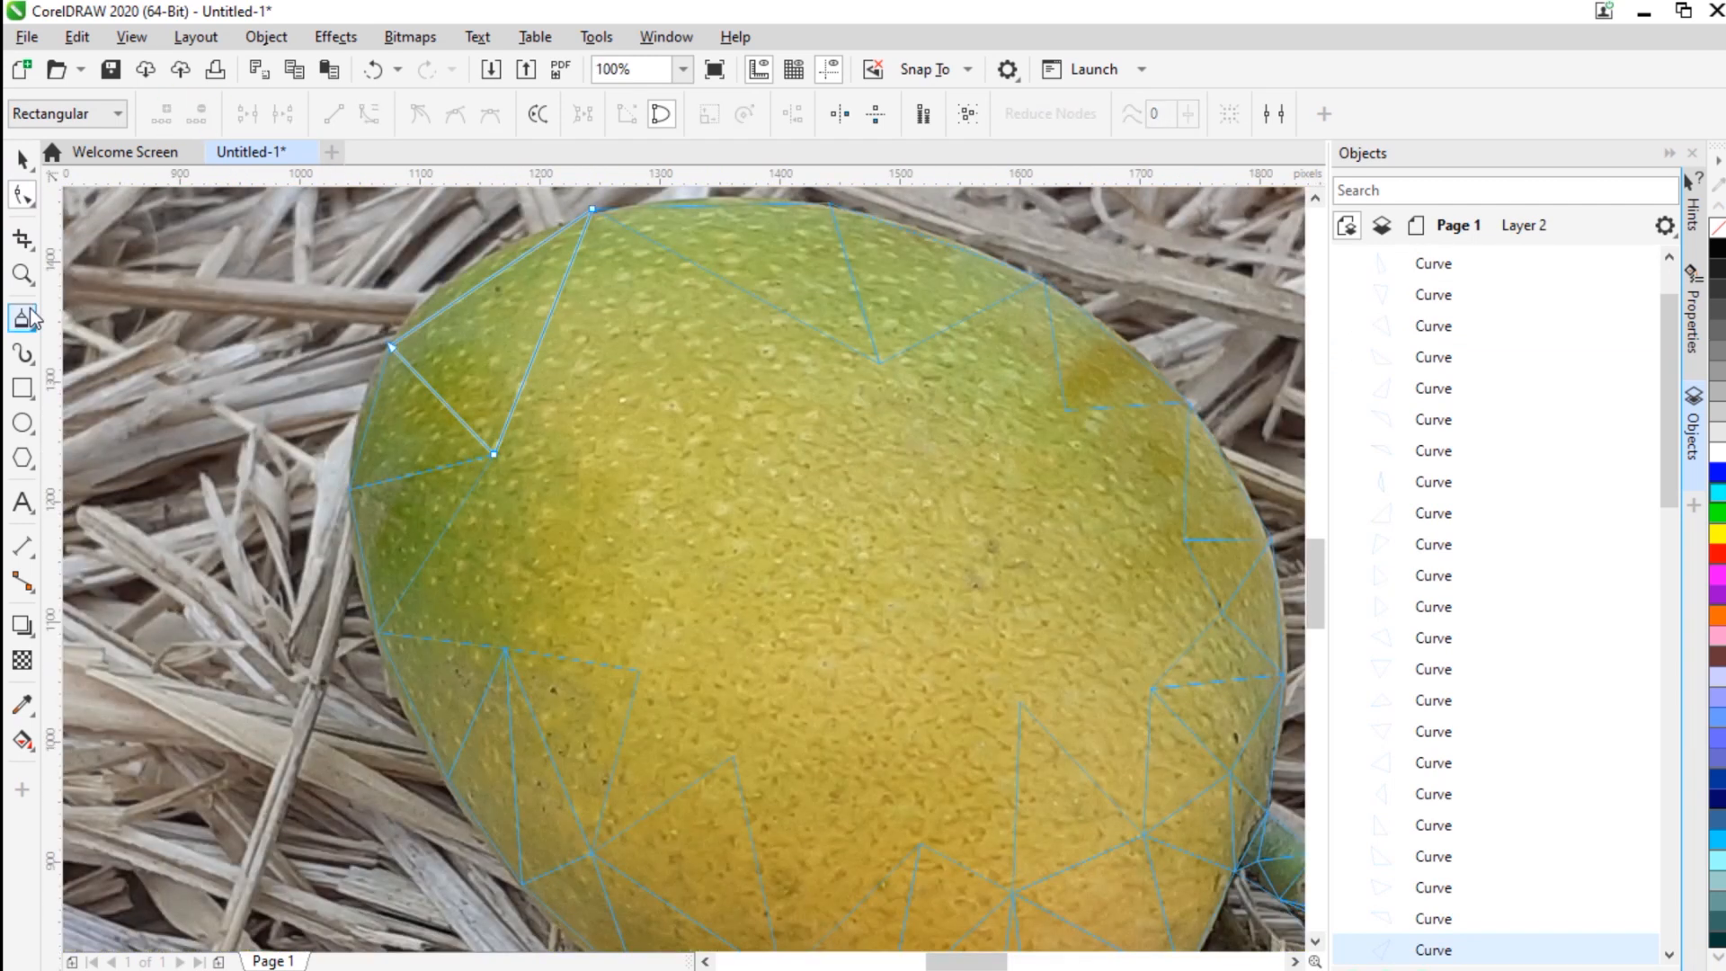
# Step: Draw a triangle about 106 by 161 px in the left-edge notch and one about 152 by 161 px pointing inward from it
pyautogui.press('F5')
pyautogui.click(382, 632)
pyautogui.click(506, 647)
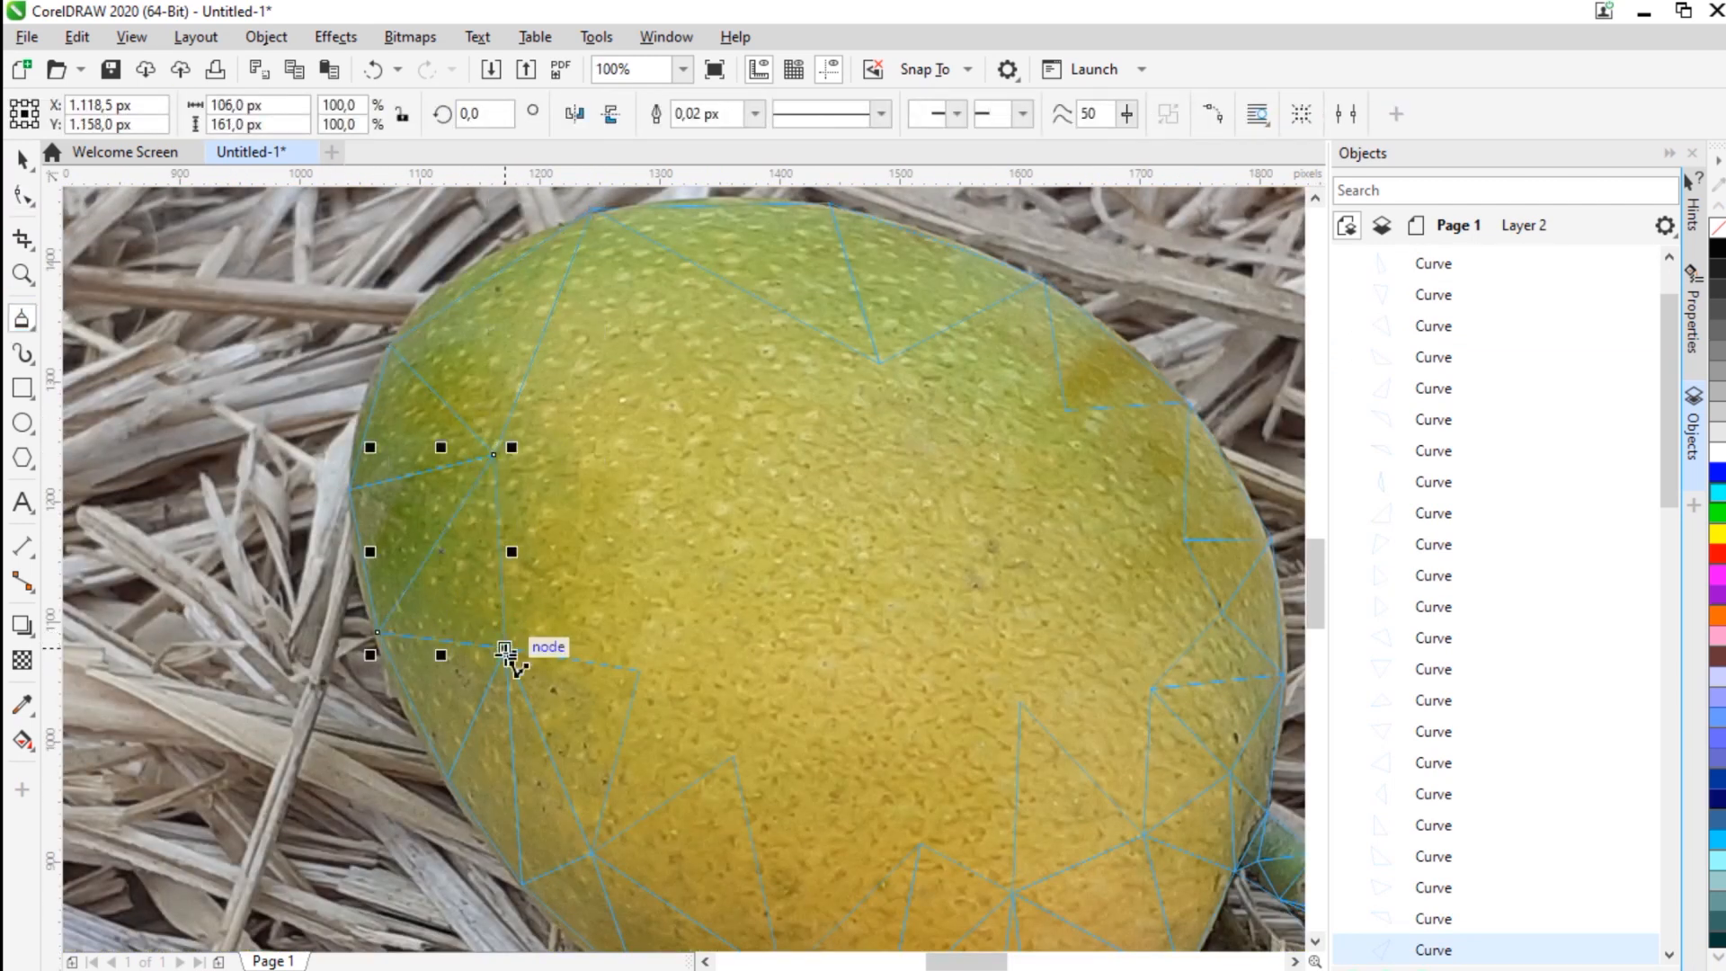
pyautogui.click(508, 649)
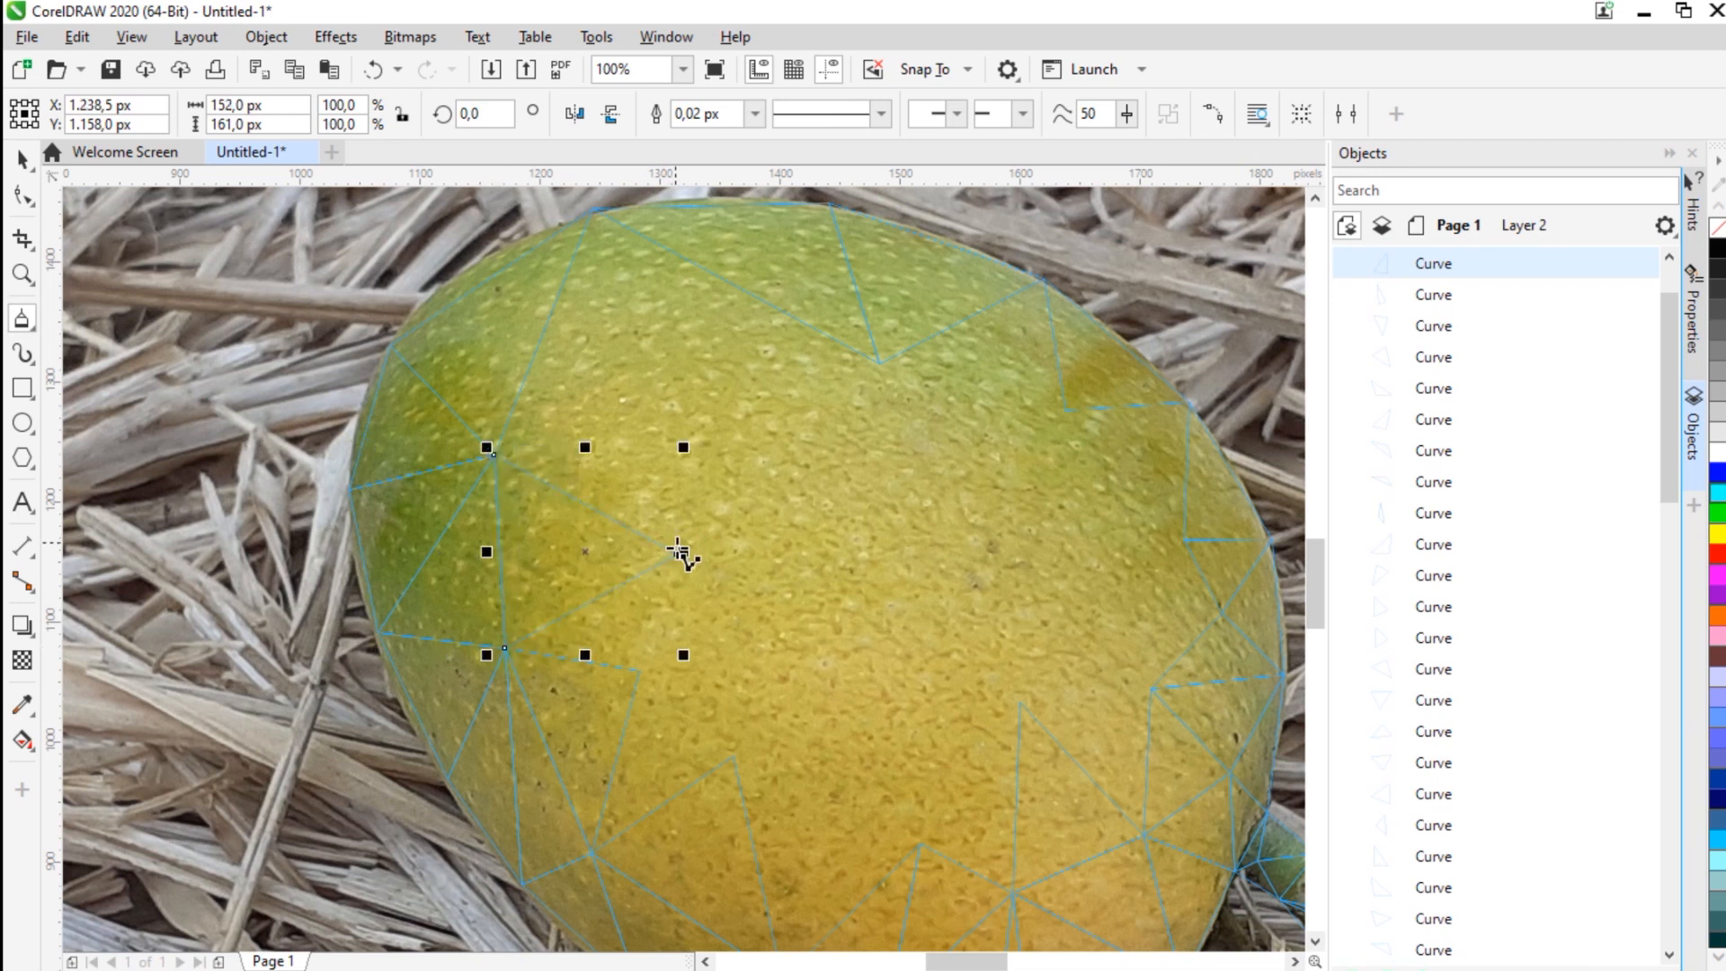
# Step: Add a triangle about 152 by 184 px above the inward-pointing one and another joining it to the top-left outline corner
pyautogui.click(493, 454)
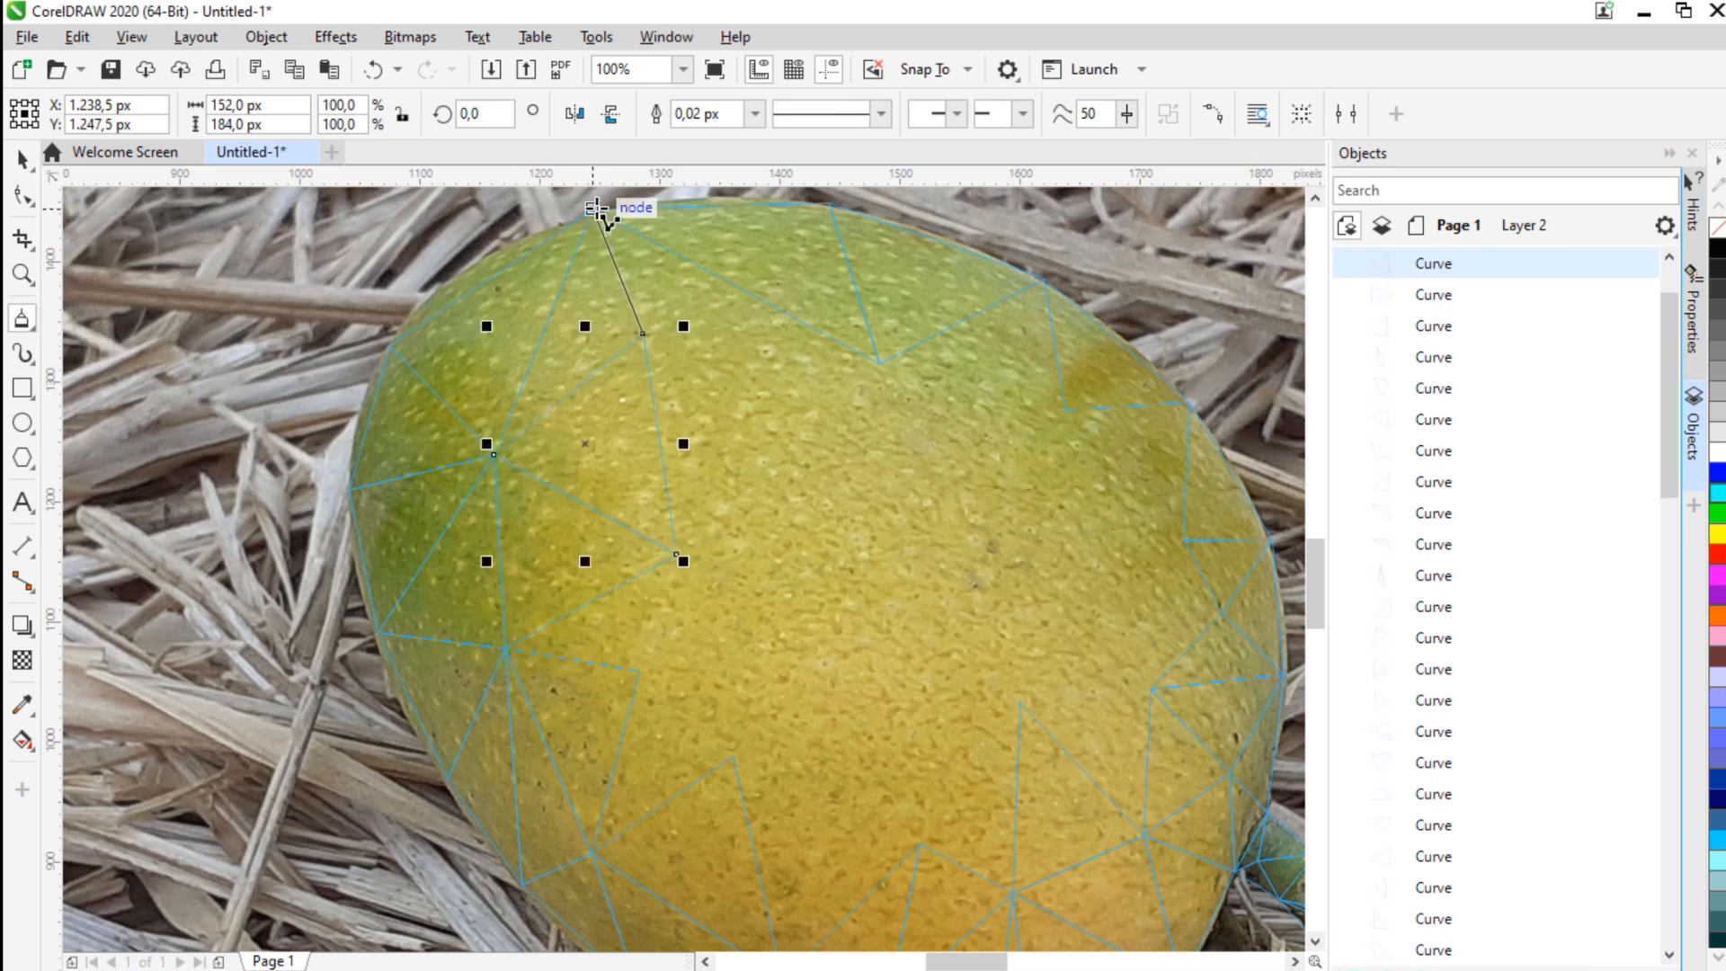
pyautogui.click(493, 455)
pyautogui.click(643, 334)
# Step: Draw a triangle beneath the mango's top edge, joining the new inner corner, the inner corner beside it and the outline corner
pyautogui.click(643, 334)
pyautogui.click(879, 363)
pyautogui.click(592, 209)
pyautogui.click(643, 334)
# Step: Add two triangles pointing down into the mango's interior from the row of inner corners below the top edge
pyautogui.click(879, 363)
pyautogui.click(849, 561)
pyautogui.click(642, 334)
pyautogui.click(880, 363)
pyautogui.click(1065, 411)
pyautogui.click(880, 363)
pyautogui.click(879, 363)
pyautogui.click(1045, 280)
pyautogui.click(1065, 411)
pyautogui.doubleClick(948, 376)
pyautogui.hotkey('ctrl', 'z')
# Step: Fill the notch below the upper-right edge with a triangle and add another between its corner and the right-edge triangles
pyautogui.click(879, 363)
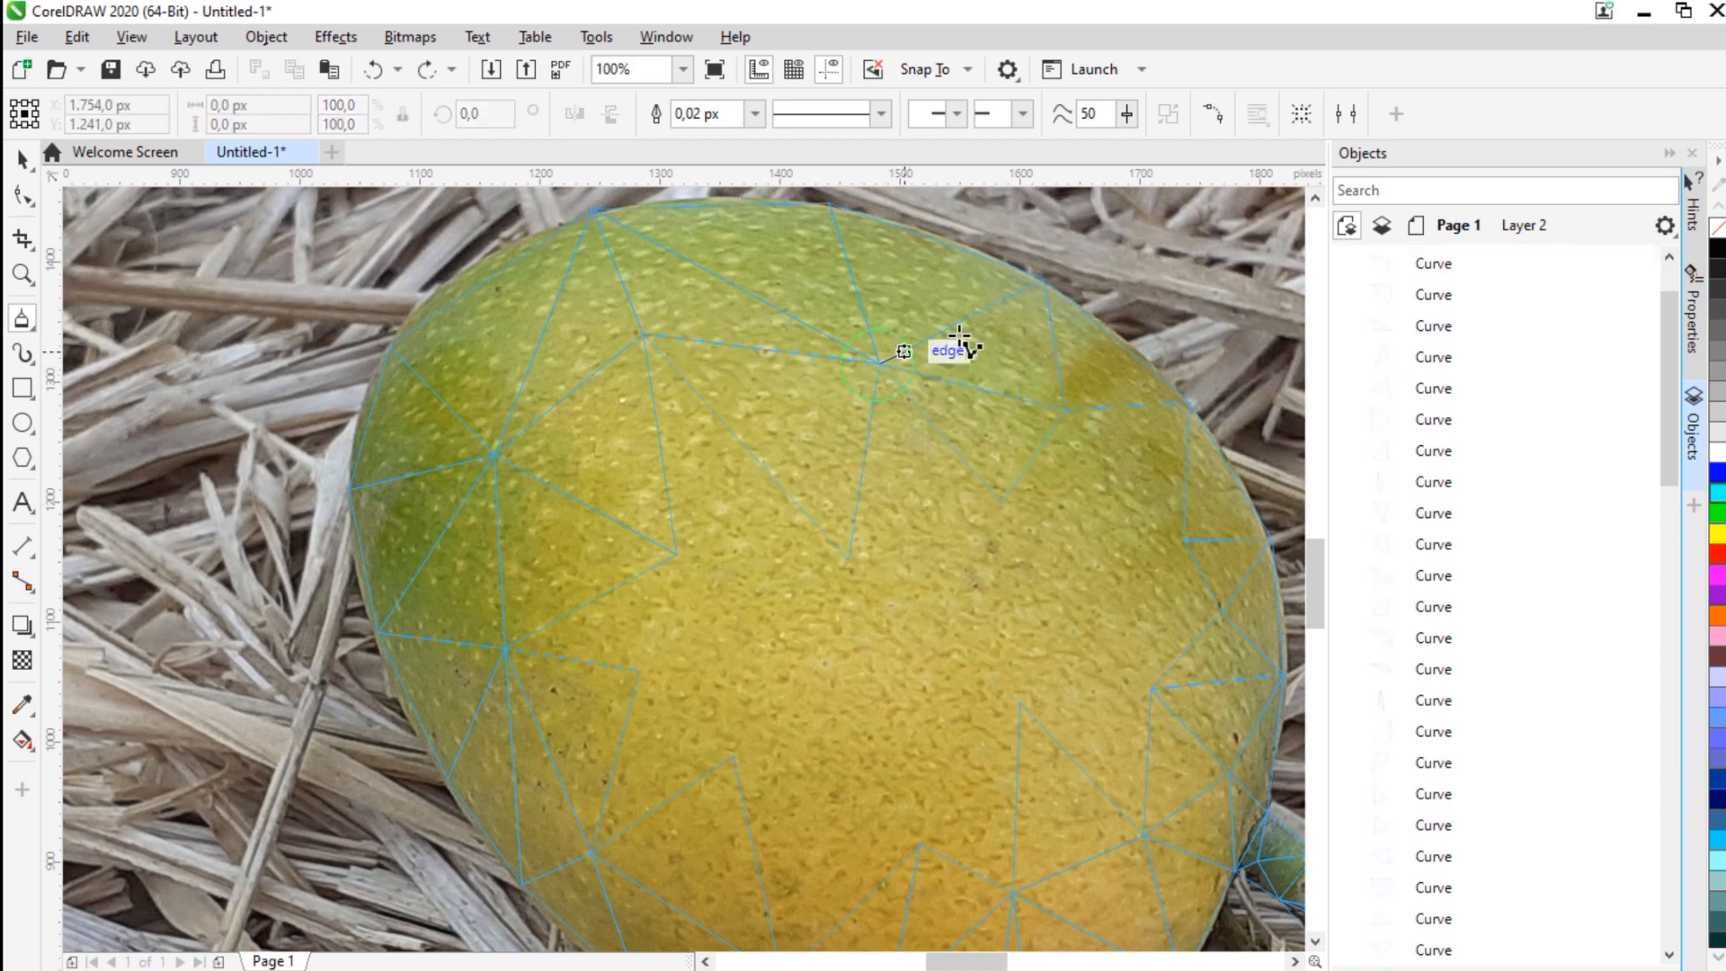
pyautogui.click(879, 364)
pyautogui.moveTo(1123, 465); pyautogui.dragTo(808, 417)
pyautogui.click(750, 363)
pyautogui.click(870, 493)
pyautogui.click(876, 359)
pyautogui.click(750, 363)
# Step: Fill the gaps beside the upper right-edge triangles with one triangle toward the interior and a small one closing the notch below
pyautogui.click(869, 494)
pyautogui.click(837, 642)
pyautogui.click(908, 567)
pyautogui.click(869, 493)
# Step: Fill the area inside the right-edge triangles with three triangles, including ones about 109 by 122 px and 137 by 135 px
pyautogui.click(827, 788)
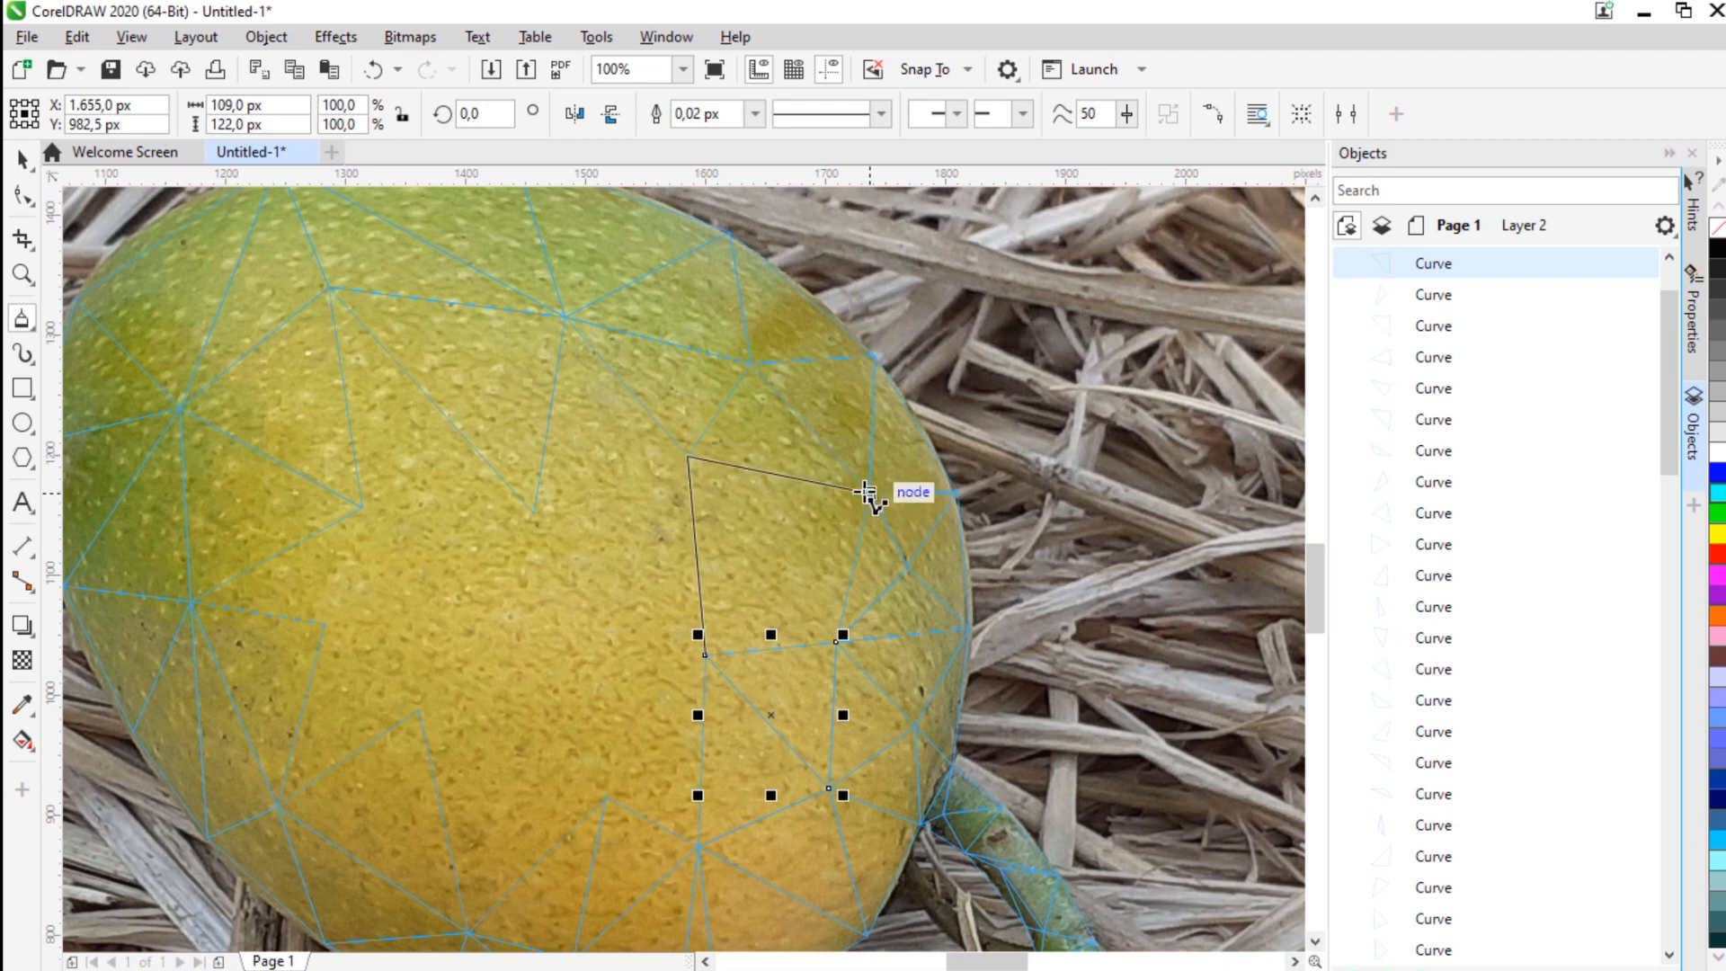
pyautogui.click(704, 655)
pyautogui.click(704, 656)
pyautogui.click(704, 656)
# Step: Continue the mesh toward the mango's centre with a triangle about 143 by 166 px and one about 128 by 164 px above it
pyautogui.click(705, 655)
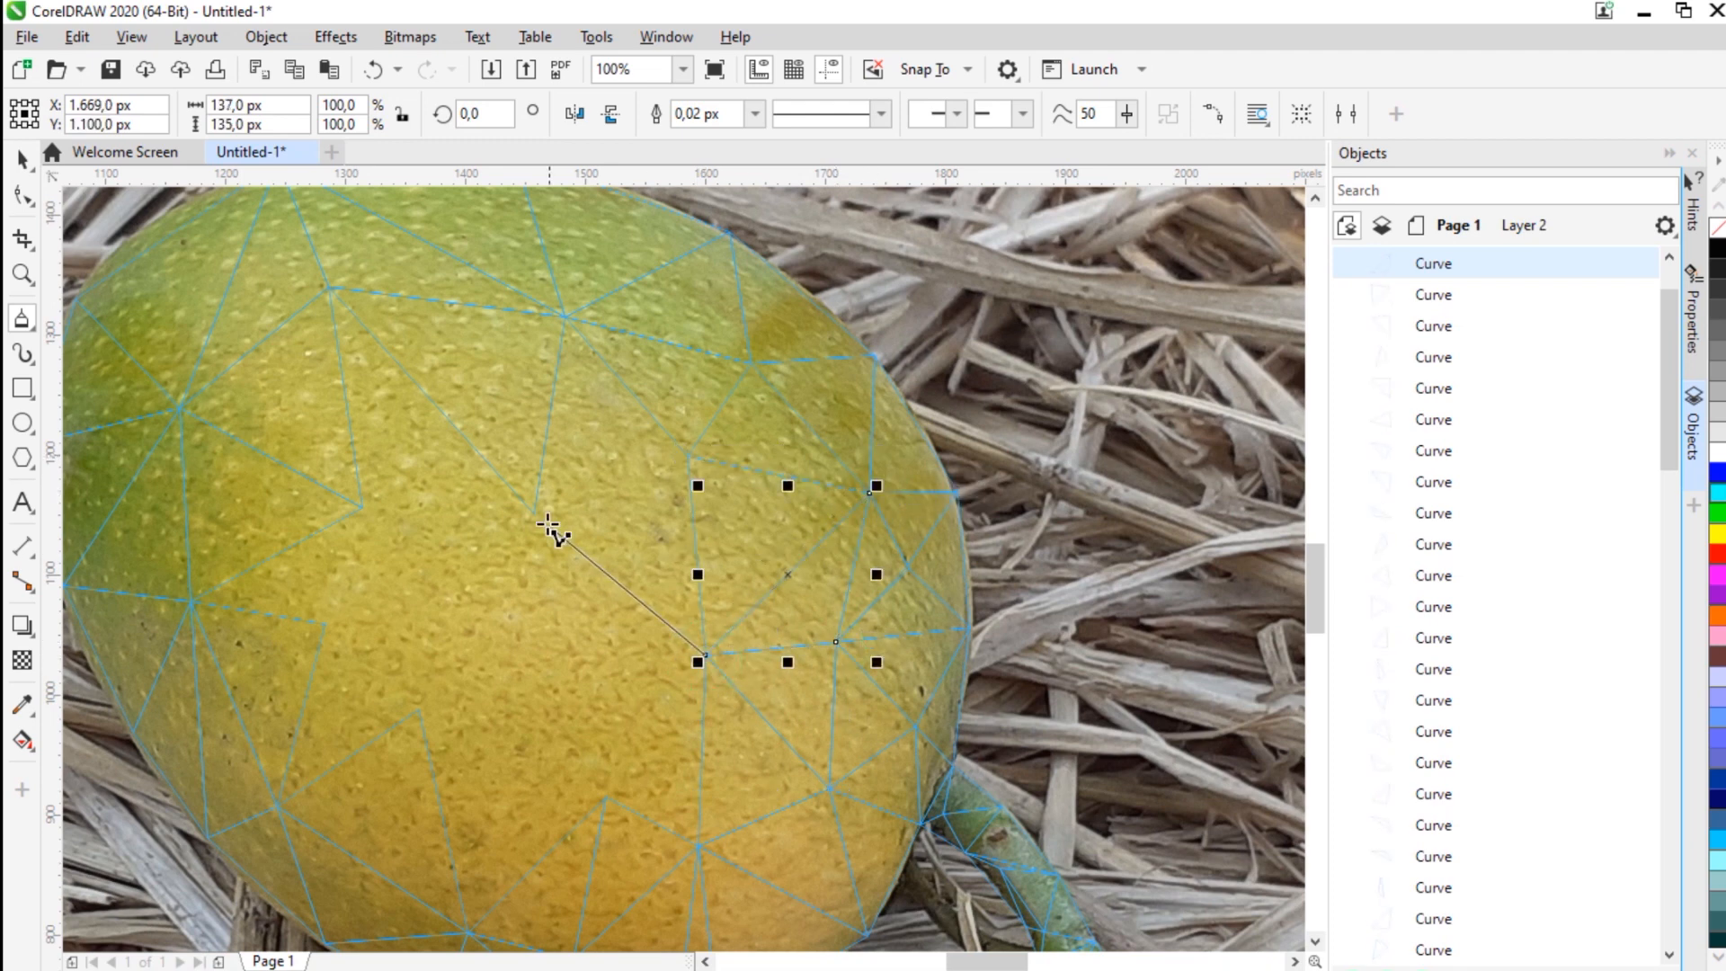
pyautogui.doubleClick(687, 457)
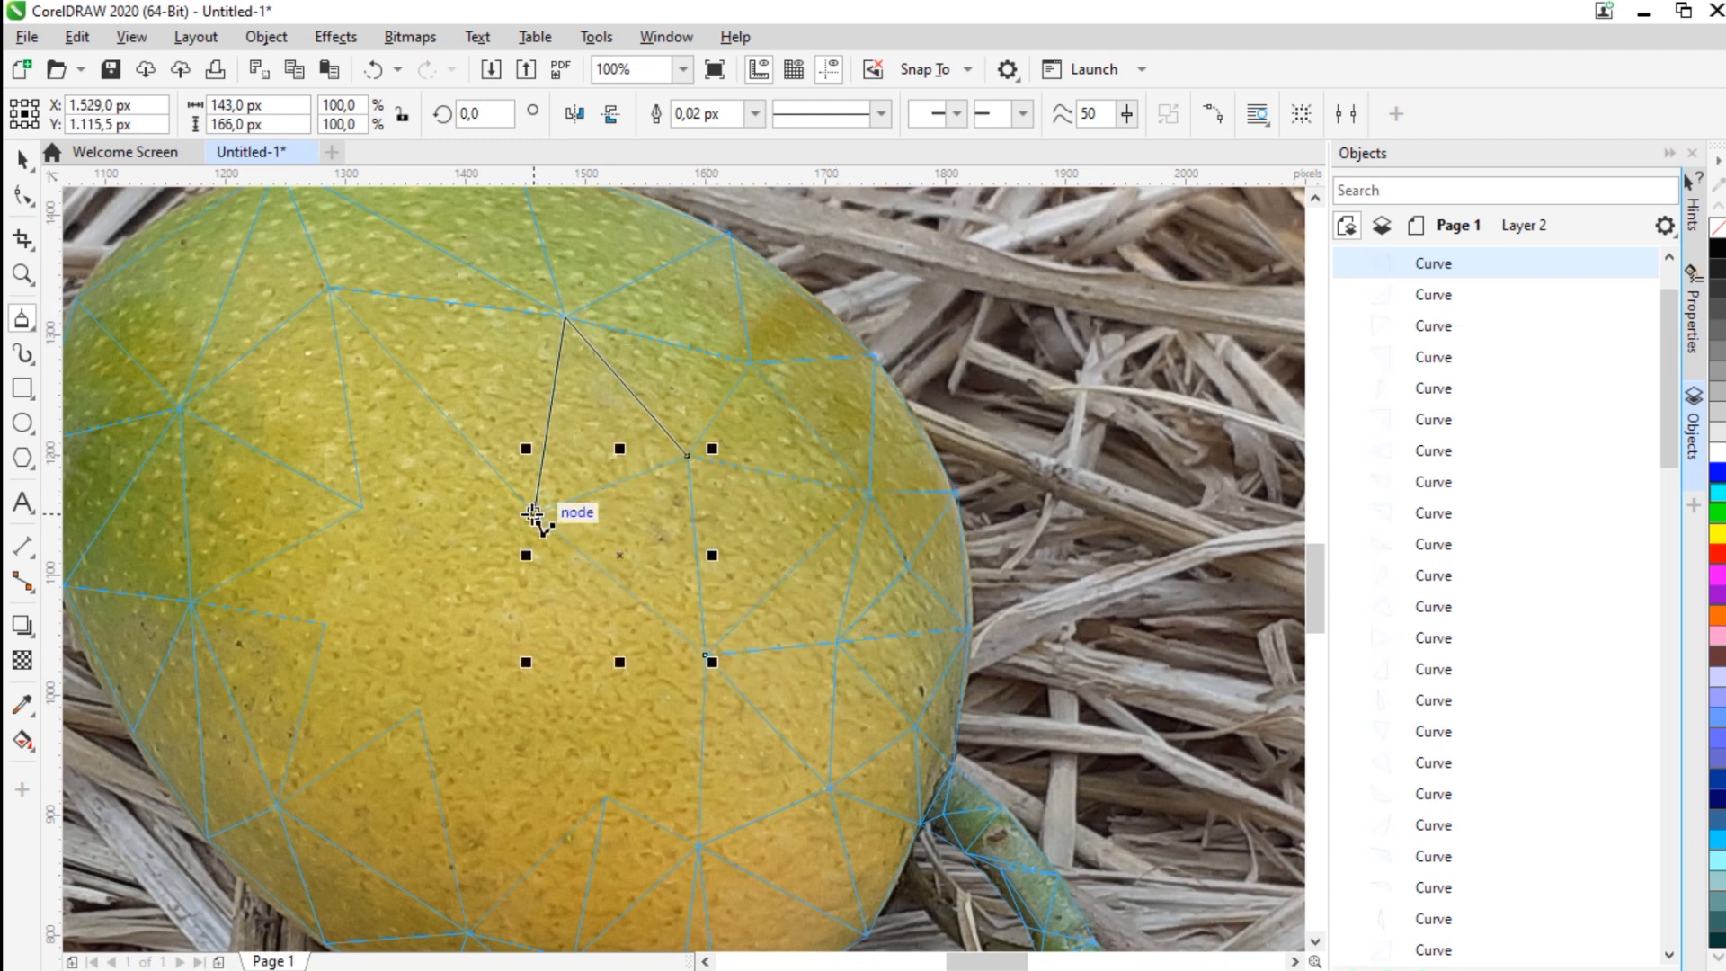
pyautogui.click(688, 457)
# Step: Fill the lower-right interior gap with a triangle joining the upper inner corner to the two inner corners below it
pyautogui.moveTo(635, 664); pyautogui.dragTo(805, 512)
pyautogui.click(877, 505)
pyautogui.click(777, 647)
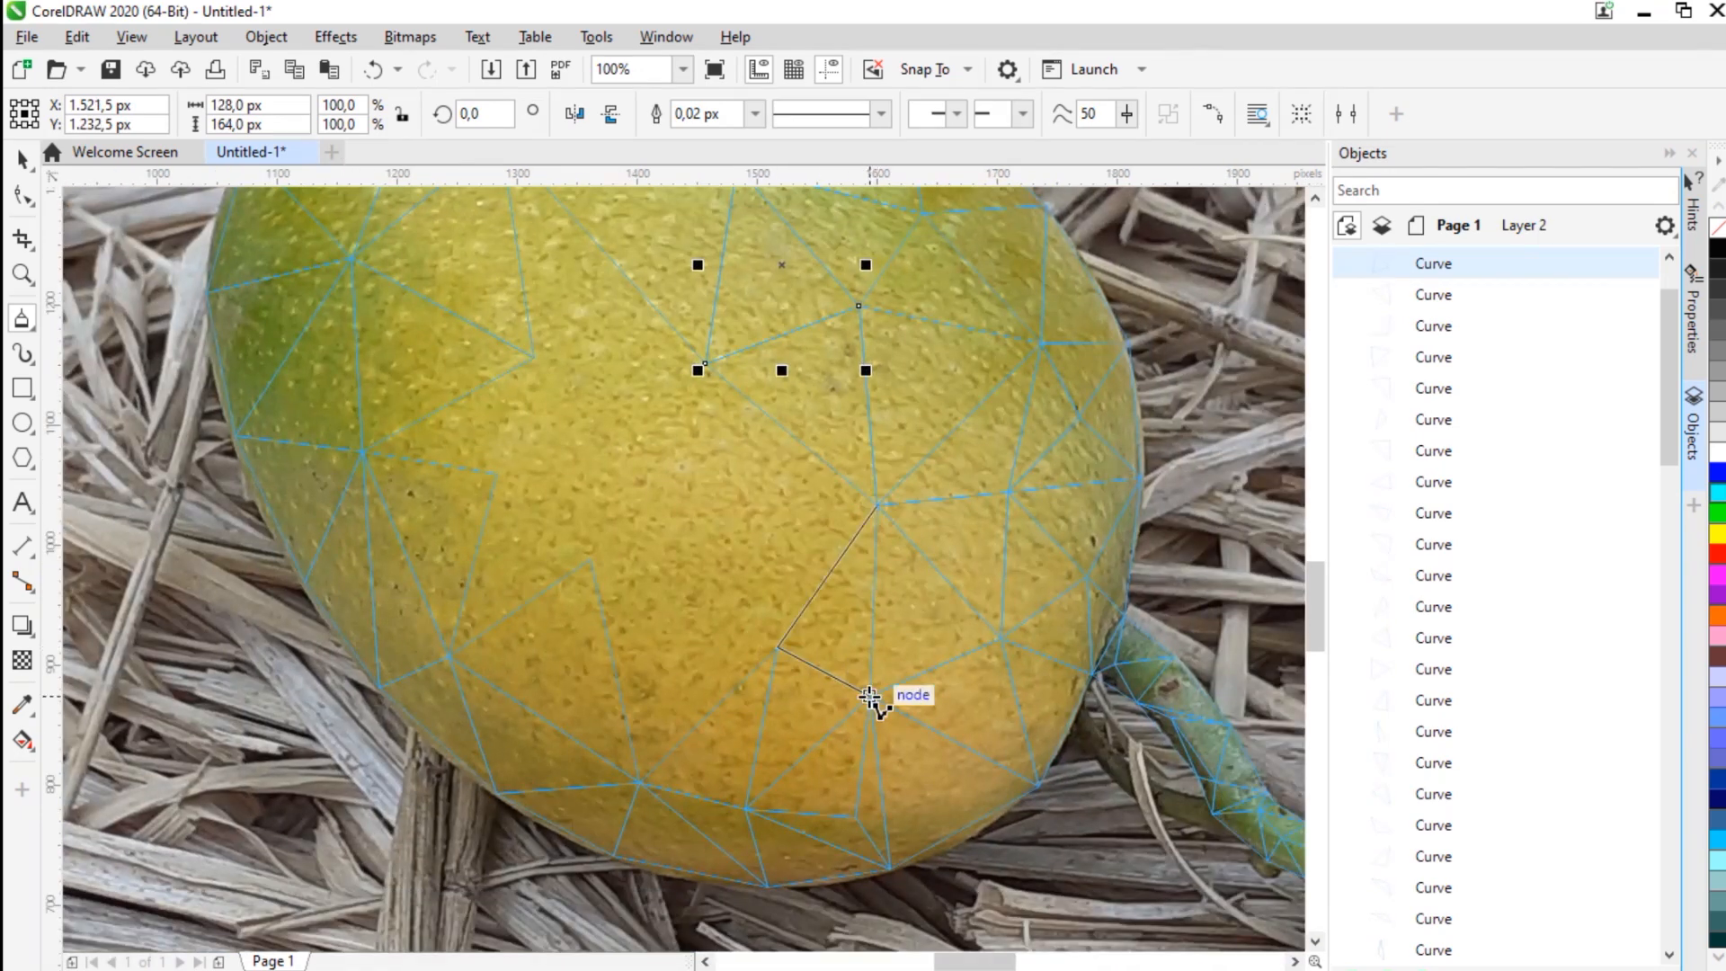
pyautogui.click(868, 695)
pyautogui.click(877, 505)
# Step: Draw two adjoining triangles downward from the mango's central corner, sharing a new corner below it
pyautogui.click(755, 558)
pyautogui.click(705, 363)
pyautogui.click(705, 363)
pyautogui.click(755, 558)
# Step: Fill the space below the new central triangles with one triangle on their right and one with a new corner beneath
pyautogui.click(755, 558)
pyautogui.click(877, 506)
pyautogui.click(755, 558)
pyautogui.click(778, 647)
pyautogui.click(753, 558)
pyautogui.click(675, 645)
# Step: Fill the gaps around the new lower-centre corner with triangles connecting it to the surrounding inner corners
pyautogui.click(755, 558)
pyautogui.click(675, 645)
pyautogui.click(641, 782)
pyautogui.click(675, 645)
pyautogui.click(675, 646)
pyautogui.click(641, 782)
pyautogui.click(675, 646)
# Step: Fill the lower-left interior notch with a triangle about 118 by 152 px
pyautogui.click(591, 559)
pyautogui.click(495, 474)
pyautogui.click(450, 656)
pyautogui.click(590, 559)
# Step: Fill the left interior notch with a triangle and add one about 174 by 97 px joining it to the central corner
pyautogui.scroll(1, 594, 399)
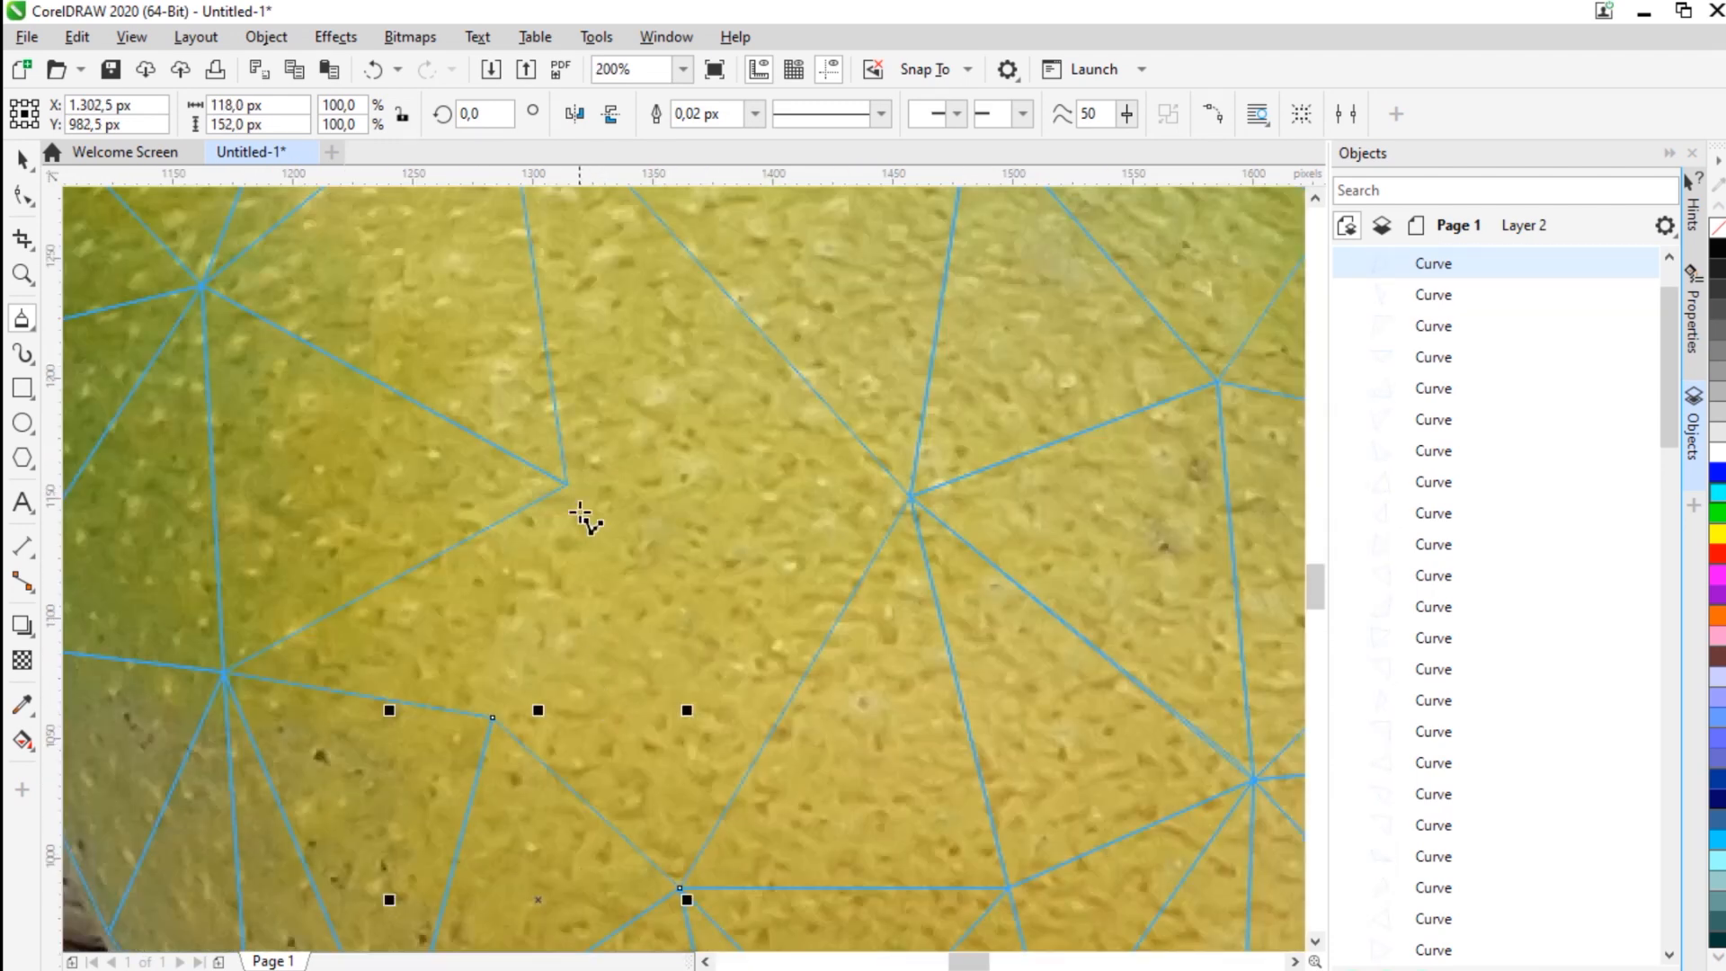
pyautogui.click(224, 672)
pyautogui.click(567, 484)
pyautogui.doubleClick(770, 551)
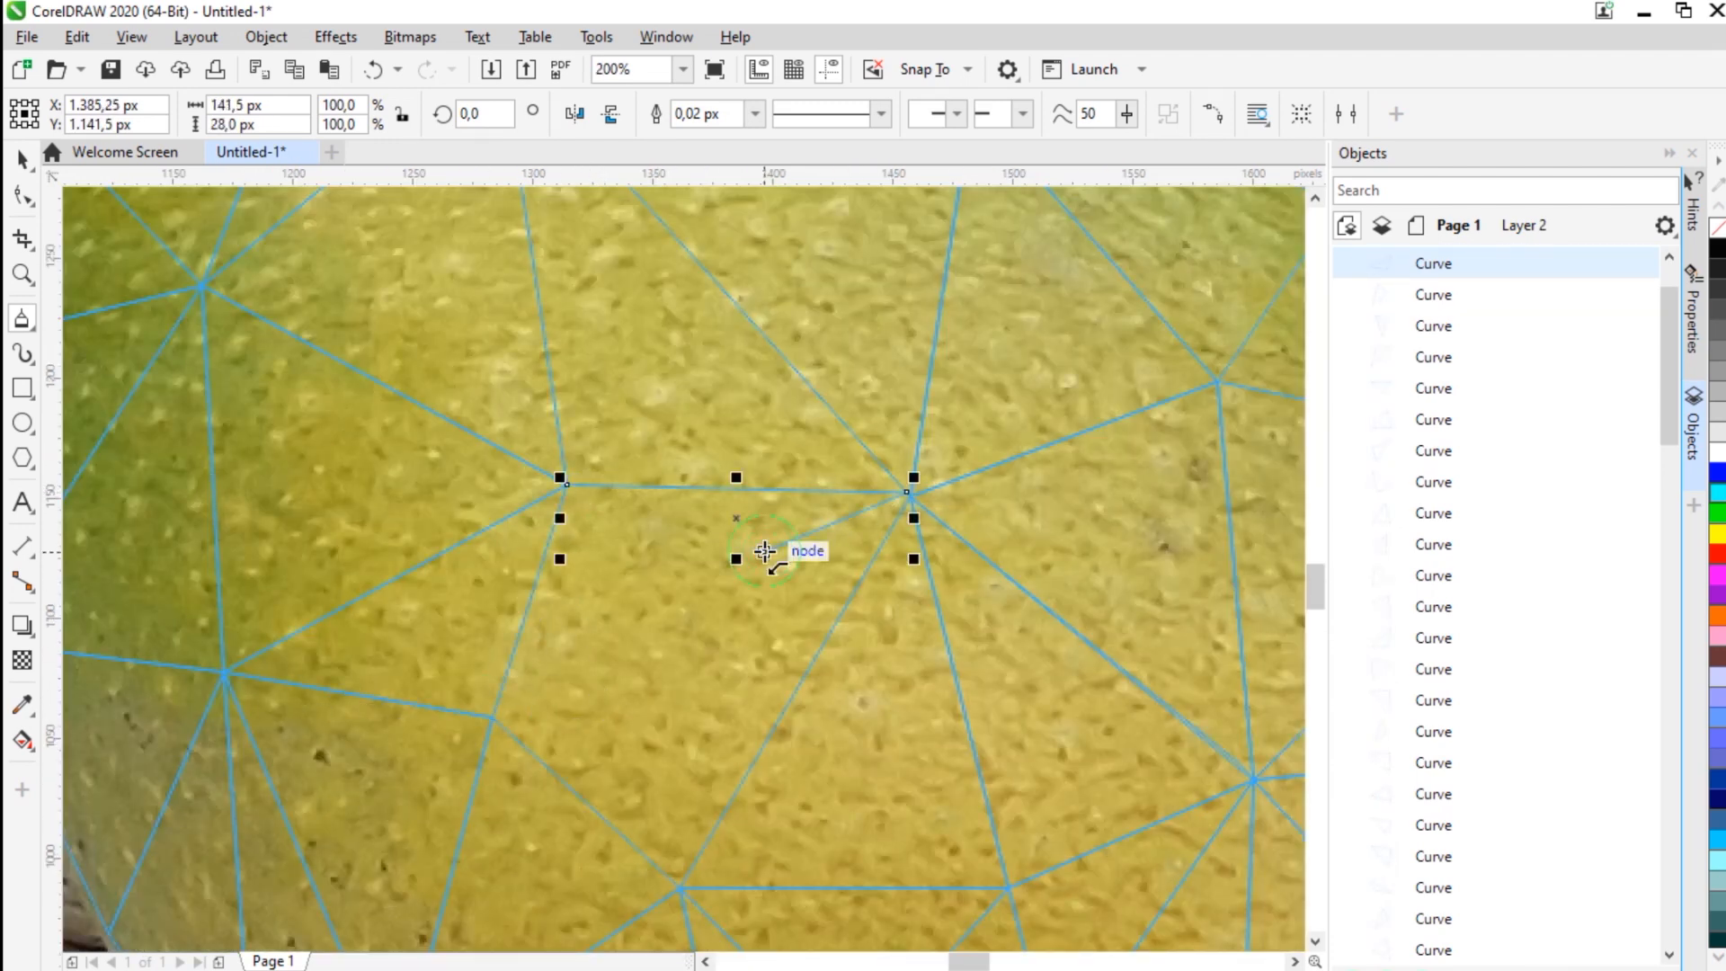
pyautogui.hotkey('ctrl', 'z')
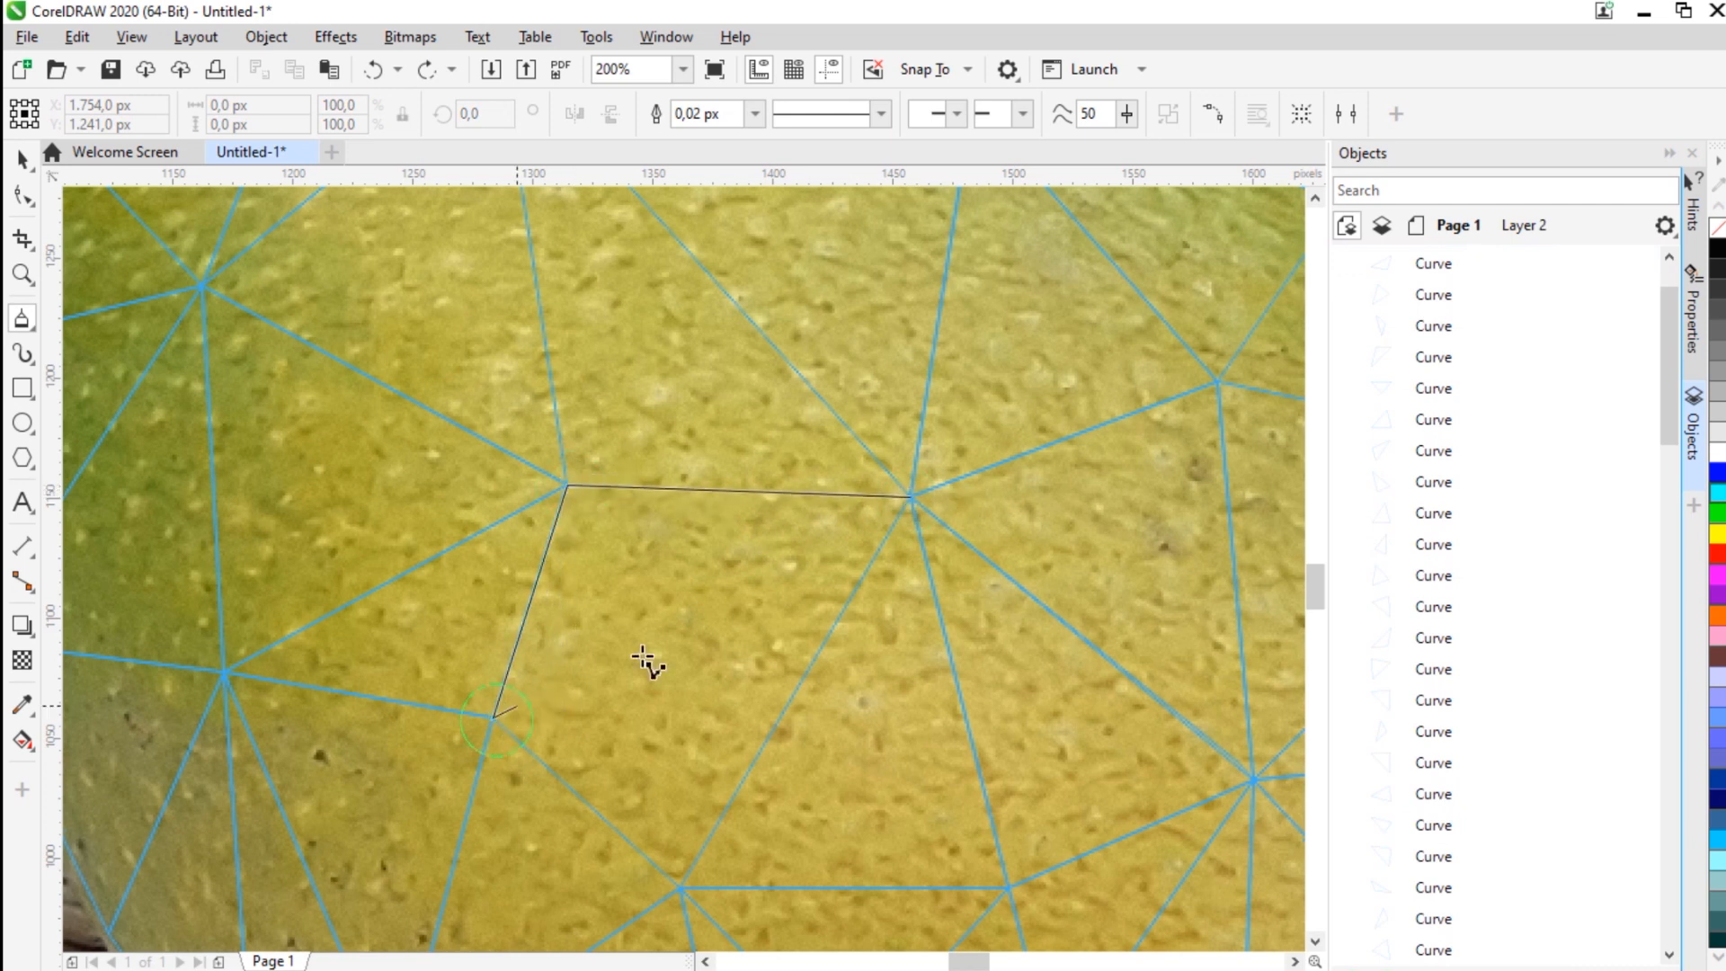
pyautogui.click(910, 496)
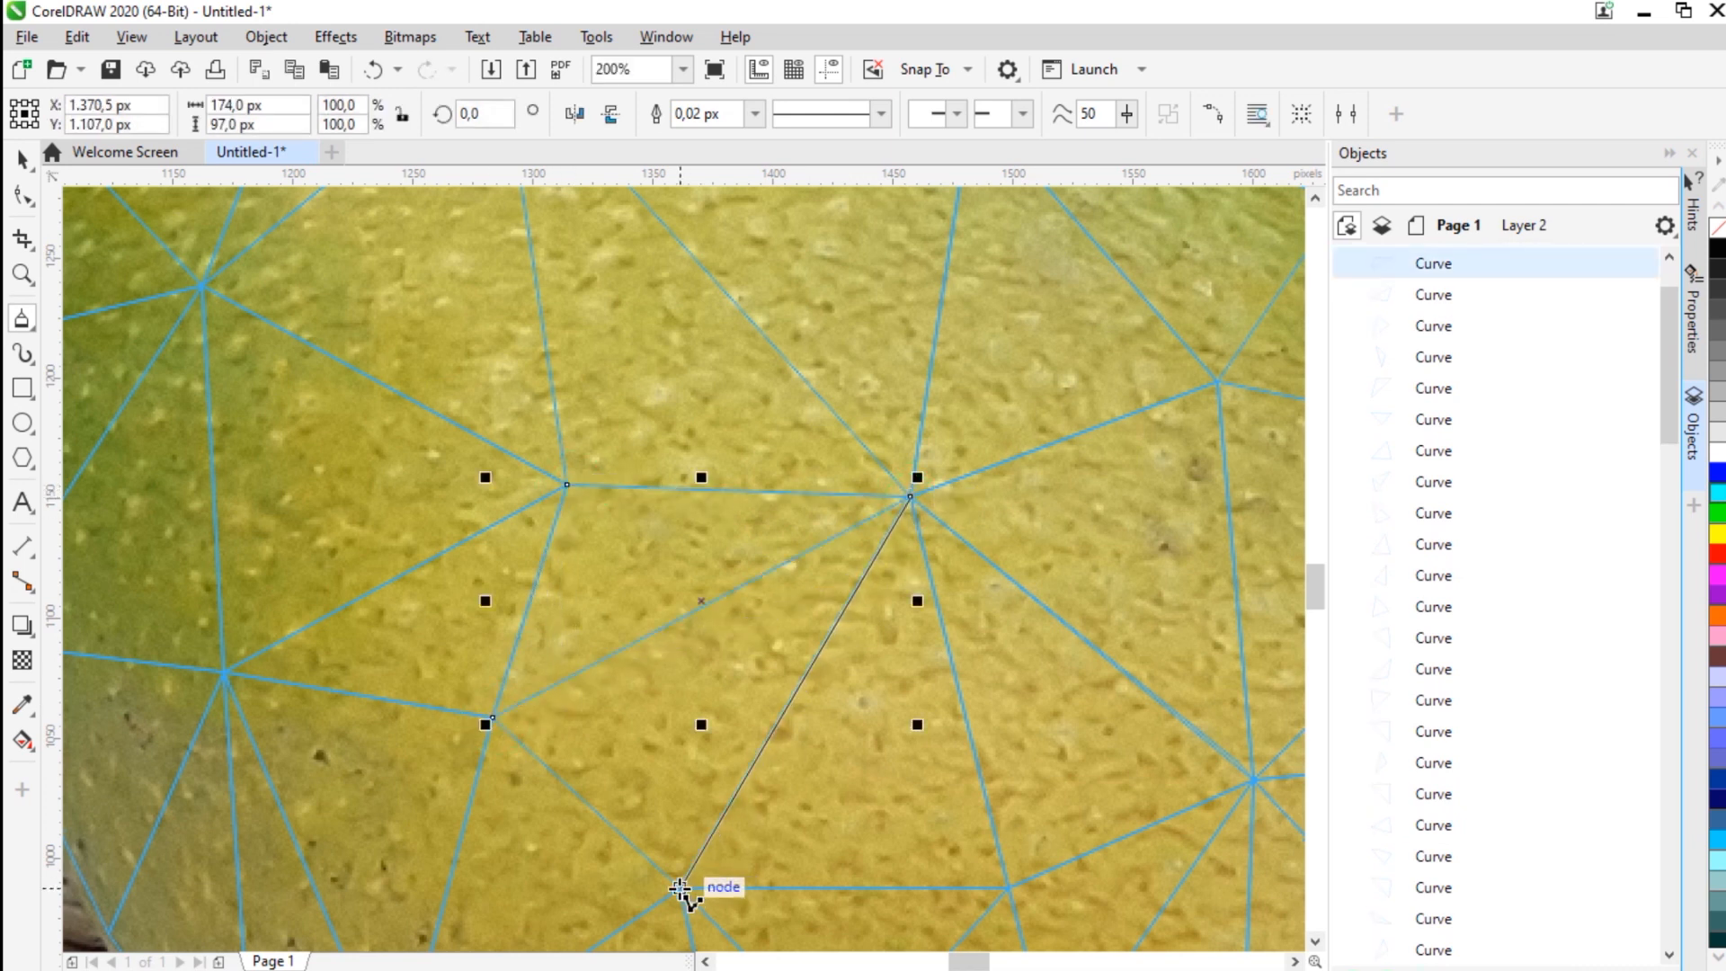
# Step: Fill the gap below it with a triangle about 174 by 163 px, undoing the misplaced corner along the way
pyautogui.doubleClick(659, 712)
pyautogui.hotkey('ctrl', 'z')
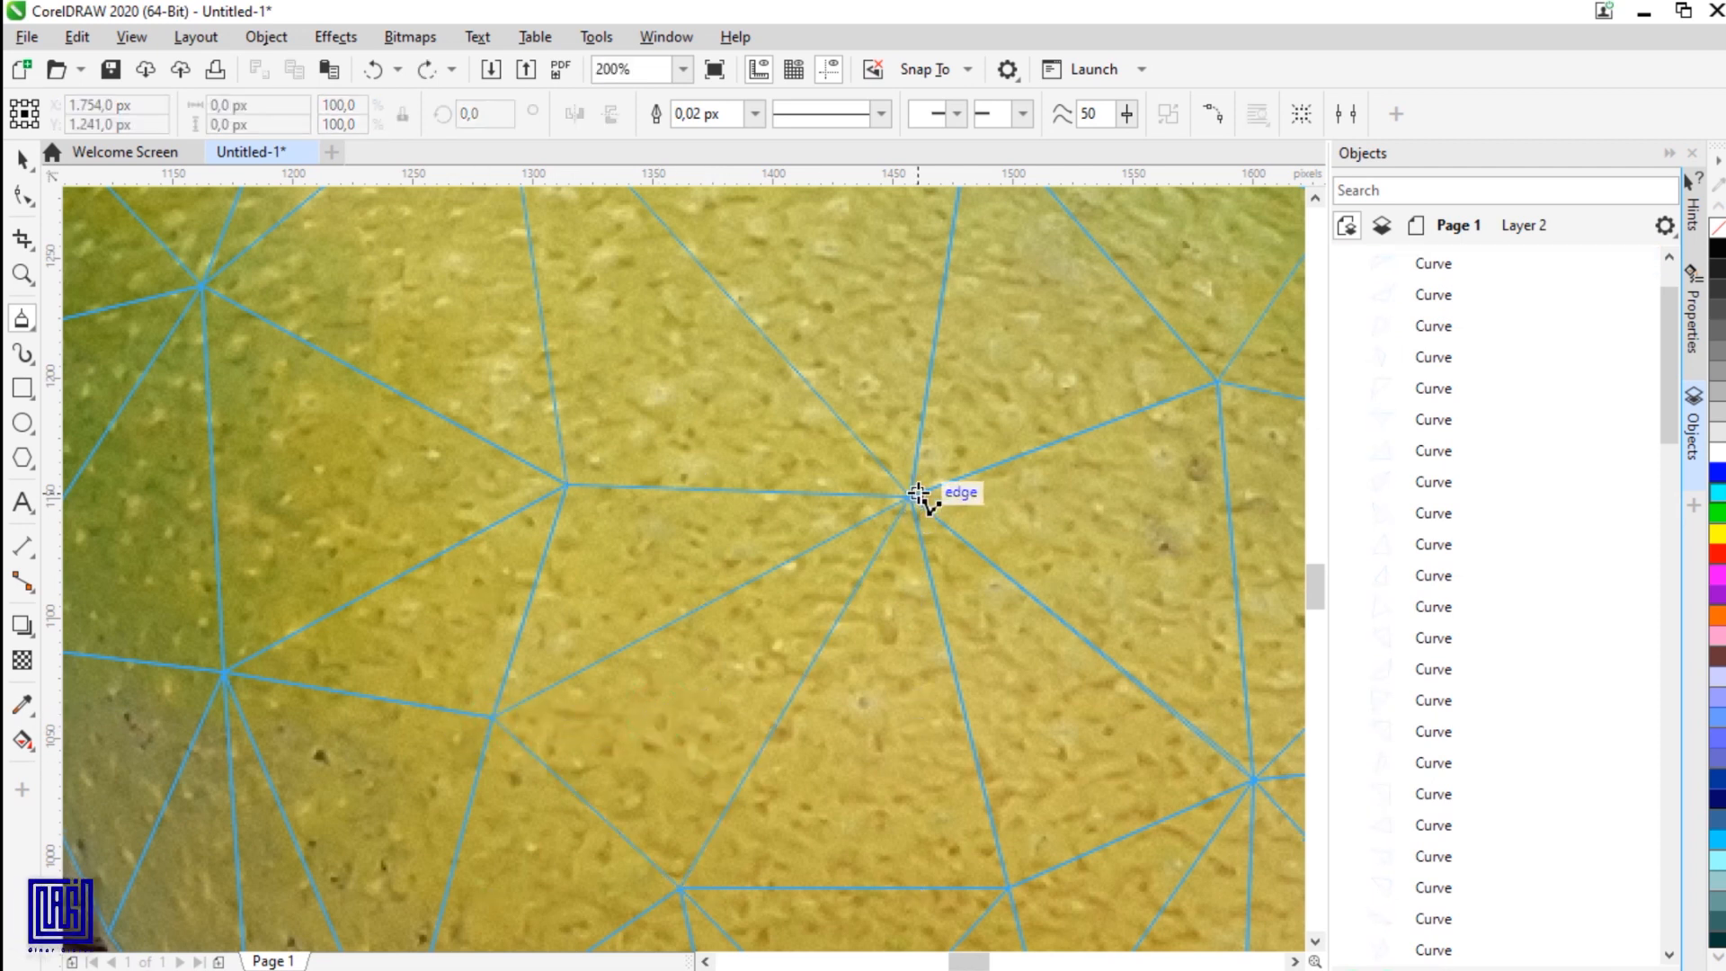
pyautogui.click(680, 890)
pyautogui.click(911, 496)
pyautogui.click(680, 885)
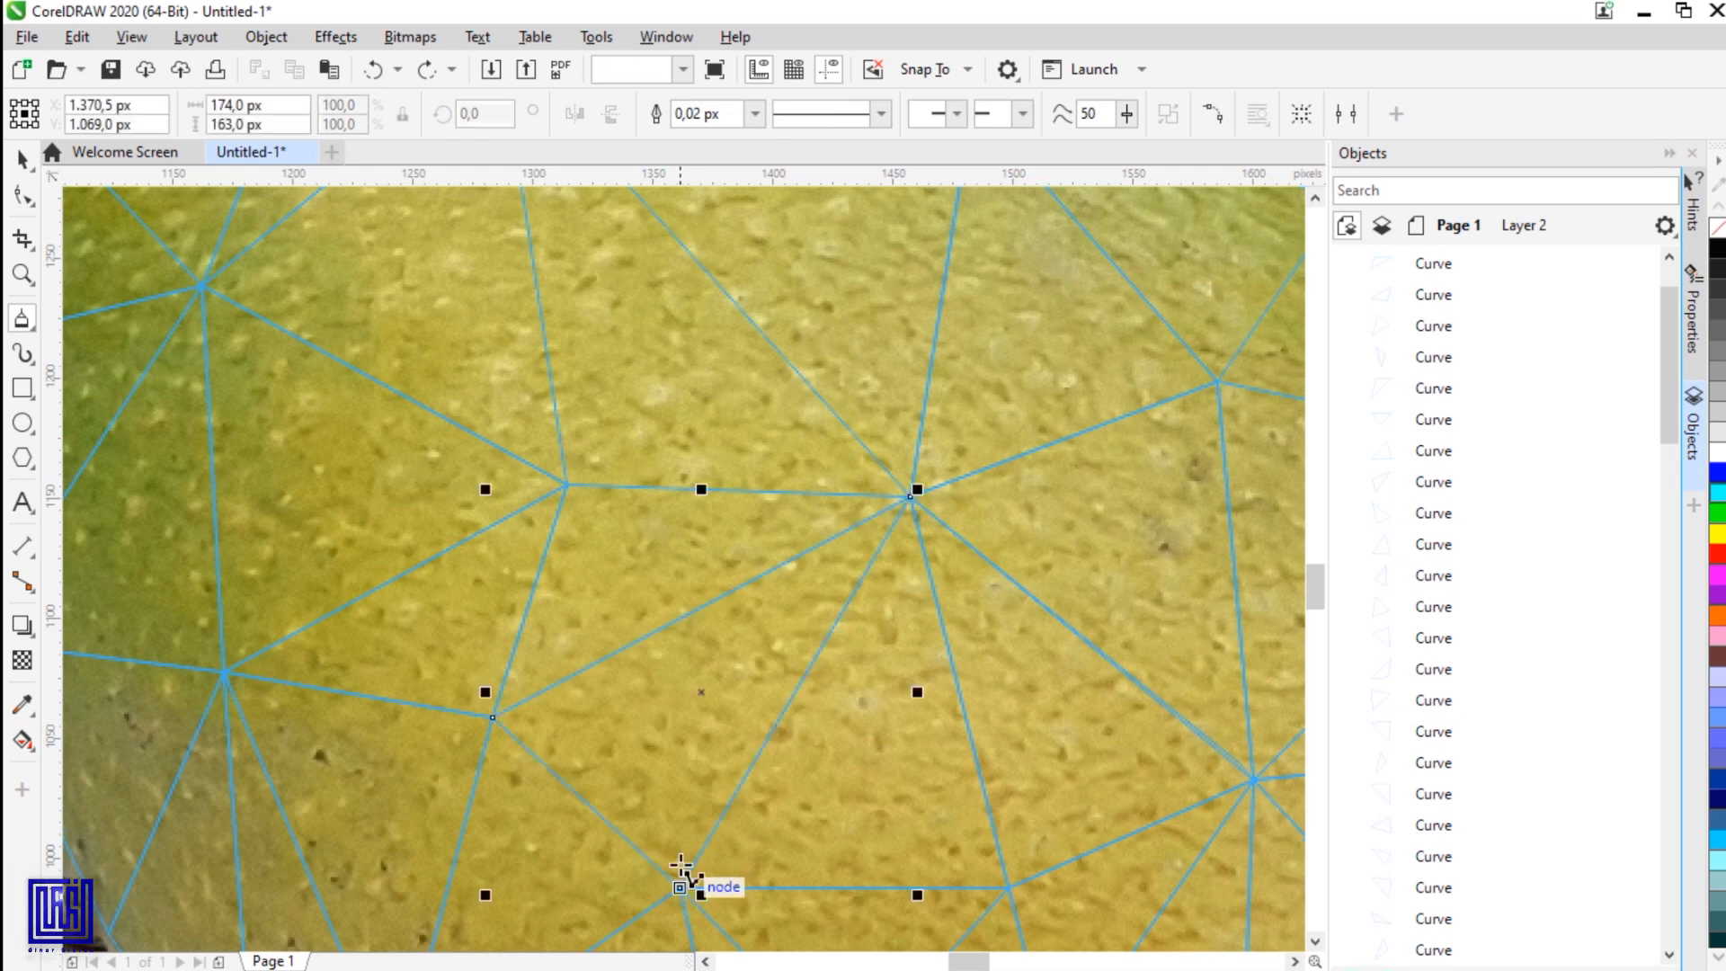
# Step: Close the last interior gap with a triangle between the central corner, the upper inner corner and the left inner corner
pyautogui.scroll(-3, 710, 716)
pyautogui.scroll(3, 828, 655)
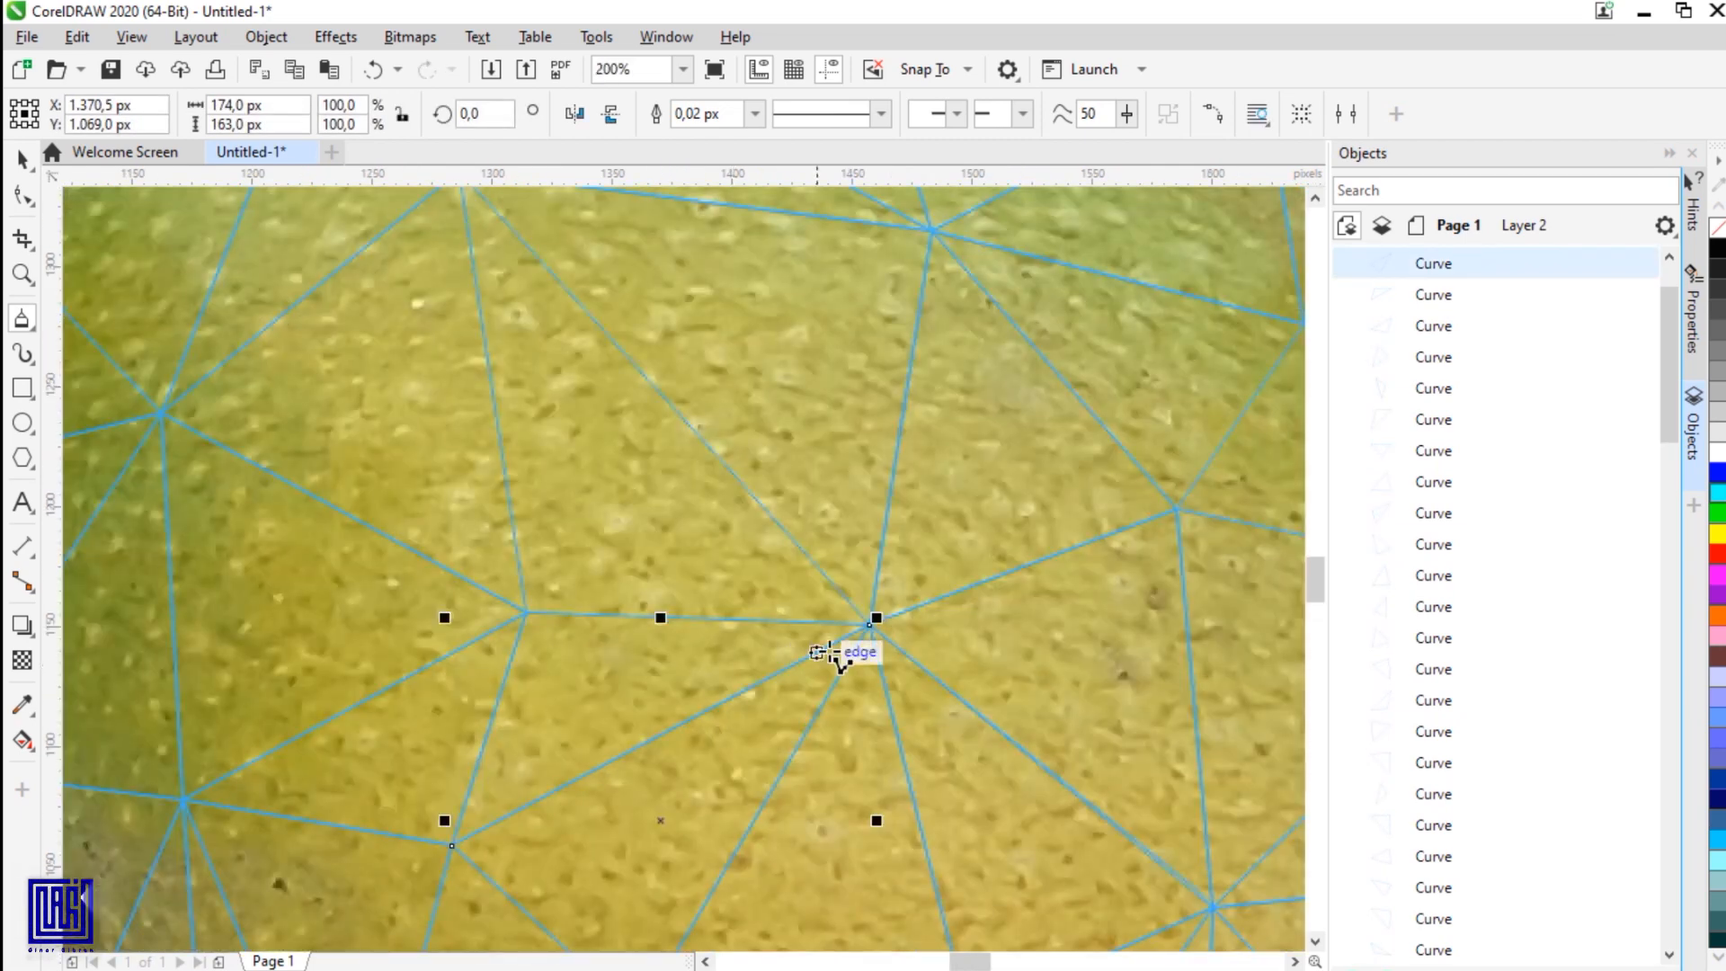
pyautogui.click(874, 623)
pyautogui.scroll(1, 462, 252)
pyautogui.click(460, 265)
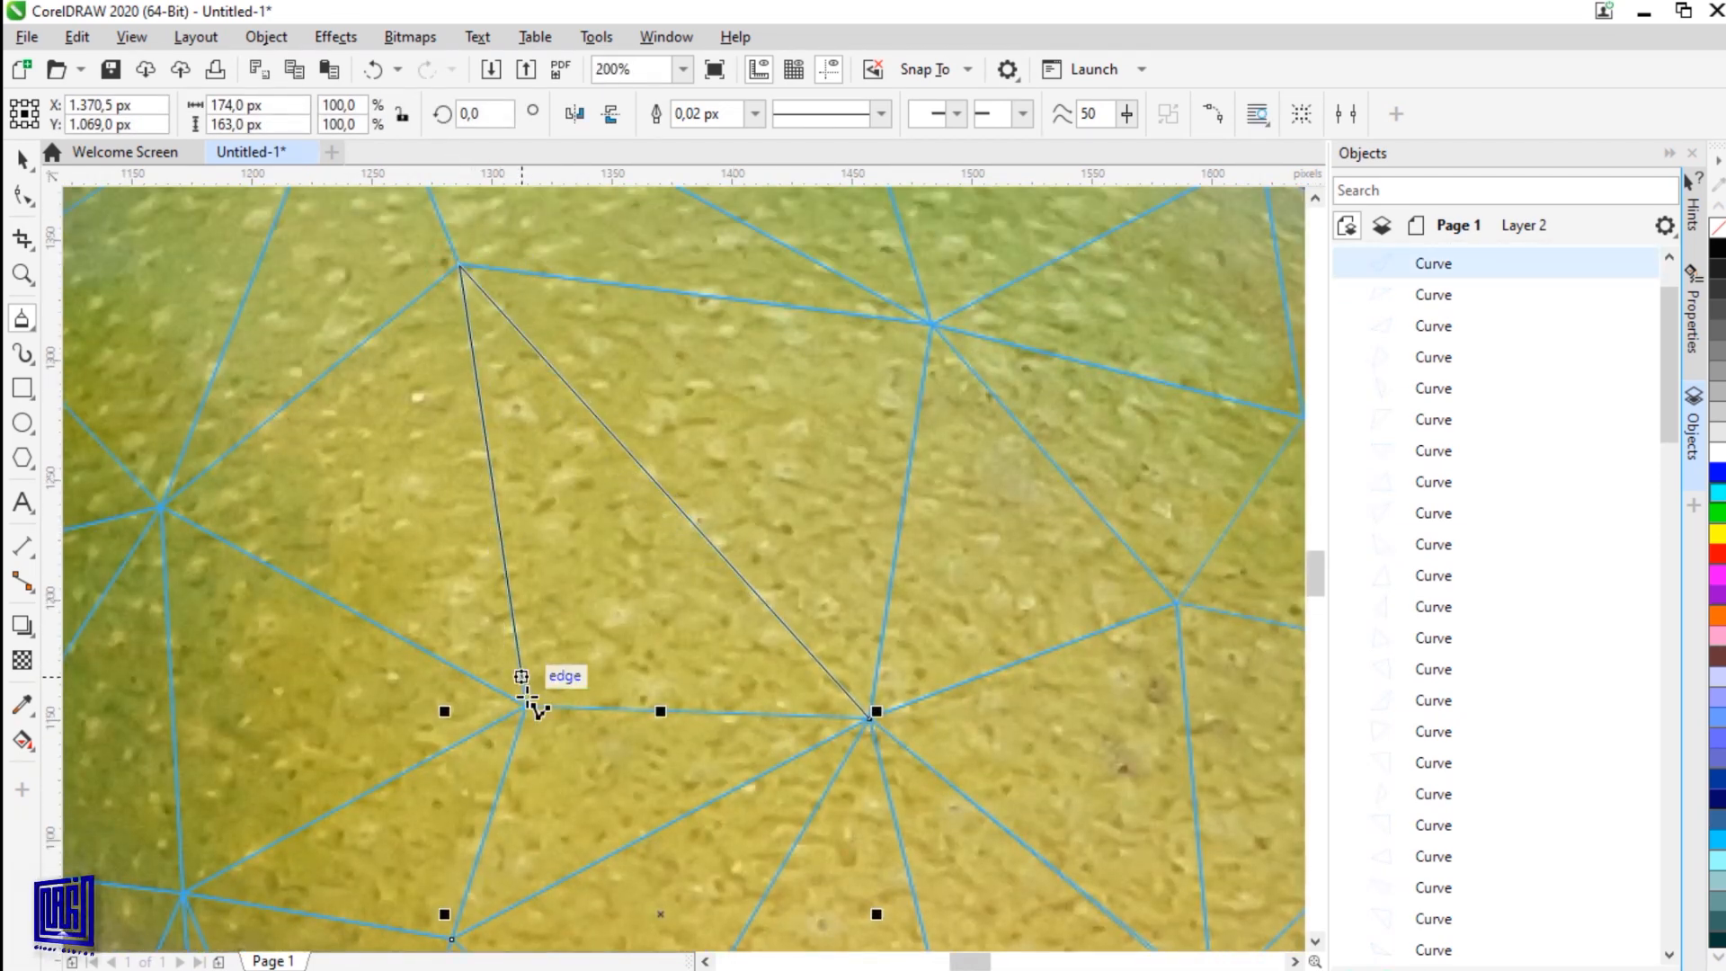
pyautogui.click(869, 718)
pyautogui.scroll(-2, 869, 718)
# Step: Leave the Polyline tool for the Pick tool, deselect everything and collapse Layer 2's list of curves
pyautogui.moveTo(950, 729); pyautogui.dragTo(724, 409)
pyautogui.click(23, 159)
pyautogui.click(306, 454)
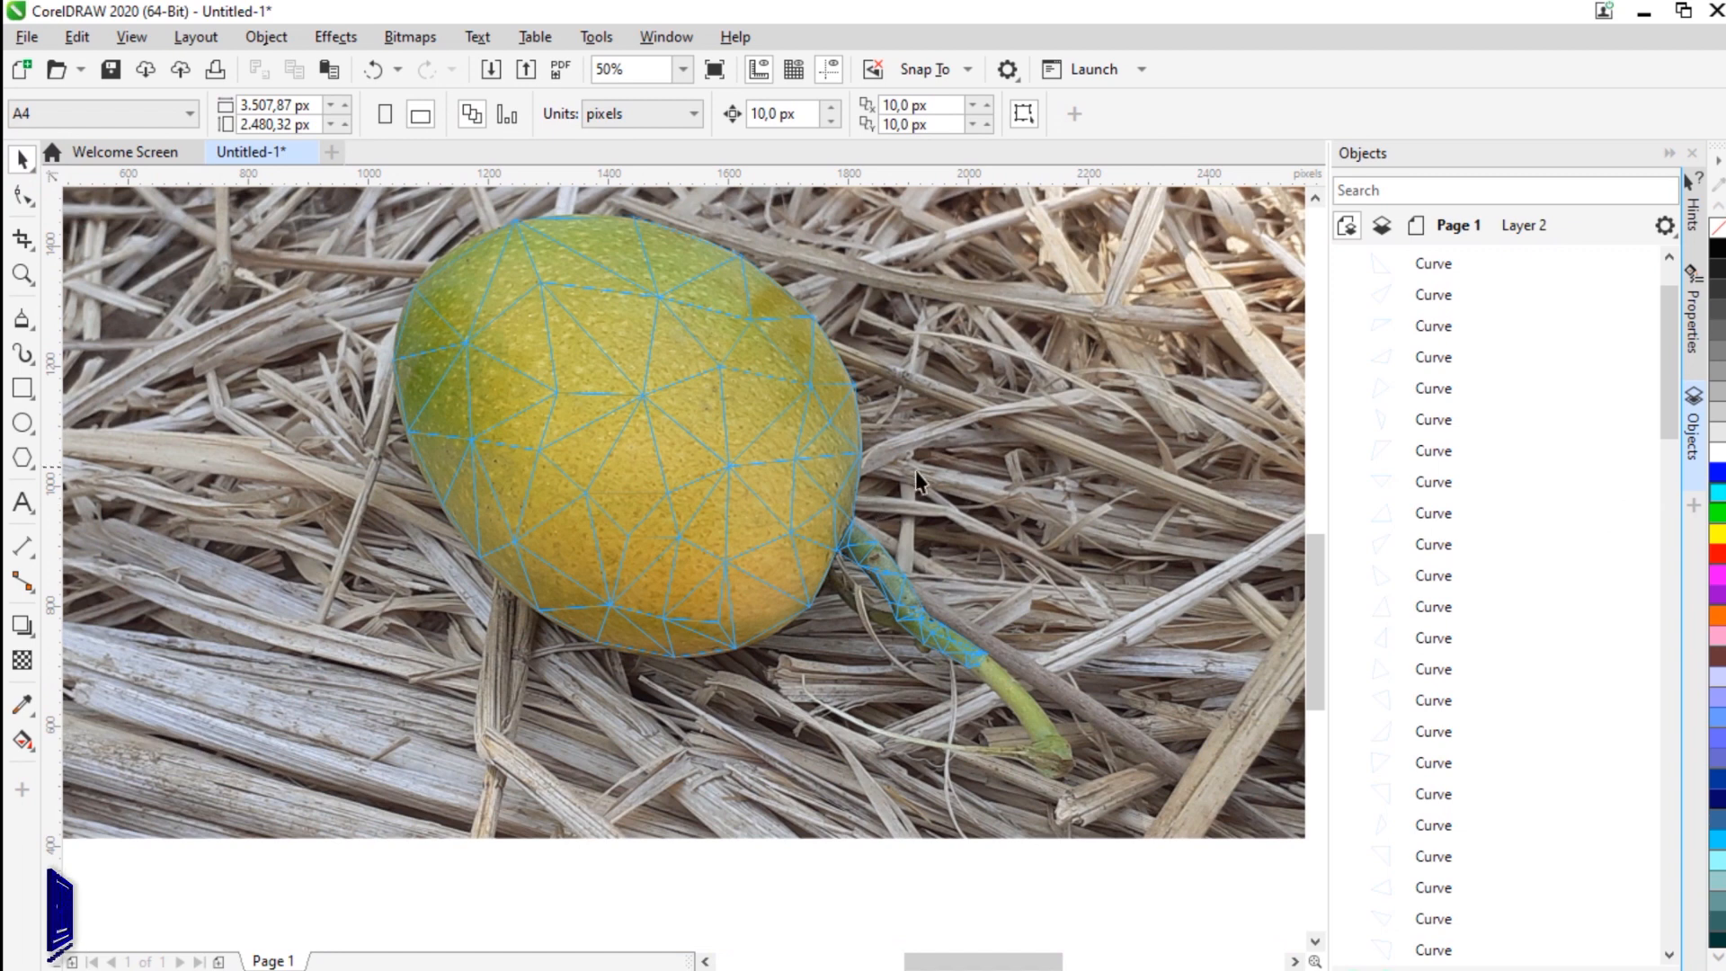
pyautogui.scroll(2, 1535, 512)
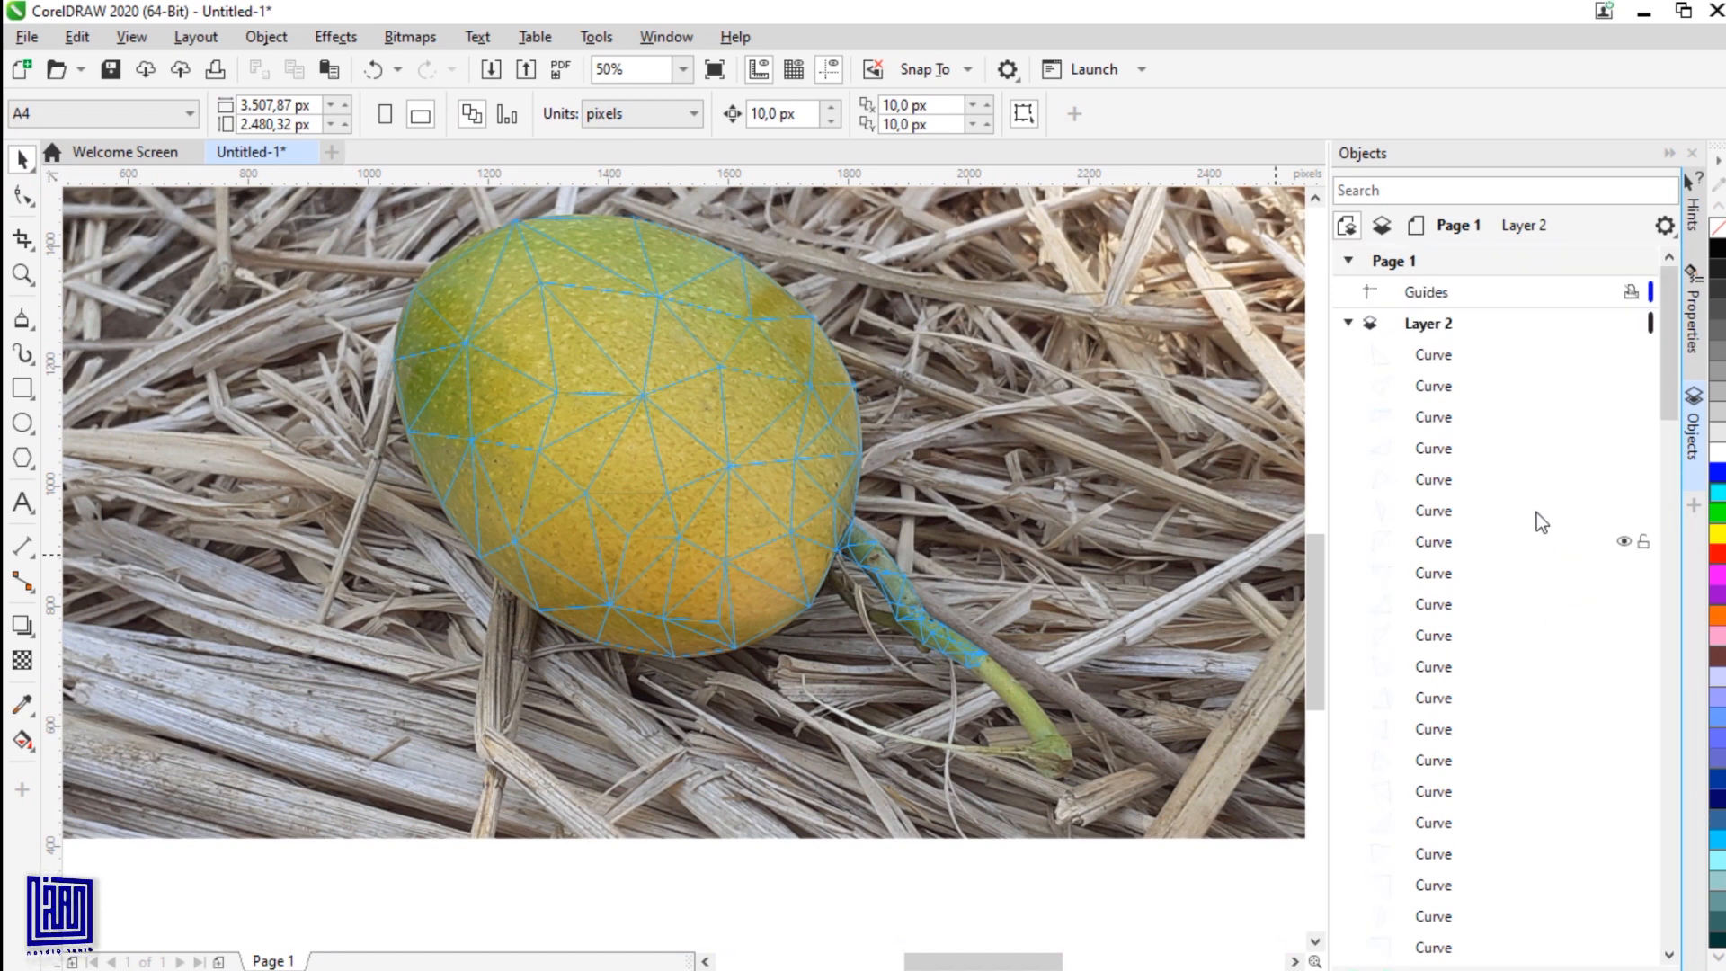
pyautogui.click(1347, 323)
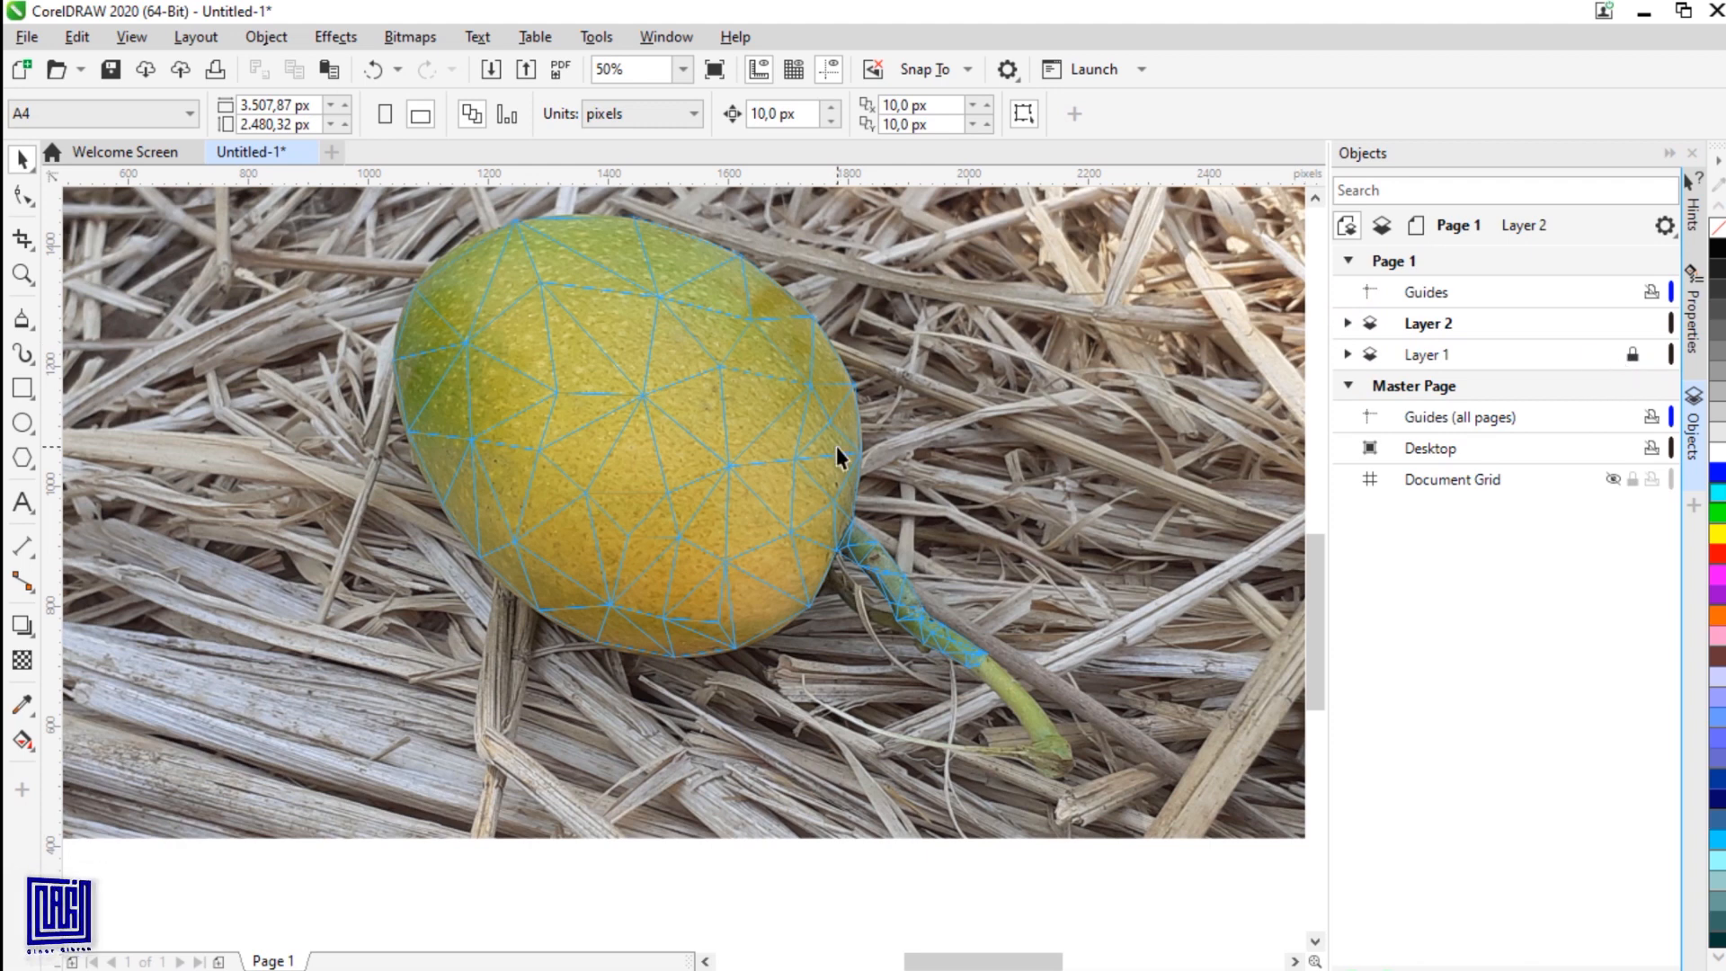
# Step: Hide the photo on Layer 1 to inspect the whole triangle mesh, and show it again
pyautogui.click(1614, 356)
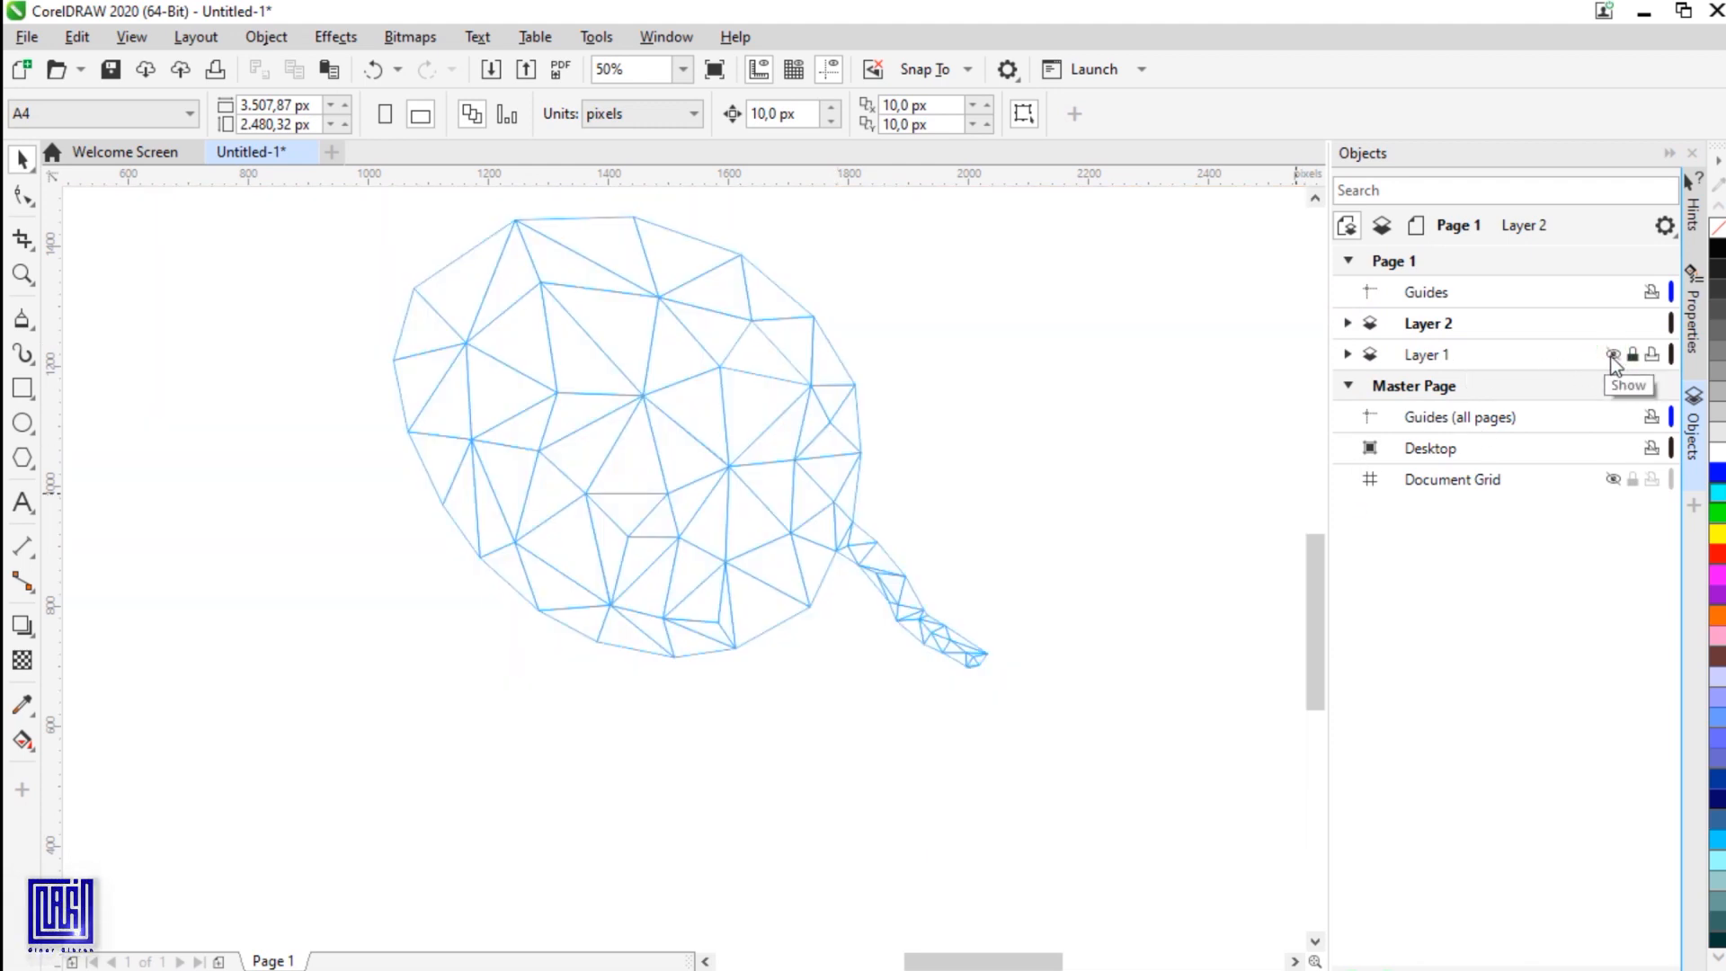
pyautogui.scroll(-1, 678, 389)
pyautogui.scroll(1, 717, 371)
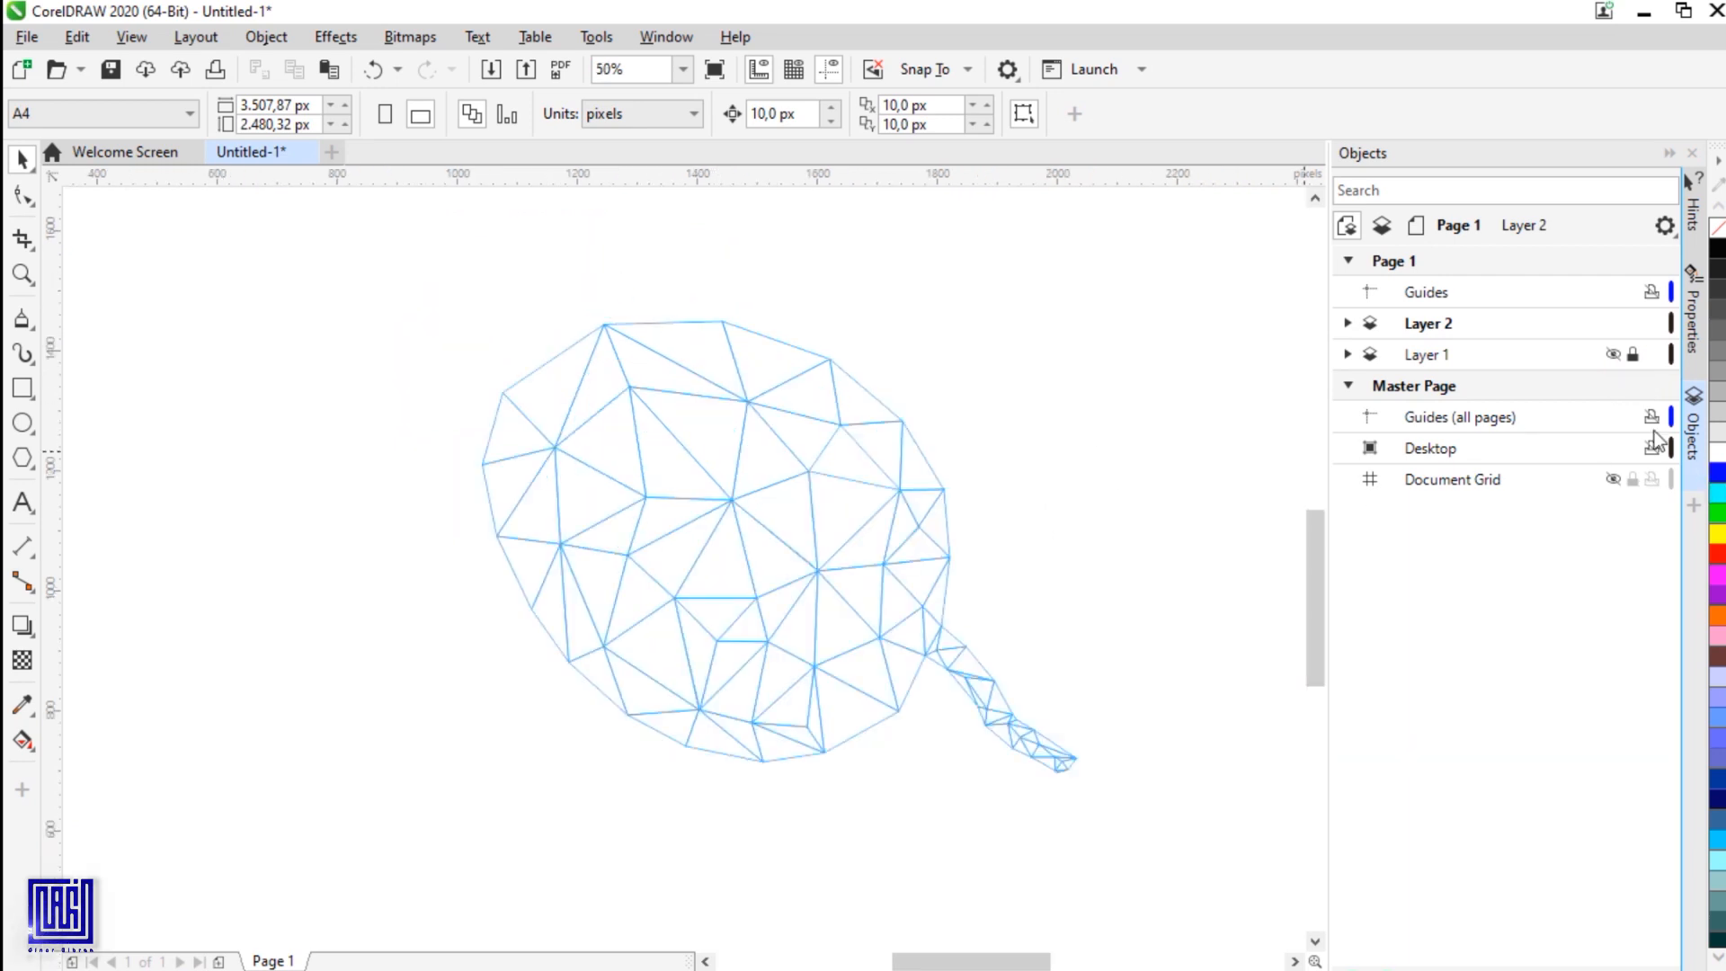
pyautogui.click(1614, 355)
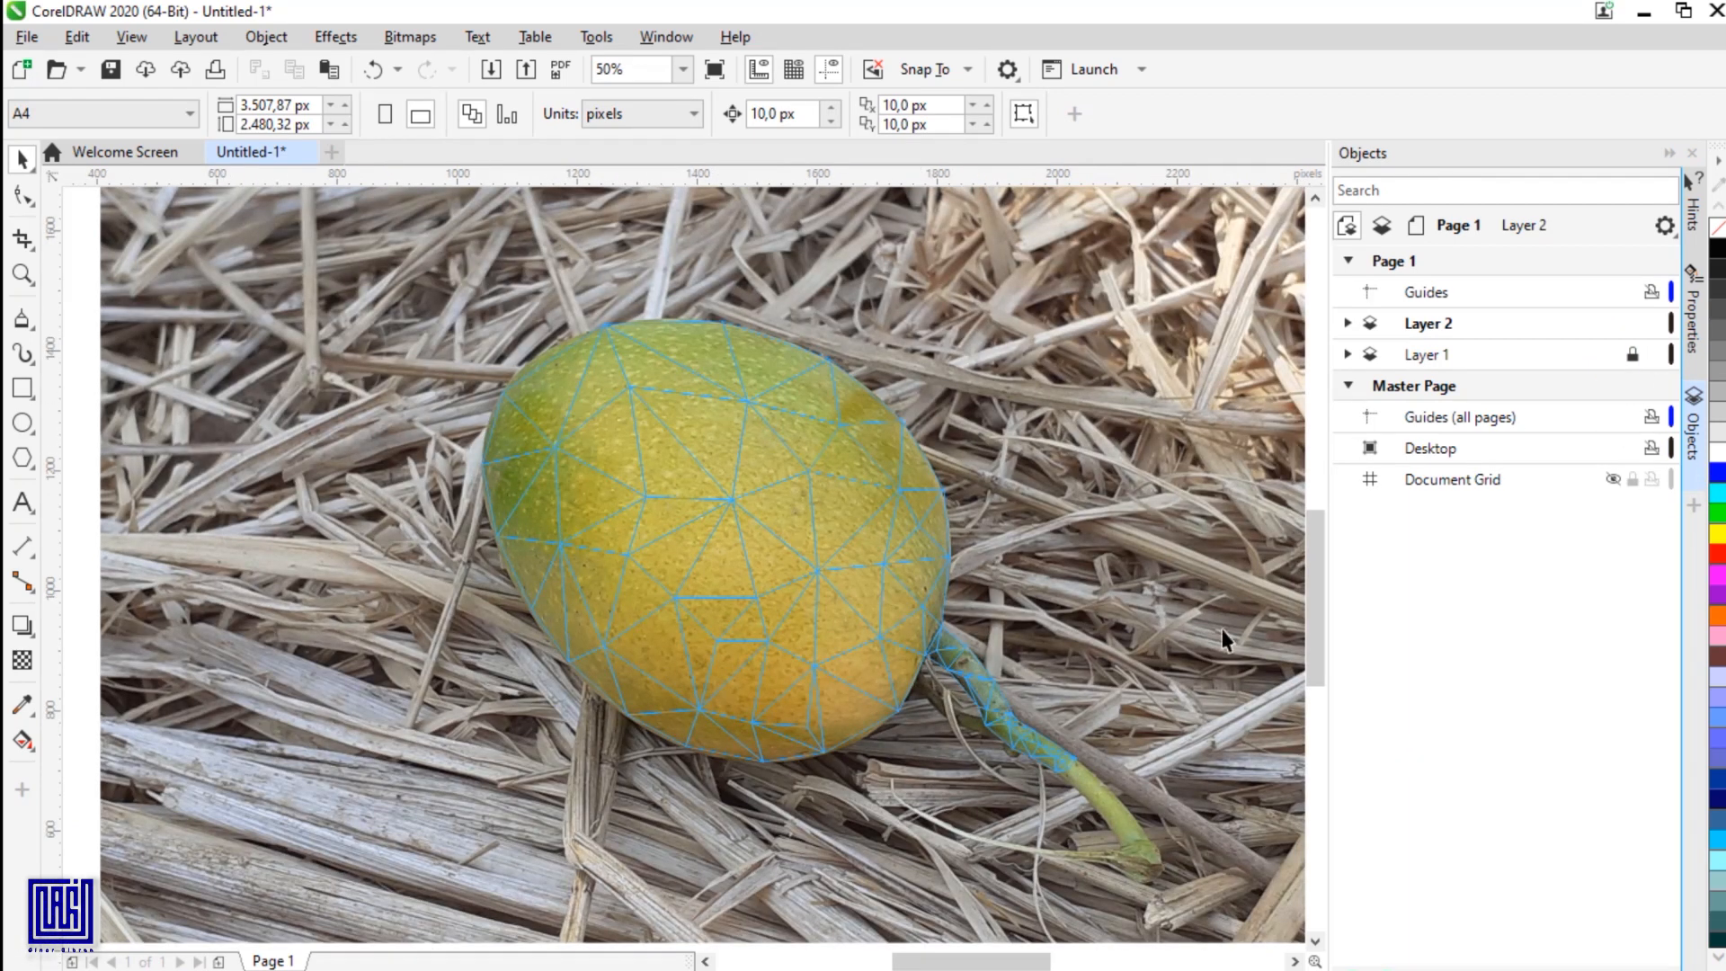
# Step: With Layer 2 selected, sample the photo's green with the Color Eyedropper and fill the mango's upper-left edge triangle with it
pyautogui.click(1446, 330)
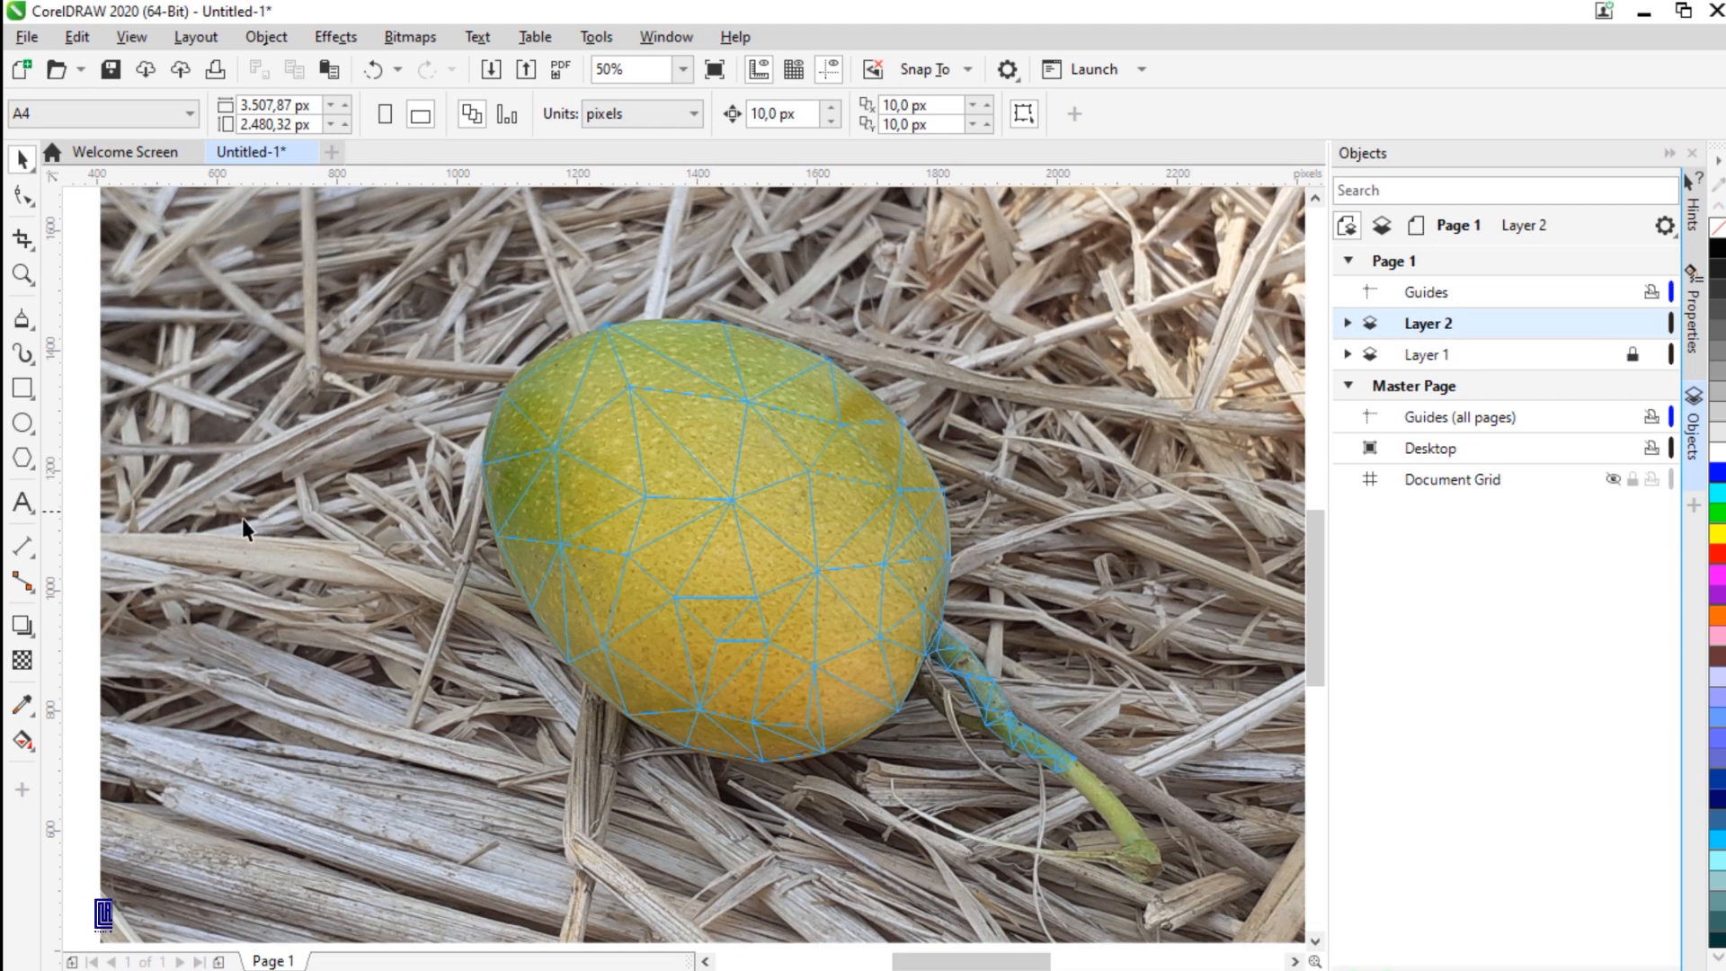
pyautogui.click(20, 708)
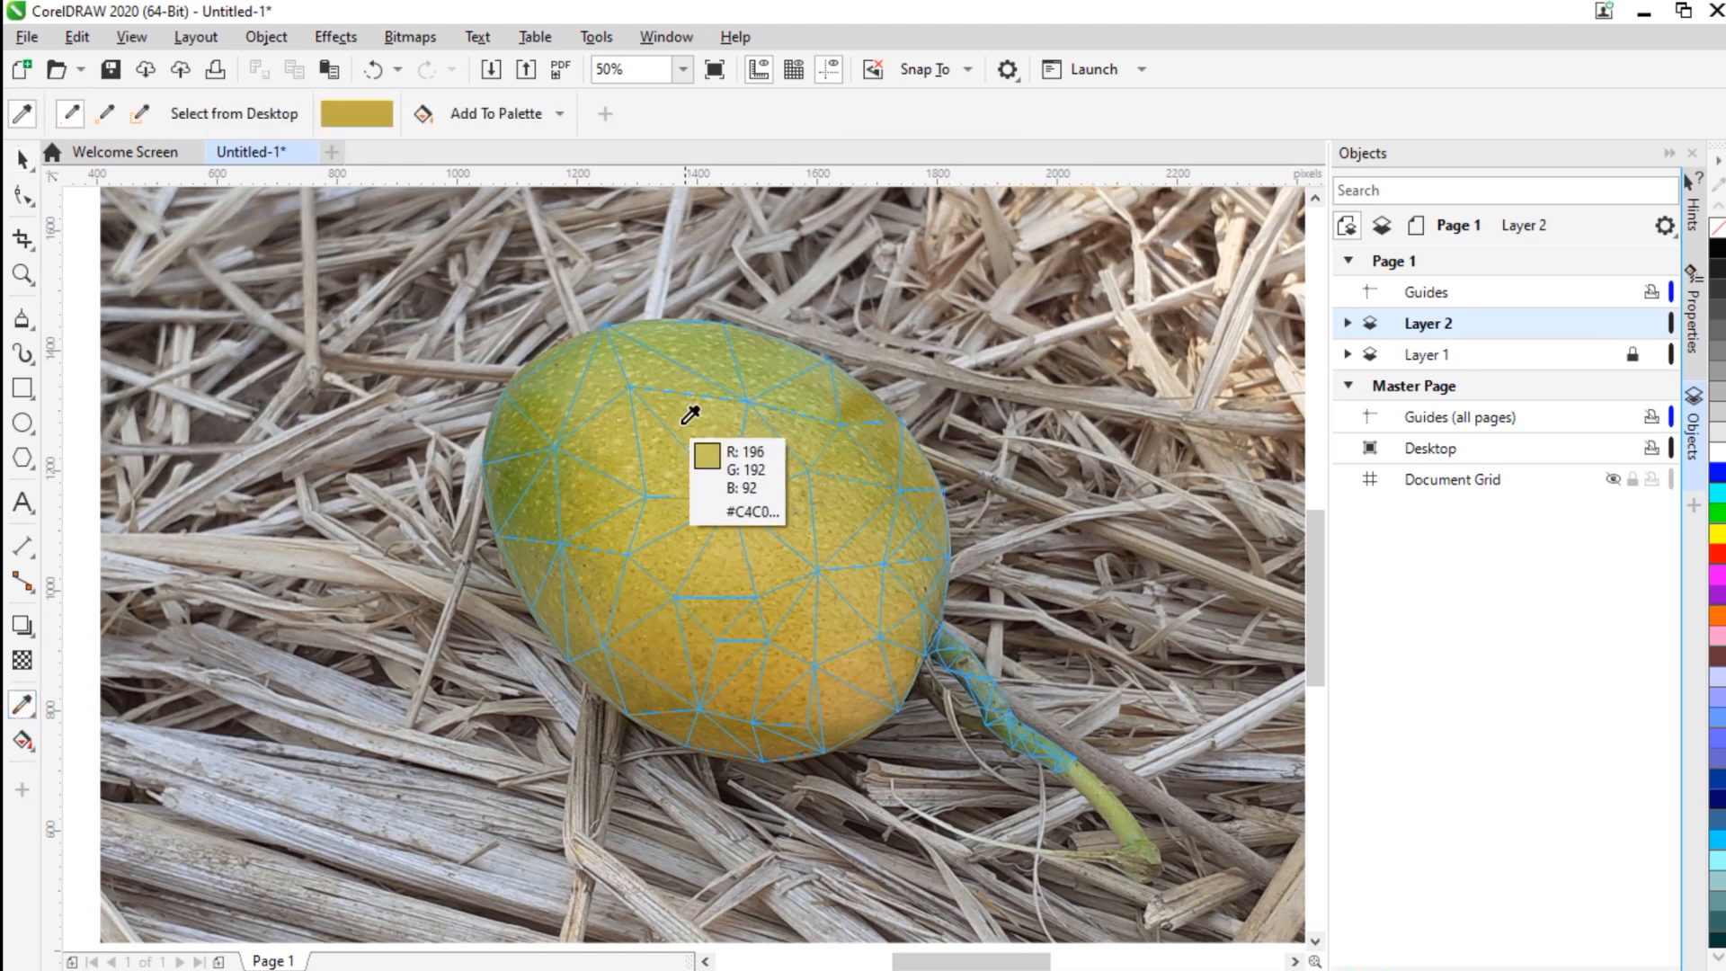
pyautogui.click(566, 371)
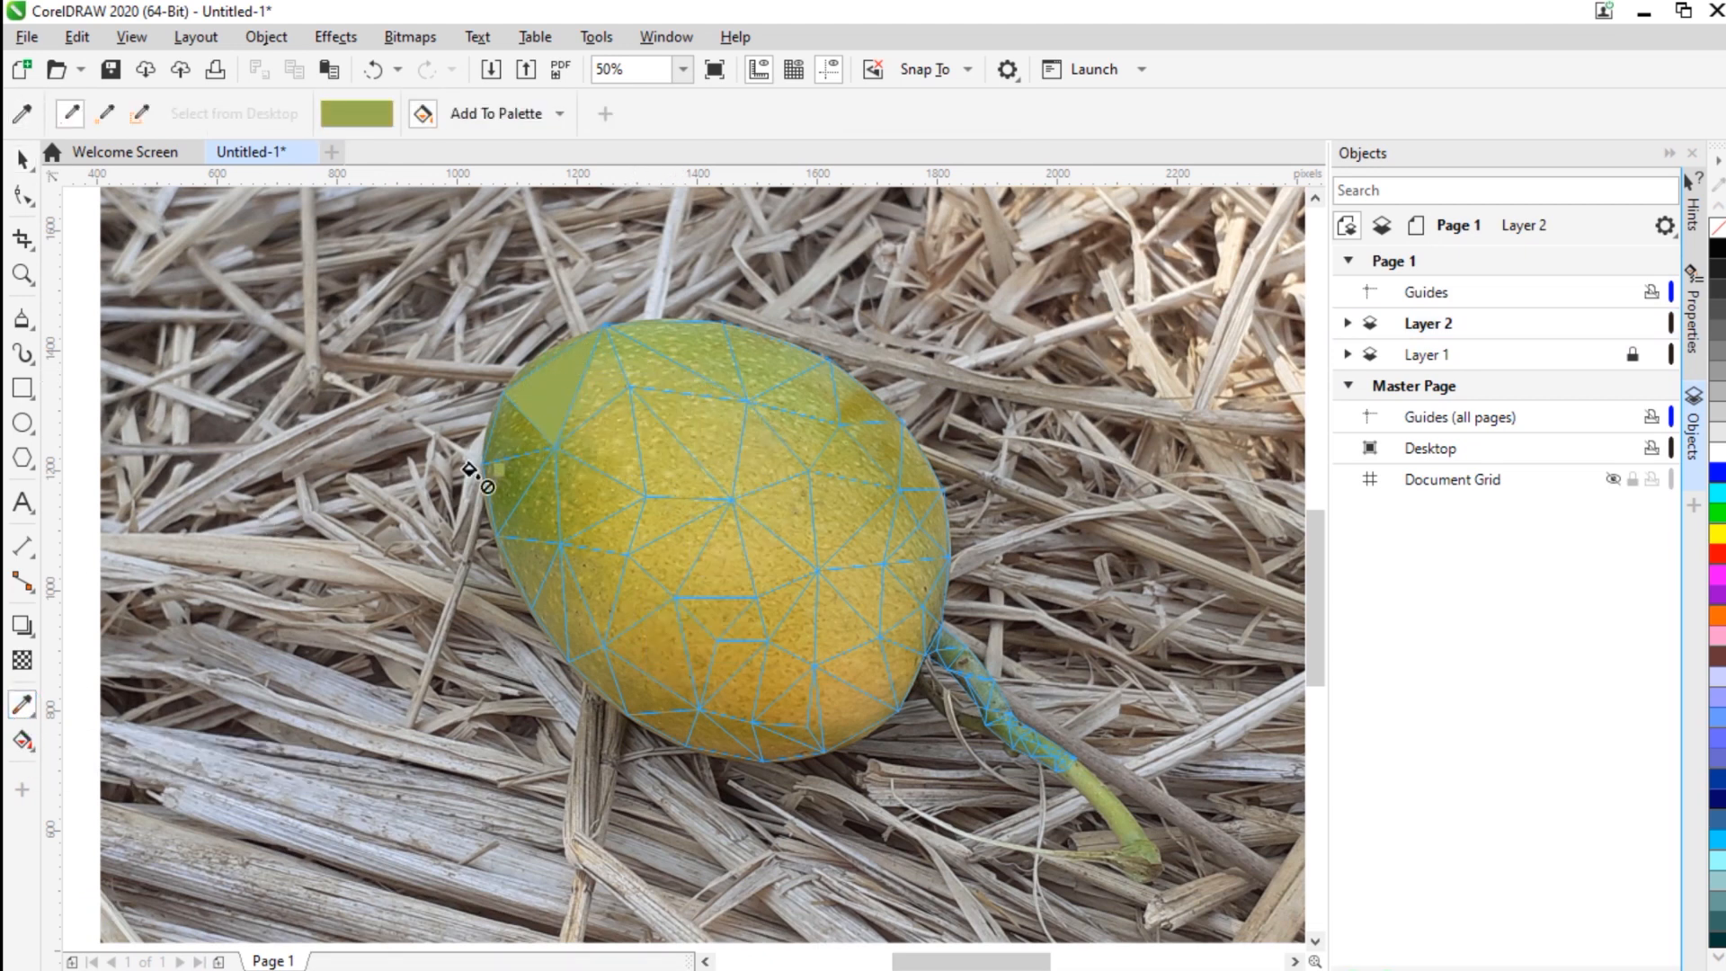
pyautogui.scroll(4, 472, 476)
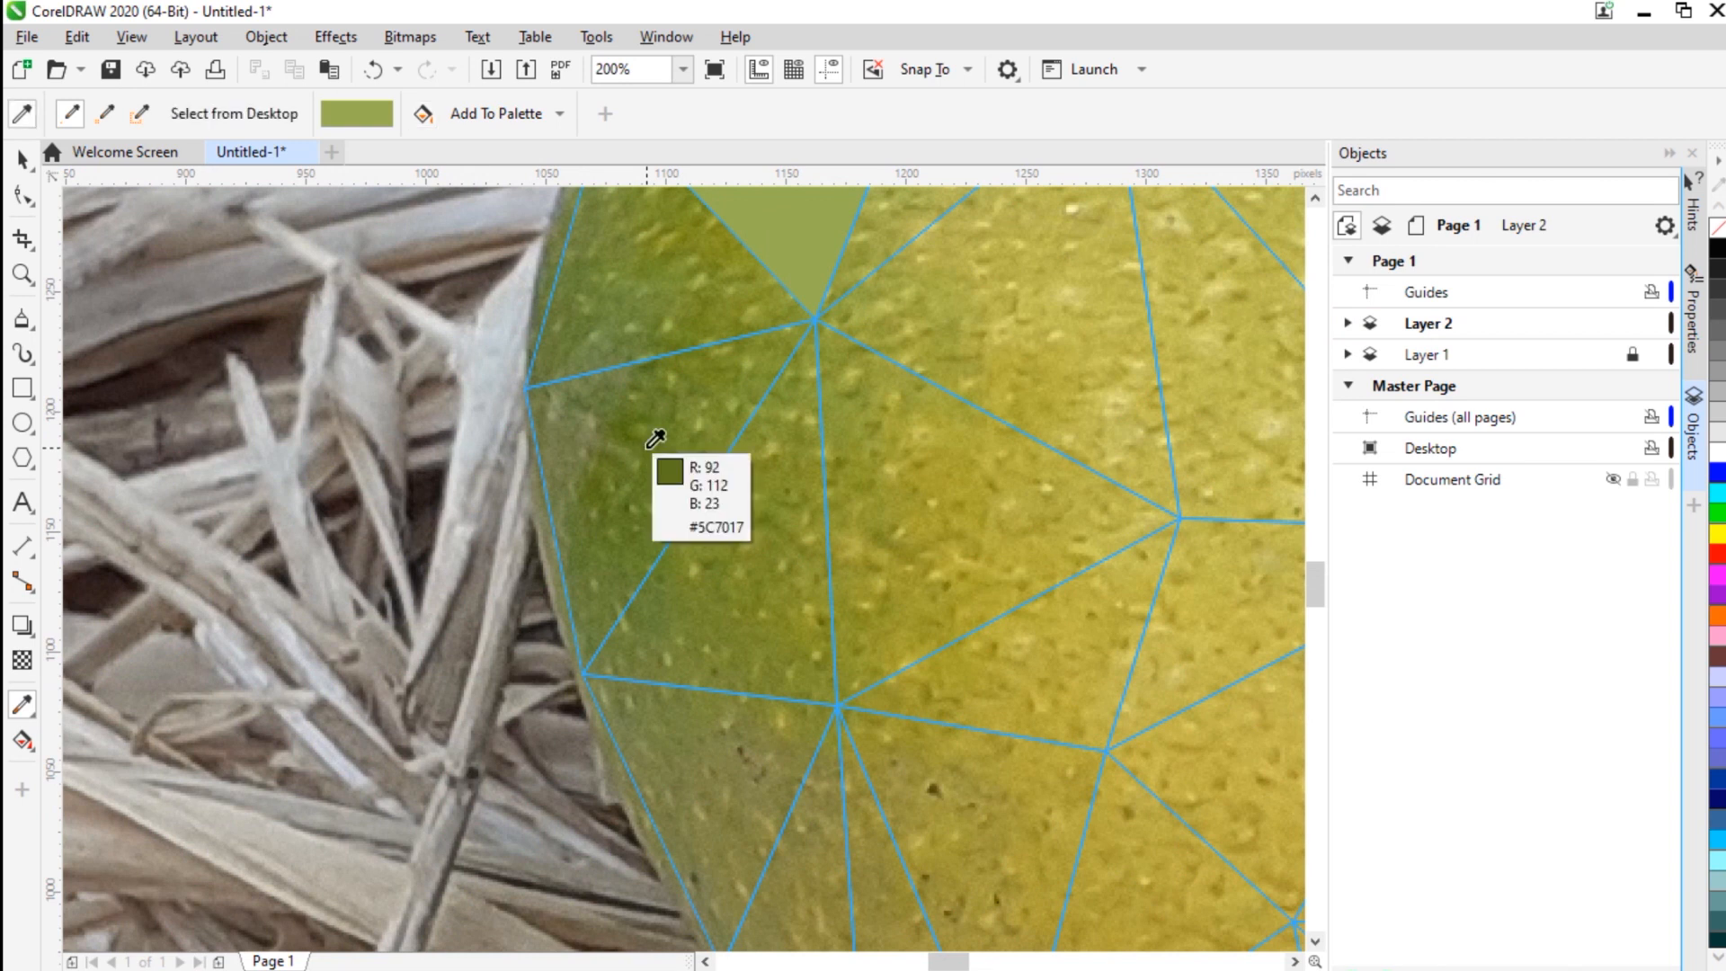
# Step: Fill the mango's left-edge triangles with dark greens sampled from the photo beneath each one
pyautogui.press('shift')
pyautogui.click(656, 437)
pyautogui.click(643, 446)
pyautogui.keyDown('shift'); pyautogui.click(670, 284); pyautogui.keyUp('shift')
pyautogui.click(671, 282)
# Step: Sample the photo's colour inside each lower-left edge triangle of the mango and fill that triangle with it
pyautogui.scroll(-2, 773, 537)
pyautogui.scroll(1, 737, 575)
pyautogui.keyDown('shift'); pyautogui.click(705, 574); pyautogui.keyUp('shift')
pyautogui.click(704, 574)
pyautogui.keyDown('shift'); pyautogui.click(749, 639); pyautogui.keyUp('shift')
pyautogui.click(749, 639)
pyautogui.keyDown('shift'); pyautogui.click(808, 706); pyautogui.keyUp('shift')
pyautogui.click(810, 707)
# Step: Continue along the mango's bottom edge, filling each triangle with the brown sampled from the photo inside it
pyautogui.keyDown('shift'); pyautogui.click(849, 792); pyautogui.keyUp('shift')
pyautogui.click(849, 792)
pyautogui.keyDown('shift'); pyautogui.click(914, 825); pyautogui.keyUp('shift')
pyautogui.click(911, 824)
pyautogui.scroll(-1, 910, 822)
pyautogui.scroll(1, 863, 719)
pyautogui.keyDown('shift'); pyautogui.click(556, 496); pyautogui.keyUp('shift')
pyautogui.click(555, 494)
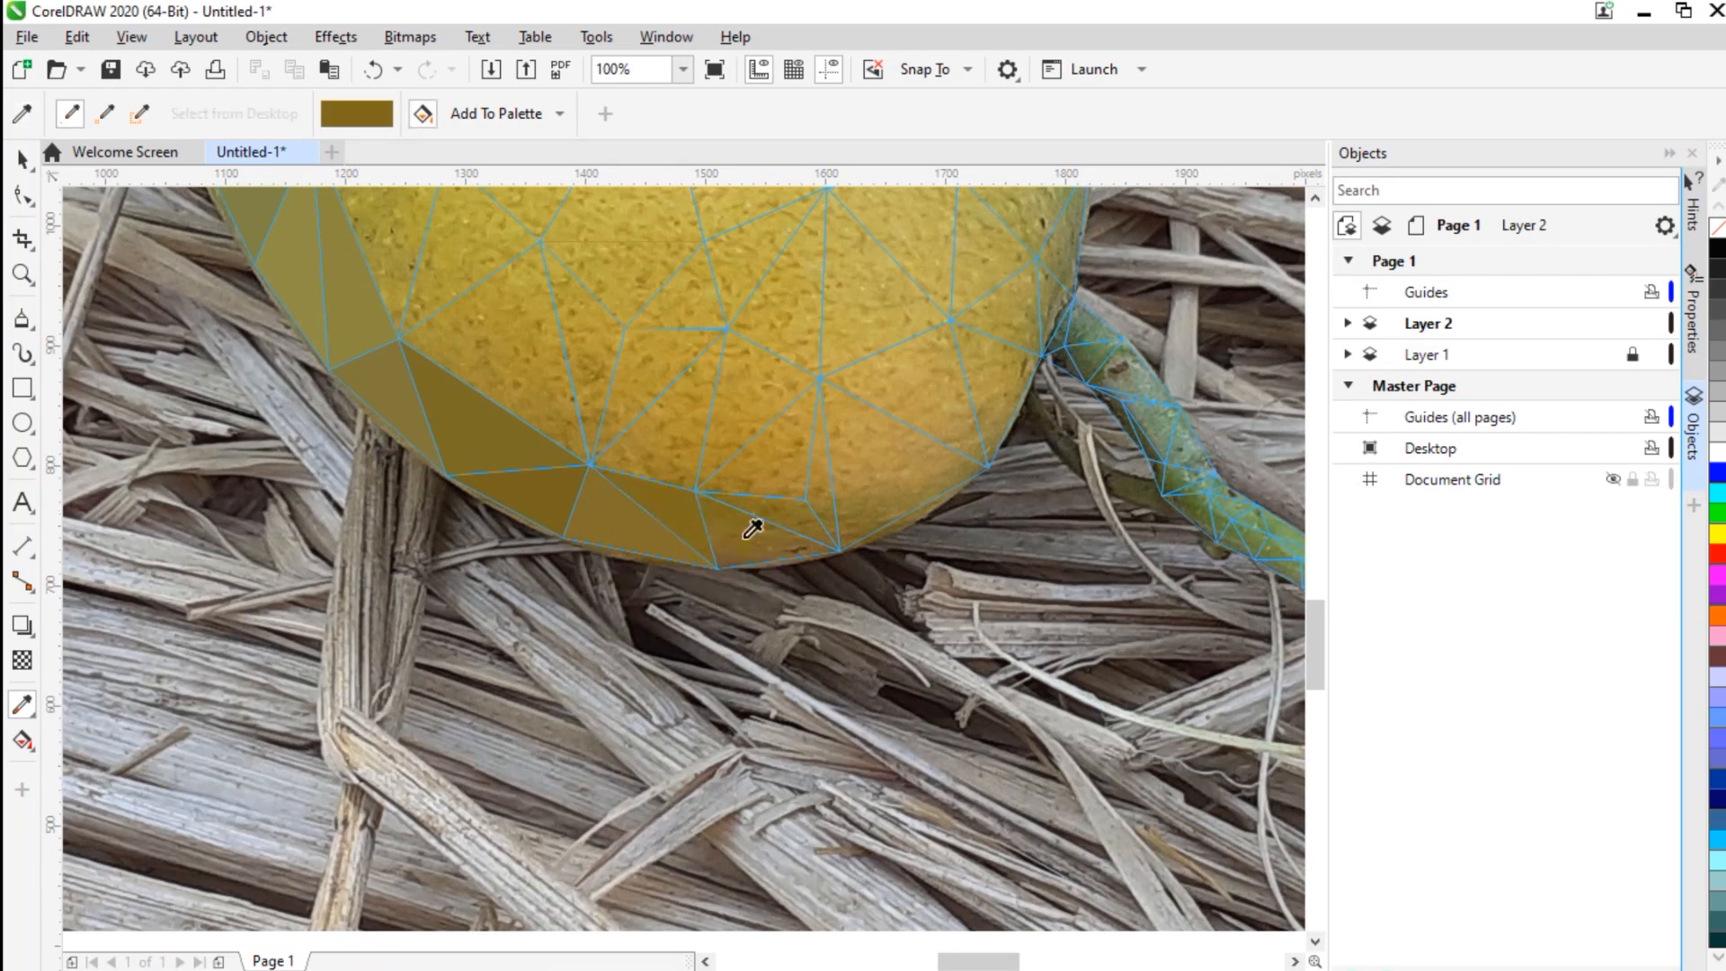
# Step: Fill the mango's lower-right edge triangle with brown sampled from the photo, undoing a misplaced fill on the way
pyautogui.keyDown('shift'); pyautogui.click(838, 510); pyautogui.keyUp('shift')
pyautogui.click(850, 504)
pyautogui.hotkey('ctrl', 'z')
pyautogui.keyDown('shift'); pyautogui.click(865, 488); pyautogui.keyUp('shift')
pyautogui.click(864, 488)
# Step: Fill the row of triangles just above the mango's bottom edge, right to left, with sampled golden browns
pyautogui.click(821, 458)
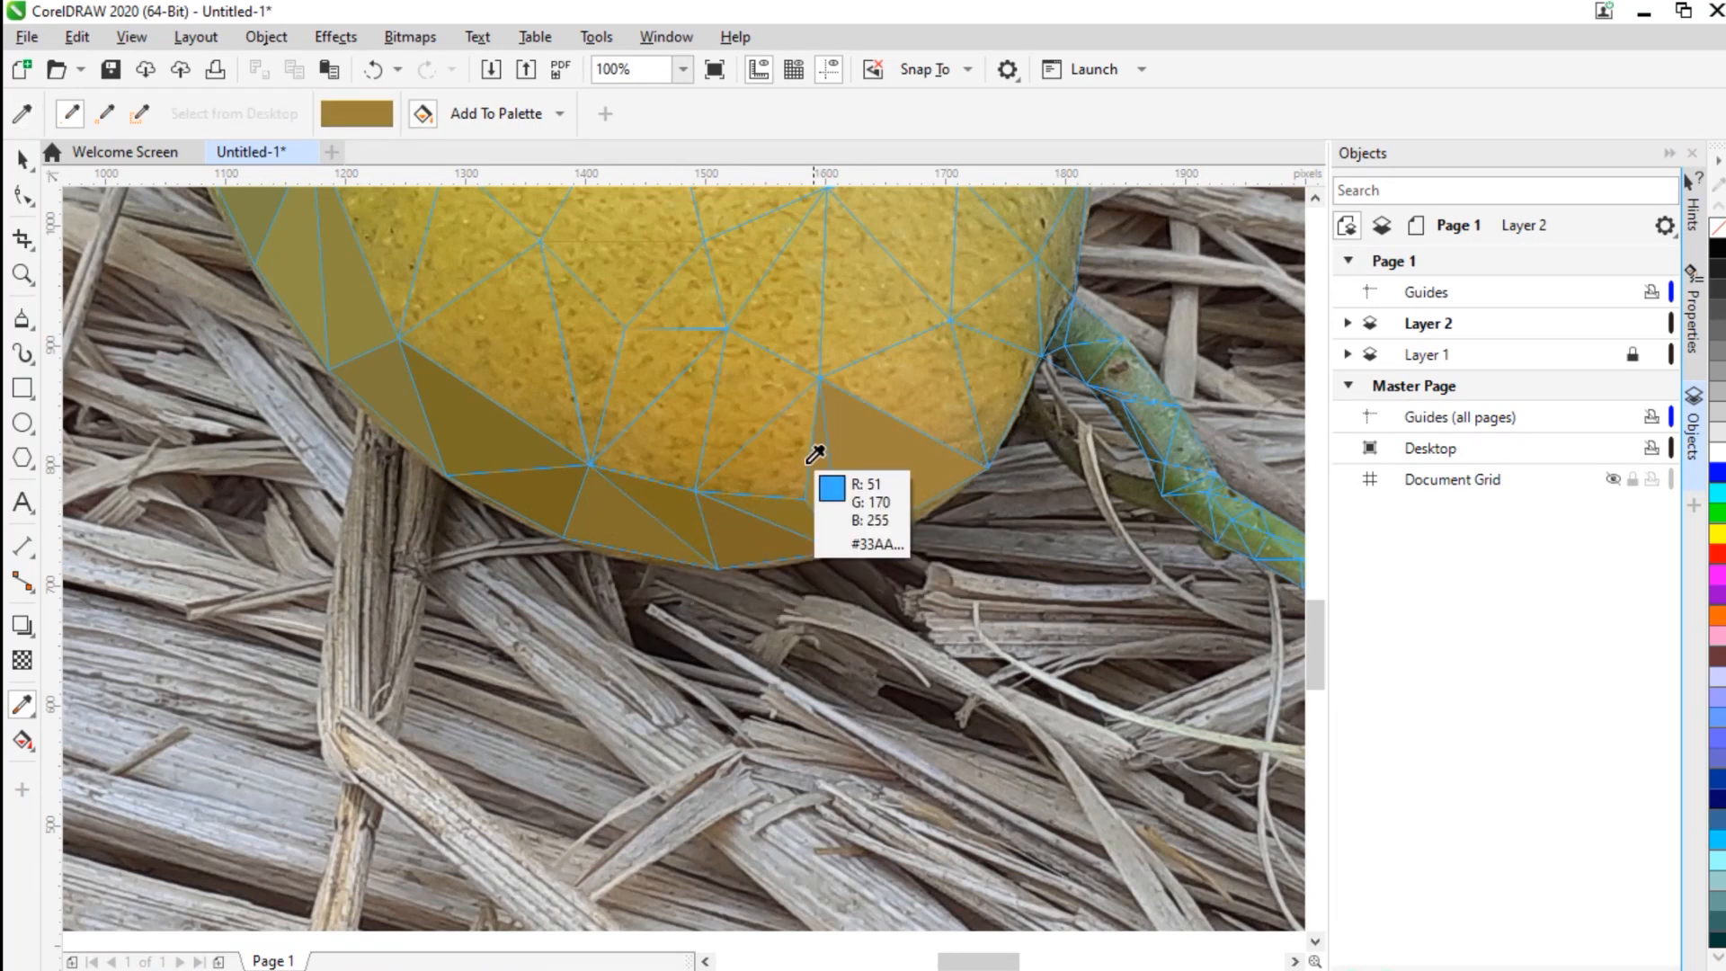
pyautogui.click(791, 452)
pyautogui.click(726, 410)
pyautogui.click(669, 418)
pyautogui.click(649, 373)
pyautogui.click(609, 342)
pyautogui.click(517, 345)
# Step: Fill the mango's lower-right triangles up to the stem joint with colours sampled from the photo
pyautogui.scroll(-1, 911, 445)
pyautogui.scroll(1, 684, 559)
pyautogui.click(705, 489)
pyautogui.click(774, 499)
pyautogui.keyDown('shift'); pyautogui.click(789, 414); pyautogui.keyUp('shift')
pyautogui.click(788, 414)
pyautogui.click(821, 417)
pyautogui.click(840, 391)
pyautogui.click(856, 439)
# Step: Fill the small triangles at the top of the stem with dark and green tones sampled from the photo
pyautogui.scroll(2, 847, 452)
pyautogui.click(777, 447)
pyautogui.keyDown('shift'); pyautogui.click(796, 506); pyautogui.keyUp('shift')
pyautogui.click(796, 506)
pyautogui.keyDown('shift'); pyautogui.click(908, 512); pyautogui.keyUp('shift')
pyautogui.click(908, 513)
pyautogui.keyDown('shift'); pyautogui.click(1016, 546); pyautogui.keyUp('shift')
pyautogui.click(1016, 546)
# Step: Undo the misplaced stem fill and colour the triangles of the stem's upper middle section with sampled tones
pyautogui.scroll(-1, 1017, 548)
pyautogui.scroll(1, 1027, 559)
pyautogui.hotkey('ctrl', 'z')
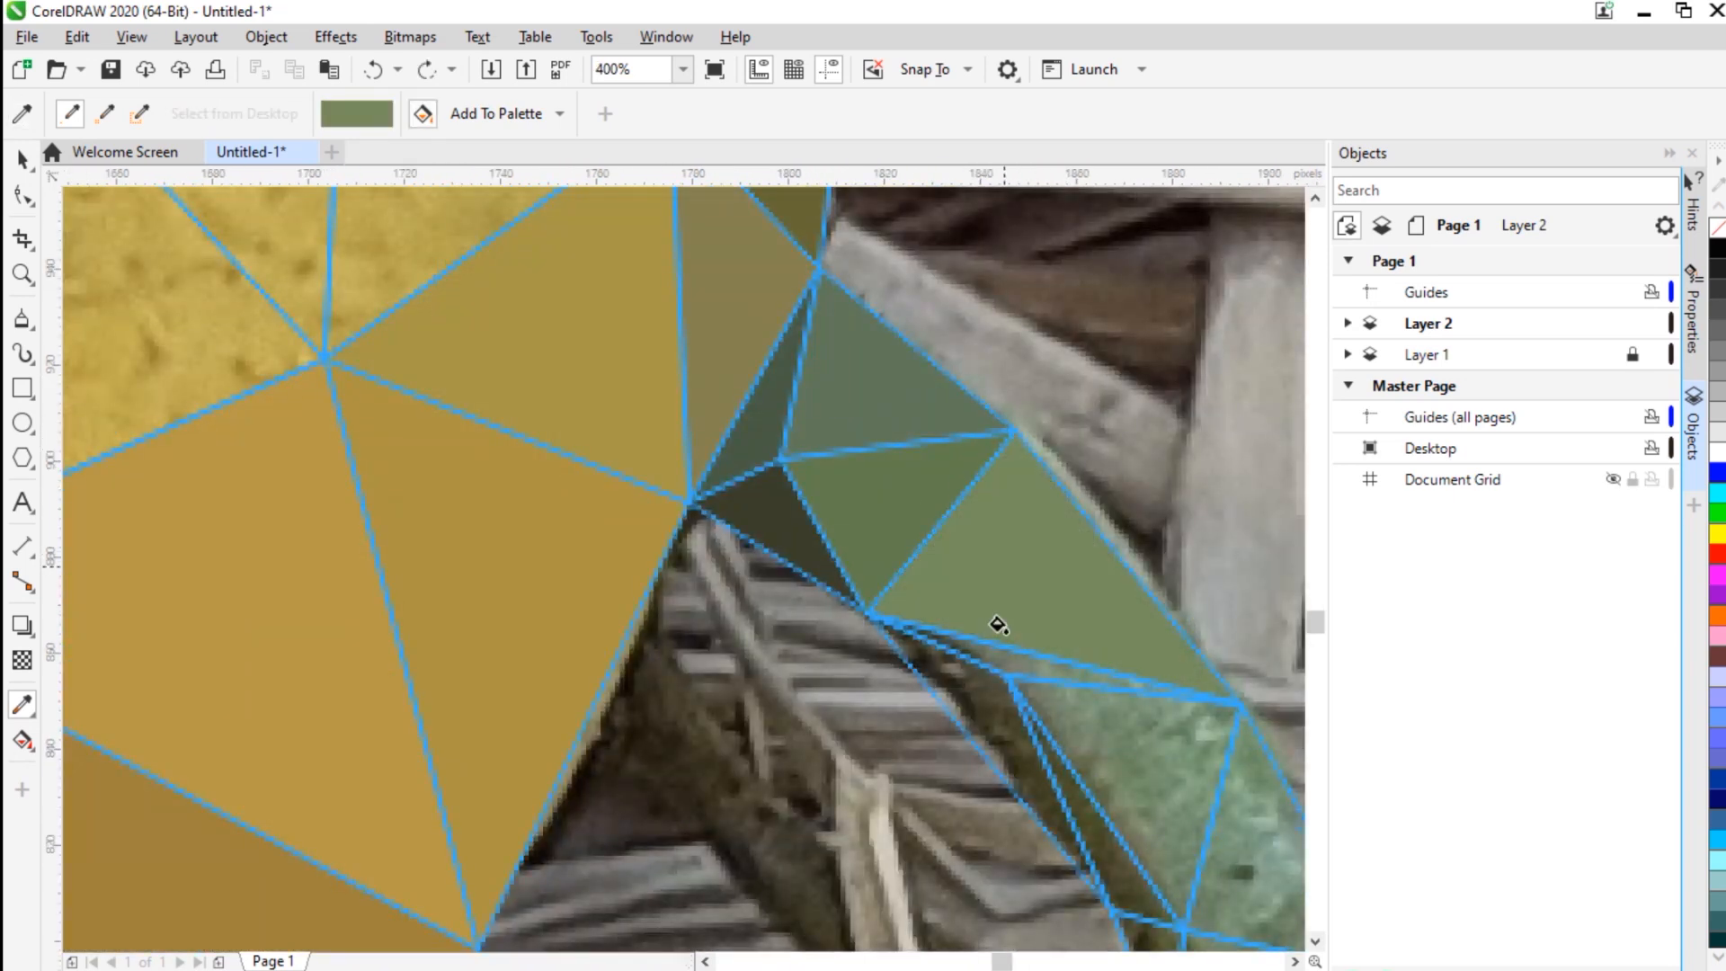
pyautogui.keyDown('shift'); pyautogui.click(999, 692); pyautogui.keyUp('shift')
pyautogui.click(1000, 692)
pyautogui.moveTo(1128, 725); pyautogui.dragTo(607, 494)
pyautogui.keyDown('shift'); pyautogui.click(608, 496); pyautogui.keyUp('shift')
pyautogui.click(608, 496)
# Step: Fill the triangles leading into the stem's bend with sampled greens and browns, correcting one wrong fill
pyautogui.keyDown('shift'); pyautogui.click(600, 636); pyautogui.keyUp('shift')
pyautogui.click(600, 636)
pyautogui.keyDown('shift'); pyautogui.click(731, 642); pyautogui.keyUp('shift')
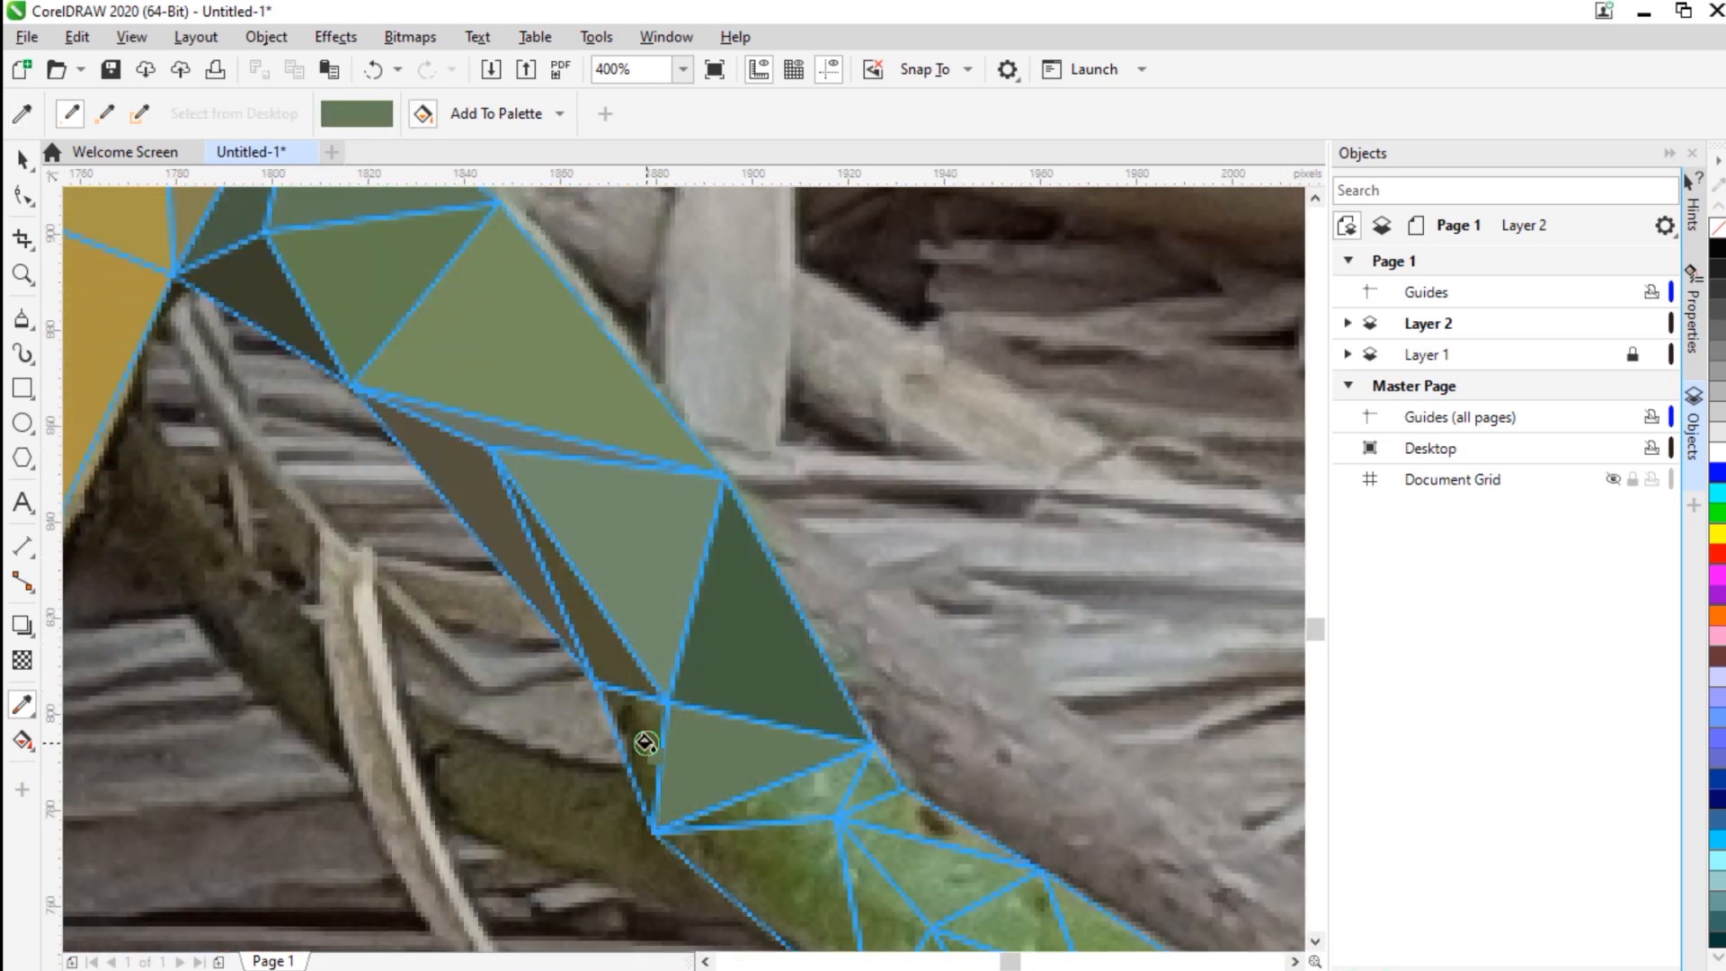
pyautogui.scroll(1, 664, 732)
pyautogui.hotkey('ctrl', 'z')
pyautogui.keyDown('shift'); pyautogui.click(635, 734); pyautogui.keyUp('shift')
pyautogui.click(635, 733)
# Step: Fill the small triangles just past the stem's bend with greens sampled from the photo
pyautogui.scroll(1, 634, 736)
pyautogui.scroll(-2, 526, 557)
pyautogui.moveTo(615, 676); pyautogui.dragTo(470, 558)
pyautogui.keyDown('shift'); pyautogui.click(490, 559); pyautogui.keyUp('shift')
pyautogui.keyDown('shift'); pyautogui.click(495, 511); pyautogui.keyUp('shift')
pyautogui.click(495, 511)
pyautogui.keyDown('shift'); pyautogui.click(515, 530); pyautogui.keyUp('shift')
pyautogui.scroll(3, 515, 532)
pyautogui.keyDown('shift'); pyautogui.click(550, 491); pyautogui.keyUp('shift')
pyautogui.click(550, 490)
# Step: Fill the triangles across the stem's lower section with greens sampled from the photo
pyautogui.scroll(-1, 543, 390)
pyautogui.keyDown('shift'); pyautogui.click(545, 384); pyautogui.keyUp('shift')
pyautogui.click(563, 623)
pyautogui.keyDown('shift'); pyautogui.click(681, 789); pyautogui.keyUp('shift')
pyautogui.click(681, 789)
pyautogui.keyDown('shift'); pyautogui.click(760, 775); pyautogui.keyUp('shift')
pyautogui.click(760, 775)
pyautogui.keyDown('shift'); pyautogui.click(797, 643); pyautogui.keyUp('shift')
pyautogui.click(797, 644)
# Step: Fill the remaining narrow triangles at the stem's tip with light and olive greens sampled from the photo
pyautogui.scroll(-1, 854, 711)
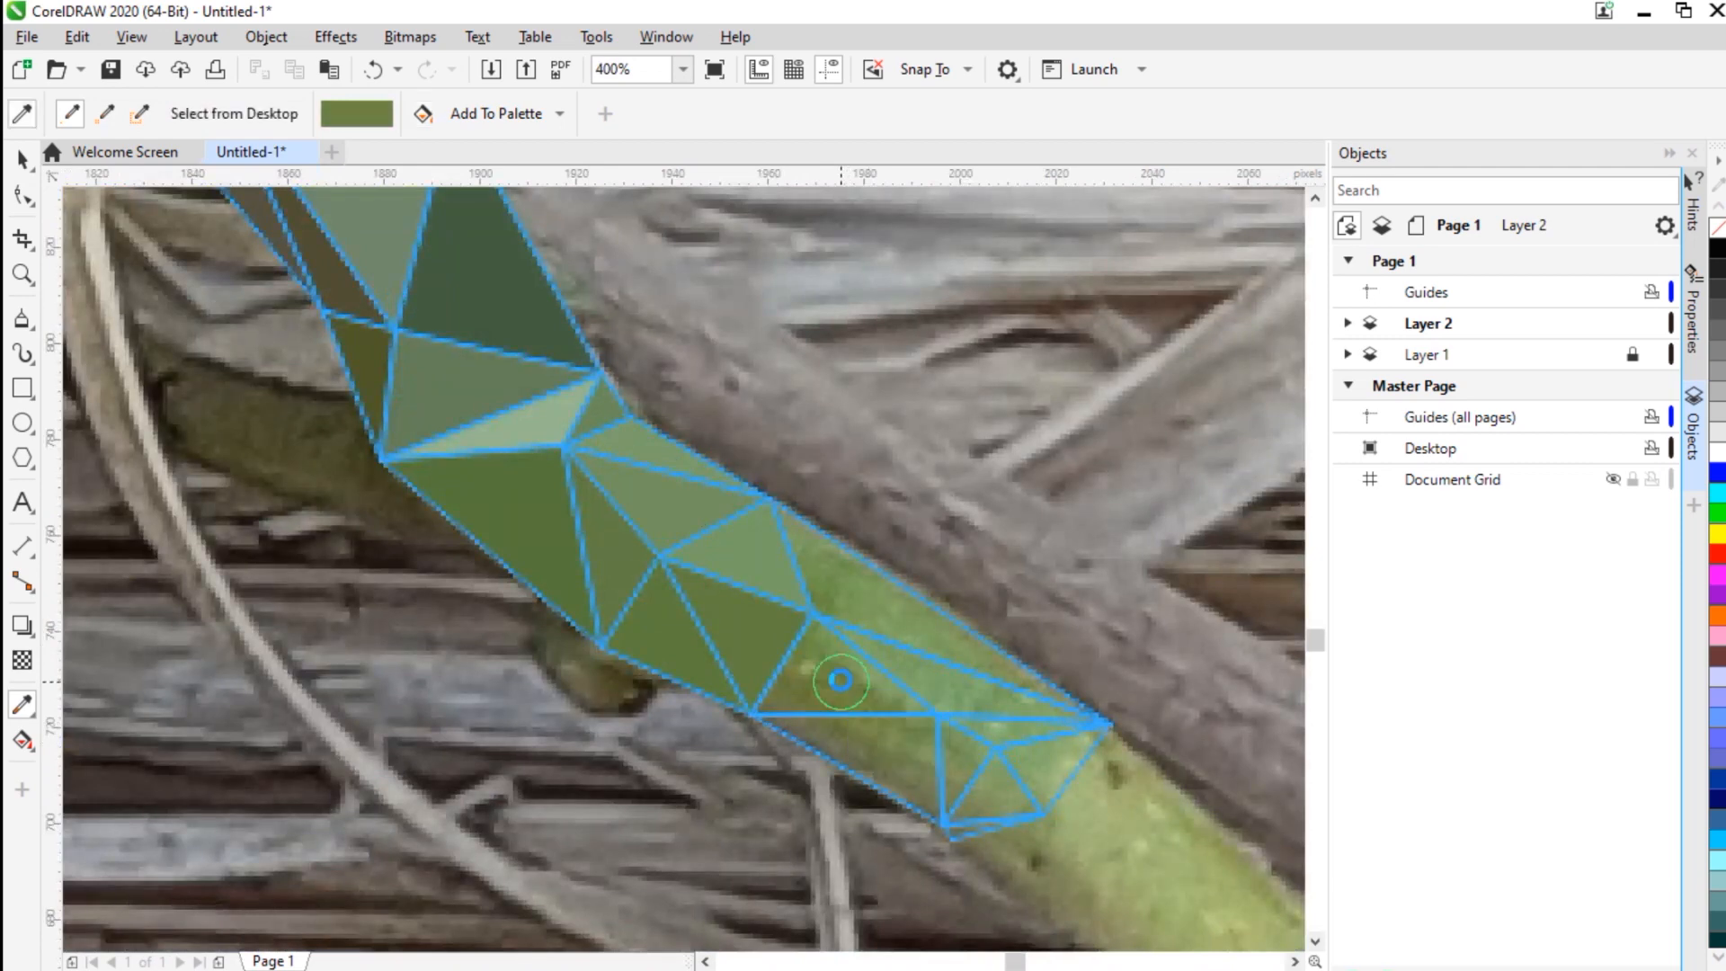
pyautogui.click(927, 679)
pyautogui.keyDown('shift'); pyautogui.click(901, 746); pyautogui.keyUp('shift')
pyautogui.click(901, 746)
pyautogui.click(966, 755)
pyautogui.keyDown('shift'); pyautogui.click(1008, 766); pyautogui.keyUp('shift')
pyautogui.scroll(2, 979, 837)
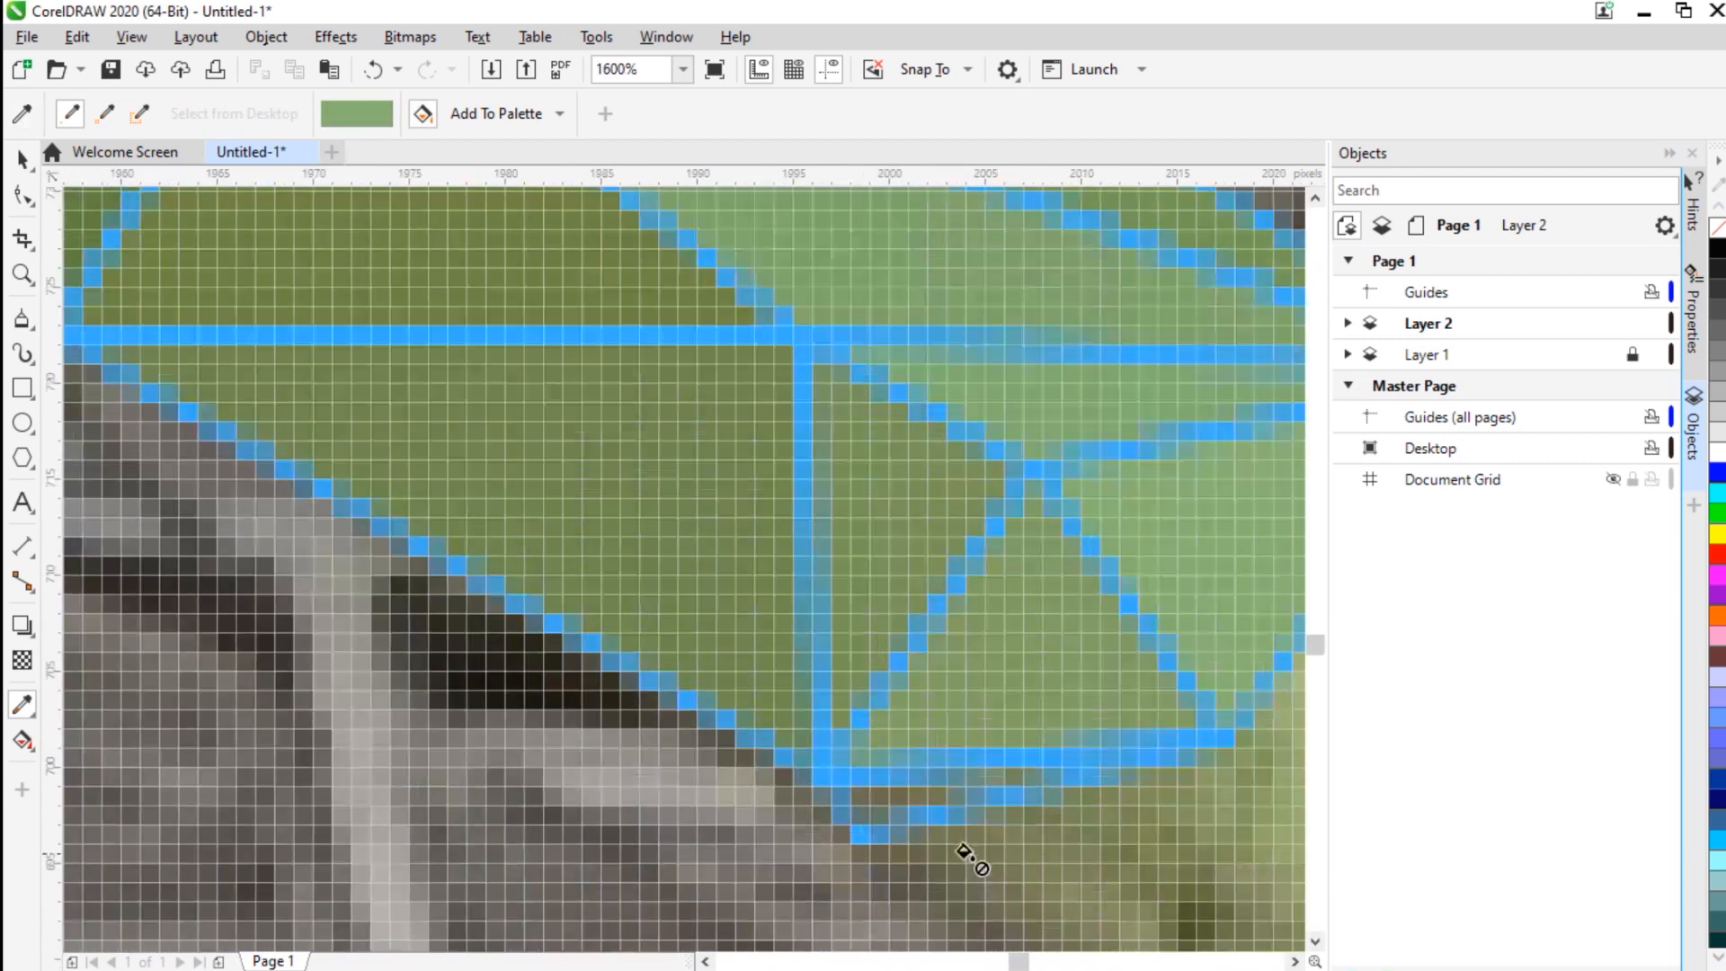
pyautogui.keyDown('shift'); pyautogui.click(892, 794); pyautogui.keyUp('shift')
# Step: Fill the unfilled triangles across the mango's lower middle, right to left, with yellows sampled from the photo
pyautogui.scroll(-2, 892, 793)
pyautogui.scroll(-2, 893, 794)
pyautogui.keyDown('shift'); pyautogui.click(674, 624); pyautogui.keyUp('shift')
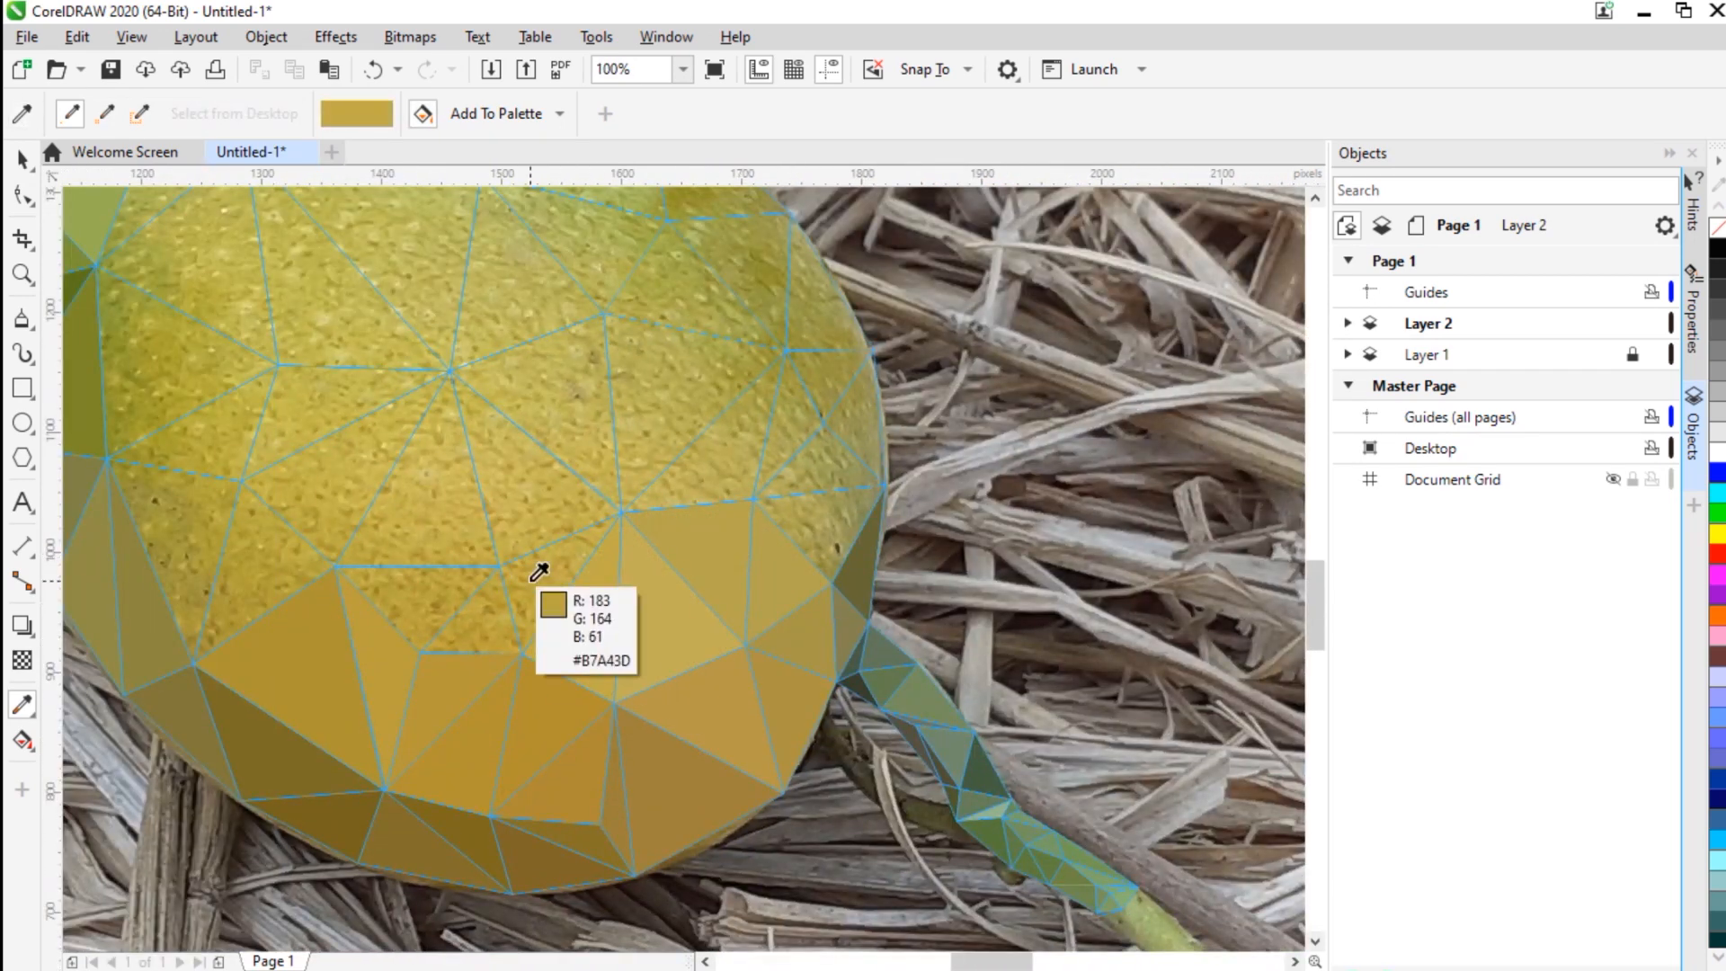
pyautogui.keyDown('shift'); pyautogui.click(428, 602); pyautogui.keyUp('shift')
pyautogui.click(429, 602)
pyautogui.keyDown('shift'); pyautogui.click(283, 564); pyautogui.keyUp('shift')
pyautogui.click(283, 563)
pyautogui.keyDown('shift'); pyautogui.click(192, 545); pyautogui.keyUp('shift')
pyautogui.click(192, 545)
# Step: Fill the inner triangles at the mango's upper left with yellow-greens sampled from the photo
pyautogui.scroll(1, 207, 403)
pyautogui.scroll(-1, 651, 778)
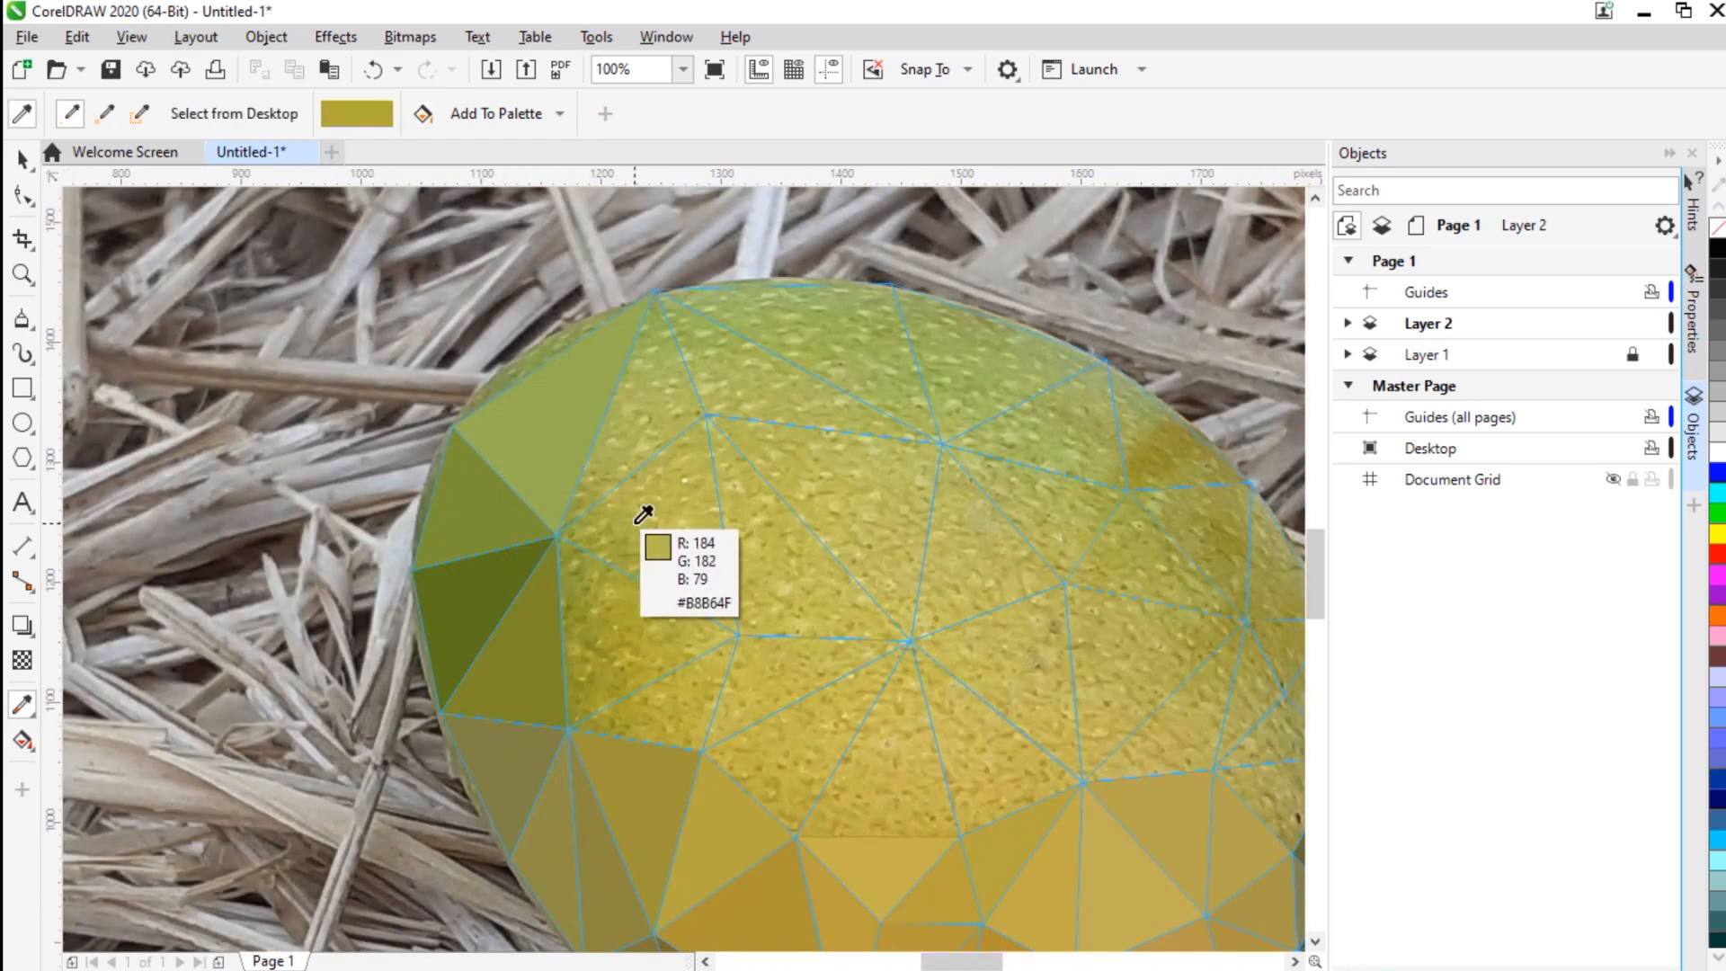
pyautogui.click(661, 526)
pyautogui.keyDown('shift'); pyautogui.click(639, 425); pyautogui.keyUp('shift')
pyautogui.click(639, 425)
# Step: Fill the triangles left of the mango's centre with yellows sampled from the photo
pyautogui.keyDown('shift'); pyautogui.click(685, 713); pyautogui.keyUp('shift')
pyautogui.click(684, 713)
pyautogui.keyDown('shift'); pyautogui.click(750, 688); pyautogui.keyUp('shift')
pyautogui.click(750, 687)
pyautogui.click(781, 766)
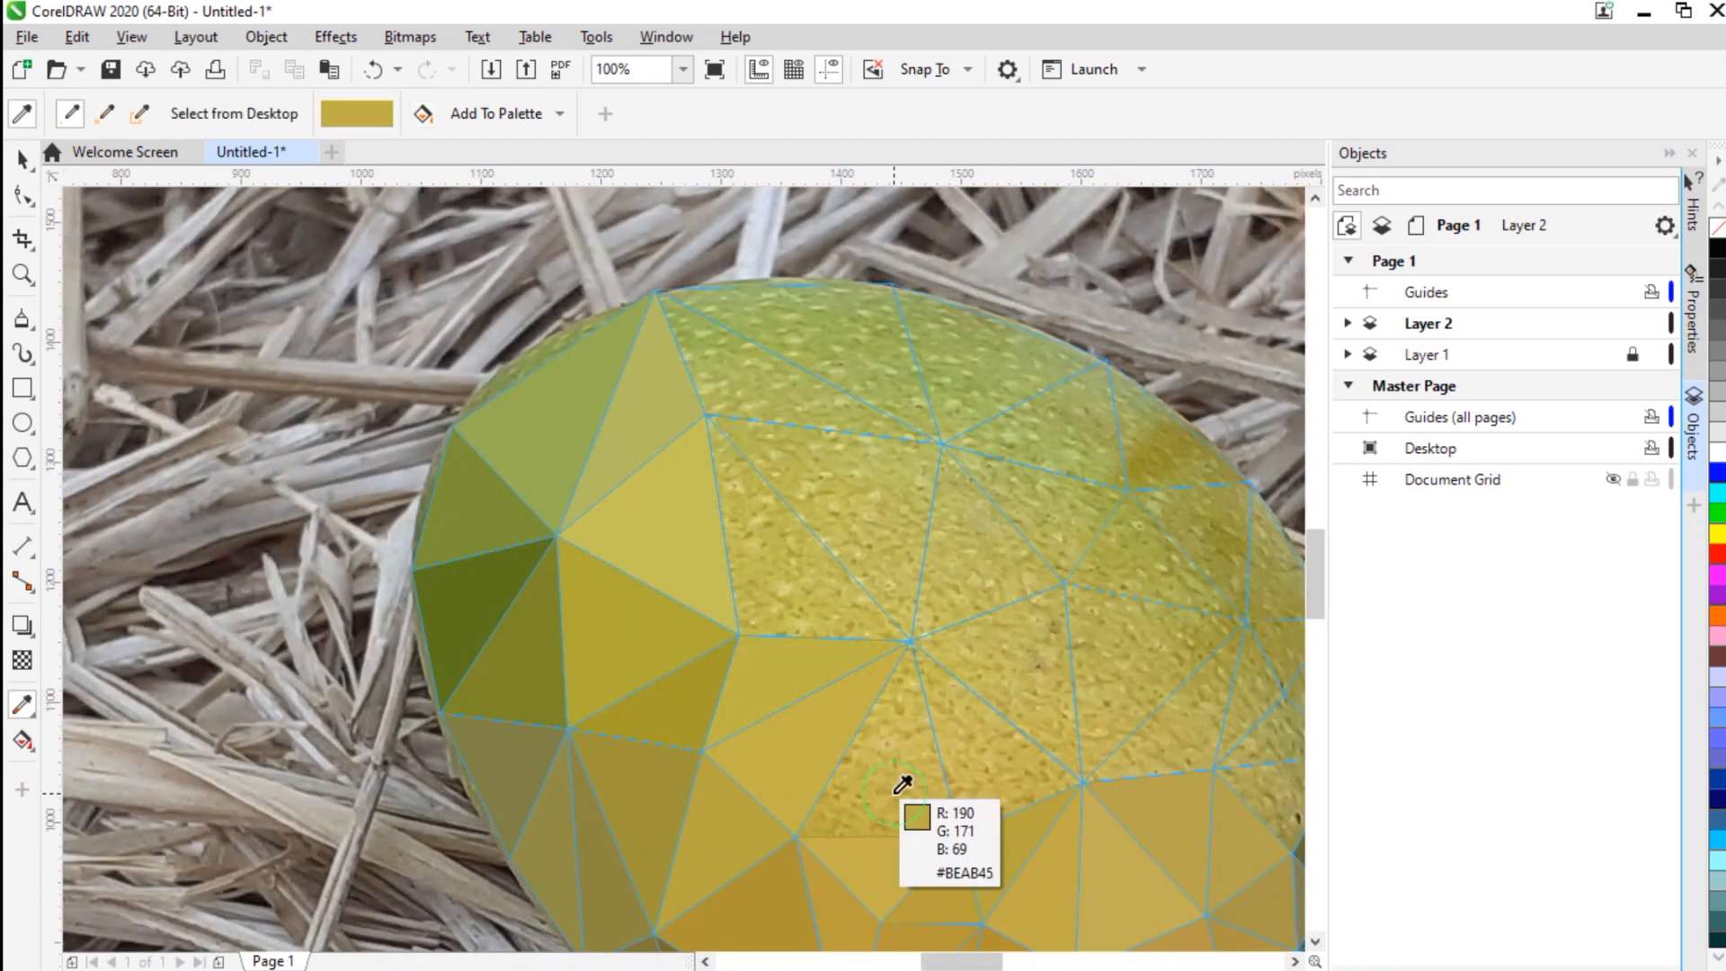
# Step: Fill the triangles around the mango's centre and up to its top edge with sampled yellows and greens
pyautogui.click(1002, 675)
pyautogui.click(978, 562)
pyautogui.click(890, 538)
pyautogui.click(780, 575)
pyautogui.click(773, 368)
pyautogui.click(826, 333)
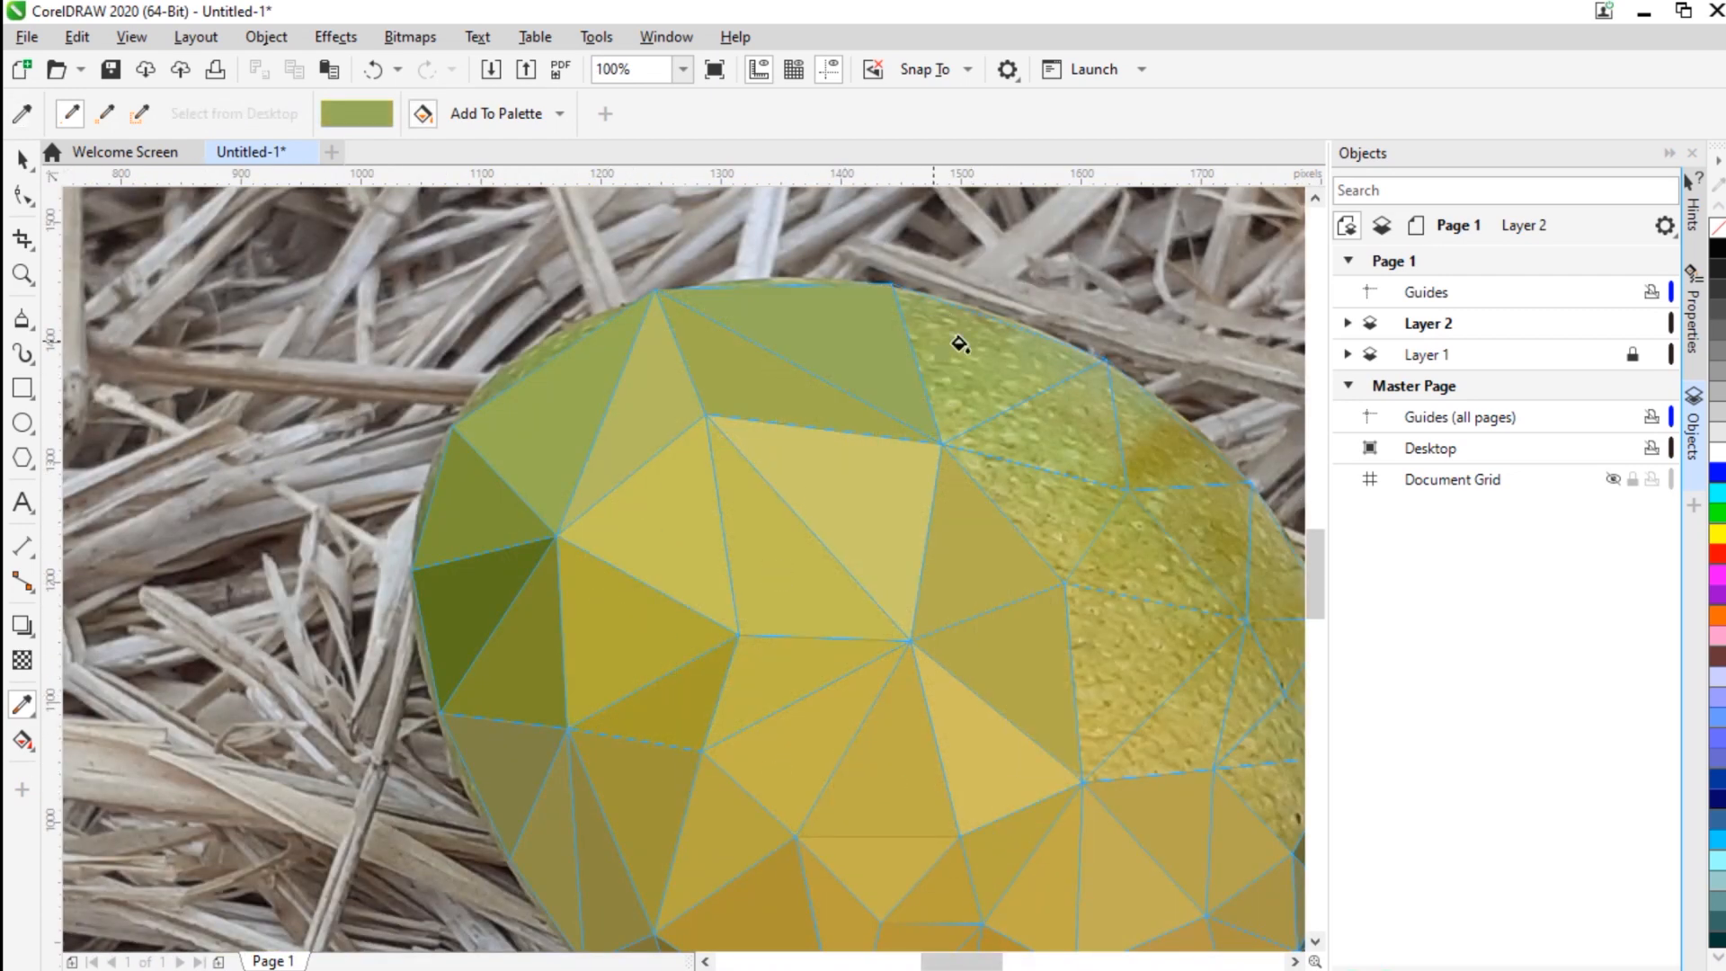
# Step: Fill the mango's upper-right triangles, along the edge and just inside it, with greens sampled from the photo
pyautogui.click(960, 346)
pyautogui.click(1056, 427)
pyautogui.click(1043, 503)
pyautogui.moveTo(1085, 540); pyautogui.dragTo(588, 477)
pyautogui.keyDown('shift'); pyautogui.click(647, 337); pyautogui.keyUp('shift')
pyautogui.click(652, 359)
pyautogui.keyDown('shift'); pyautogui.click(703, 452); pyautogui.keyUp('shift')
pyautogui.click(705, 463)
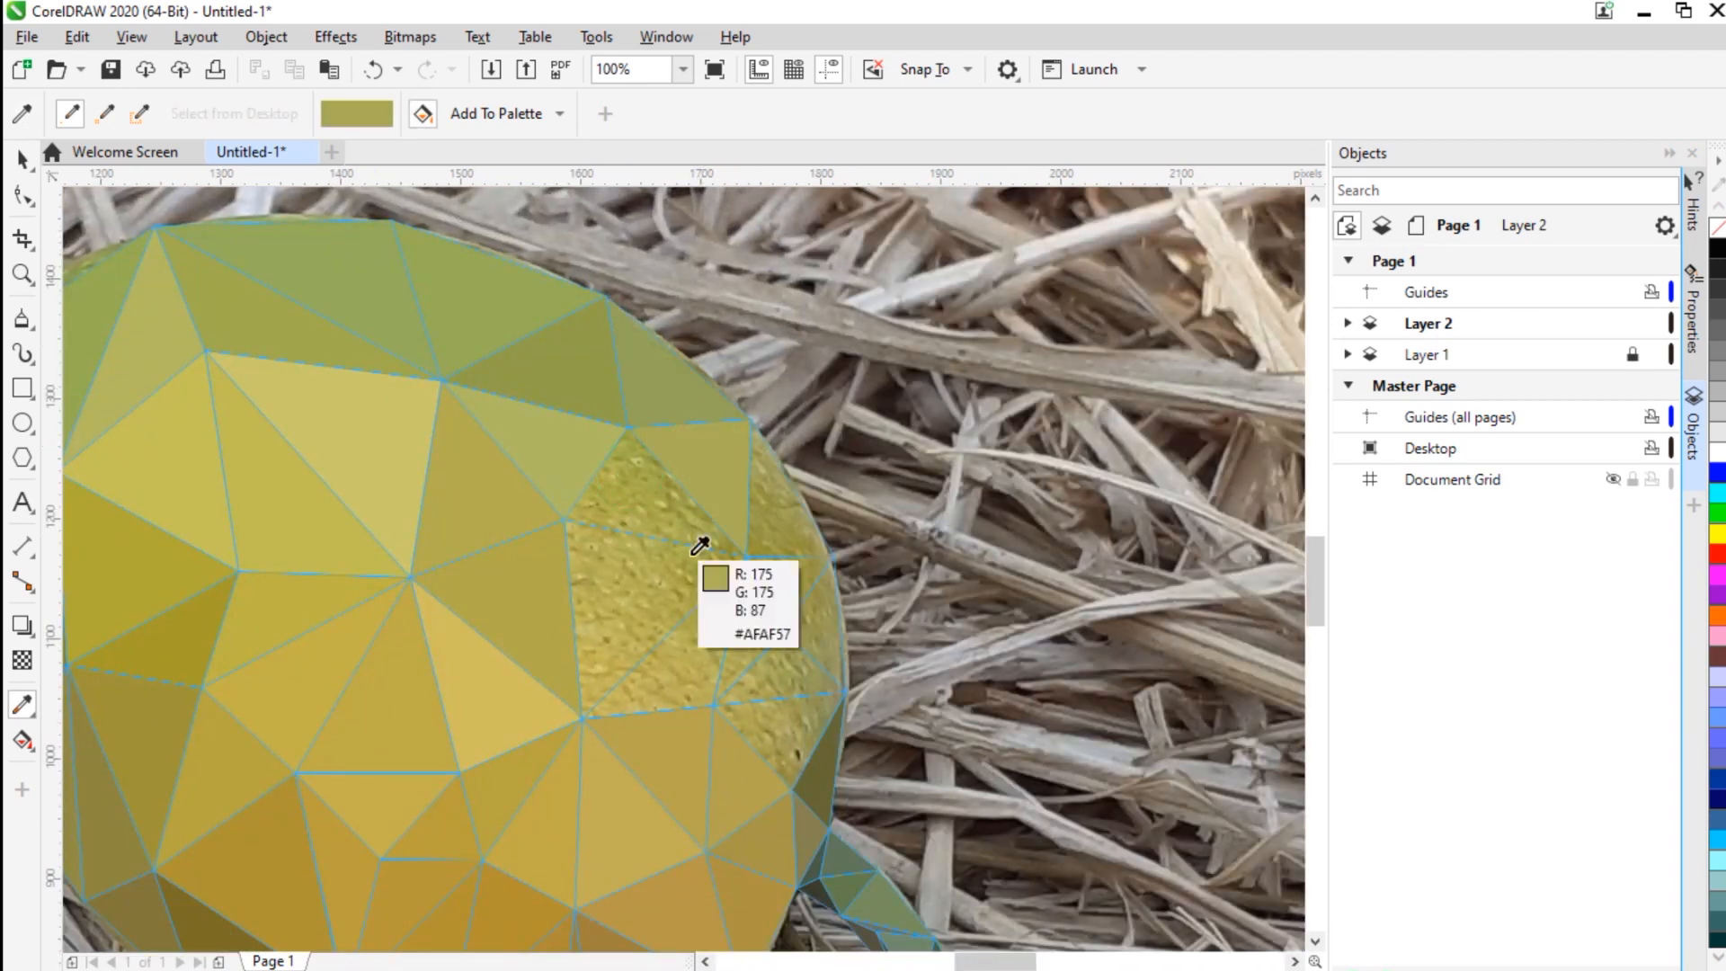
# Step: Fill the remaining triangles on the mango's right side with yellow and olive tones sampled from the photo
pyautogui.keyDown('shift'); pyautogui.click(652, 567); pyautogui.keyUp('shift')
pyautogui.click(651, 575)
pyautogui.keyDown('shift'); pyautogui.click(685, 659); pyautogui.keyUp('shift')
pyautogui.click(685, 659)
pyautogui.keyDown('shift'); pyautogui.click(744, 635); pyautogui.keyUp('shift')
pyautogui.click(744, 636)
pyautogui.click(779, 676)
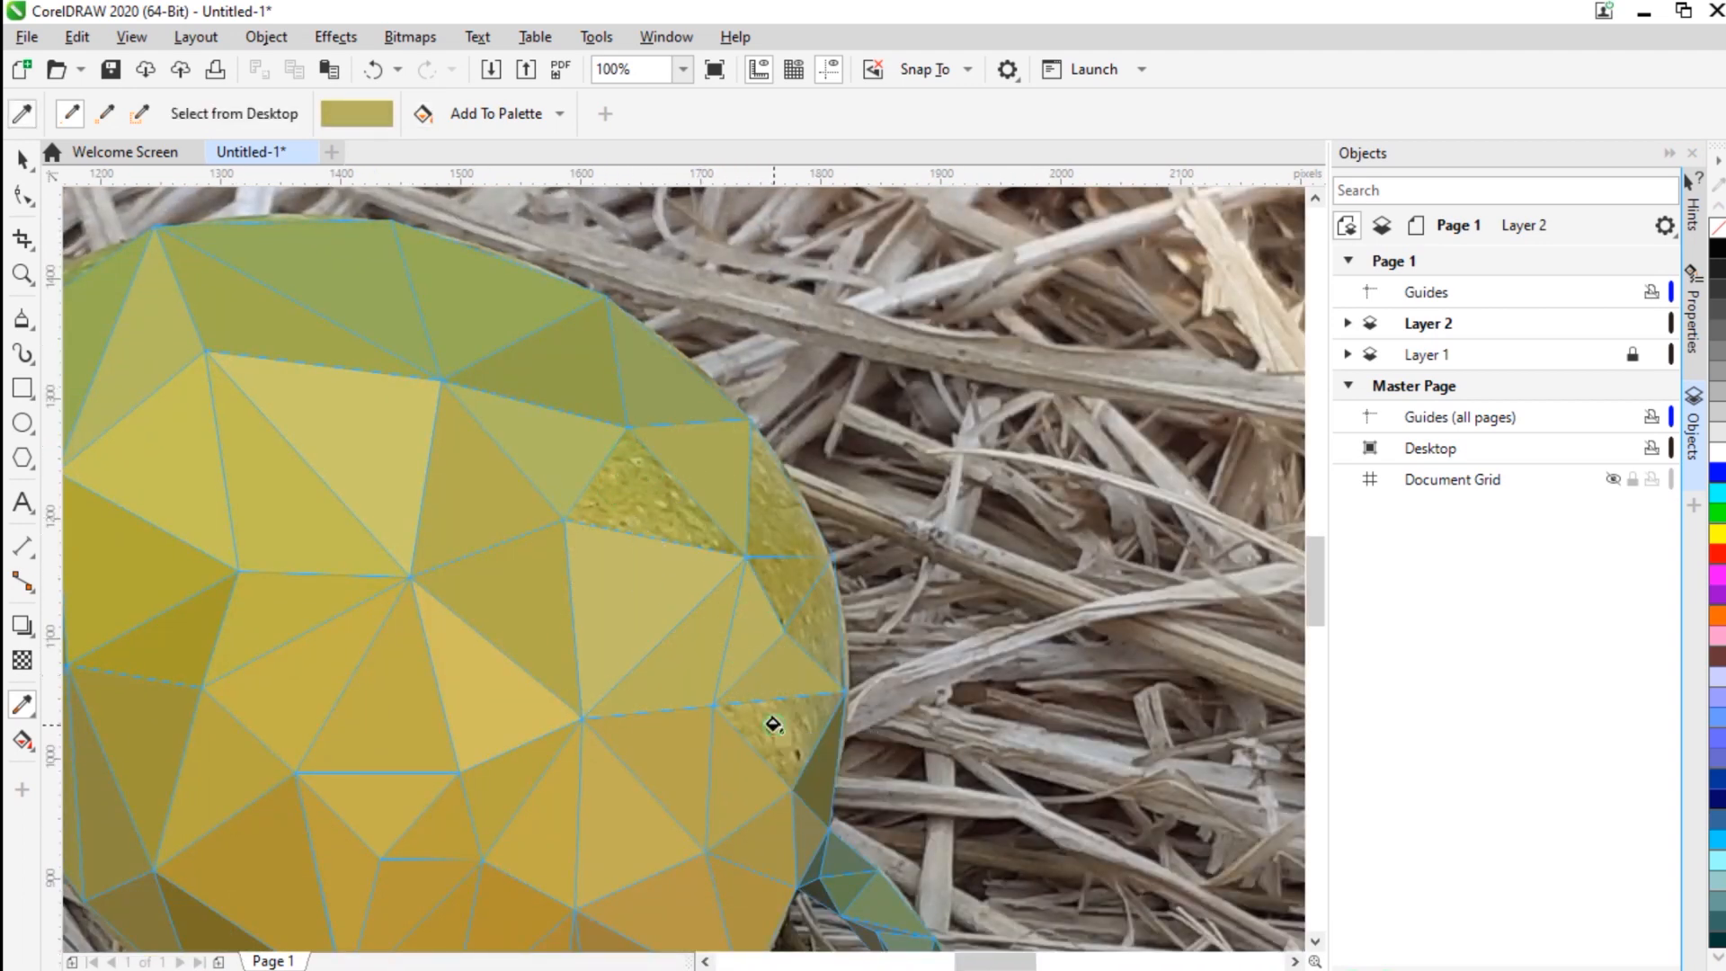
pyautogui.click(780, 725)
pyautogui.click(820, 636)
# Step: Draw the missing closed triangle over the gap in the mango's upper-right interior, snapping to the neighbouring corners
pyautogui.scroll(-1, 782, 534)
pyautogui.scroll(2, 780, 629)
pyautogui.scroll(-2, 740, 520)
pyautogui.scroll(2, 707, 460)
pyautogui.click(22, 322)
pyautogui.click(595, 659)
pyautogui.click(959, 734)
pyautogui.click(595, 658)
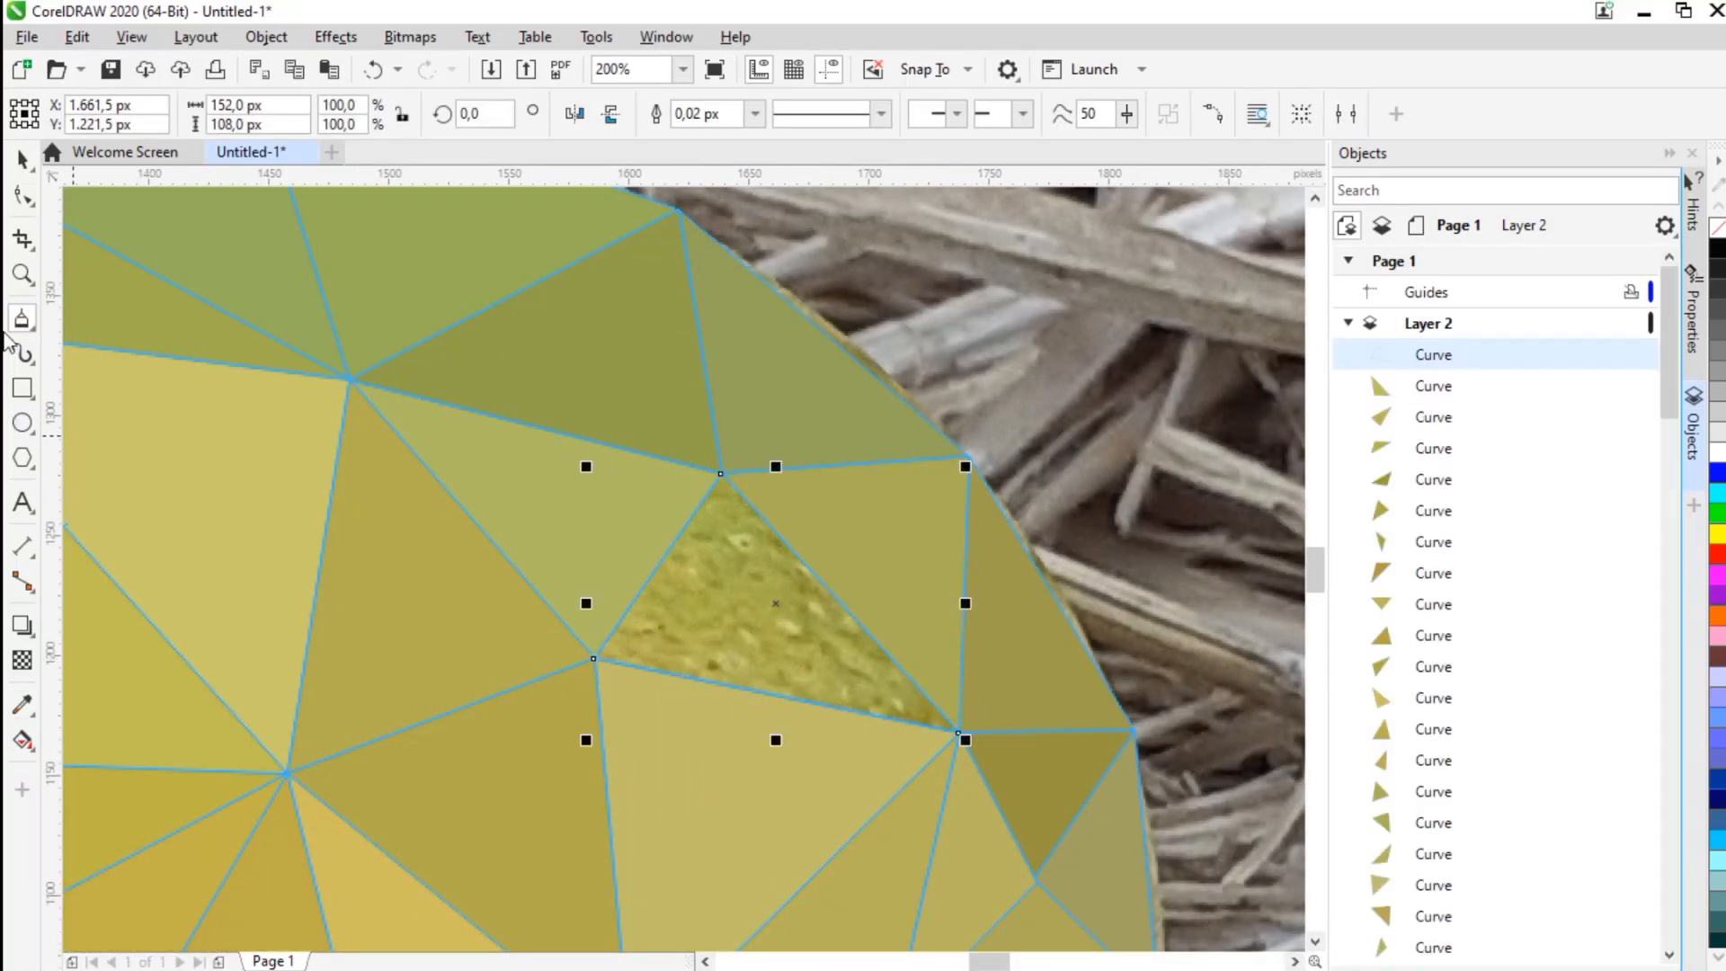
# Step: Sample the photo's colour inside the new triangle with the Color Eyedropper and fill the triangle with it
pyautogui.click(22, 706)
pyautogui.click(719, 615)
pyautogui.click(721, 615)
pyautogui.scroll(-1, 721, 615)
pyautogui.scroll(-2, 721, 615)
pyautogui.scroll(1, 795, 734)
# Step: Hide the photo on Layer 1, return to the Pick tool and deselect everything
pyautogui.moveTo(1668, 406); pyautogui.dragTo(1687, 958)
pyautogui.click(1591, 824)
pyautogui.press('space')
pyautogui.click(192, 332)
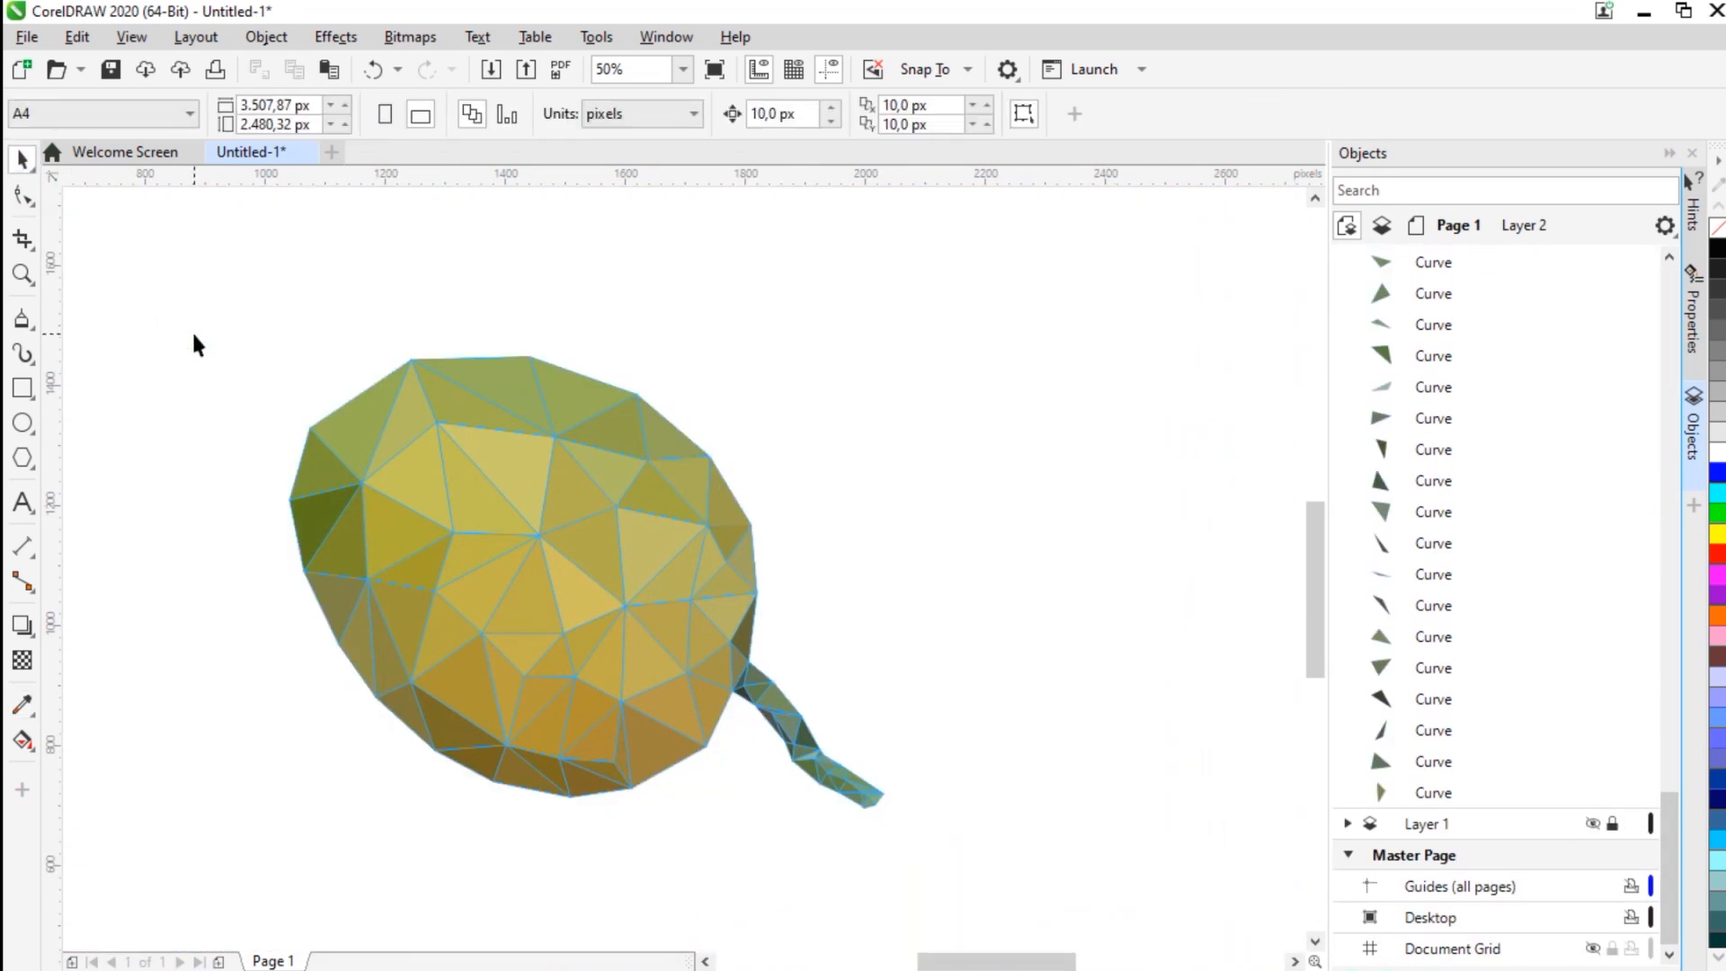
# Step: Select all the triangles and set their outline width to None
pyautogui.hotkey('ctrl', 'a')
pyautogui.click(1060, 113)
pyautogui.click(997, 133)
pyautogui.hotkey('ctrl', 'g')
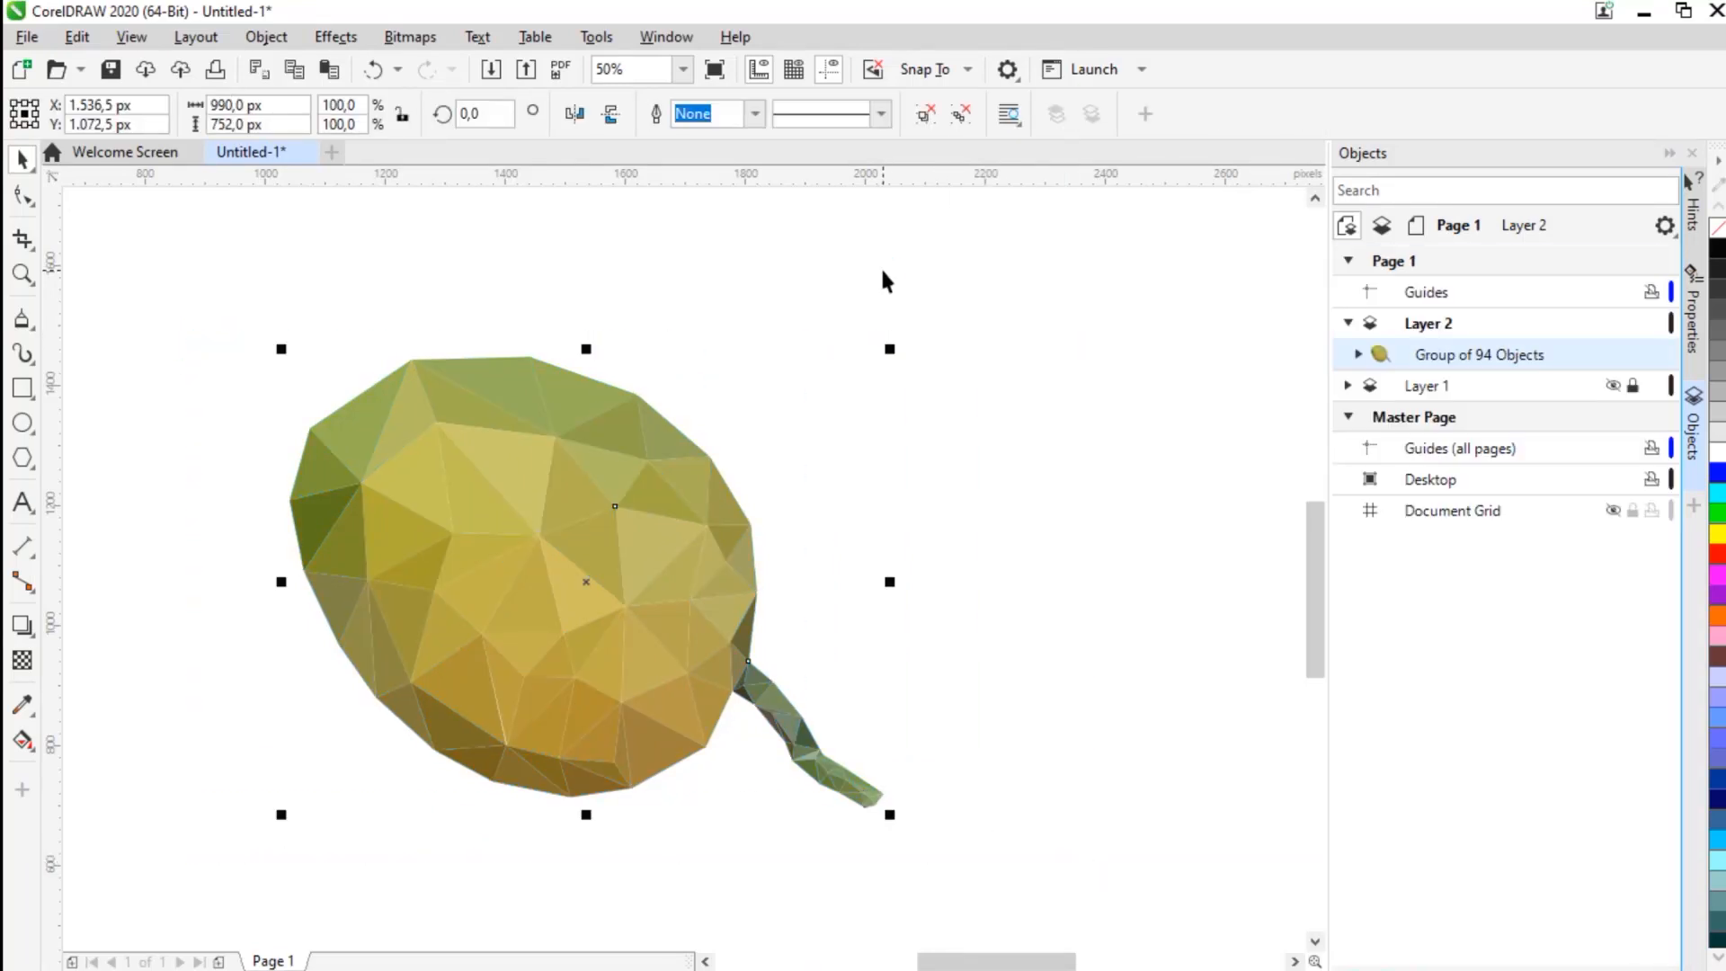
pyautogui.hotkey('ctrl', 'f')
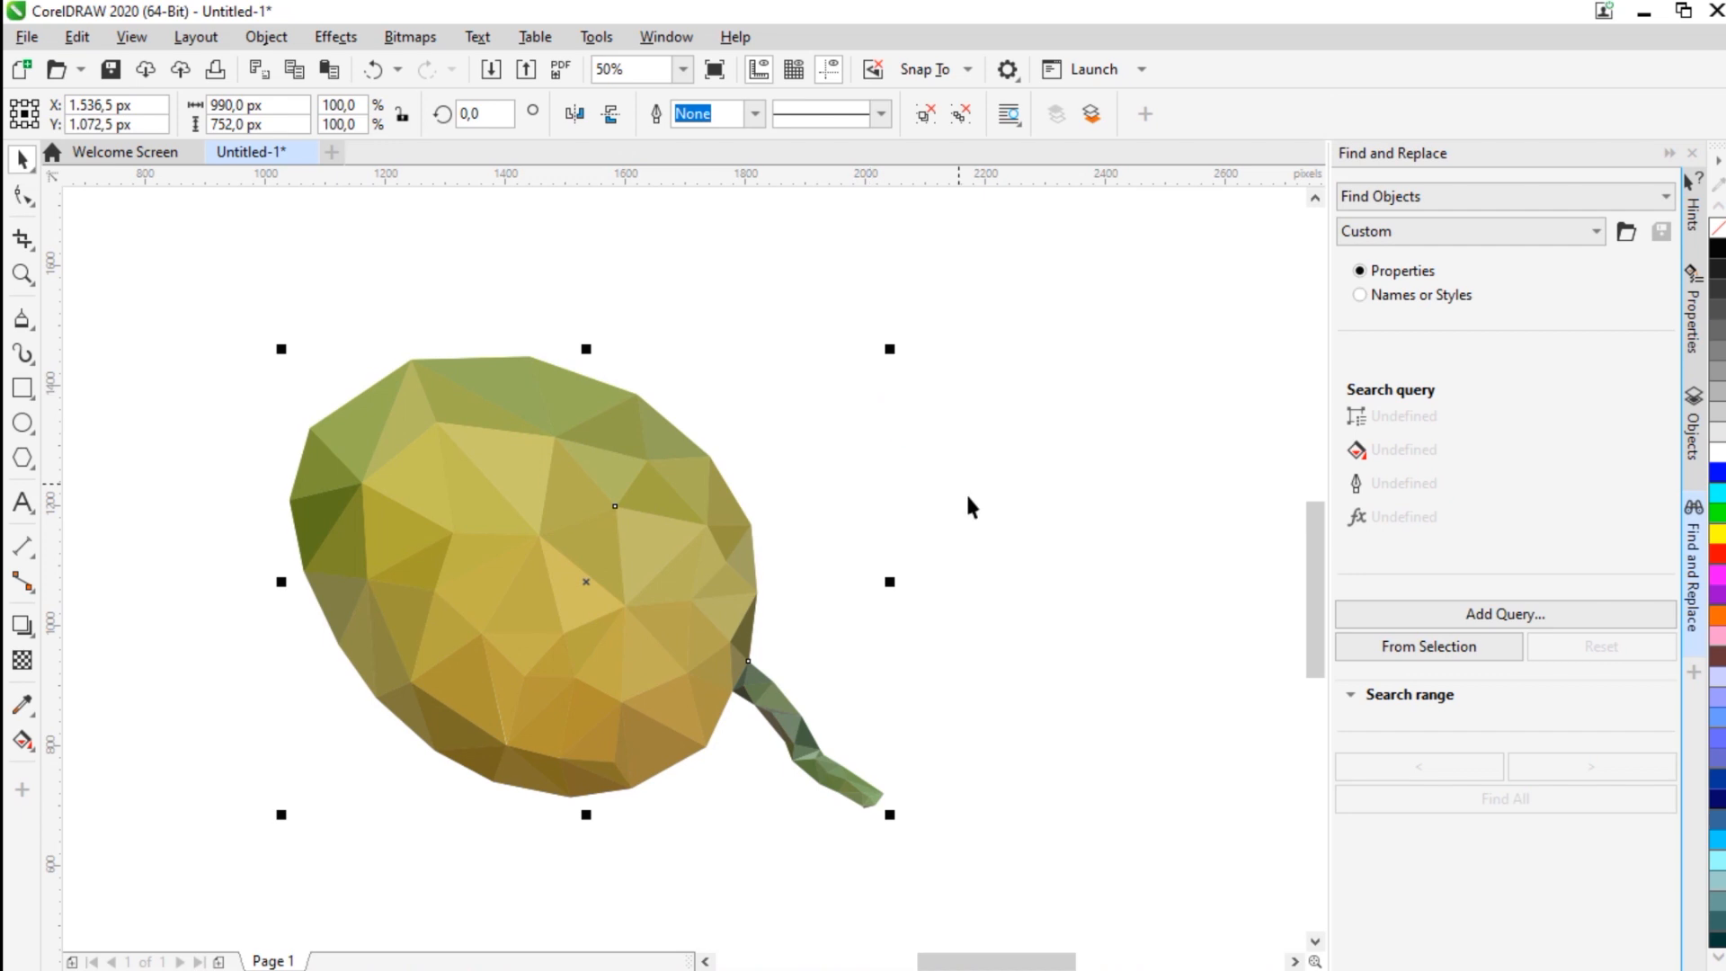
pyautogui.hotkey('ctrl', 'z')
# Step: Adjust the misaligned corner nodes of the triangles near the mango's lower edge so they meet at their shared point
pyautogui.click(967, 497)
pyautogui.click(460, 708)
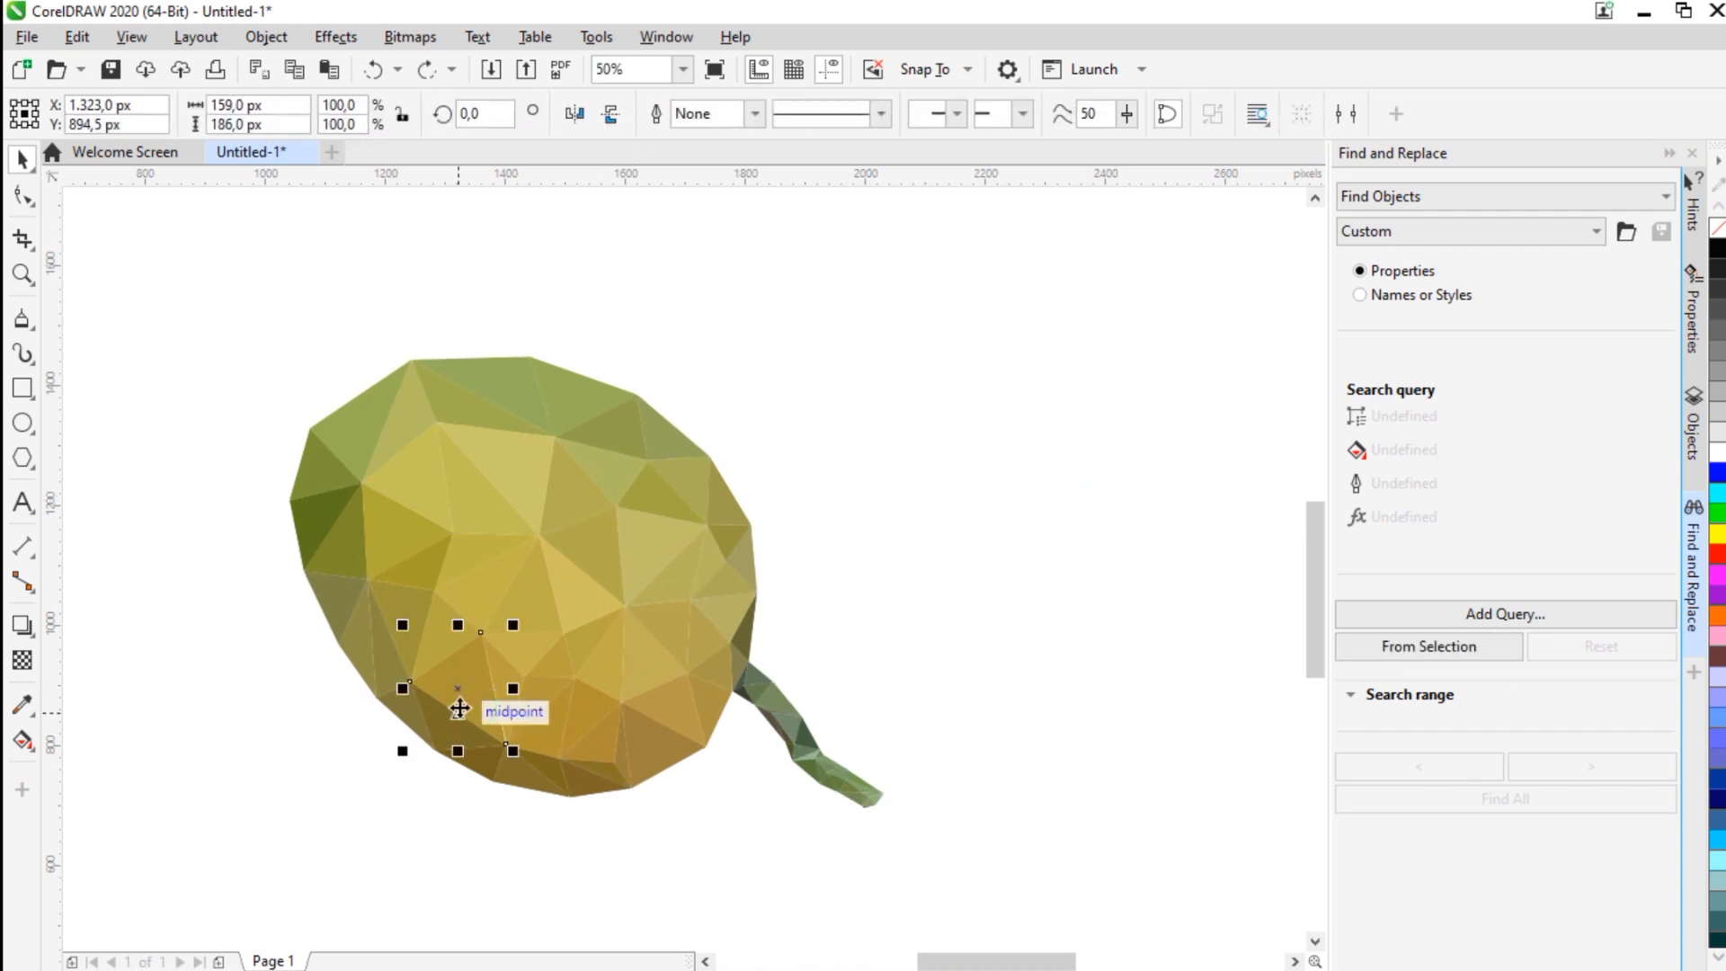
pyautogui.scroll(5, 460, 708)
pyautogui.press('F10')
pyautogui.scroll(2, 854, 836)
pyautogui.moveTo(867, 825)
pyautogui.mouseDown()
pyautogui.moveTo(984, 776)
pyautogui.moveTo(881, 817)
pyautogui.moveTo(878, 837)
pyautogui.moveTo(870, 823)
pyautogui.moveTo(894, 828)
pyautogui.moveTo(872, 823)
pyautogui.mouseUp()
pyautogui.click(901, 658)
pyautogui.click(940, 746)
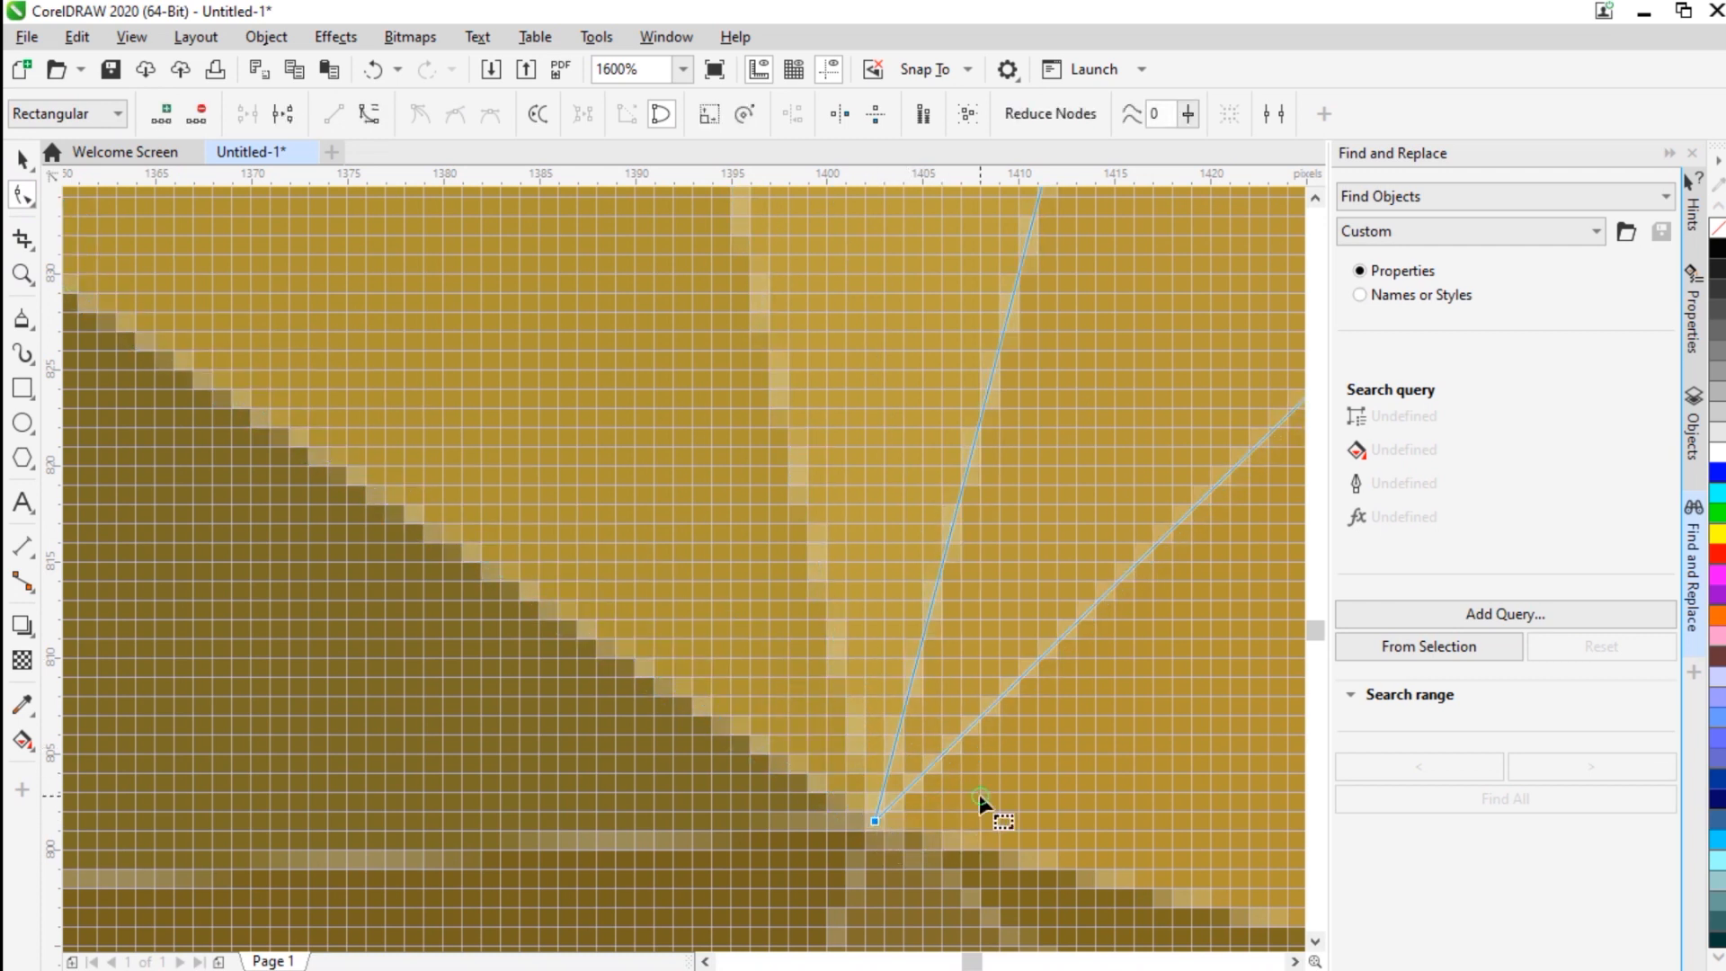
pyautogui.scroll(-5, 890, 827)
pyautogui.click(23, 160)
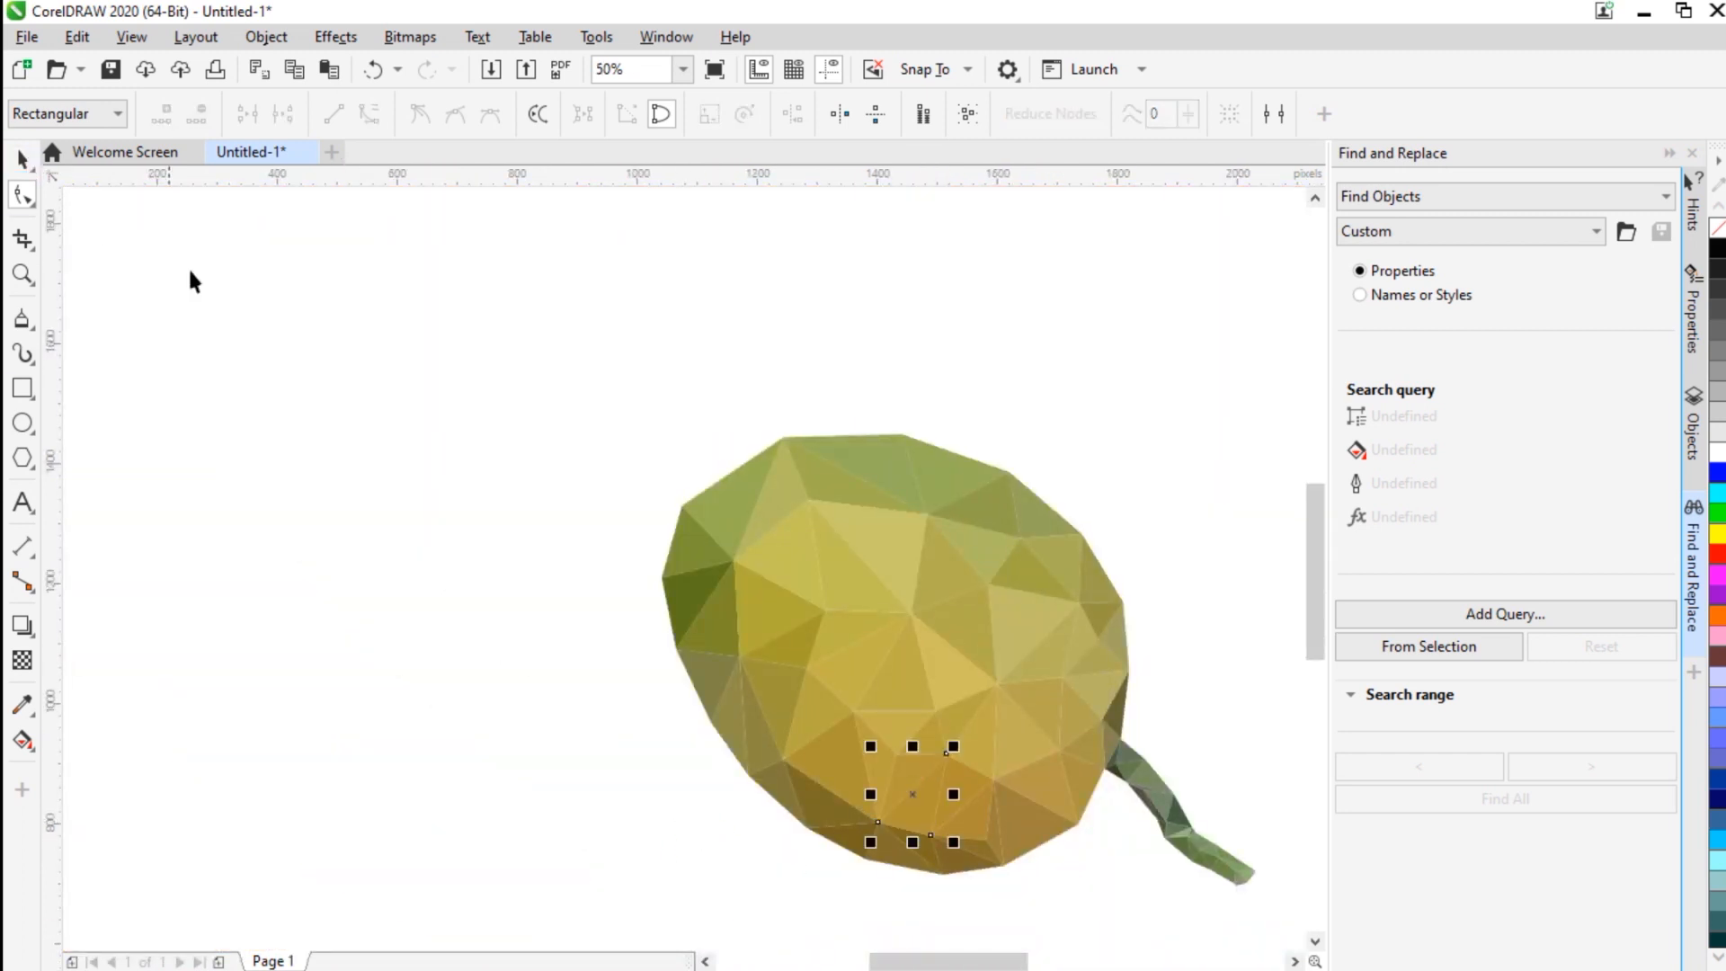
# Step: Select all the triangles of the mango and its stem and group them
pyautogui.click(503, 431)
pyautogui.scroll(-1, 642, 537)
pyautogui.hotkey('ctrl', 'a')
pyautogui.rightClick(732, 586)
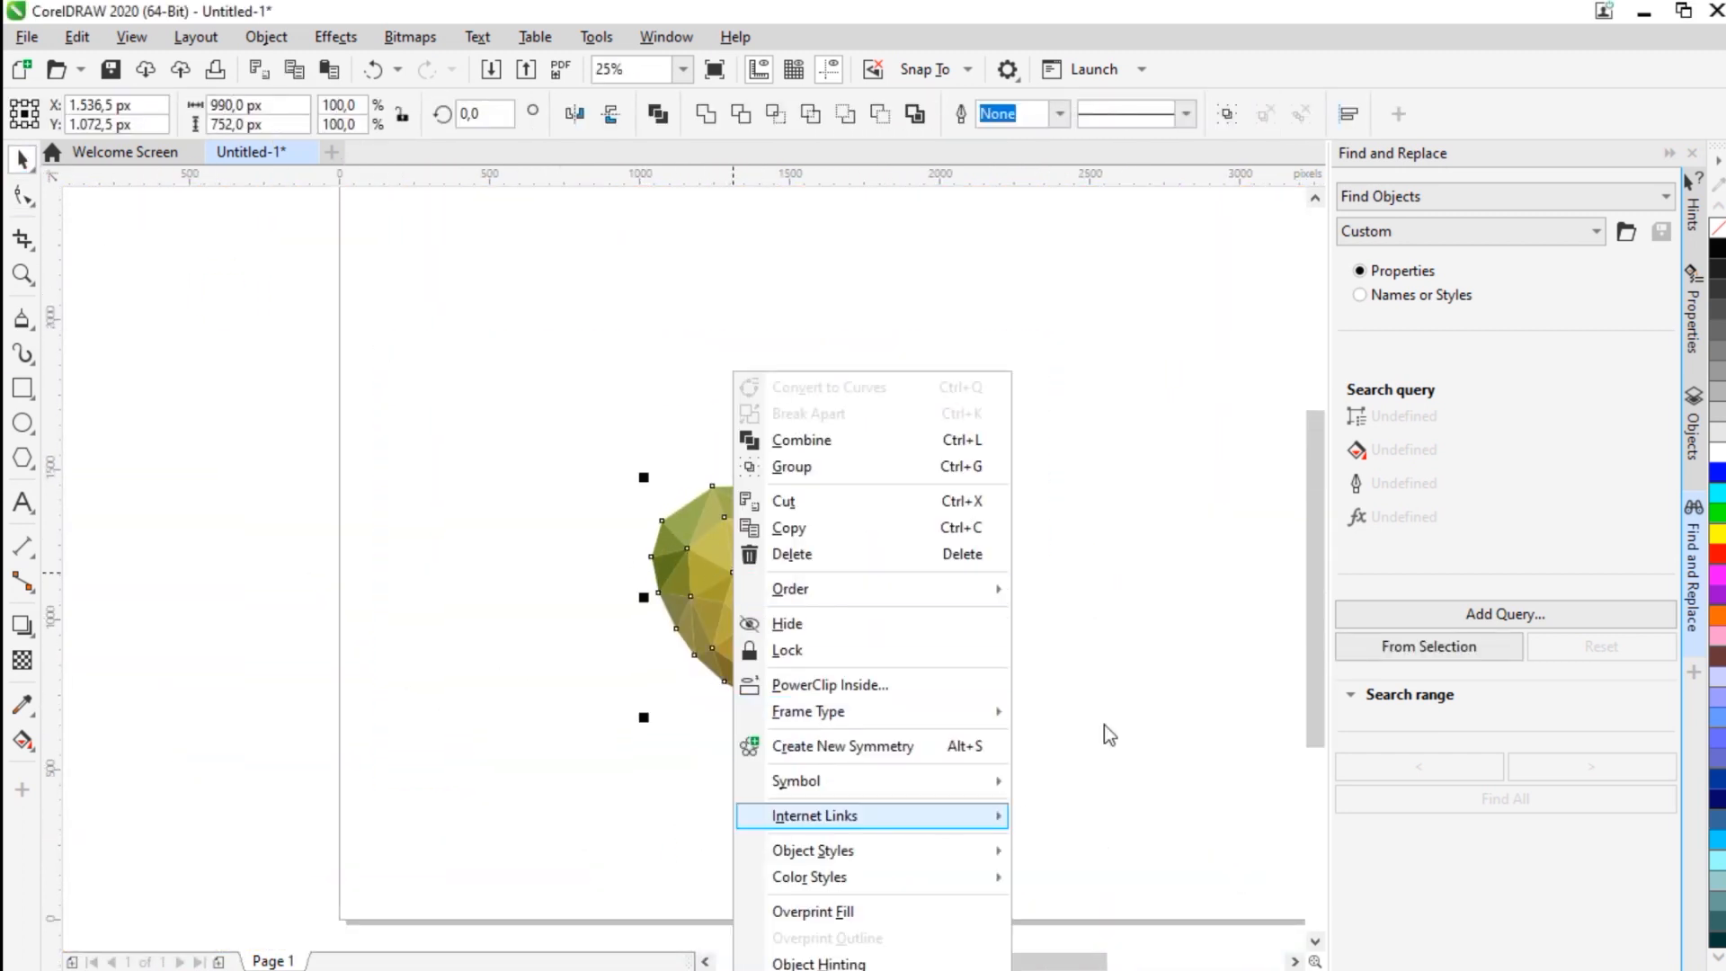
pyautogui.click(1117, 362)
pyautogui.moveTo(448, 394); pyautogui.dragTo(1034, 935)
pyautogui.scroll(1, 767, 622)
pyautogui.hotkey('ctrl', 'g')
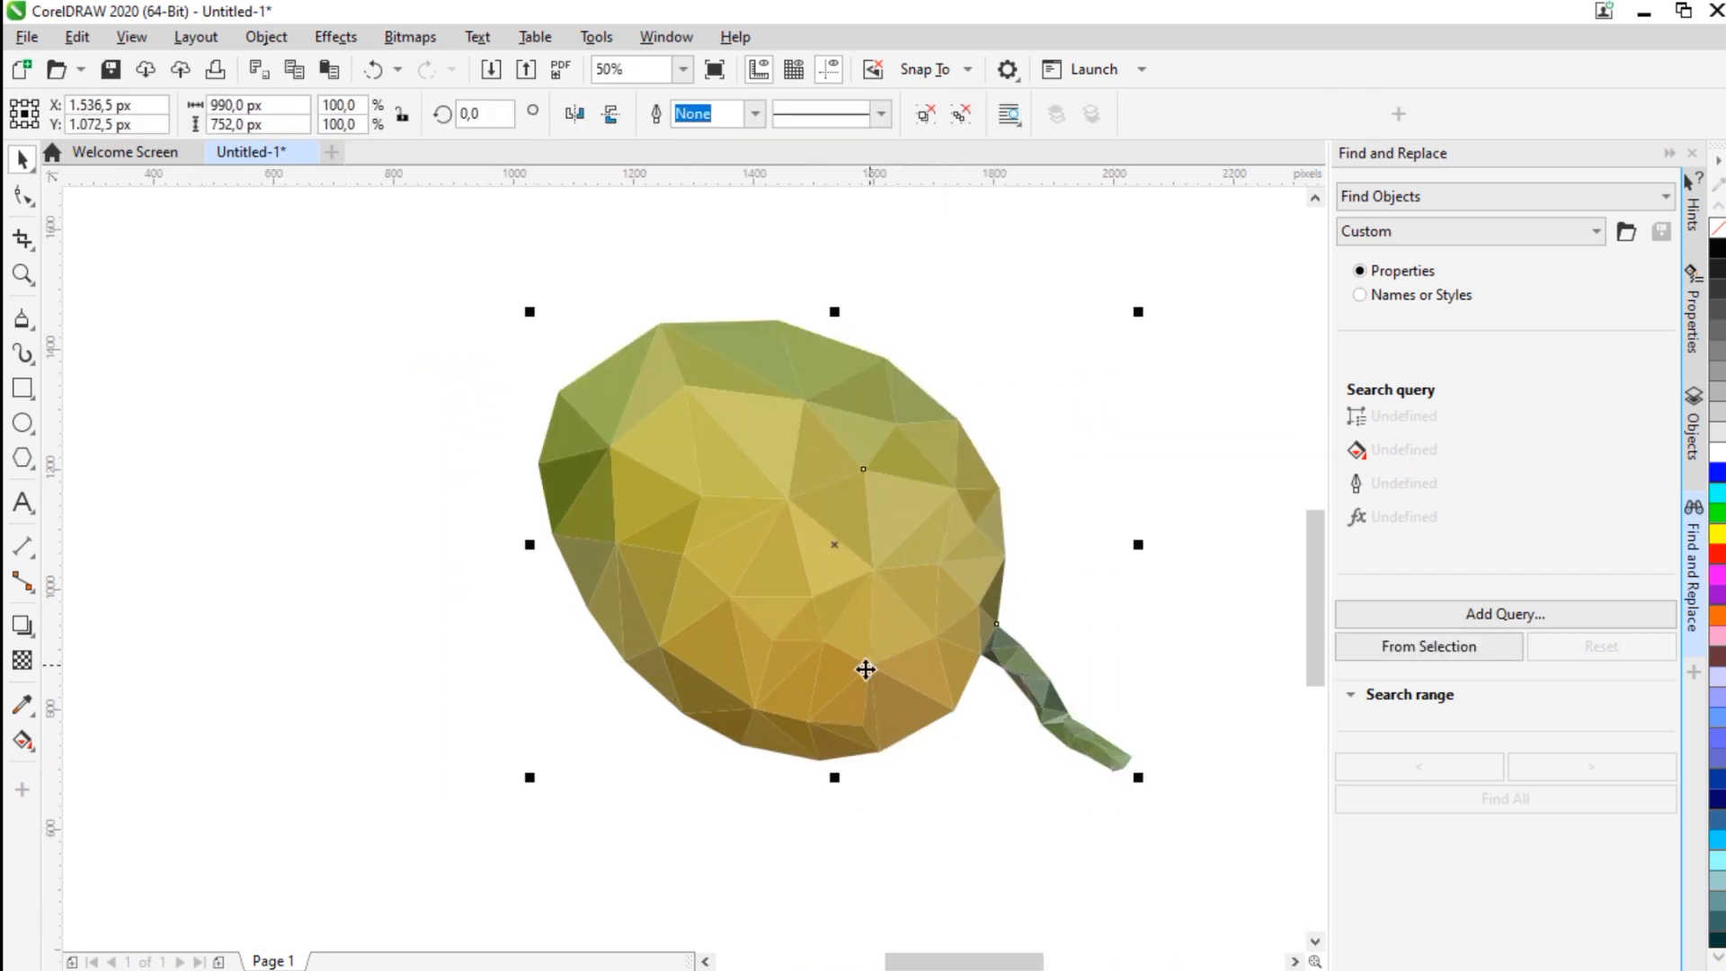
# Step: Select the complete mango drawing again, combine its parts into a single group and deselect it
pyautogui.click(953, 822)
pyautogui.moveTo(1195, 873); pyautogui.dragTo(439, 154)
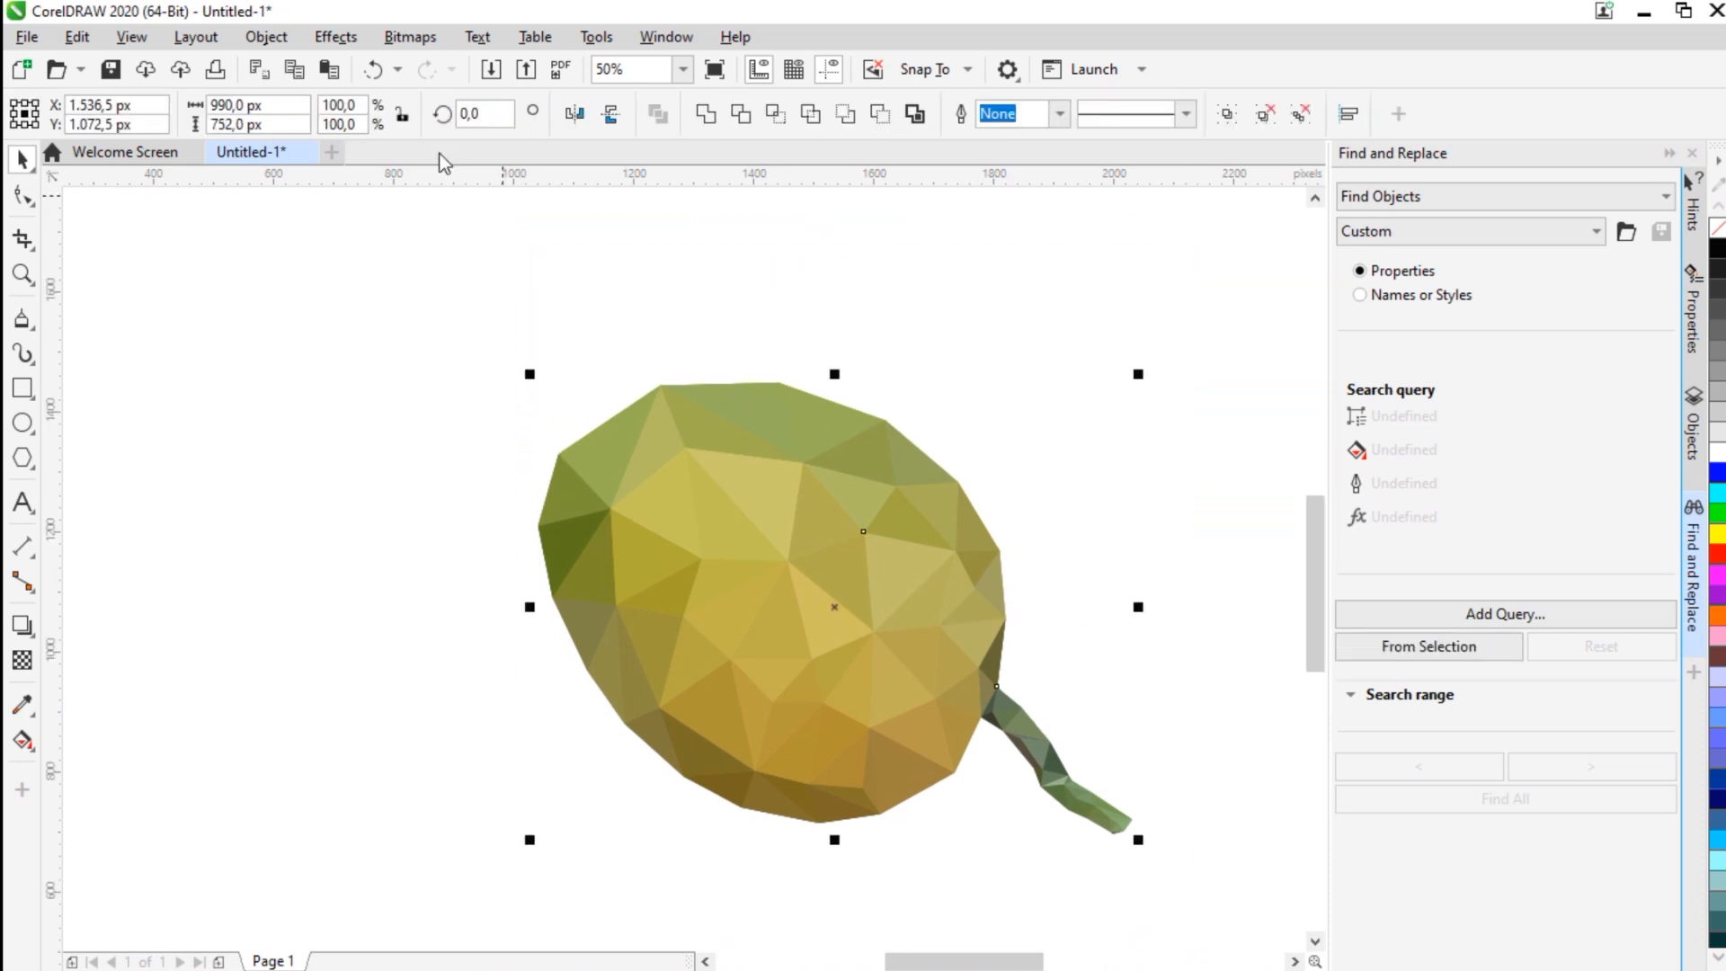
pyautogui.hotkey('ctrl', 'g')
pyautogui.click(451, 349)
pyautogui.press('F10')
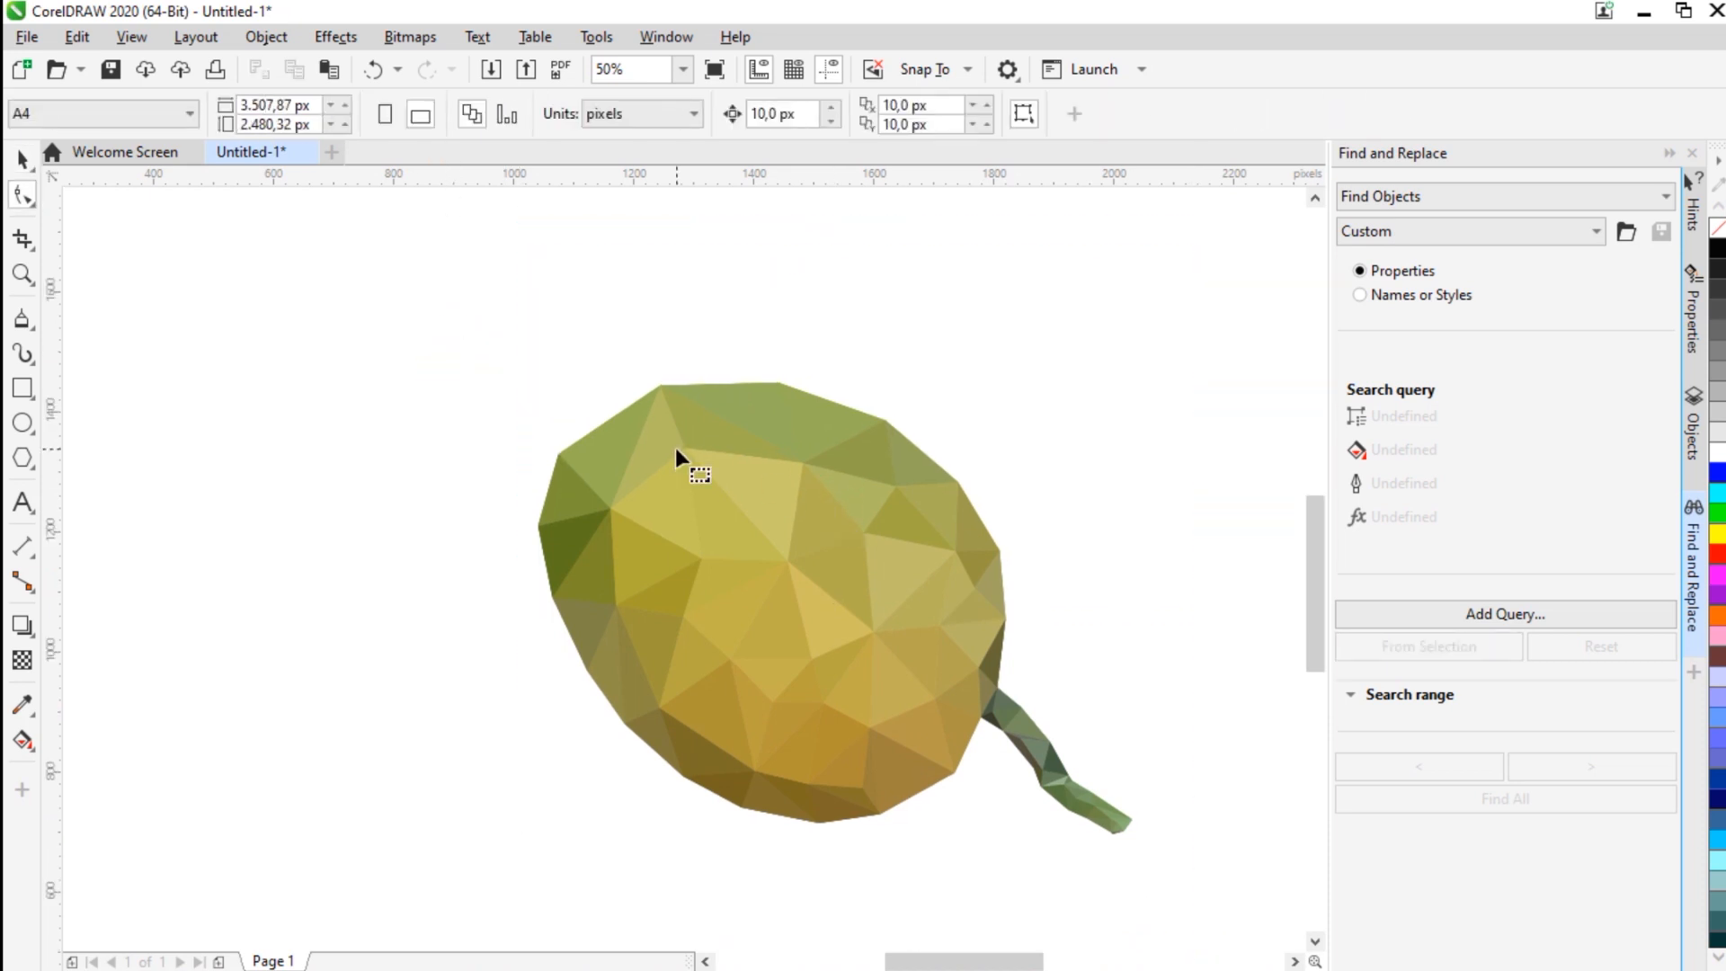
pyautogui.scroll(-2, 374, 359)
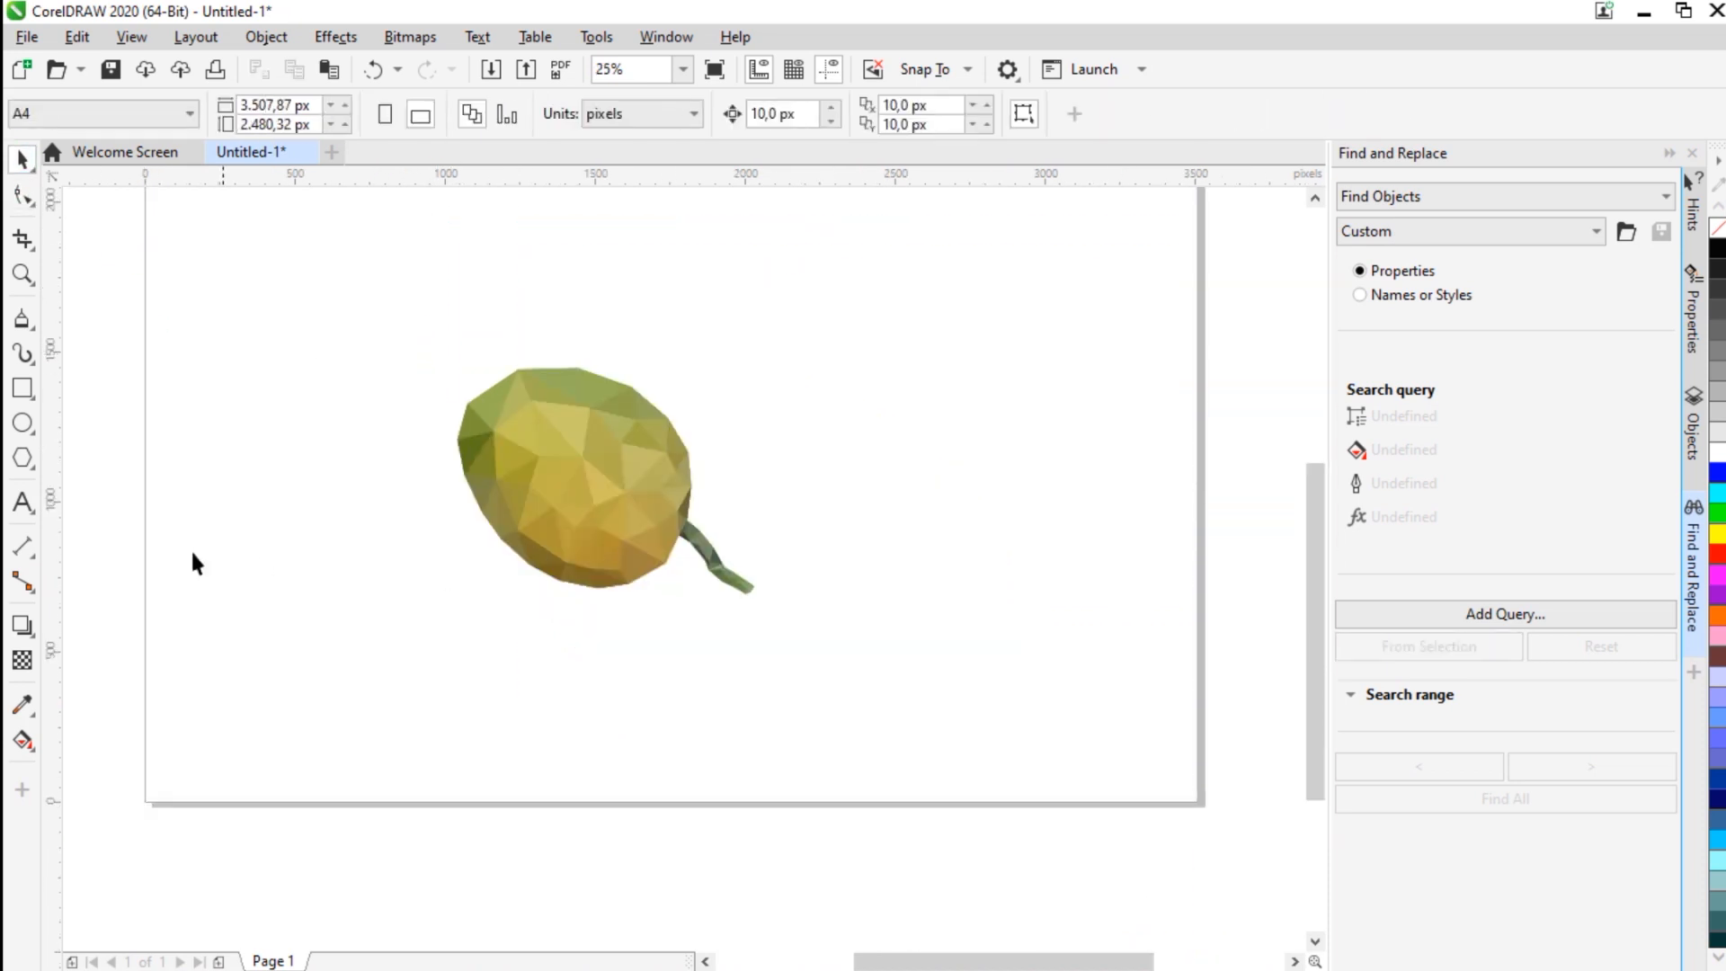
# Step: Show and unlock Layer 1 and delete the photo bitmap from it
pyautogui.click(1693, 435)
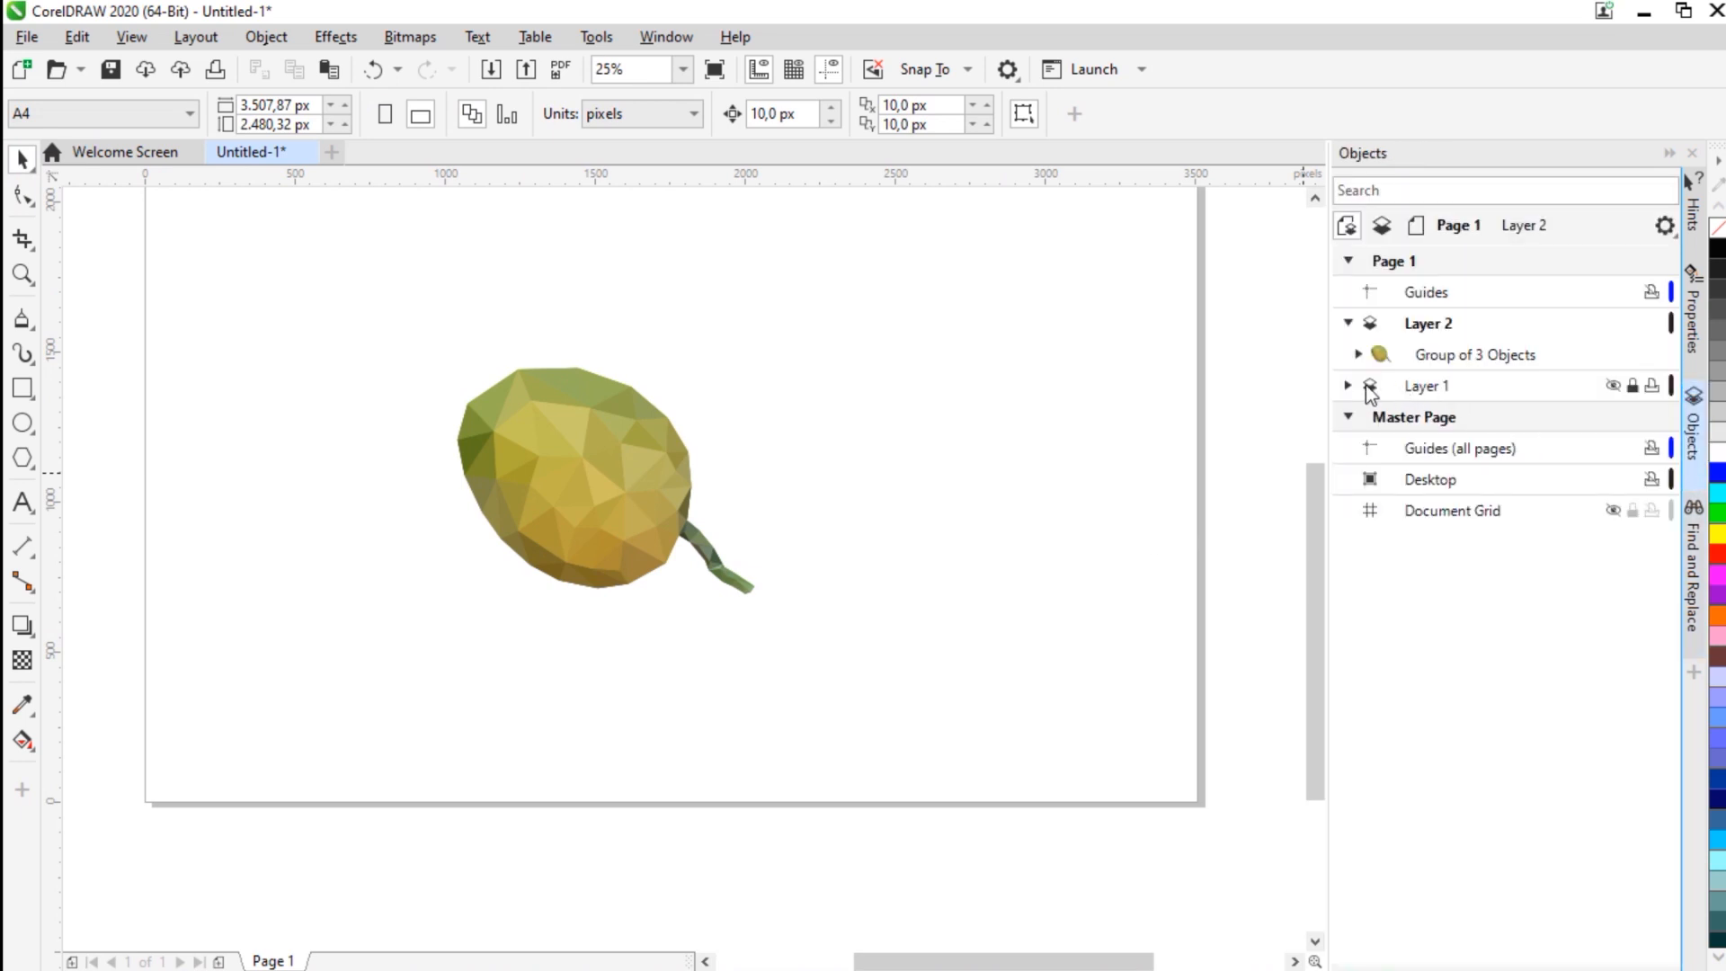
pyautogui.click(1418, 387)
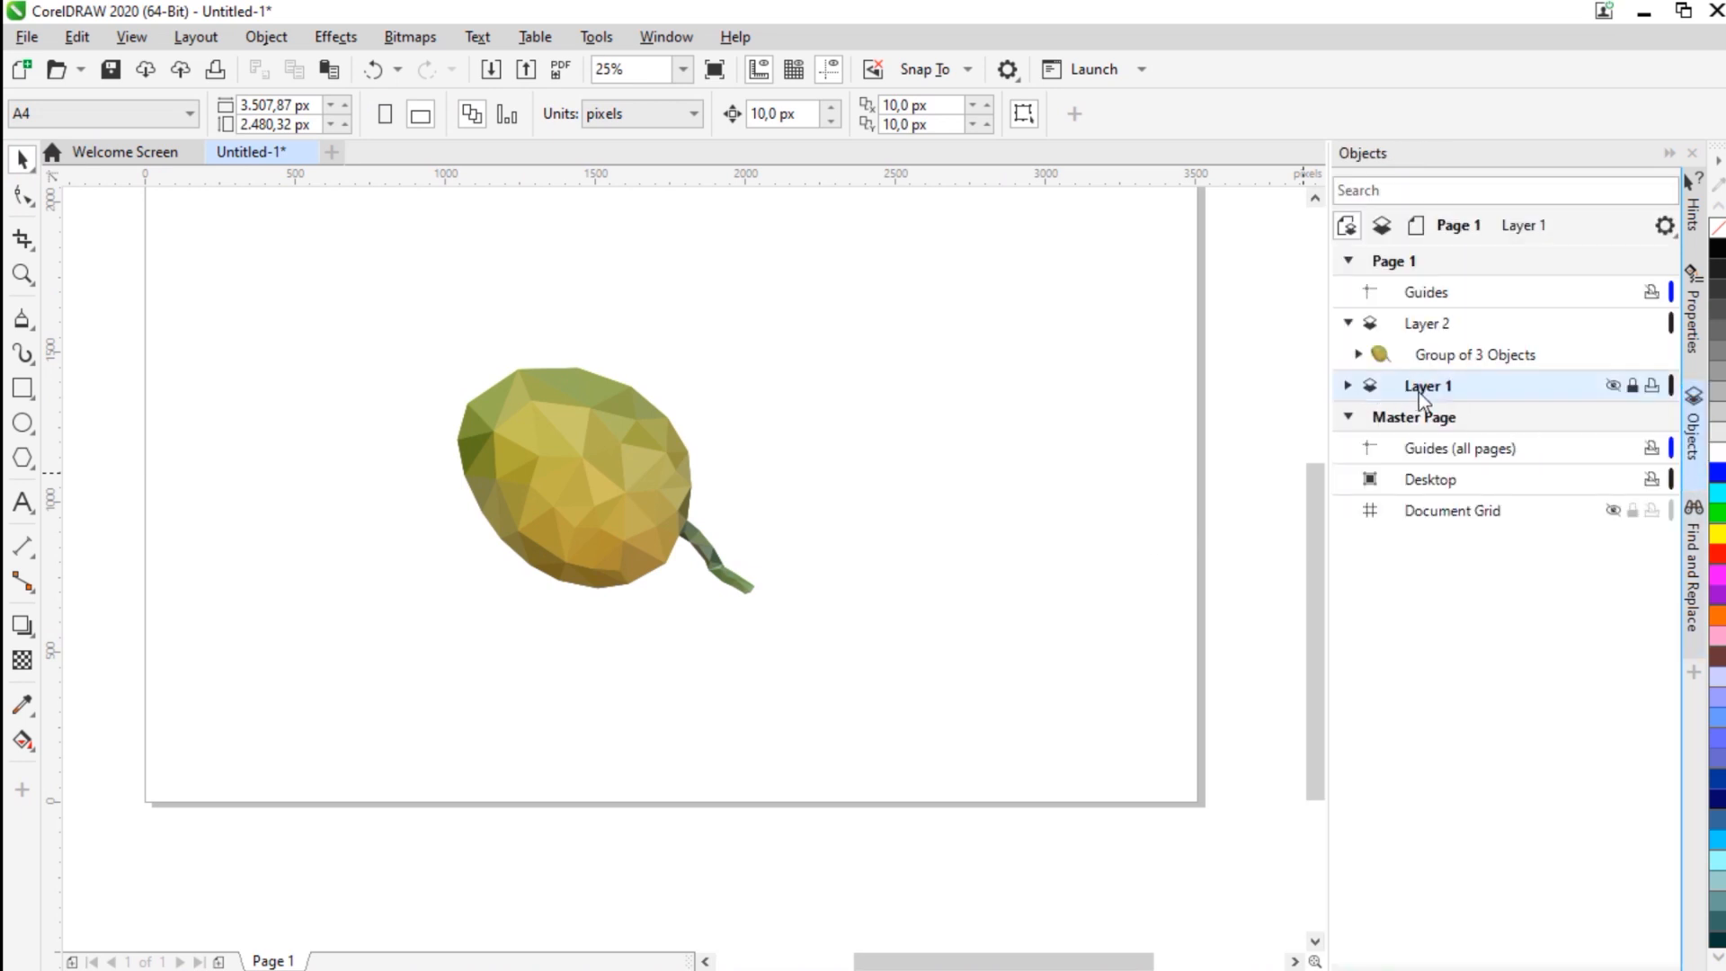
pyautogui.click(1619, 381)
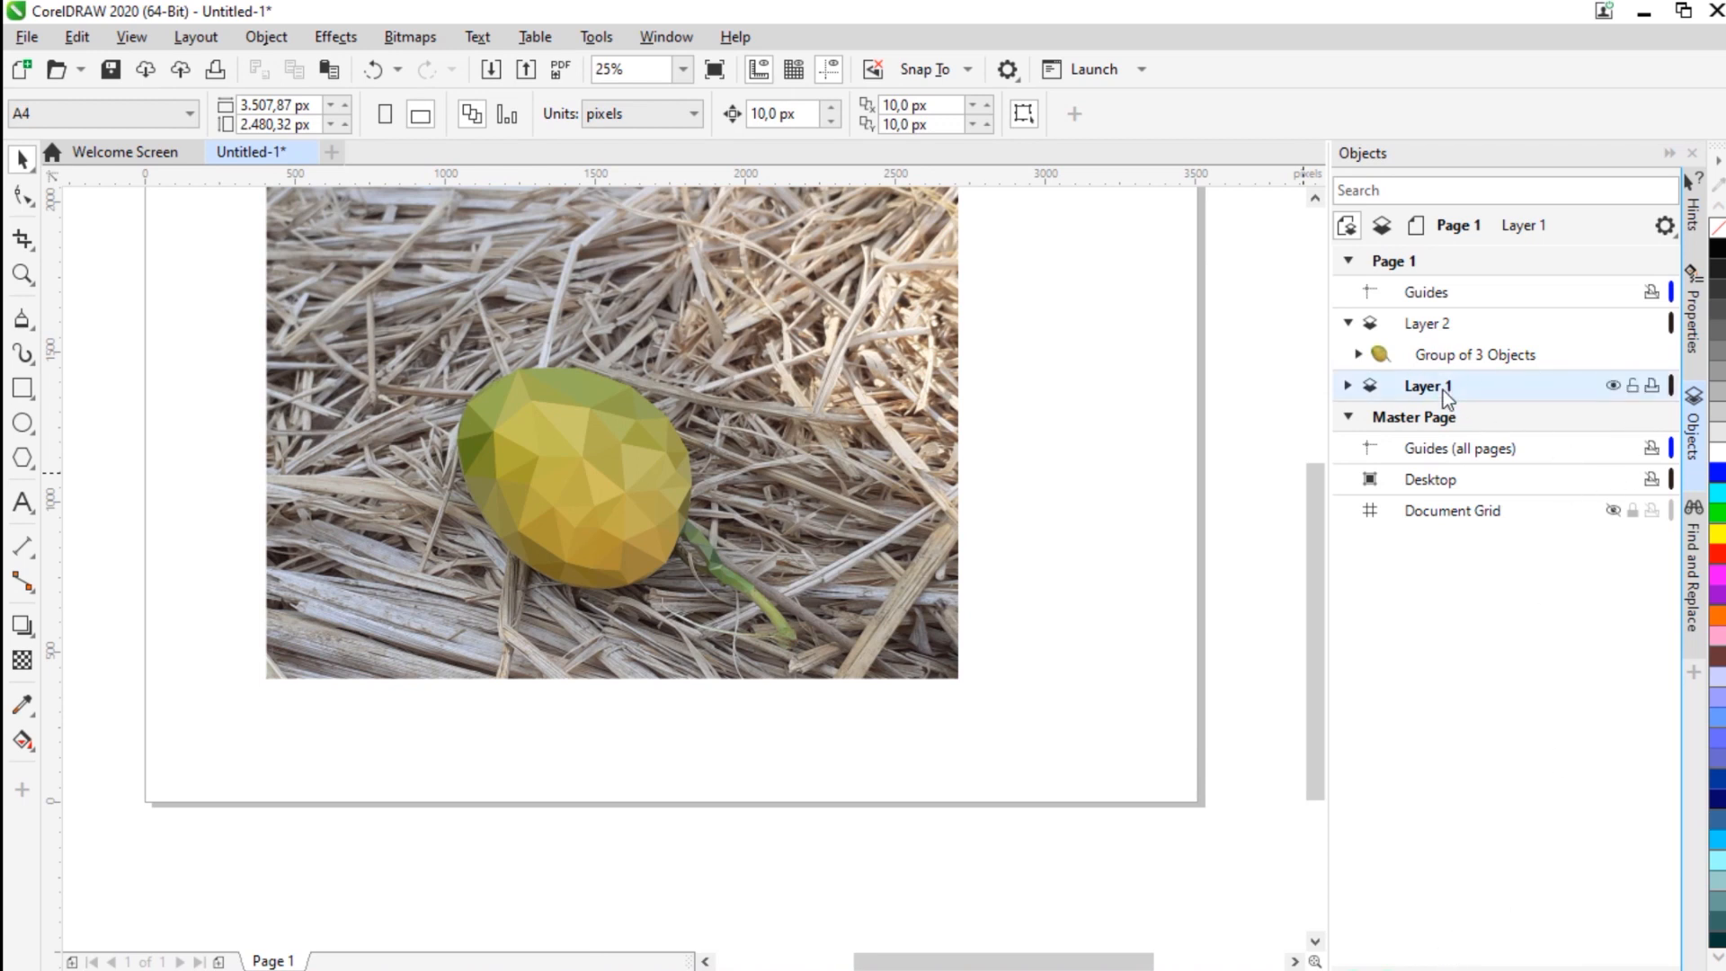
pyautogui.click(1346, 387)
pyautogui.click(1556, 419)
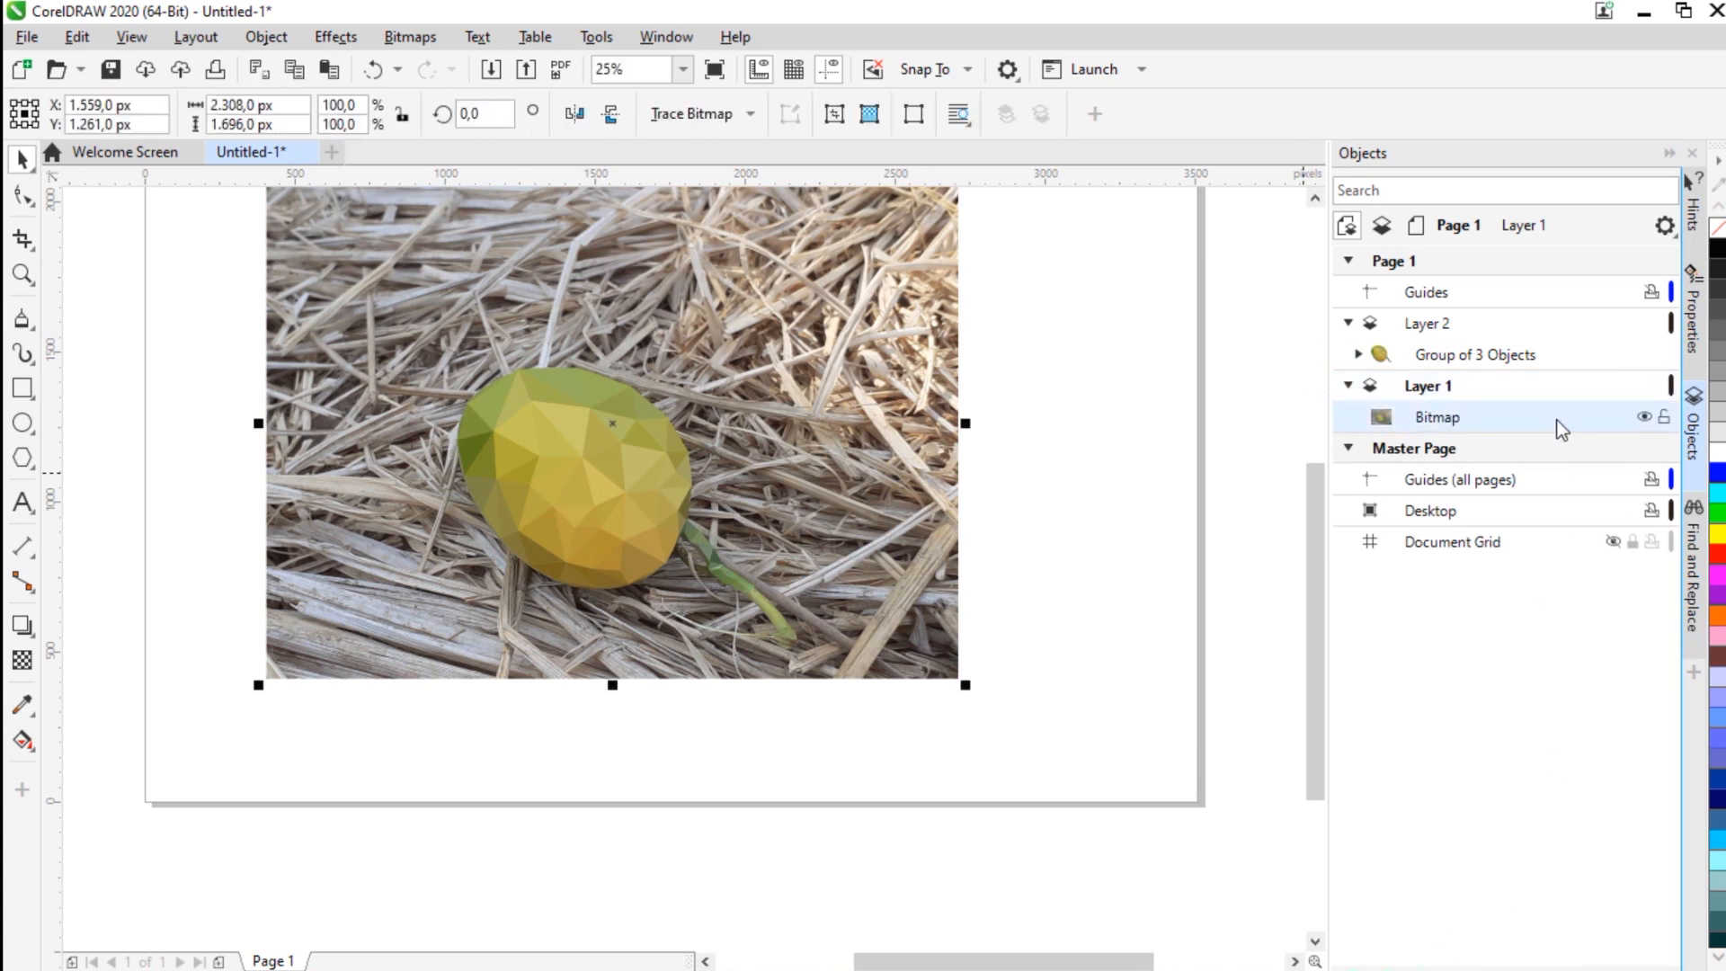
pyautogui.press('Delete')
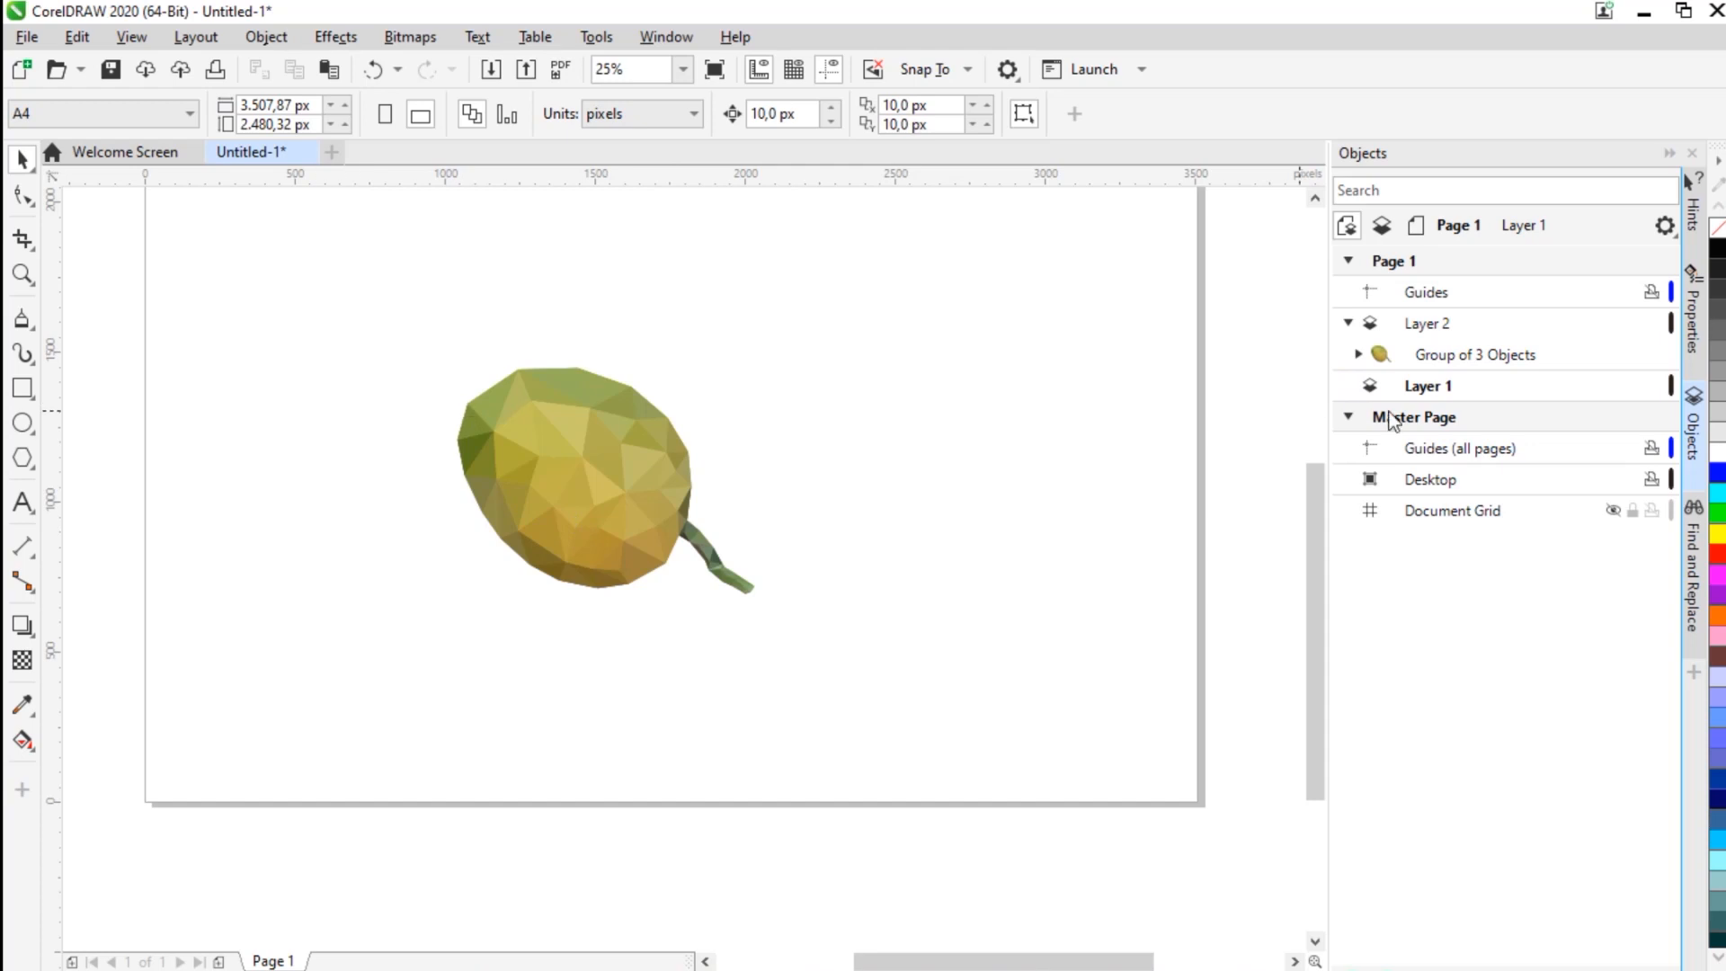
# Step: Draw a background rectangle of about 2924 × 1800 px on Layer 1 behind the mango
pyautogui.click(1430, 377)
pyautogui.scroll(-1, 876, 448)
pyautogui.scroll(1, 773, 429)
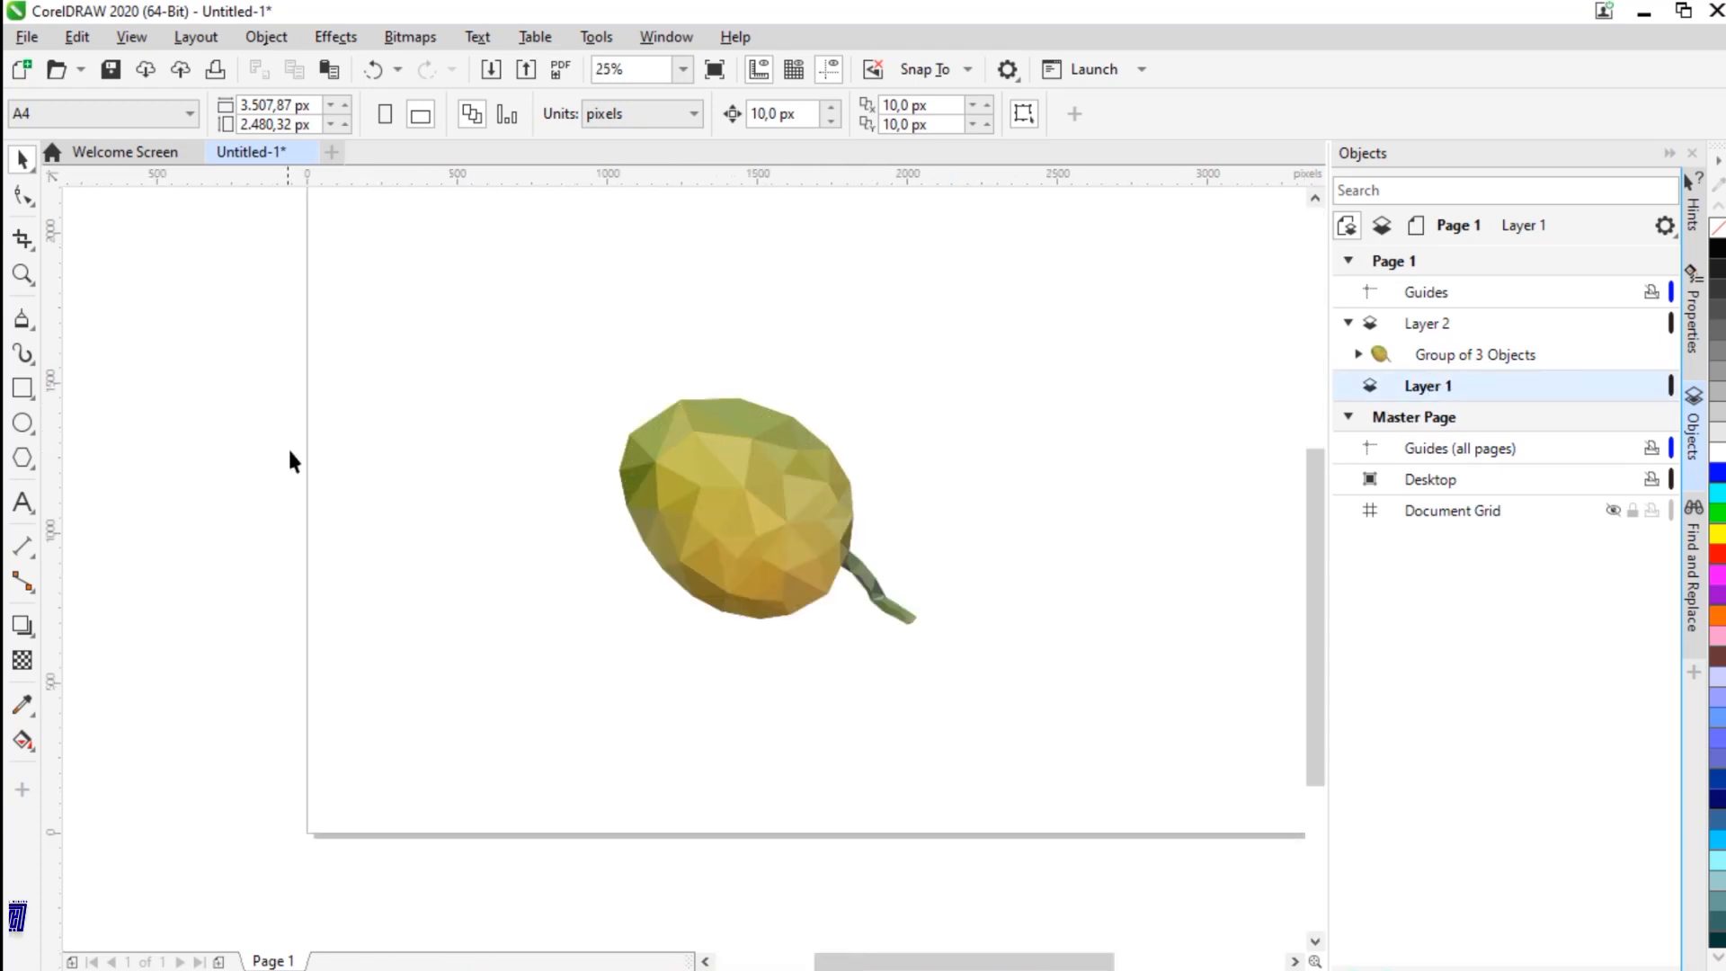
pyautogui.click(24, 387)
pyautogui.moveTo(243, 239); pyautogui.dragTo(1120, 779)
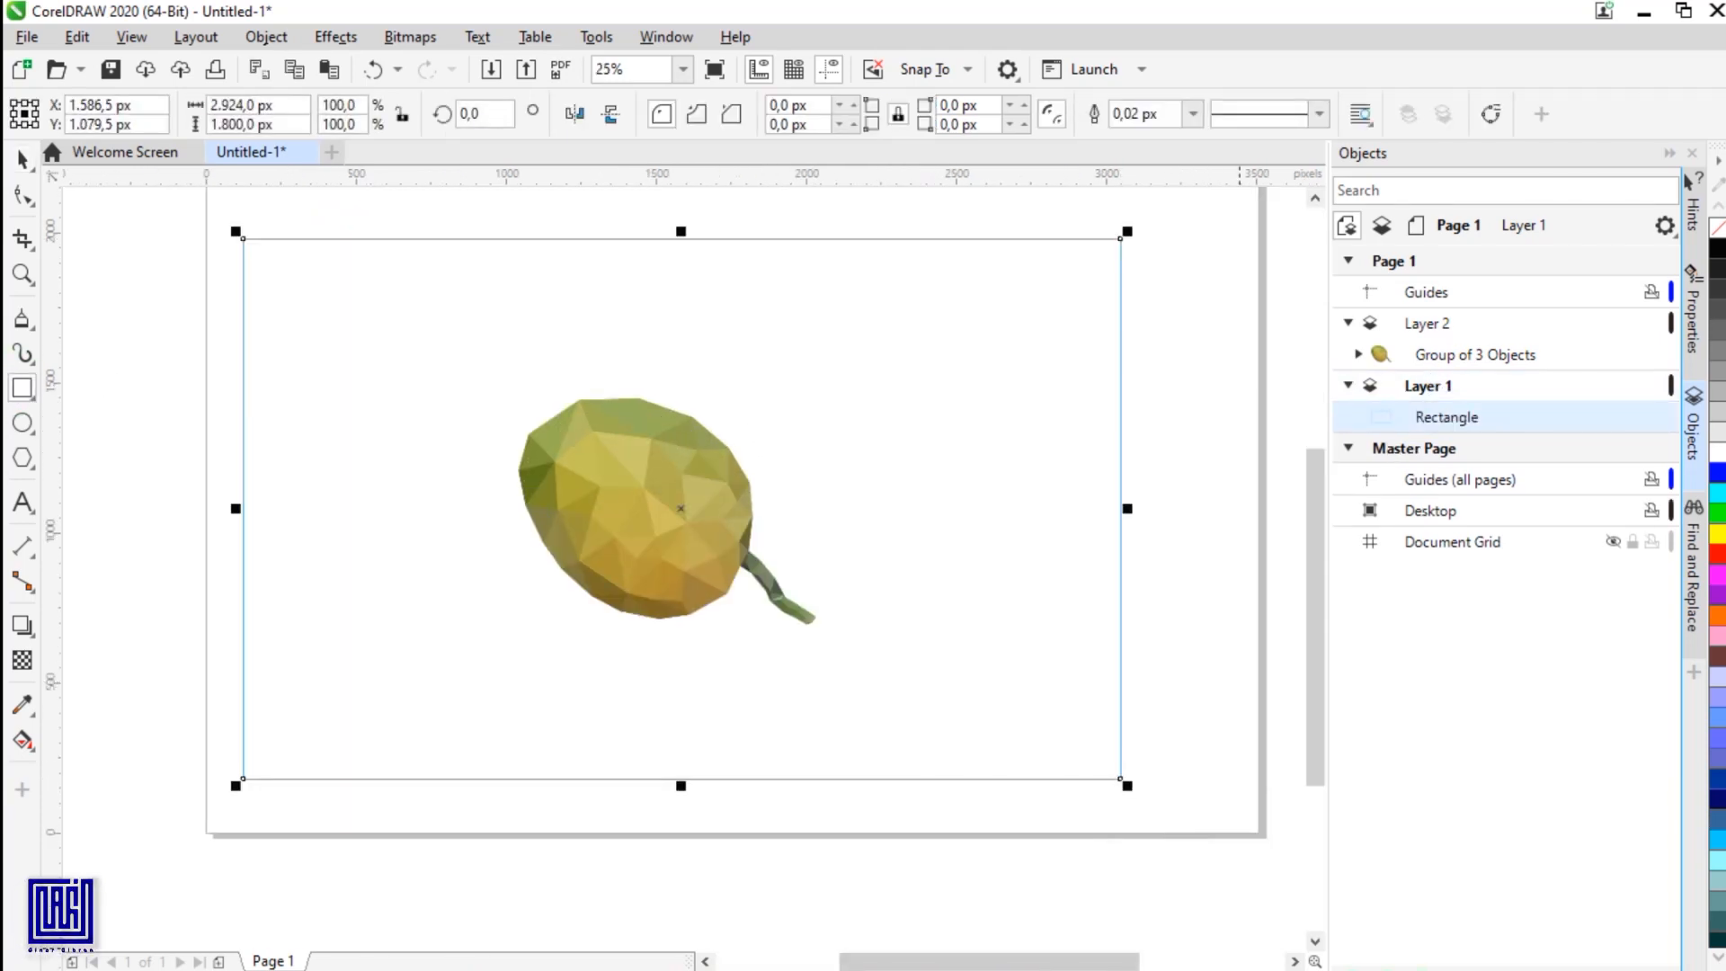
# Step: Fill the background rectangle with the uniform light grey #F5F5F5
pyautogui.press('F11')
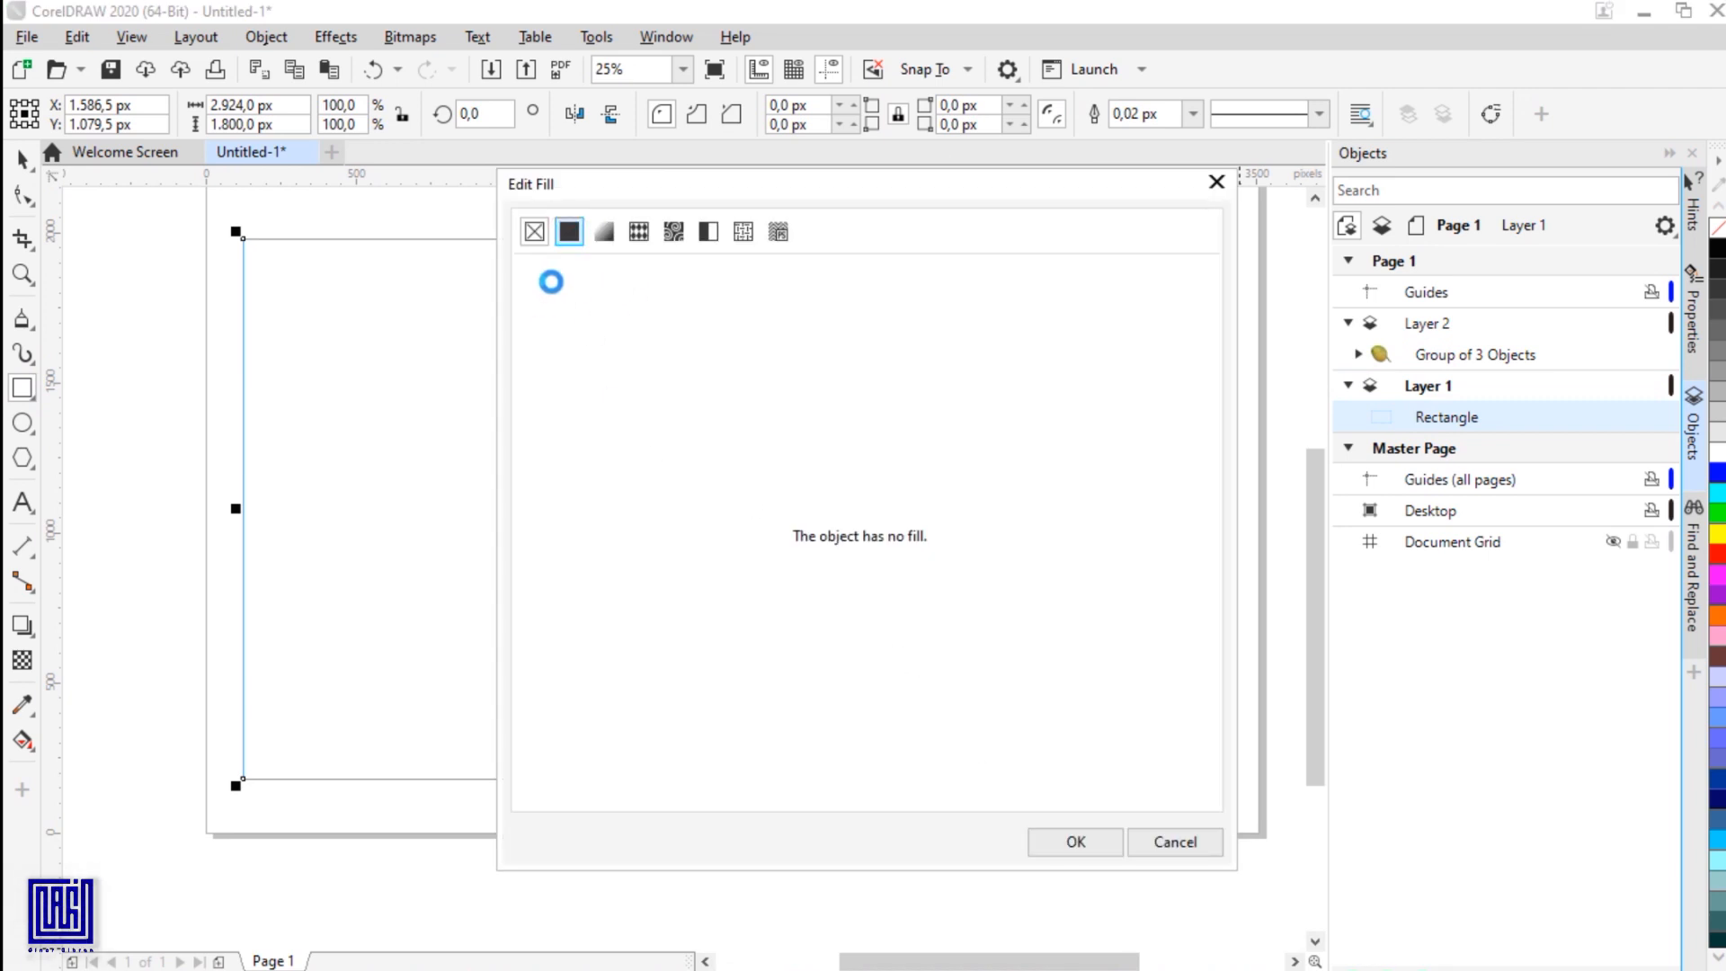
pyautogui.moveTo(651, 478)
pyautogui.mouseDown()
pyautogui.moveTo(527, 390)
pyautogui.moveTo(541, 388)
pyautogui.mouseUp()
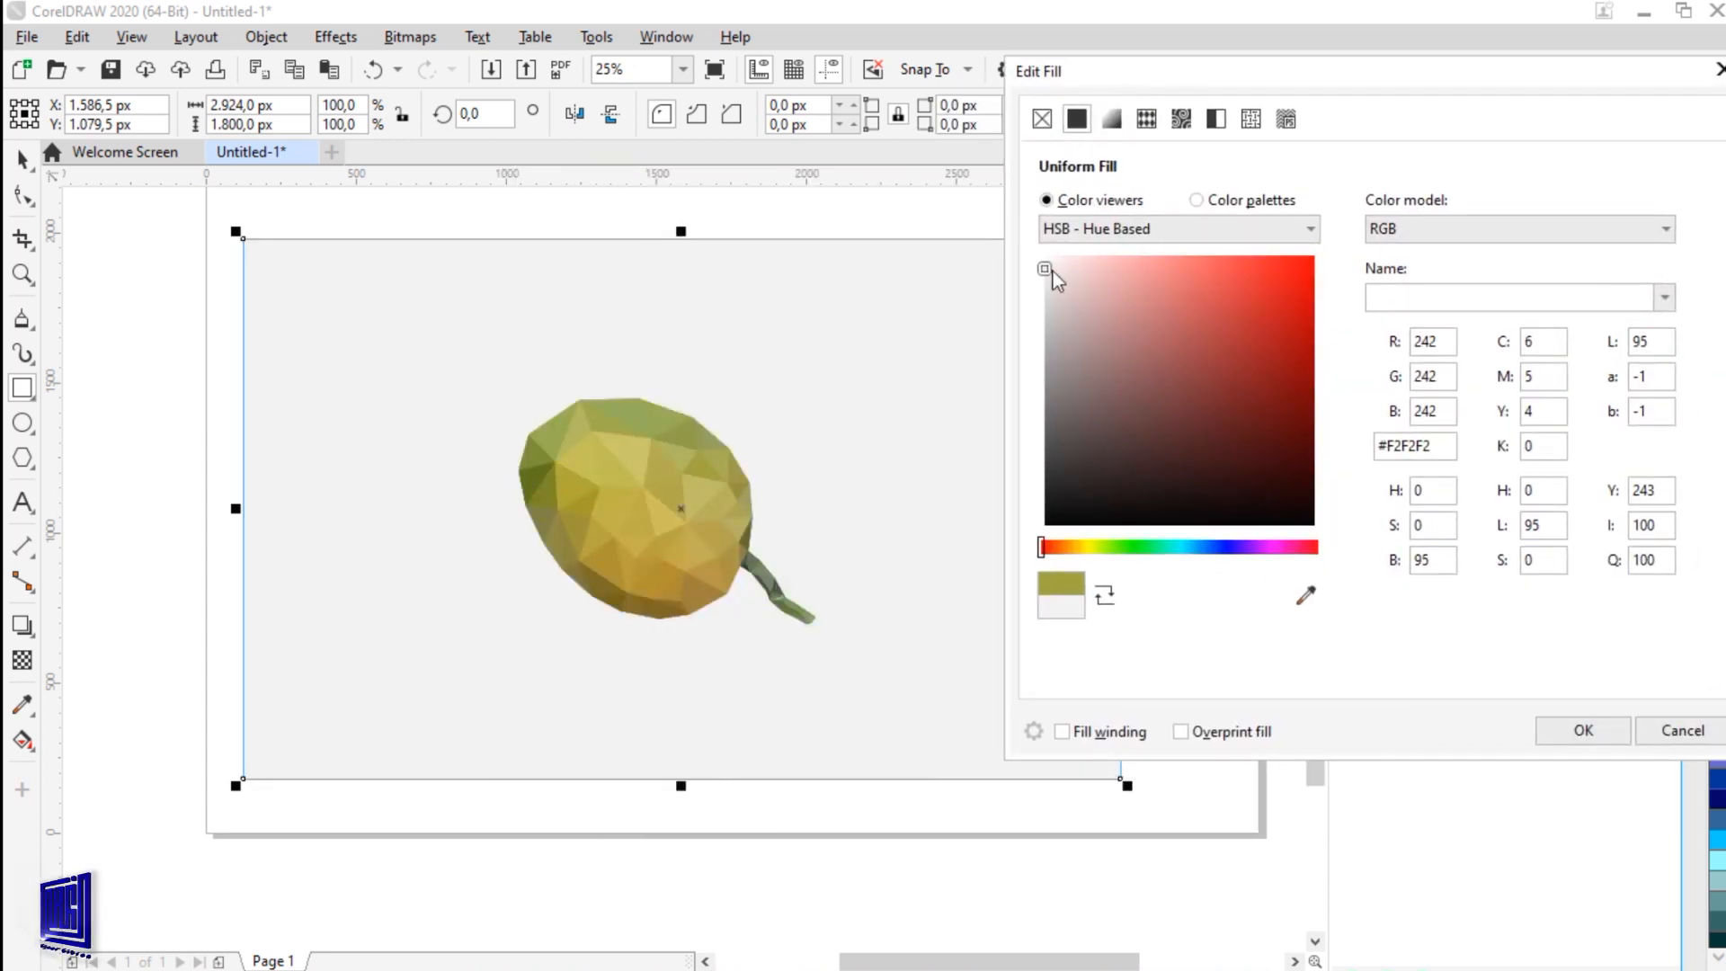
pyautogui.click(1087, 546)
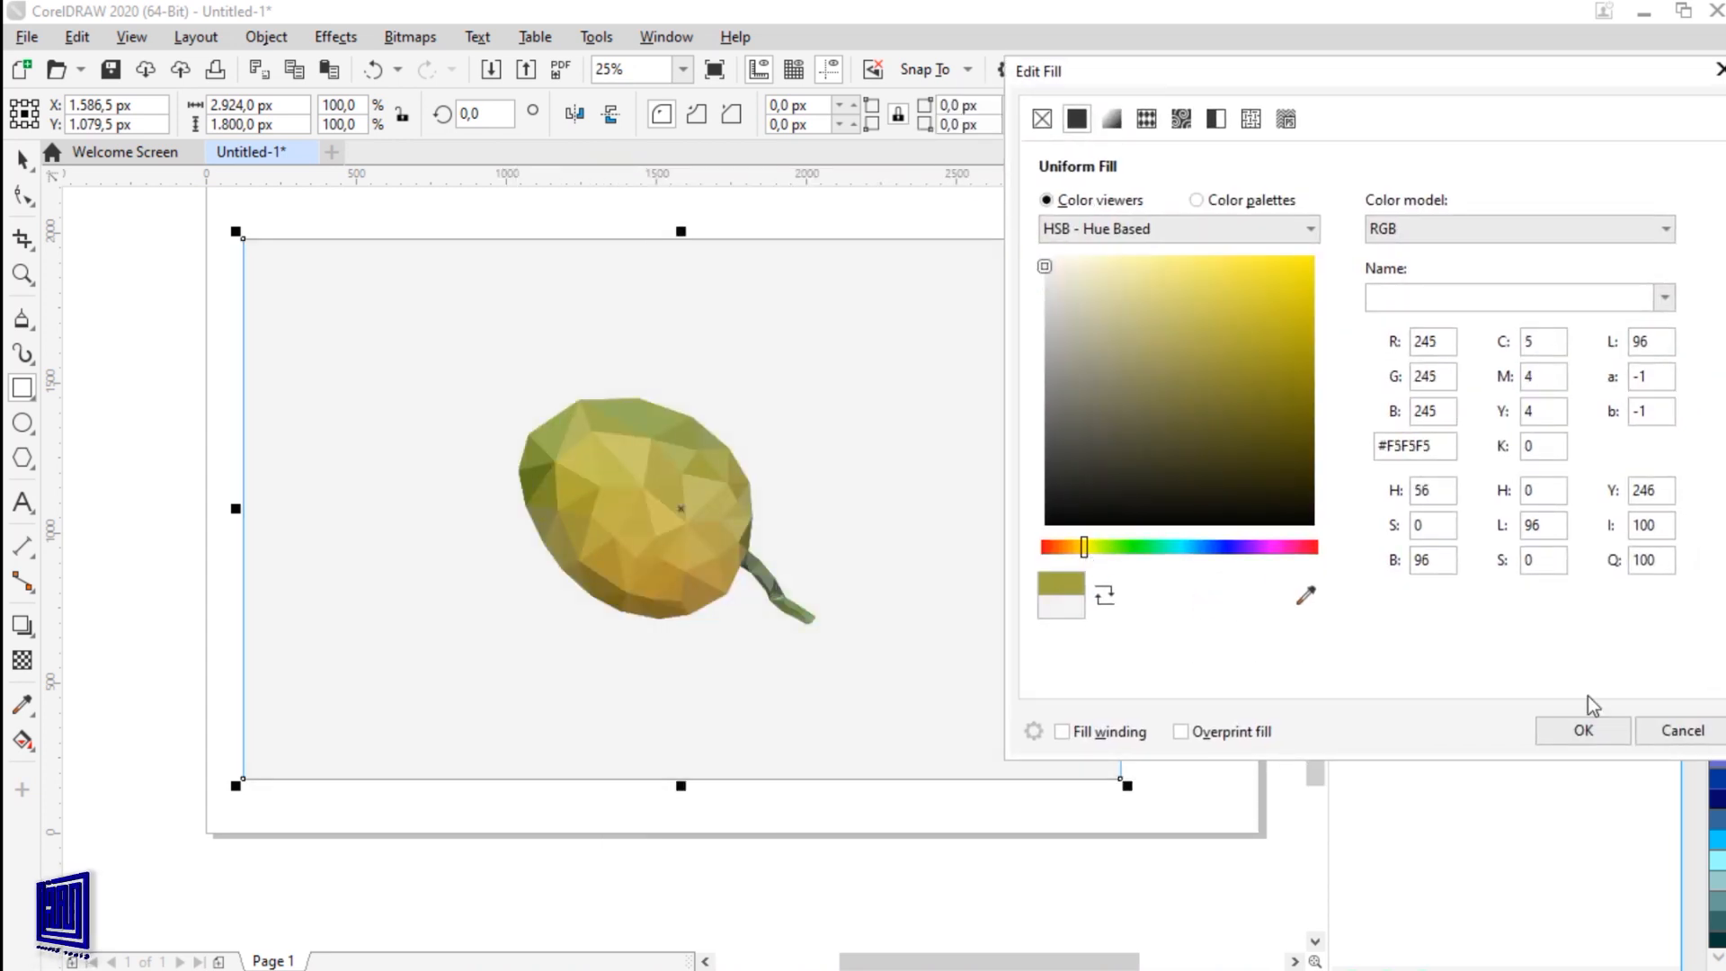
pyautogui.click(1583, 730)
# Step: Set the background rectangle's outline width to None and deselect it
pyautogui.click(23, 160)
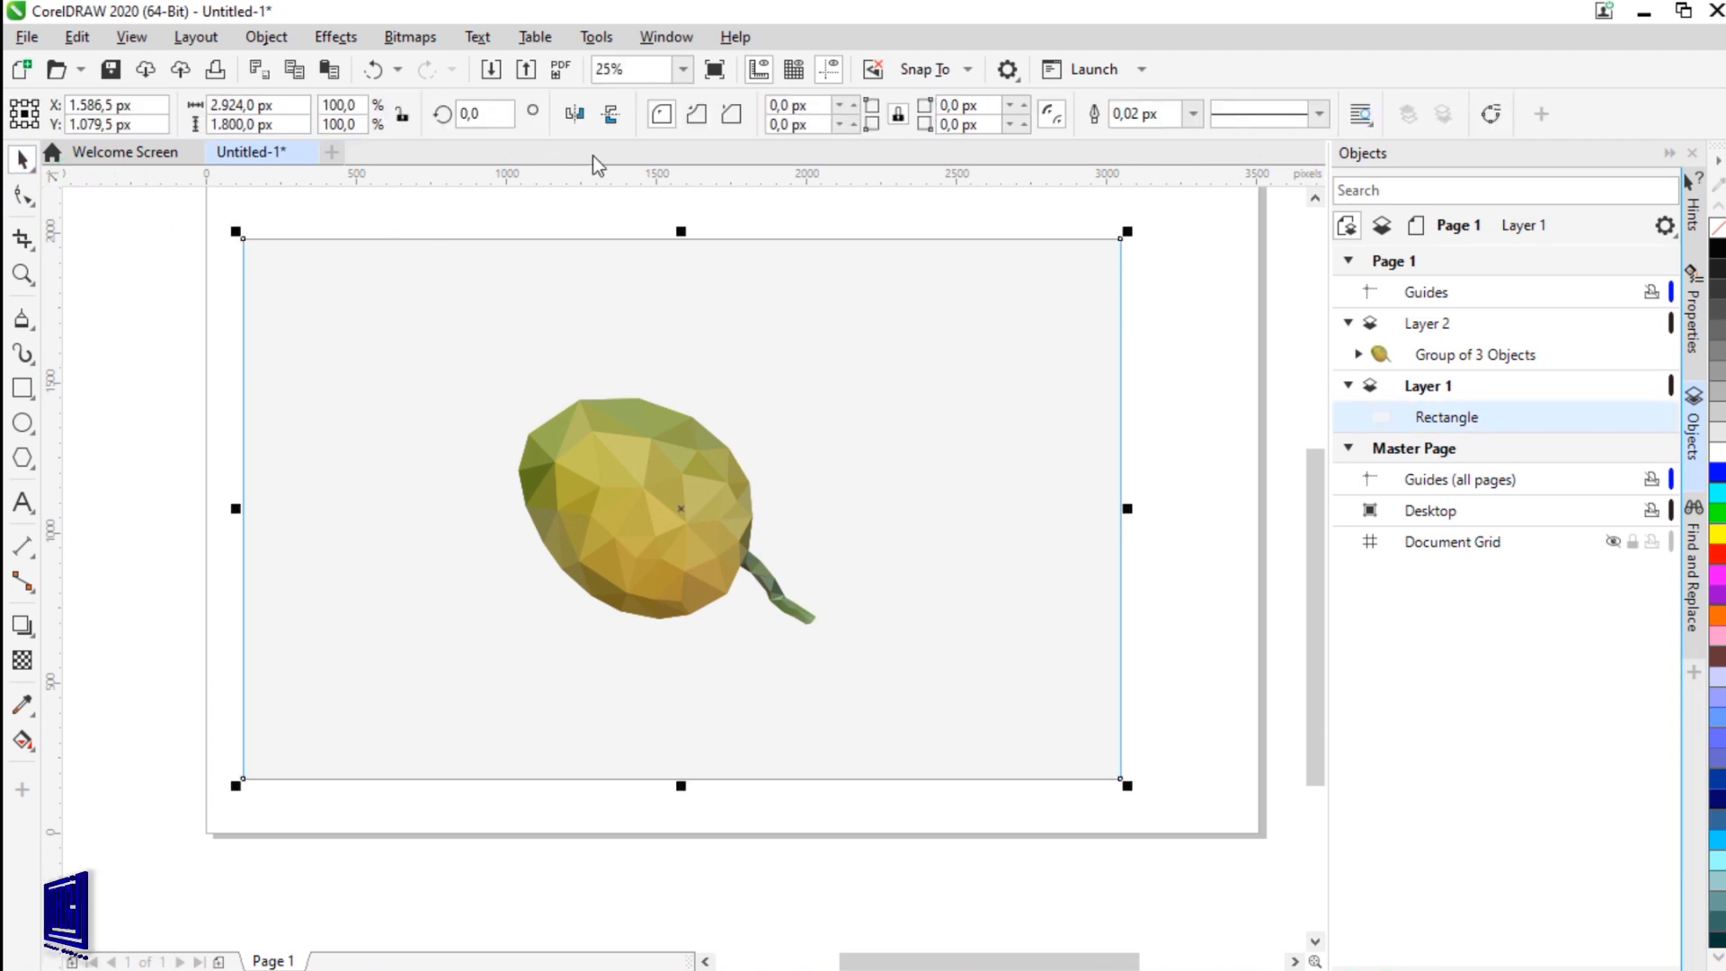
pyautogui.click(1193, 114)
pyautogui.click(1131, 138)
pyautogui.press('Escape')
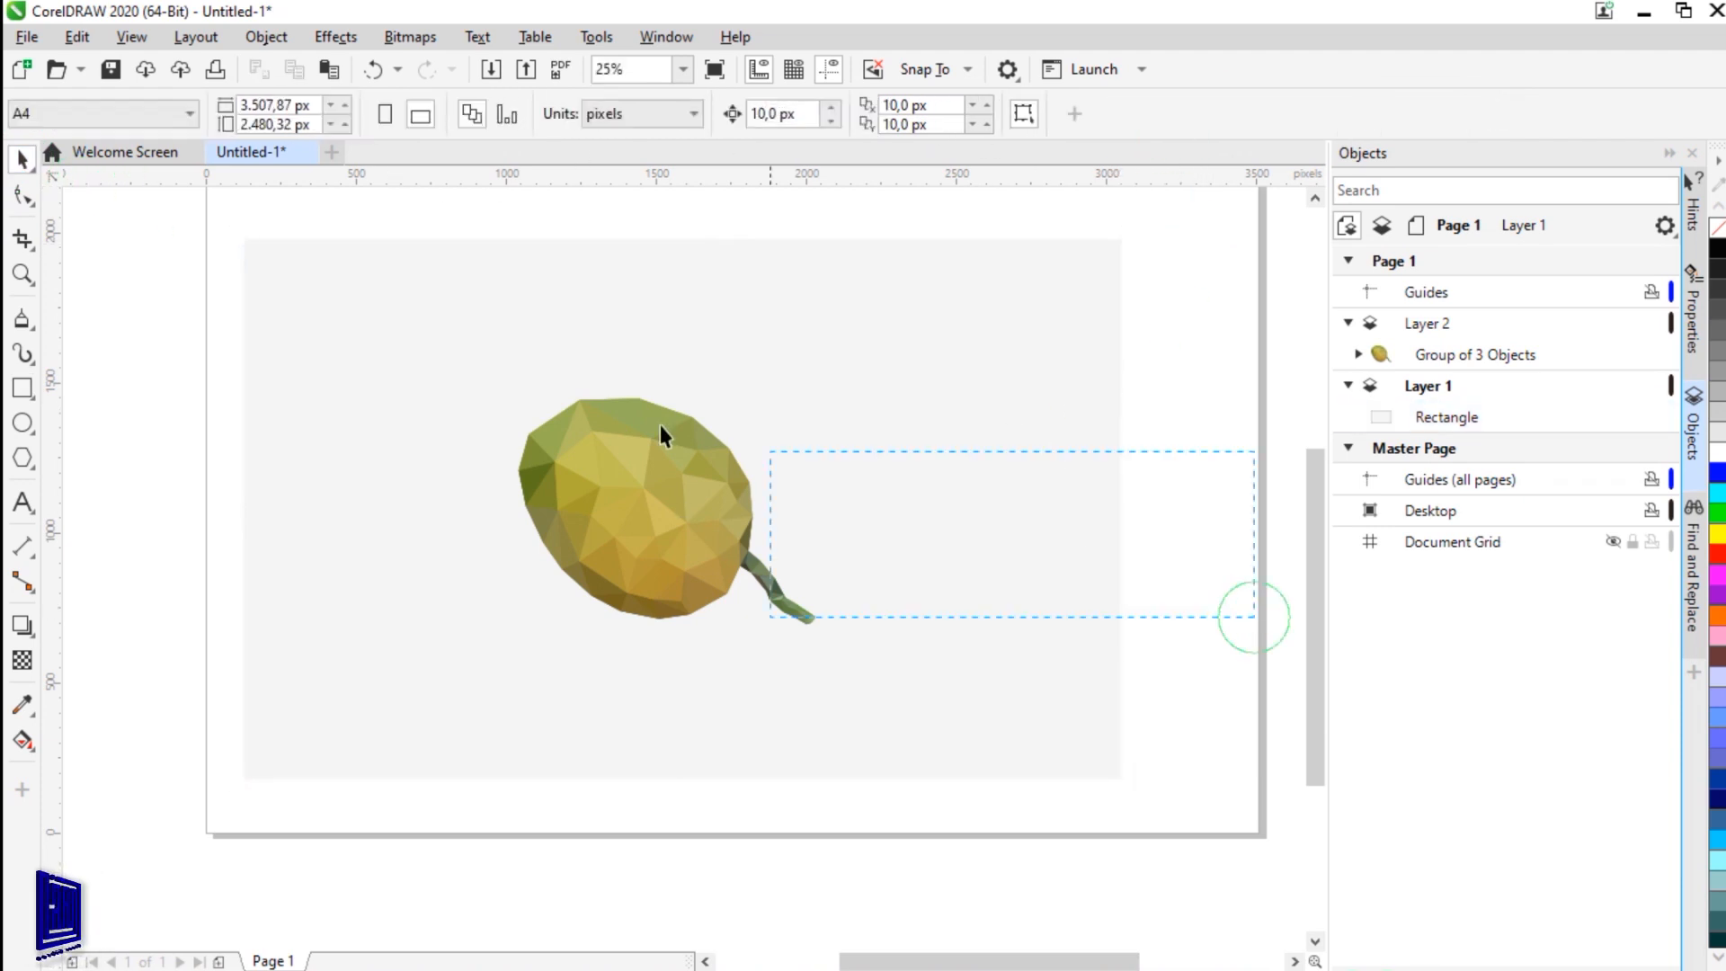
# Step: Centre the mango group horizontally and vertically on the background rectangle
pyautogui.moveTo(193, 201); pyautogui.dragTo(1119, 925)
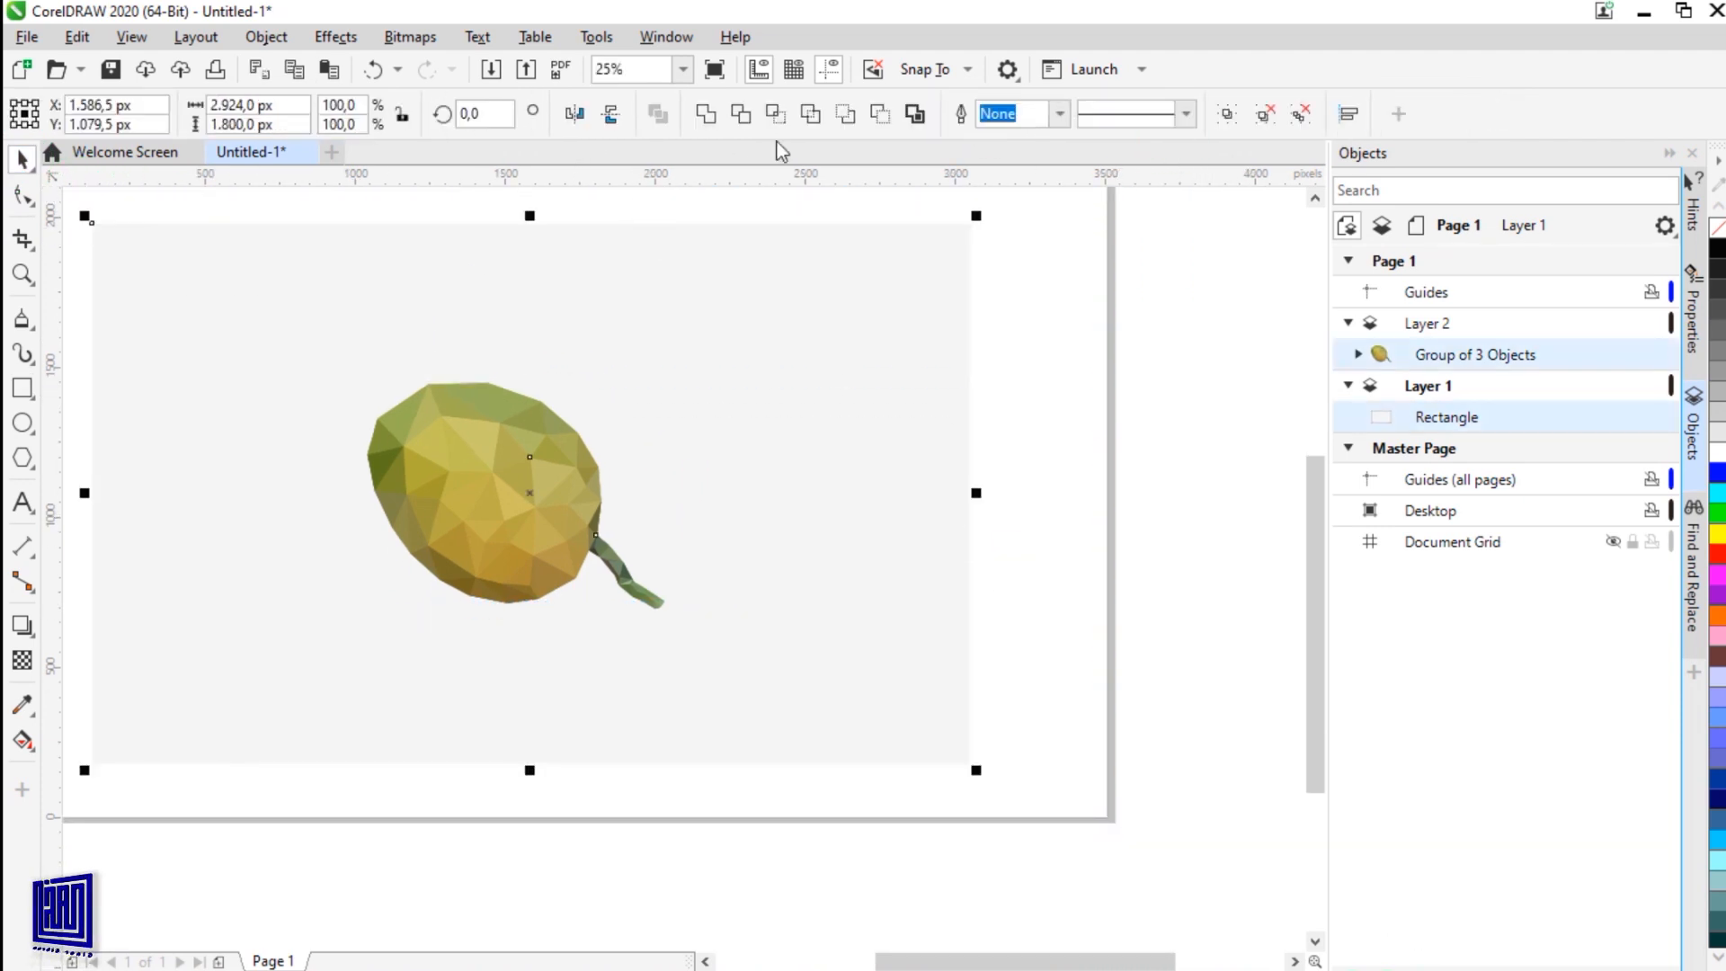
pyautogui.press('c')
pyautogui.press('e')
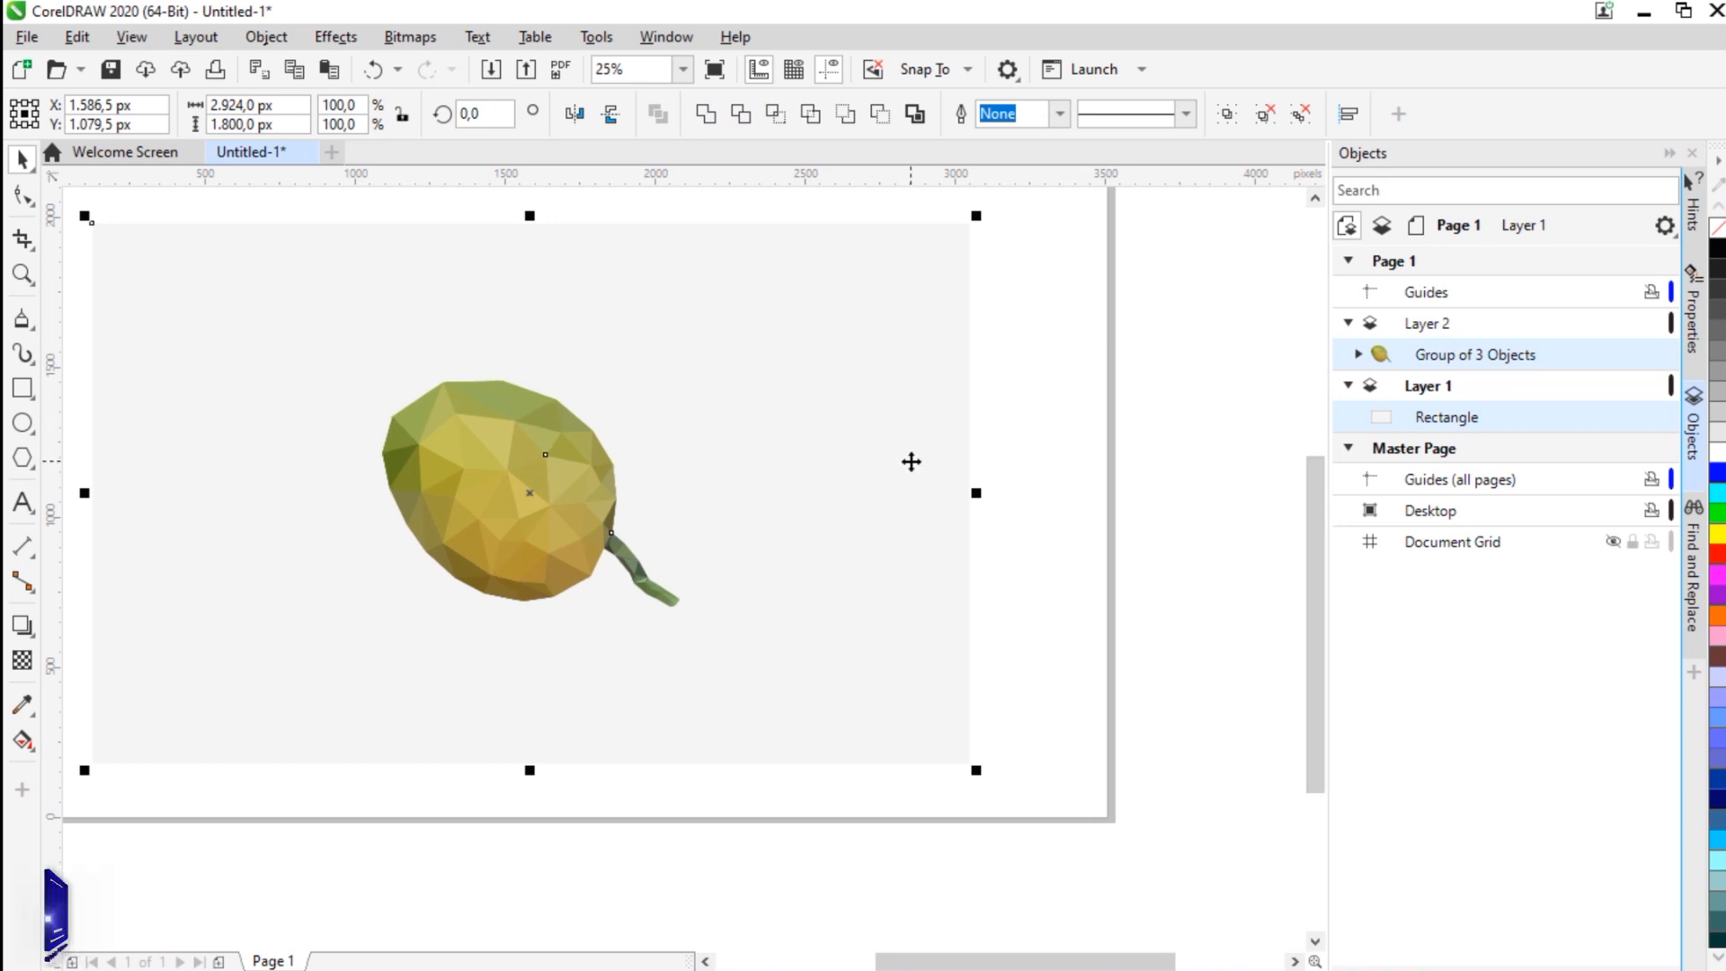
pyautogui.click(1097, 466)
pyautogui.moveTo(837, 523); pyautogui.dragTo(1098, 614)
pyautogui.hotkey('ctrl', 'z')
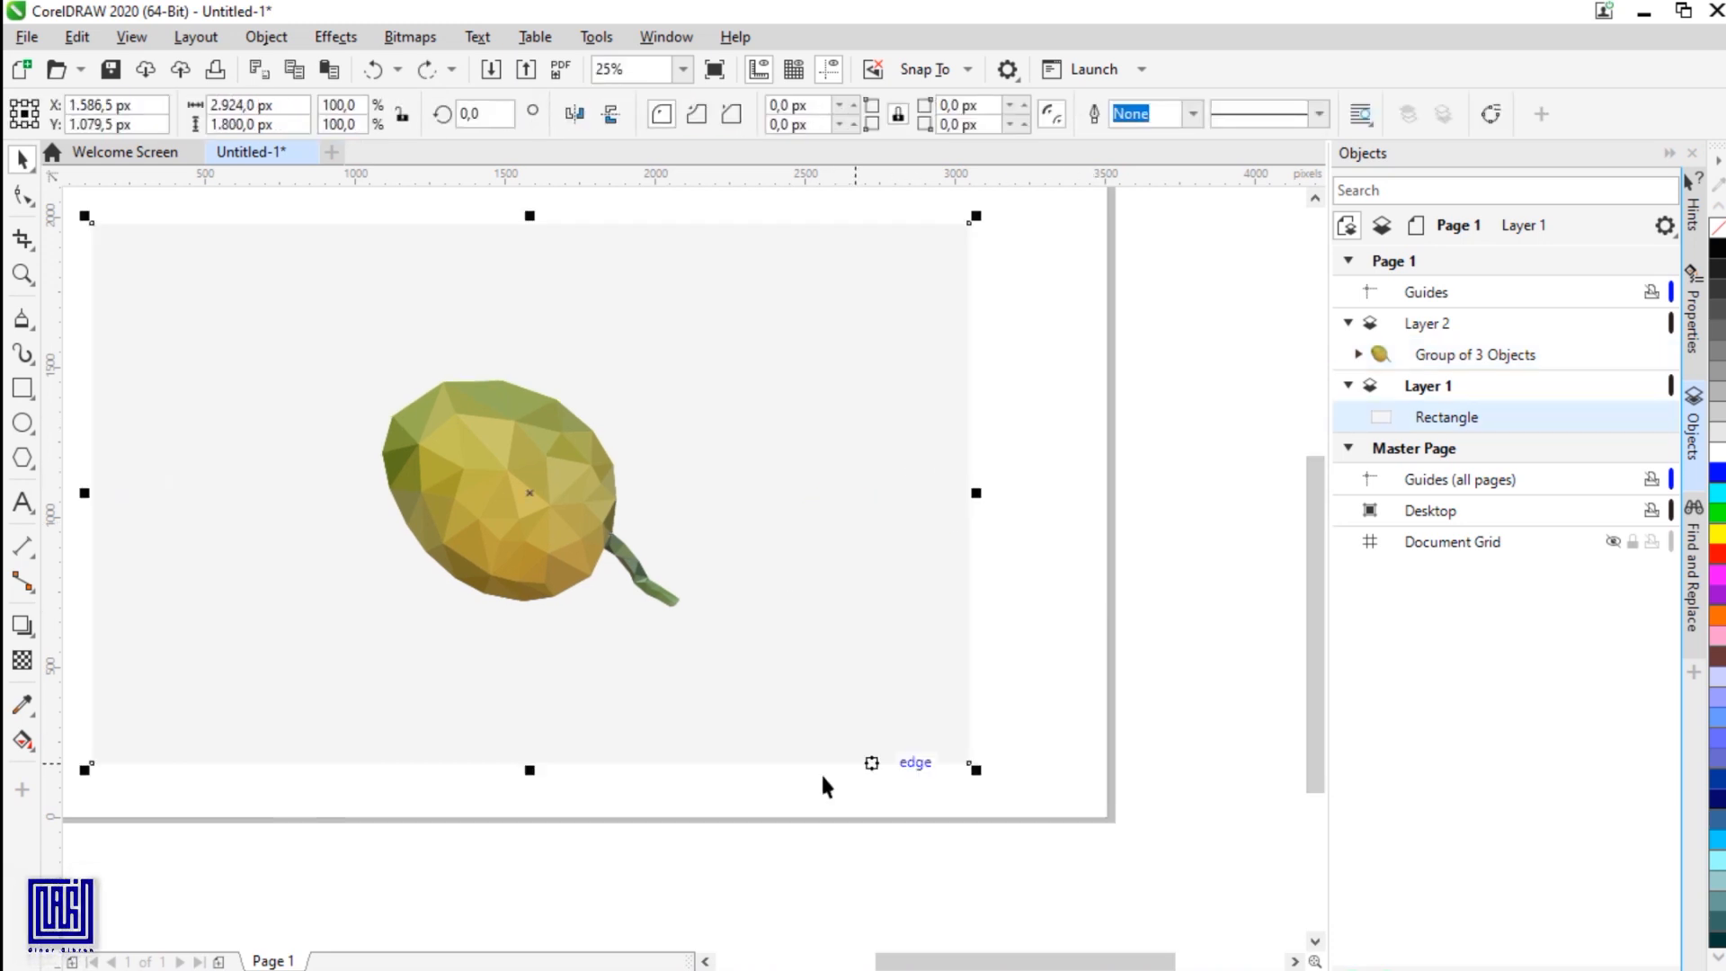
# Step: Scale the mango group down proportionally around its centre and deselect it
pyautogui.moveTo(718, 784); pyautogui.dragTo(977, 813)
pyautogui.click(955, 828)
pyautogui.click(797, 563)
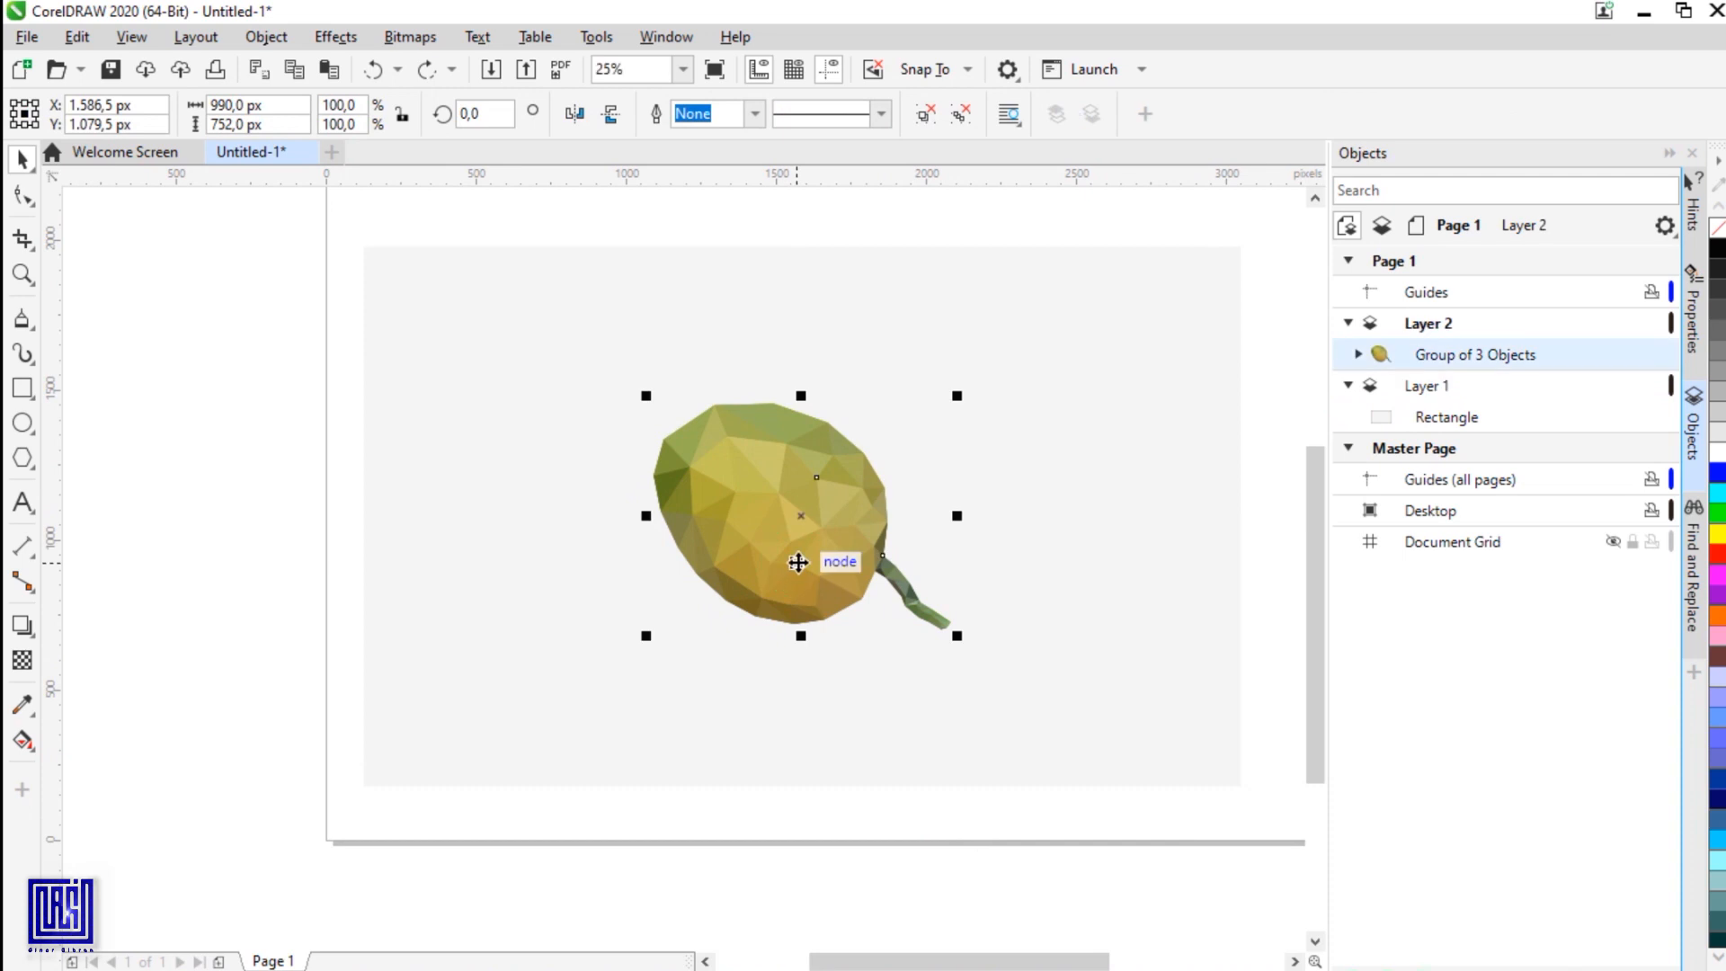
pyautogui.moveTo(956, 396); pyautogui.dragTo(930, 425)
pyautogui.click(899, 868)
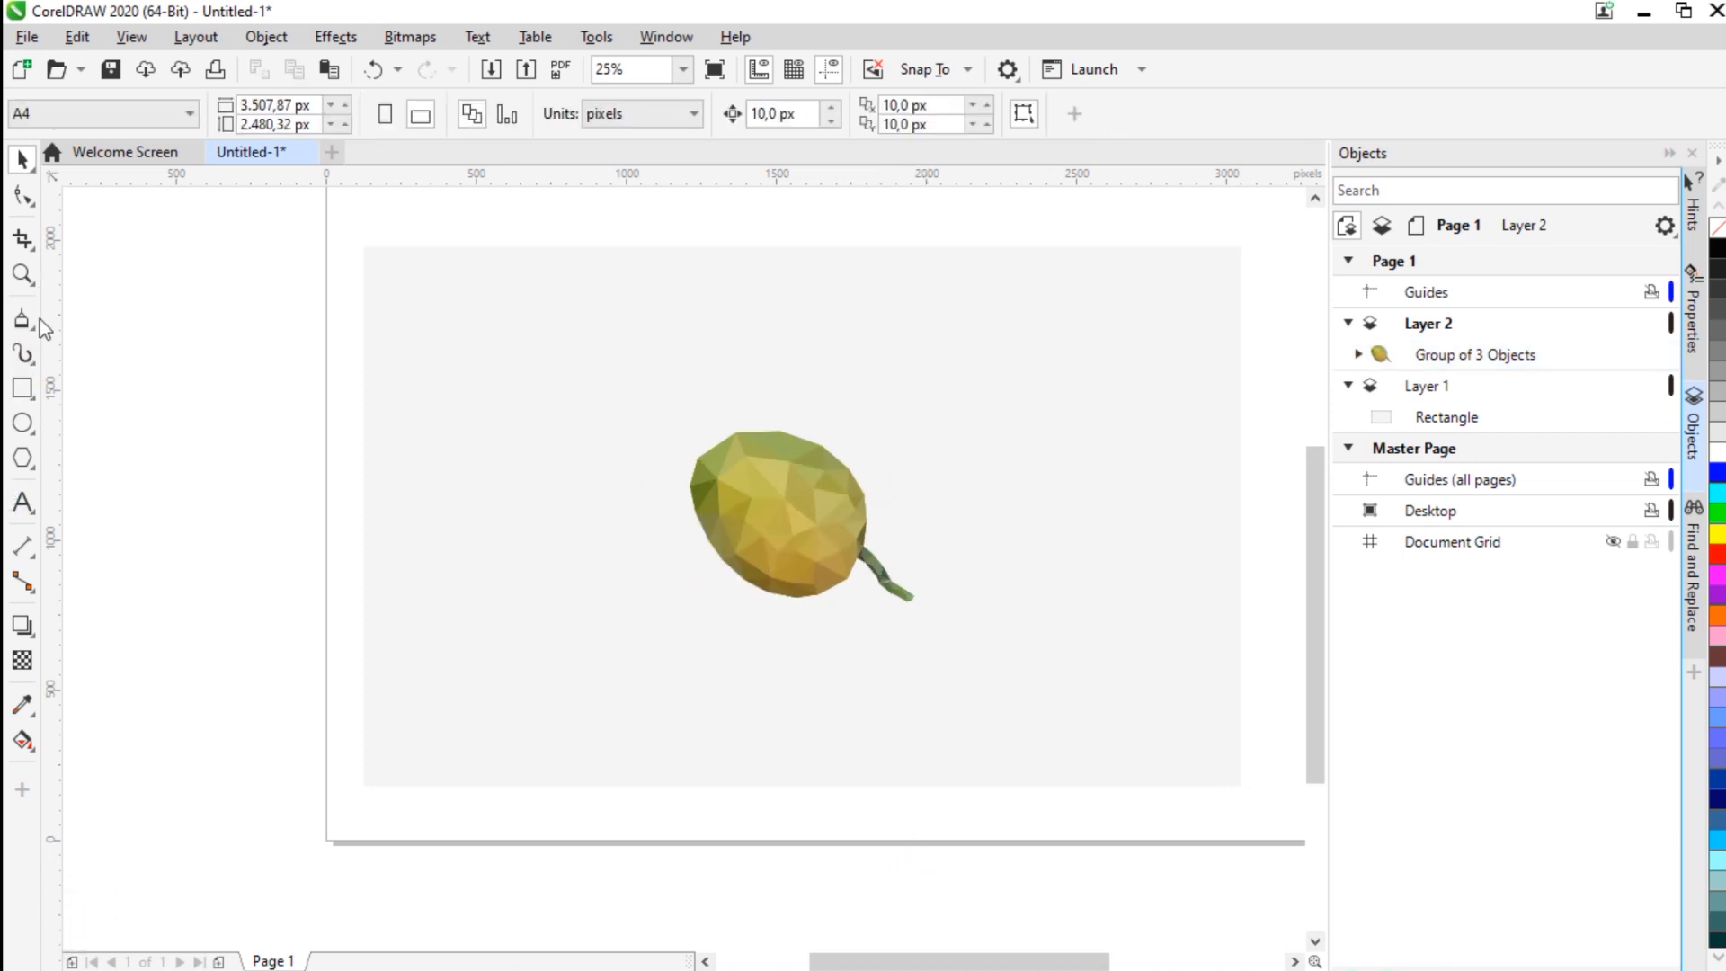
# Step: Add the artistic text PELEM in 24 pt Arial below the mango
pyautogui.press('F8')
pyautogui.scroll(3, 744, 686)
pyautogui.click(683, 609)
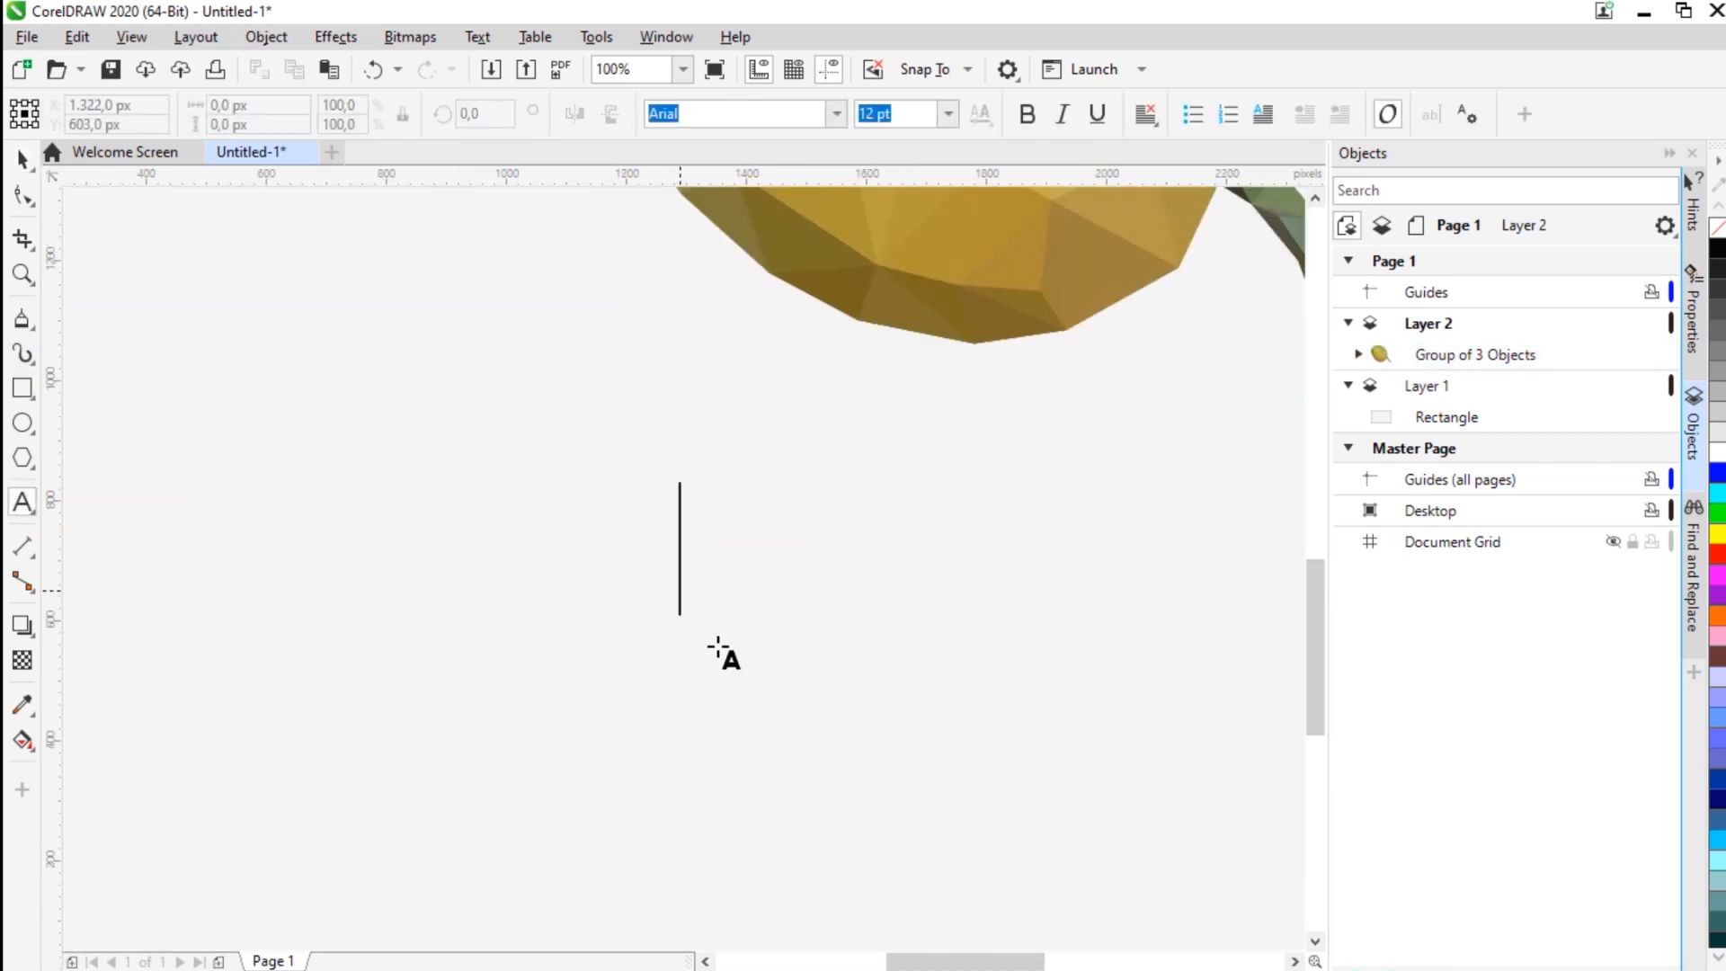
pyautogui.scroll(-3, 719, 647)
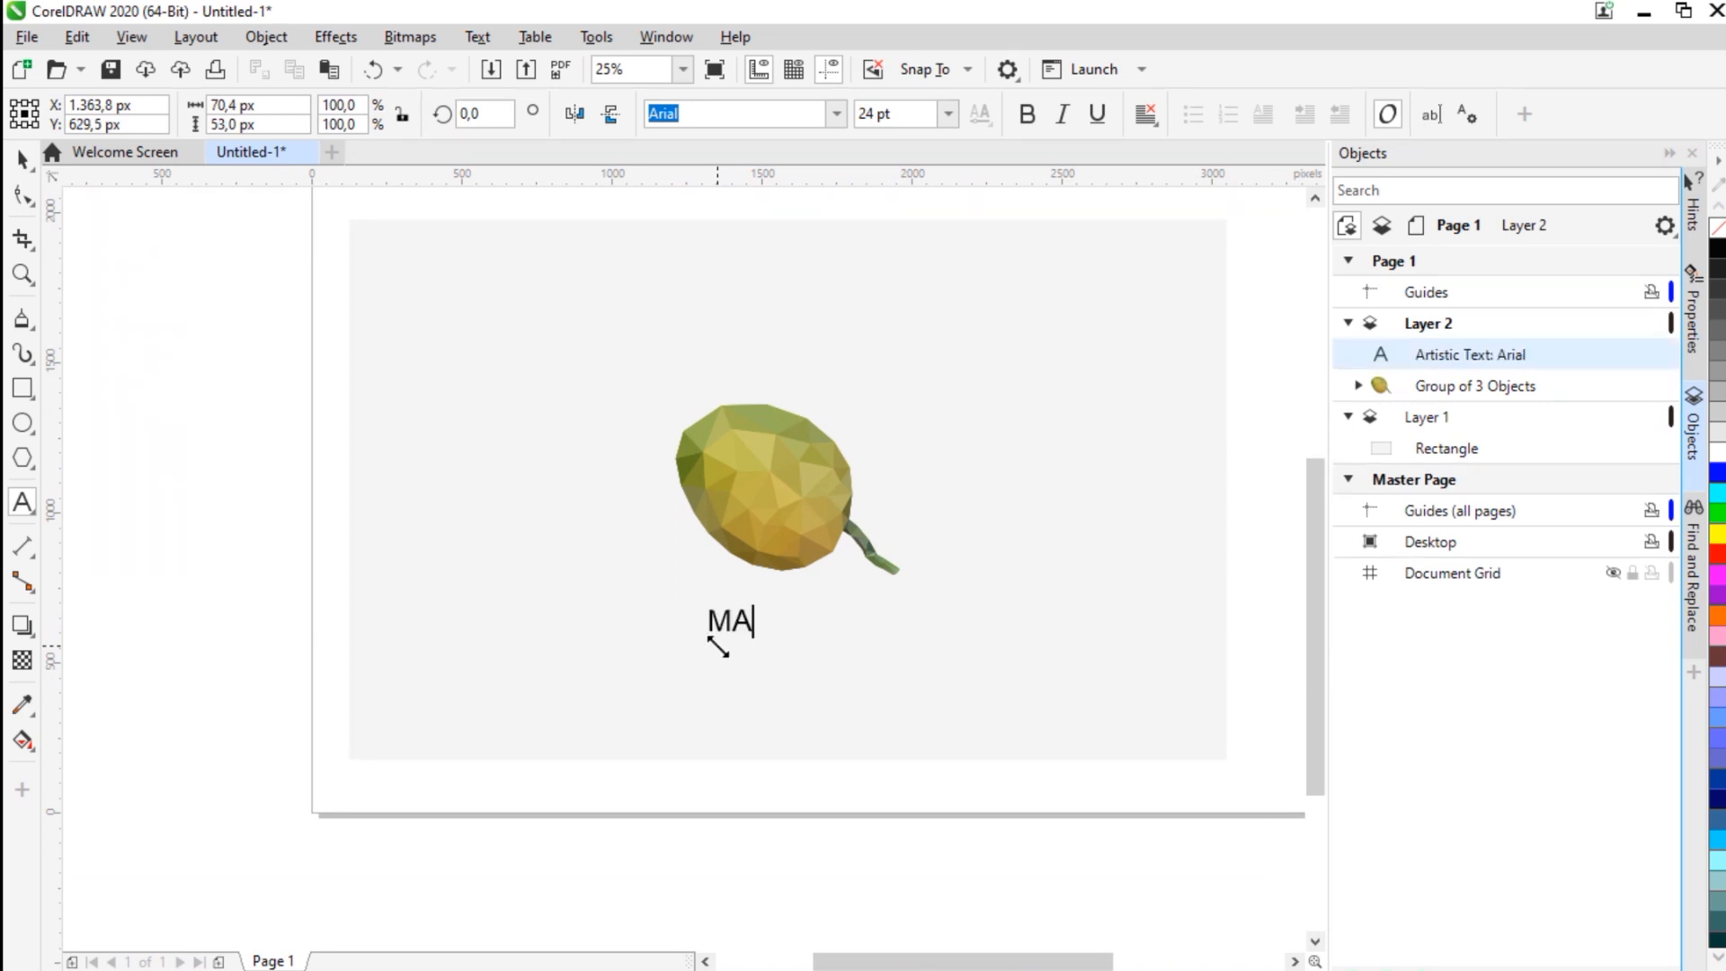
pyautogui.press('Escape')
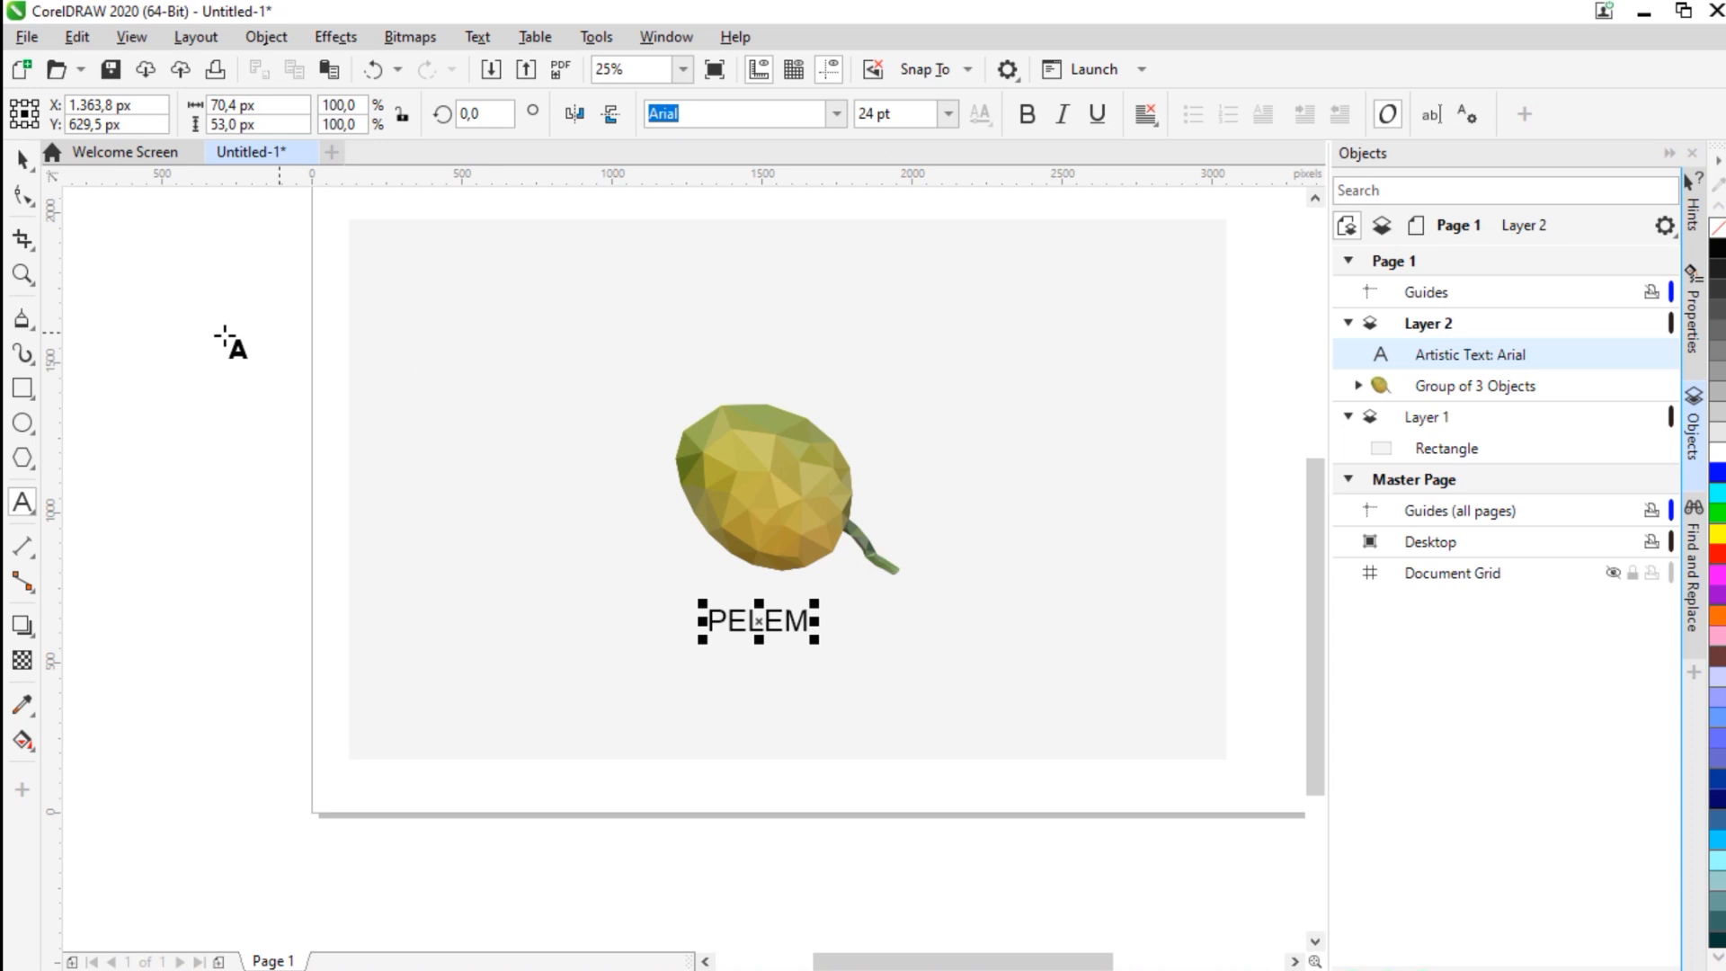
pyautogui.click(19, 162)
pyautogui.click(791, 774)
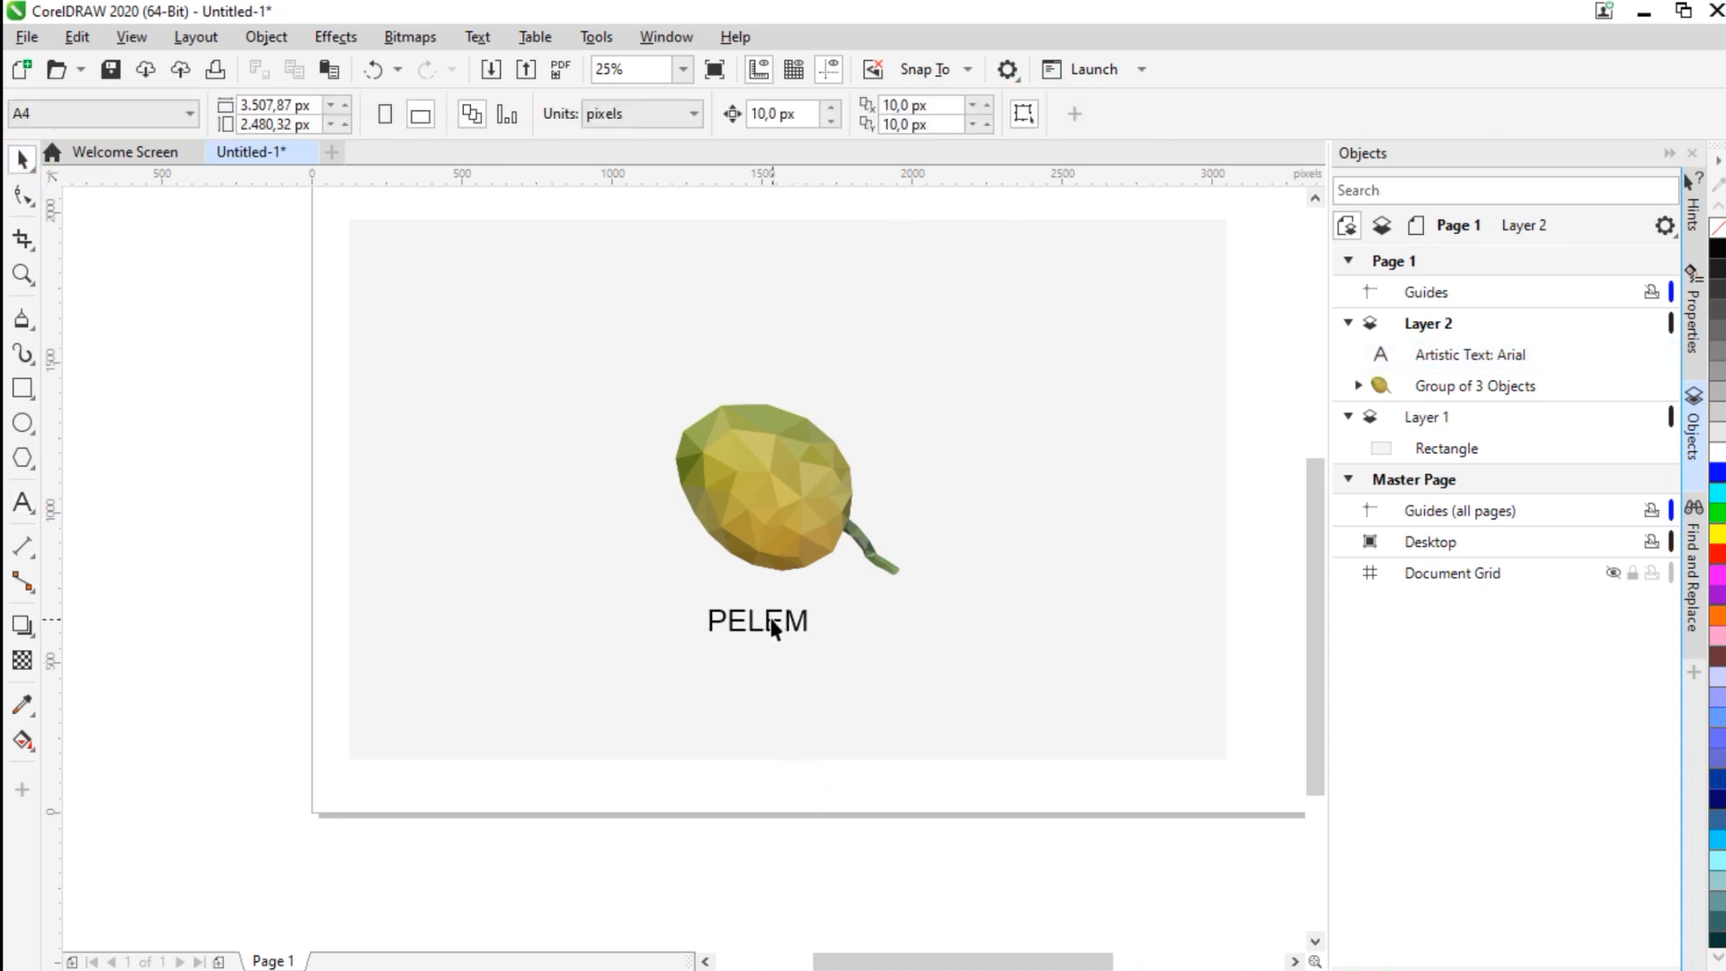
# Step: Make the PELEM text bold
pyautogui.click(778, 624)
pyautogui.hotkey('ctrl', 'b')
pyautogui.click(788, 701)
# Step: Widen the letter spacing of PELEM to a total width of about 1326 px and move the text centrally beneath the mango
pyautogui.click(775, 629)
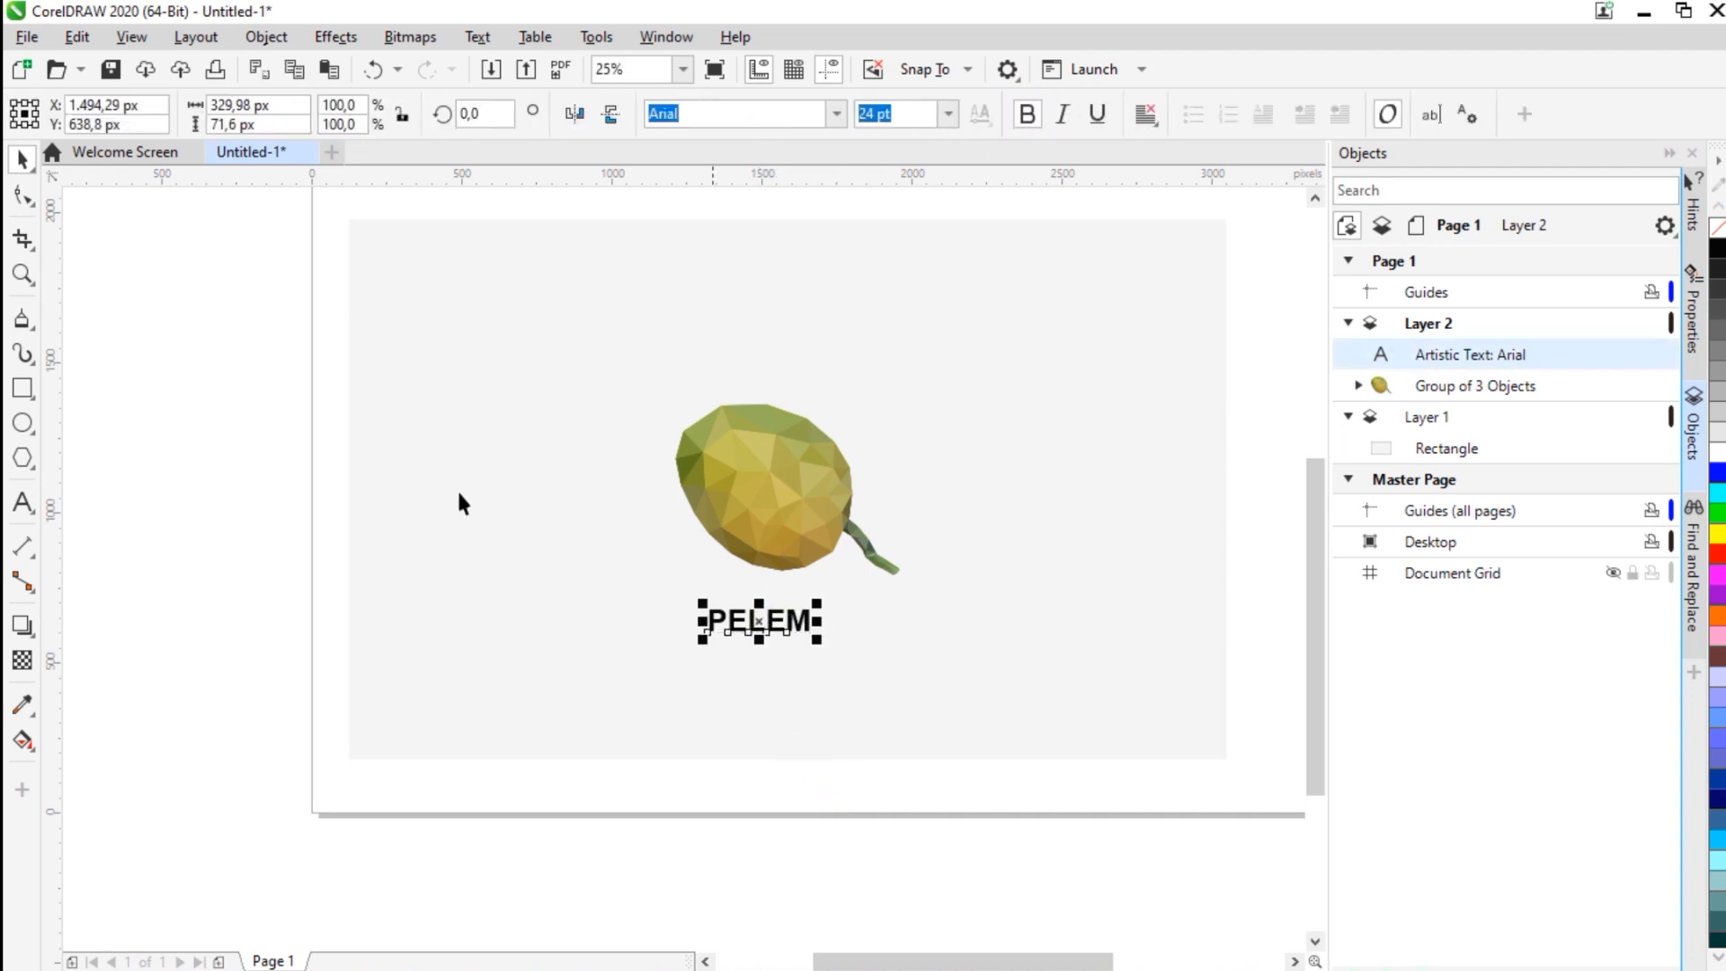
pyautogui.moveTo(816, 647); pyautogui.dragTo(1095, 637)
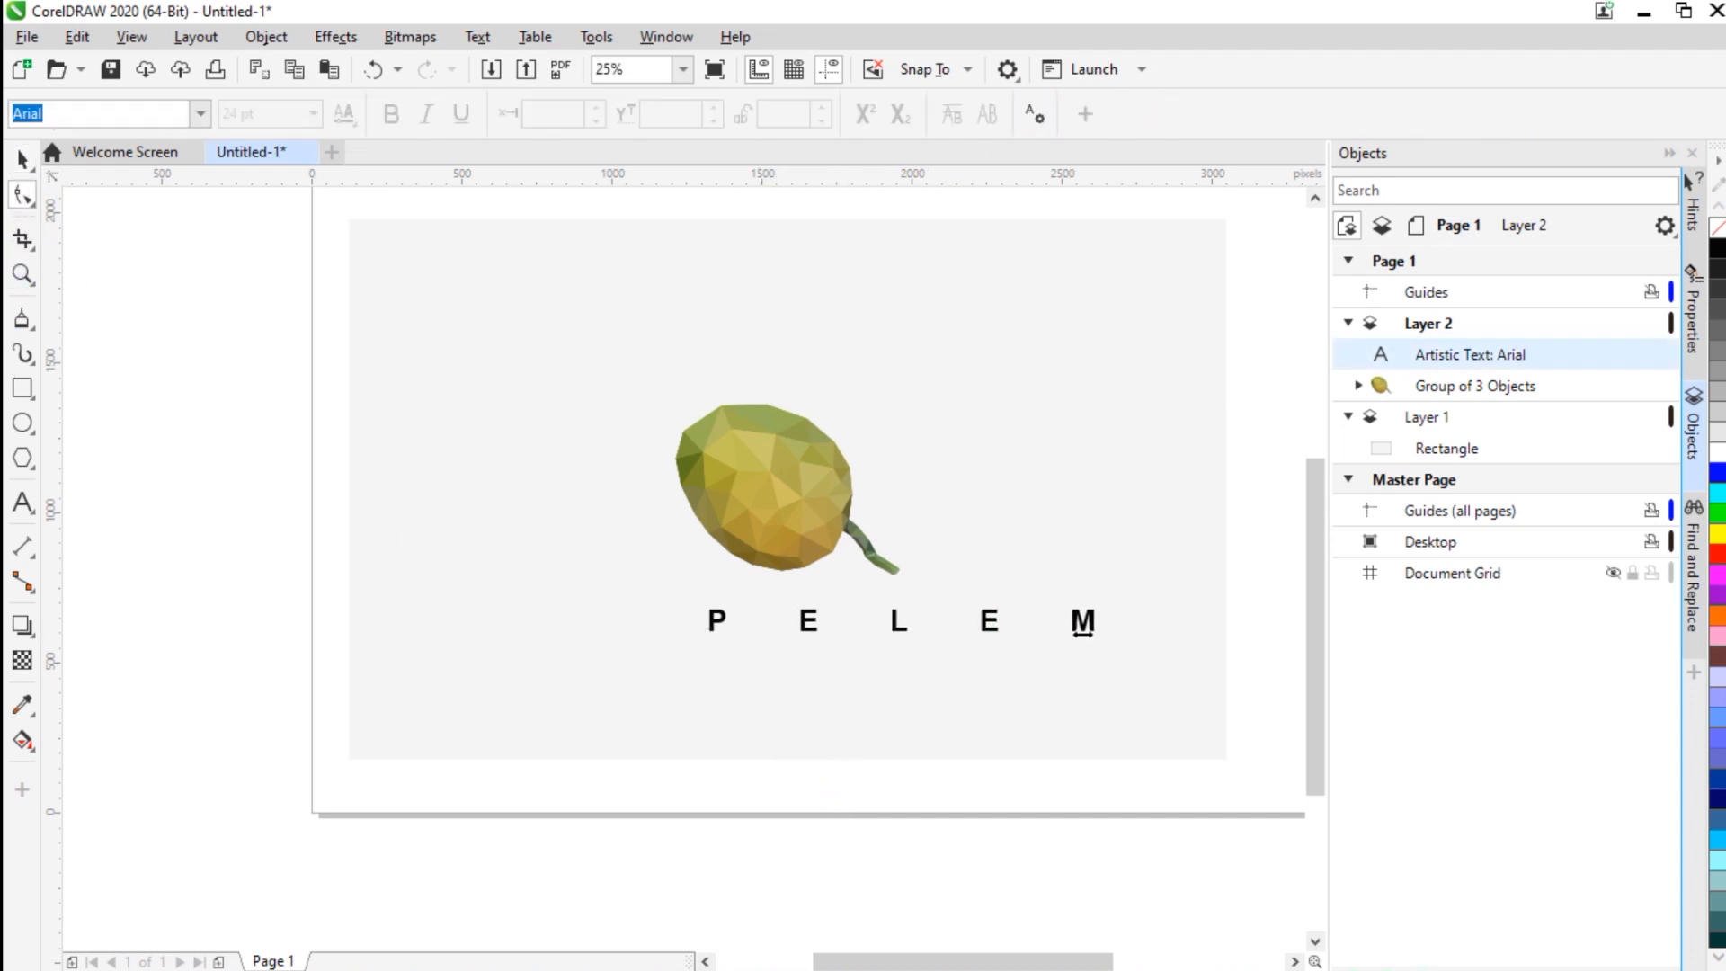
pyautogui.press('space')
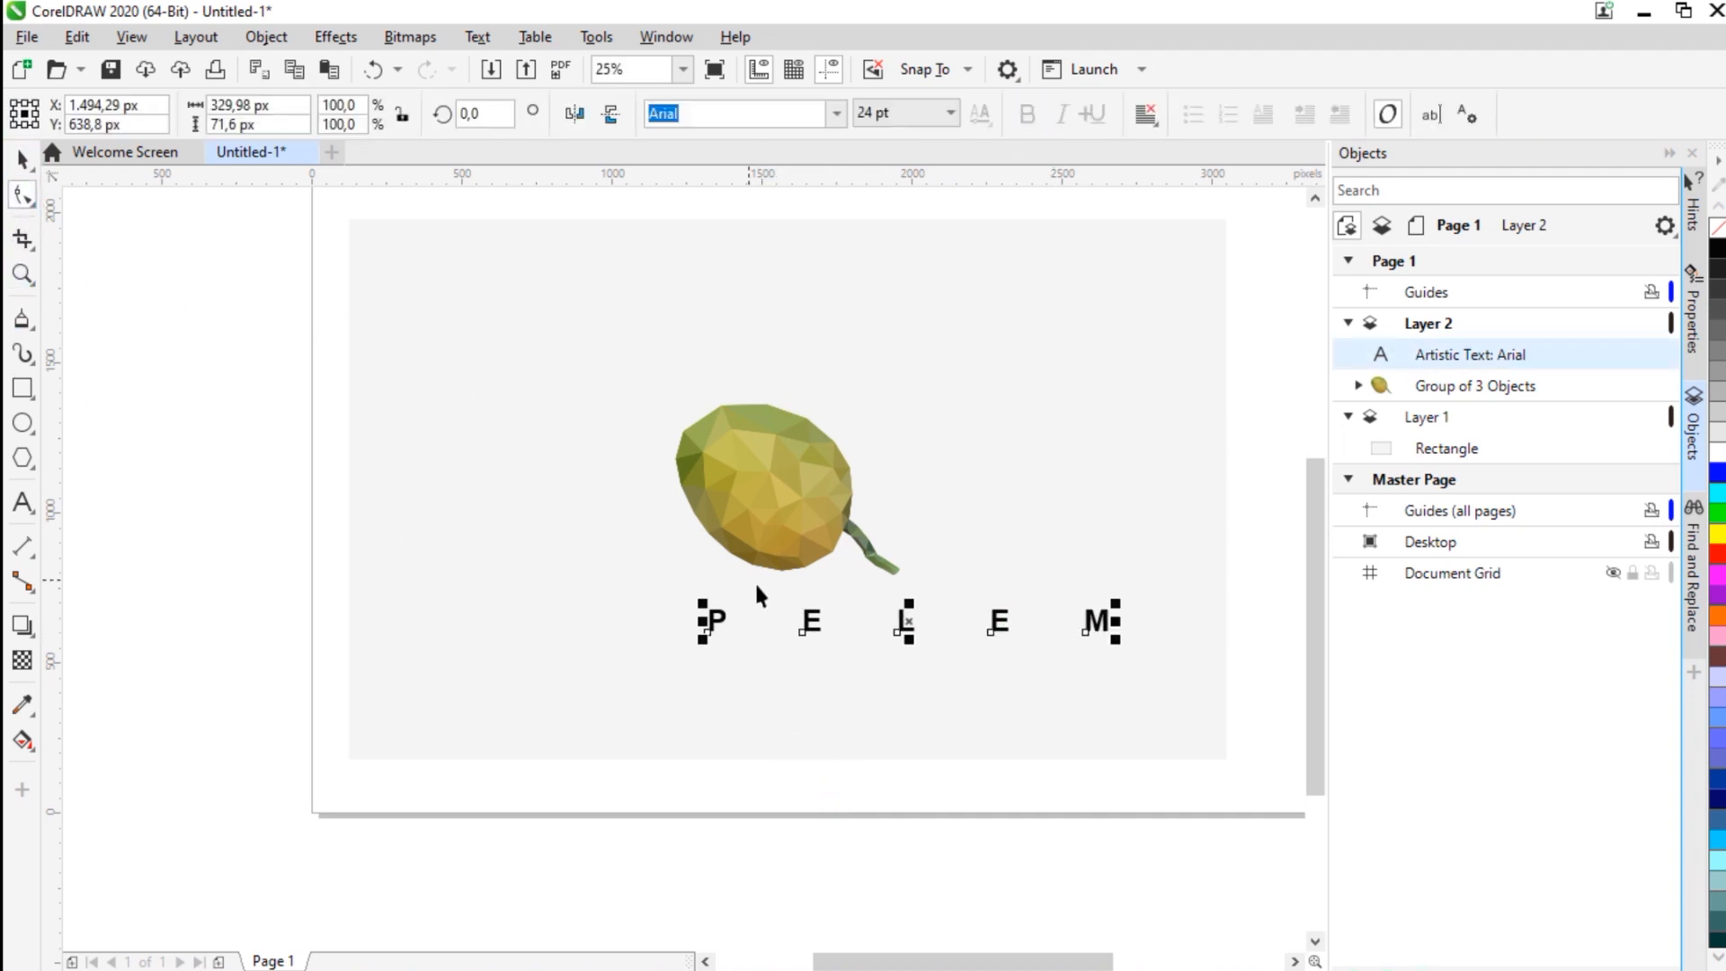
pyautogui.moveTo(798, 622); pyautogui.dragTo(707, 611)
pyautogui.click(773, 820)
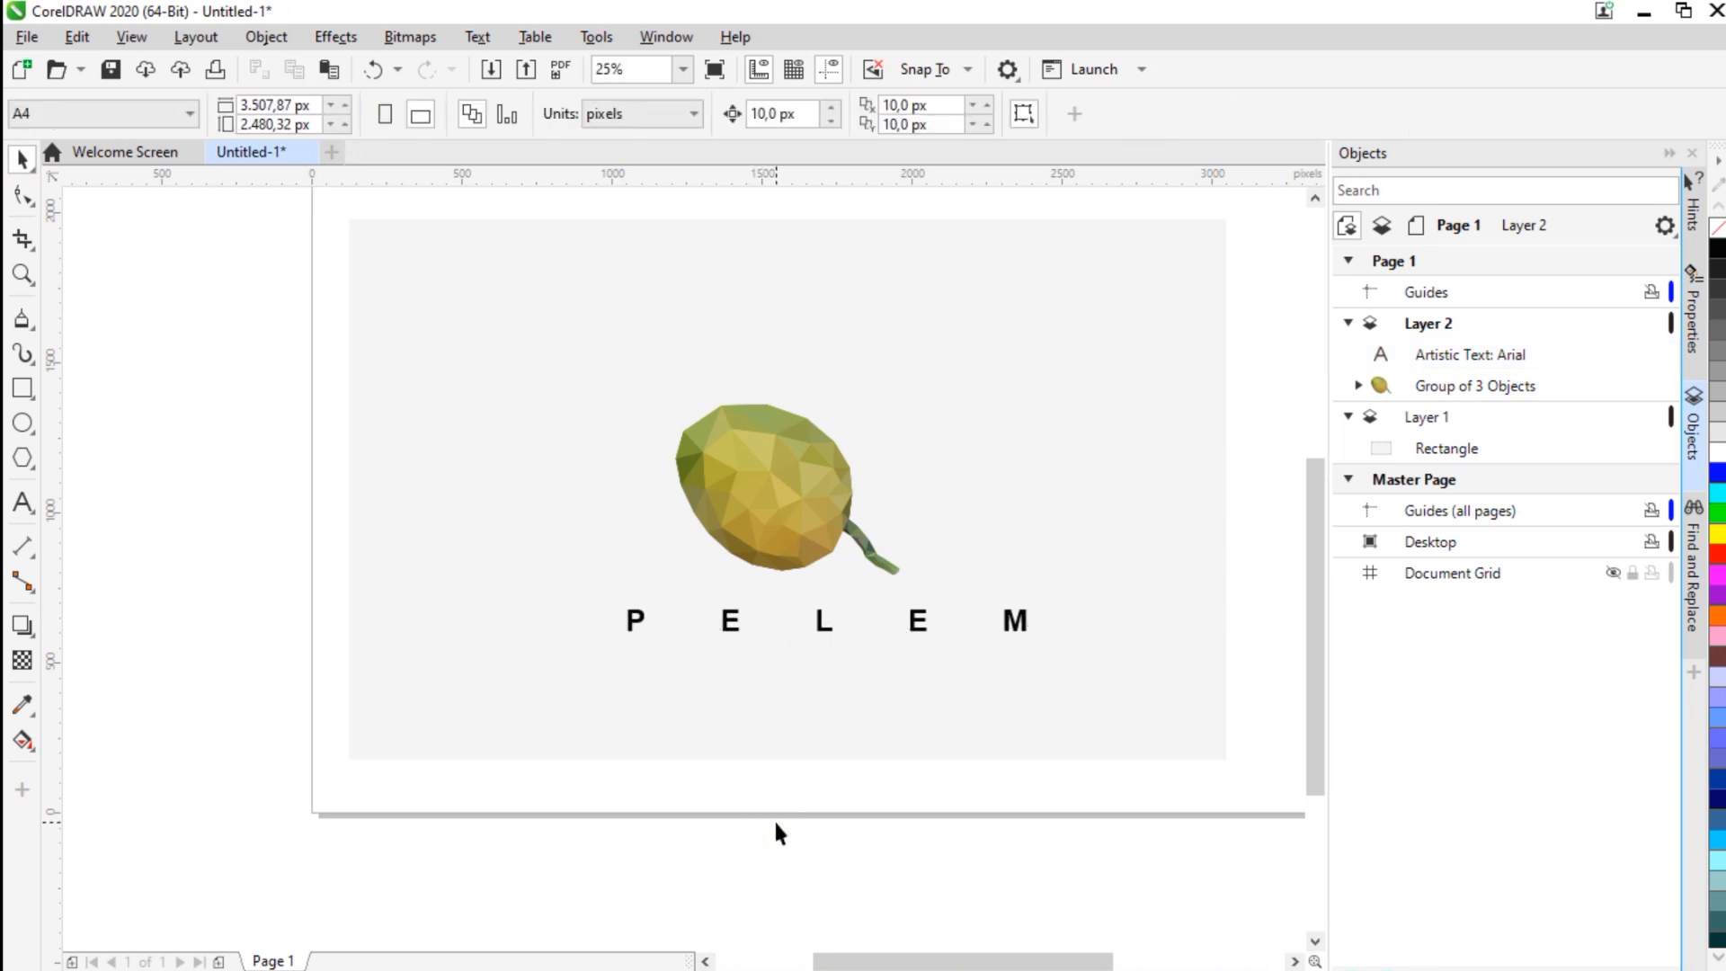
# Step: Break the PELEM artistic text apart into five individual letters
pyautogui.scroll(1, 847, 620)
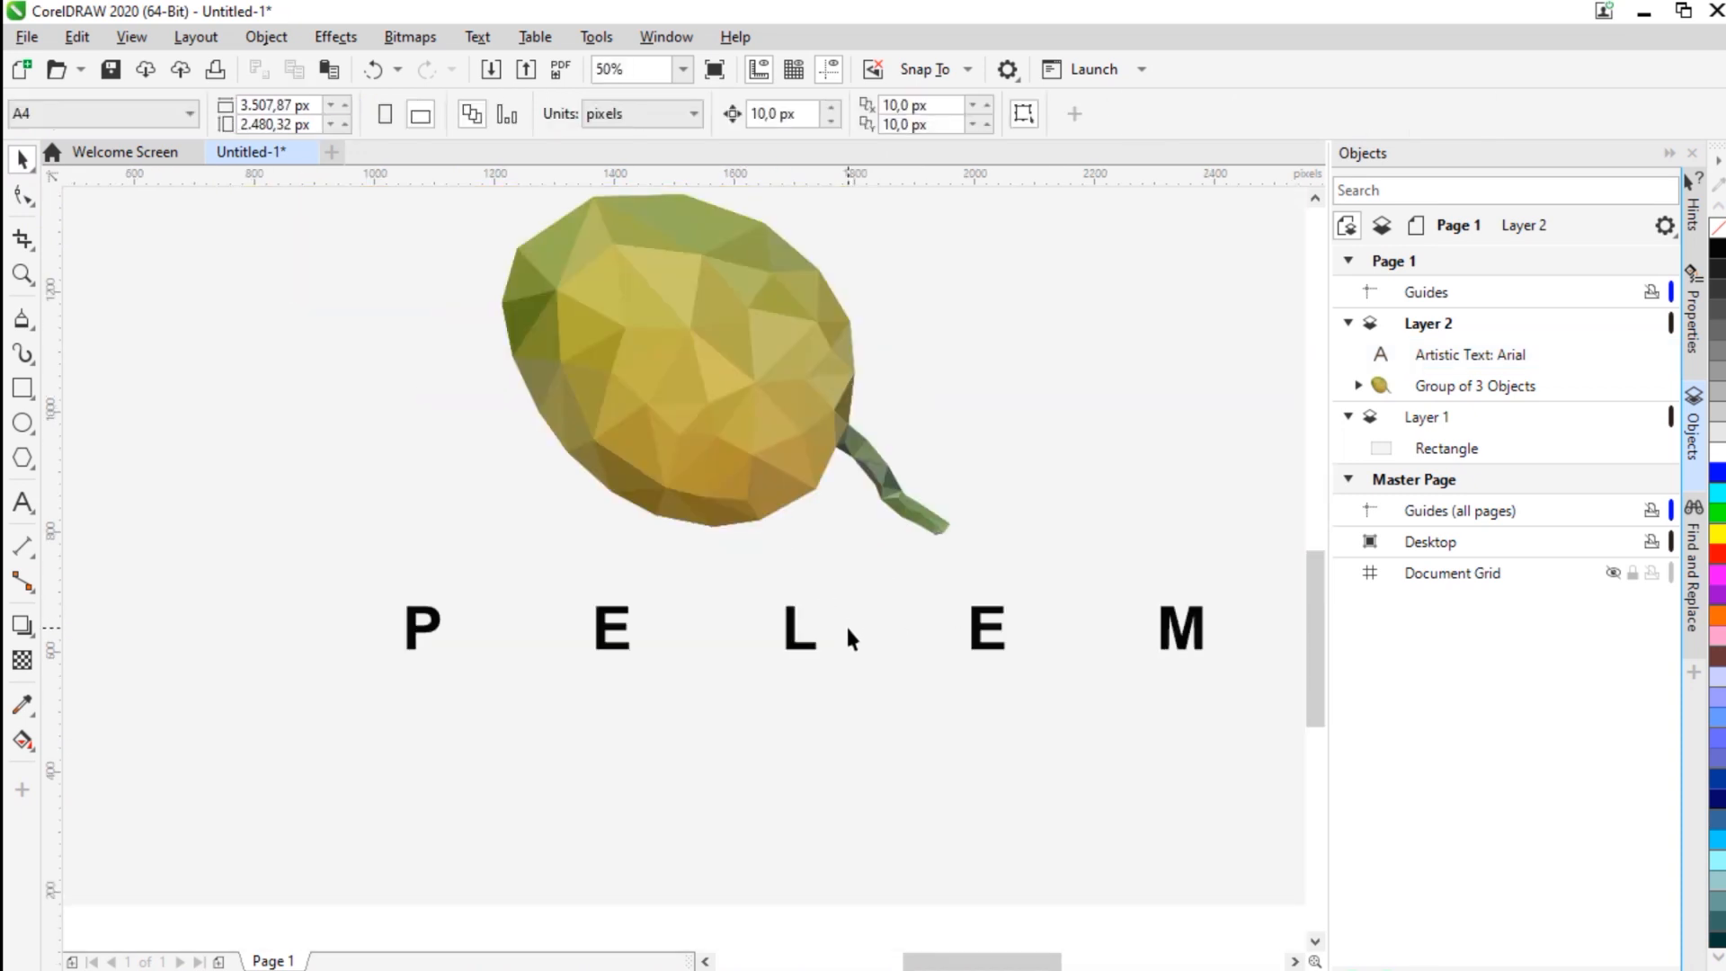
pyautogui.click(796, 650)
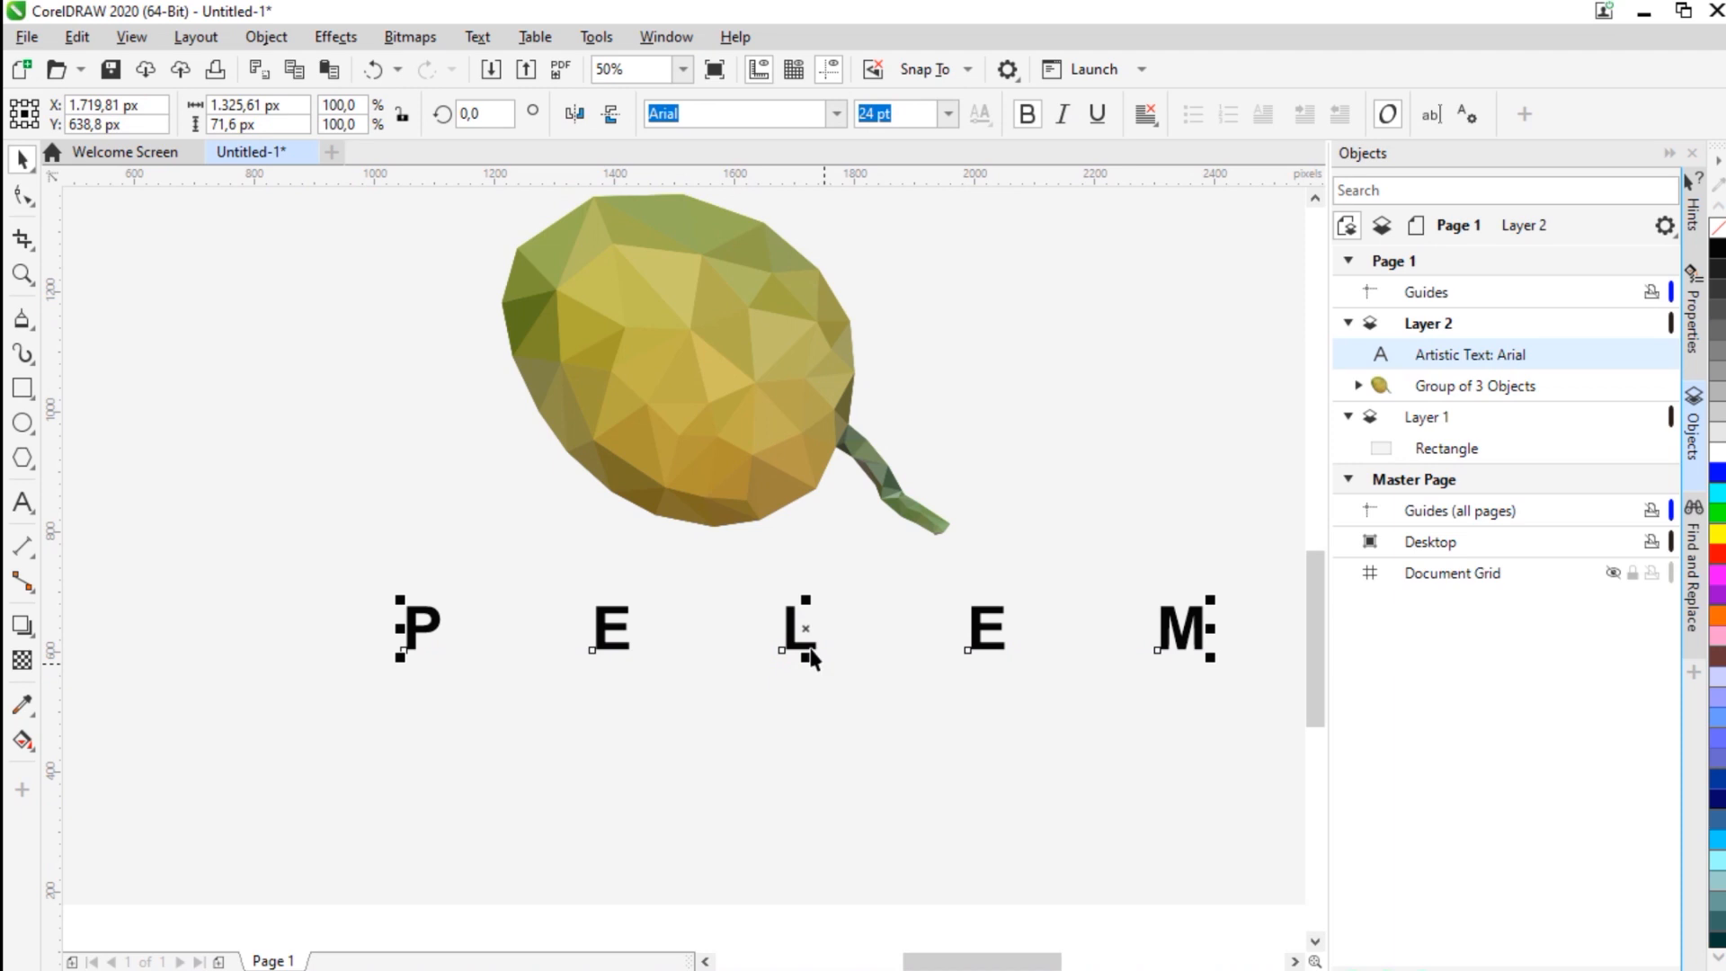
pyautogui.click(264, 40)
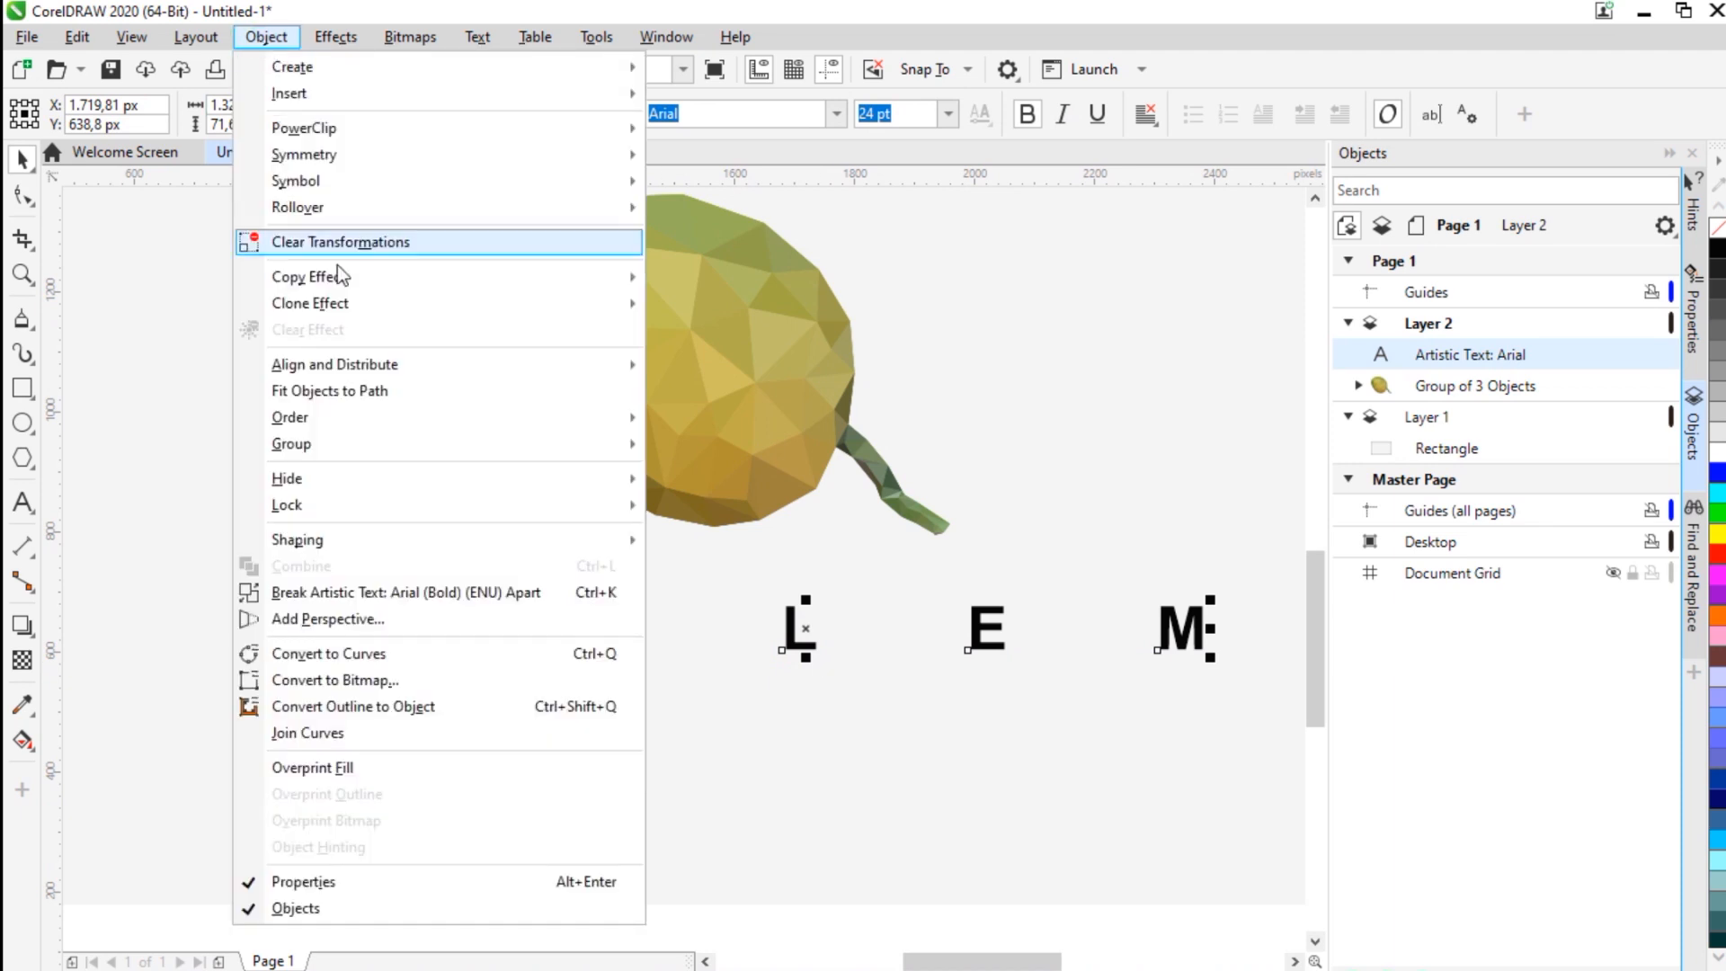
pyautogui.click(417, 592)
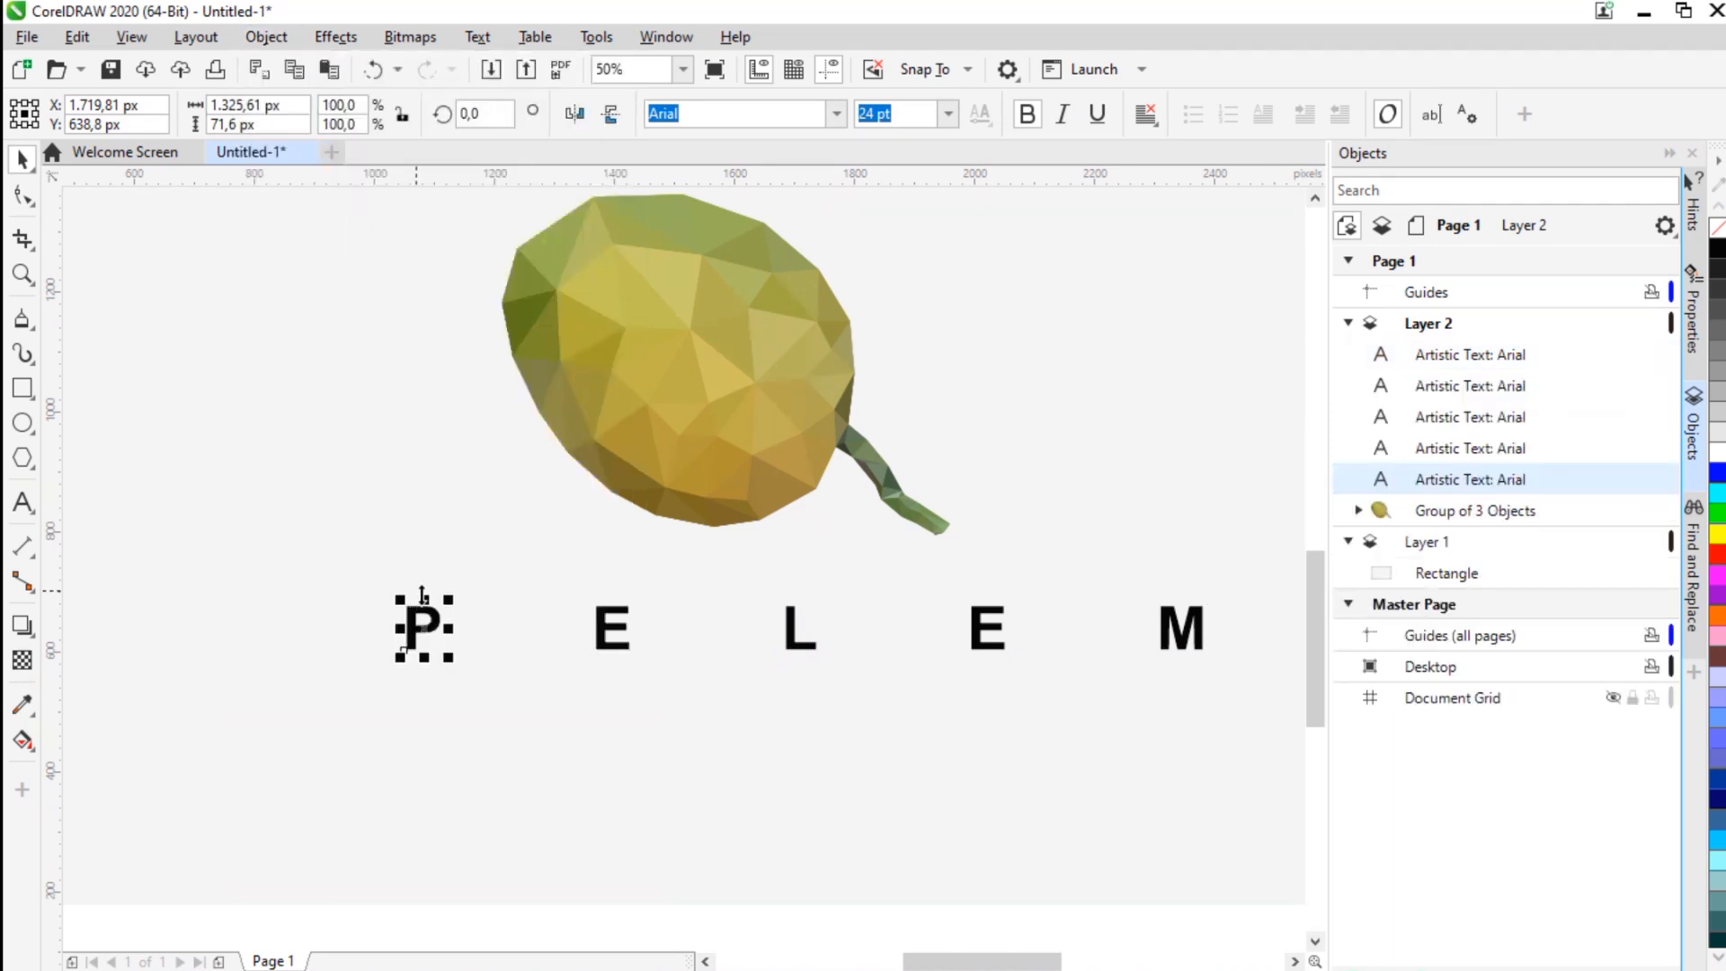
# Step: Convert all five PELEM letters to curves and move them together to about X 1,626 px, Y 657 px beneath the mango
pyautogui.scroll(-2, 419, 598)
pyautogui.keyDown('shift'); pyautogui.click(511, 615); pyautogui.keyUp('shift')
pyautogui.keyDown('shift'); pyautogui.click(600, 613); pyautogui.keyUp('shift')
pyautogui.click(746, 800)
pyautogui.click(809, 614)
pyautogui.keyDown('shift'); pyautogui.click(701, 614); pyautogui.keyUp('shift')
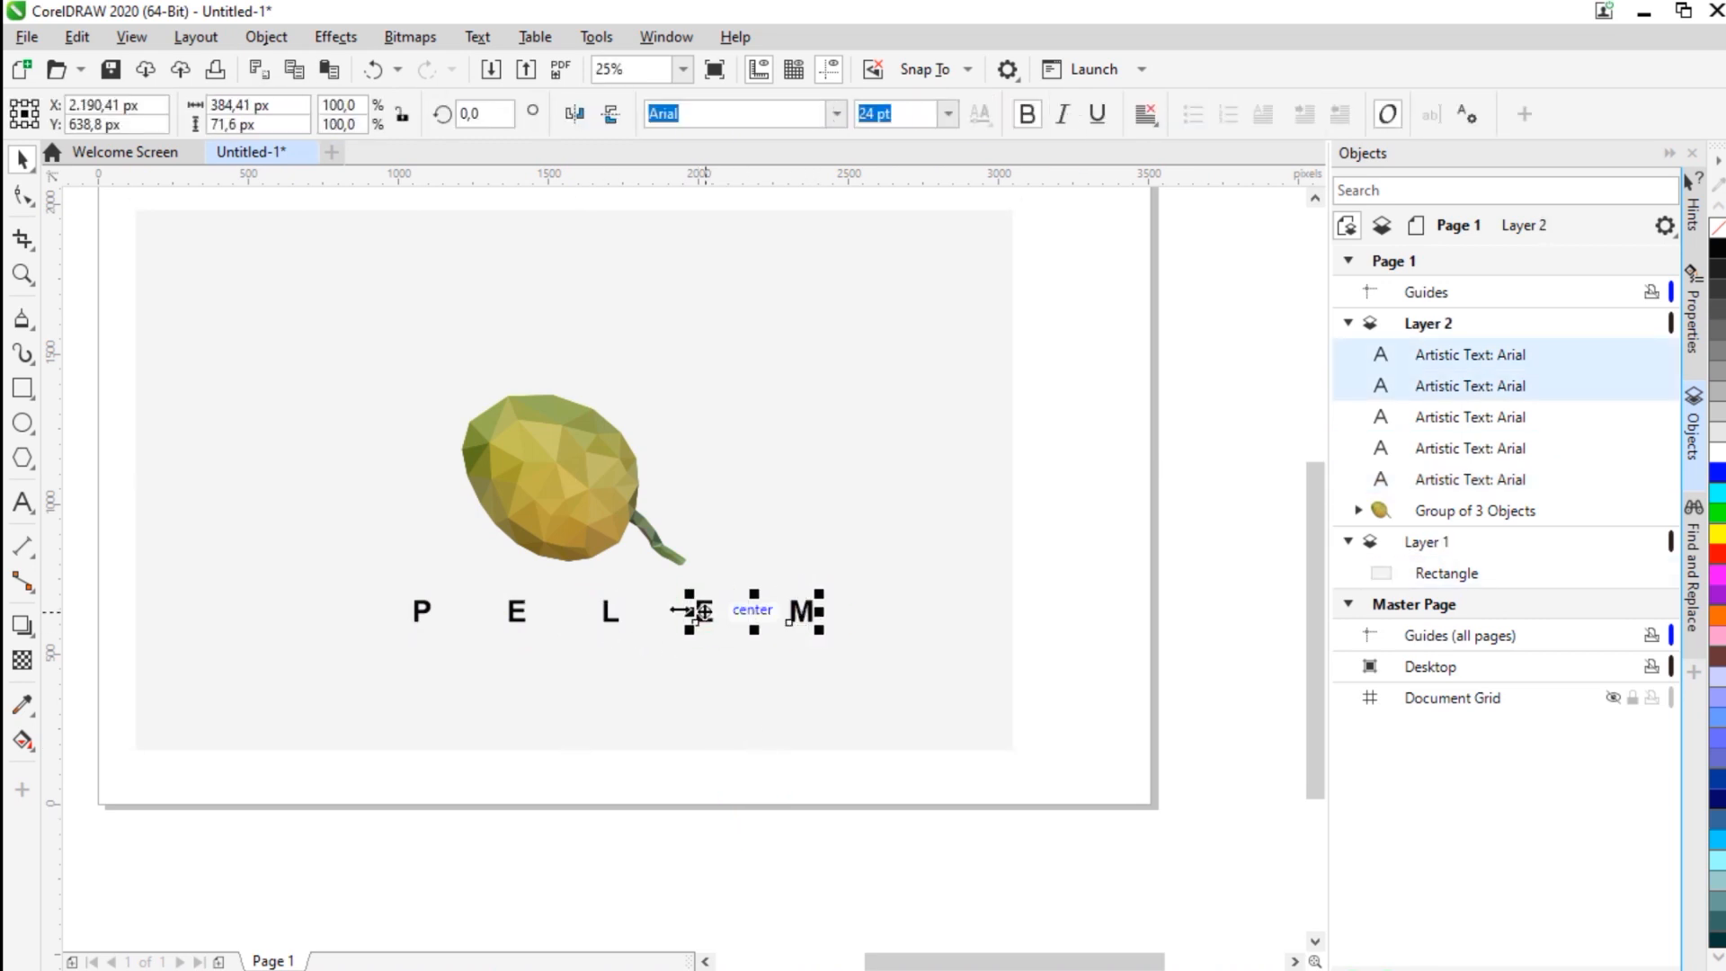
pyautogui.keyDown('shift'); pyautogui.click(608, 619); pyautogui.keyUp('shift')
pyautogui.keyDown('shift'); pyautogui.click(518, 613); pyautogui.keyUp('shift')
pyautogui.keyDown('shift'); pyautogui.click(421, 613); pyautogui.keyUp('shift')
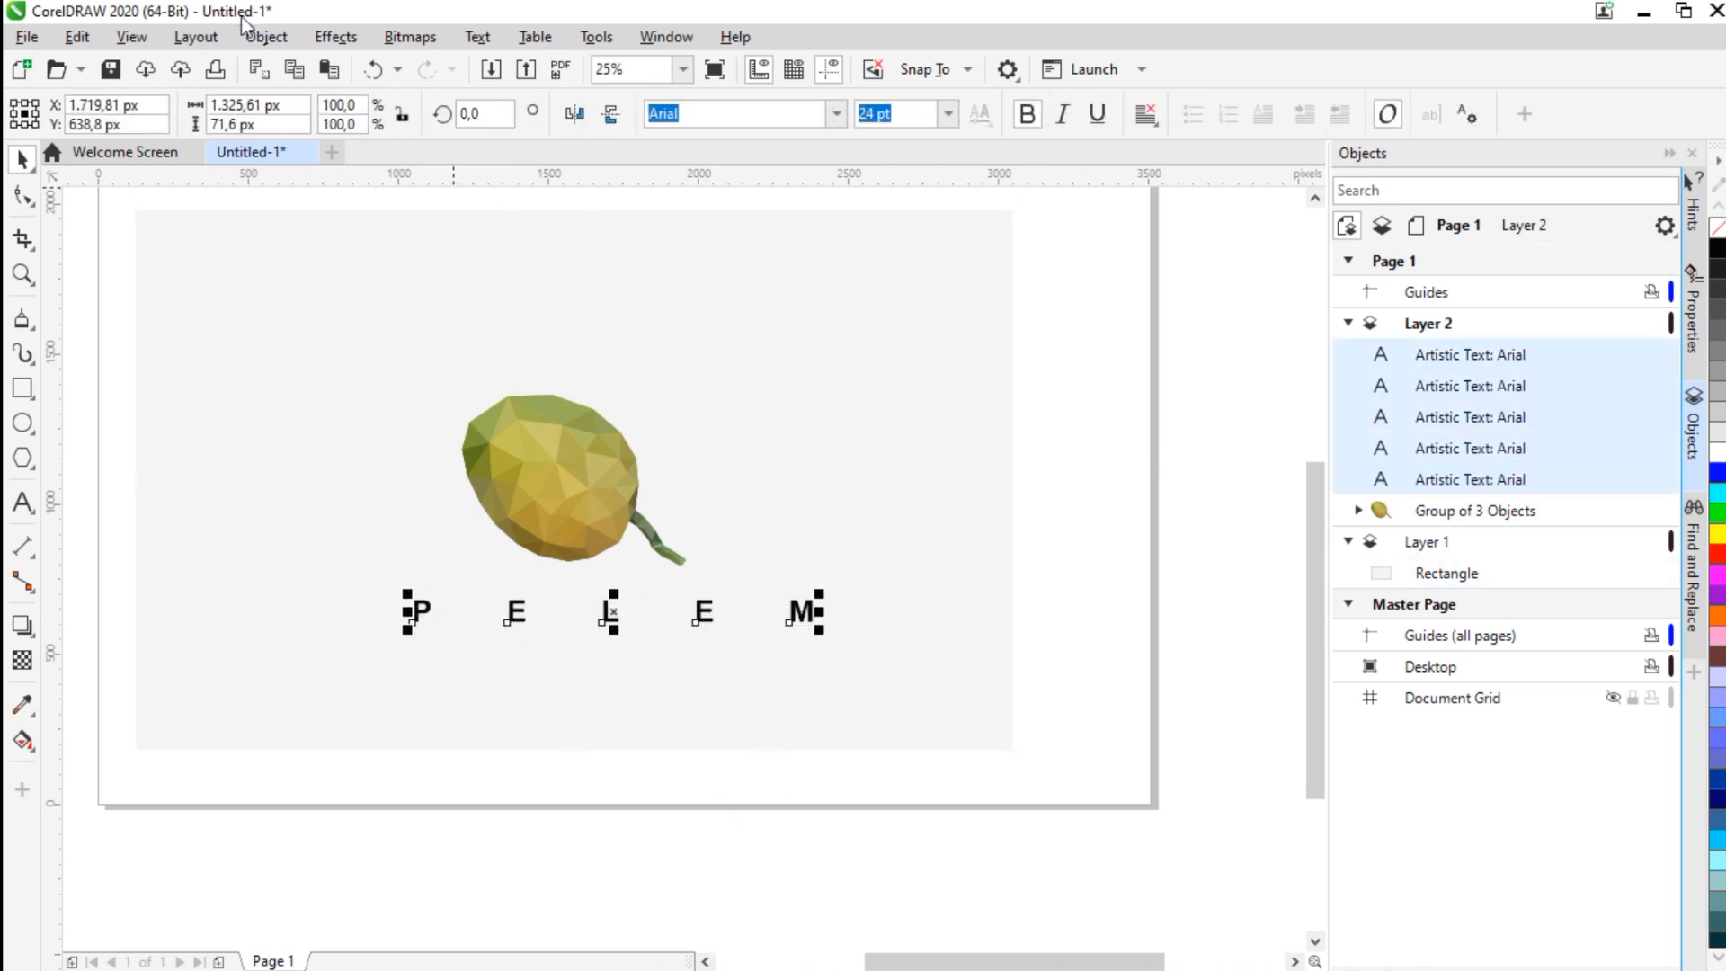
pyautogui.click(266, 36)
pyautogui.click(423, 654)
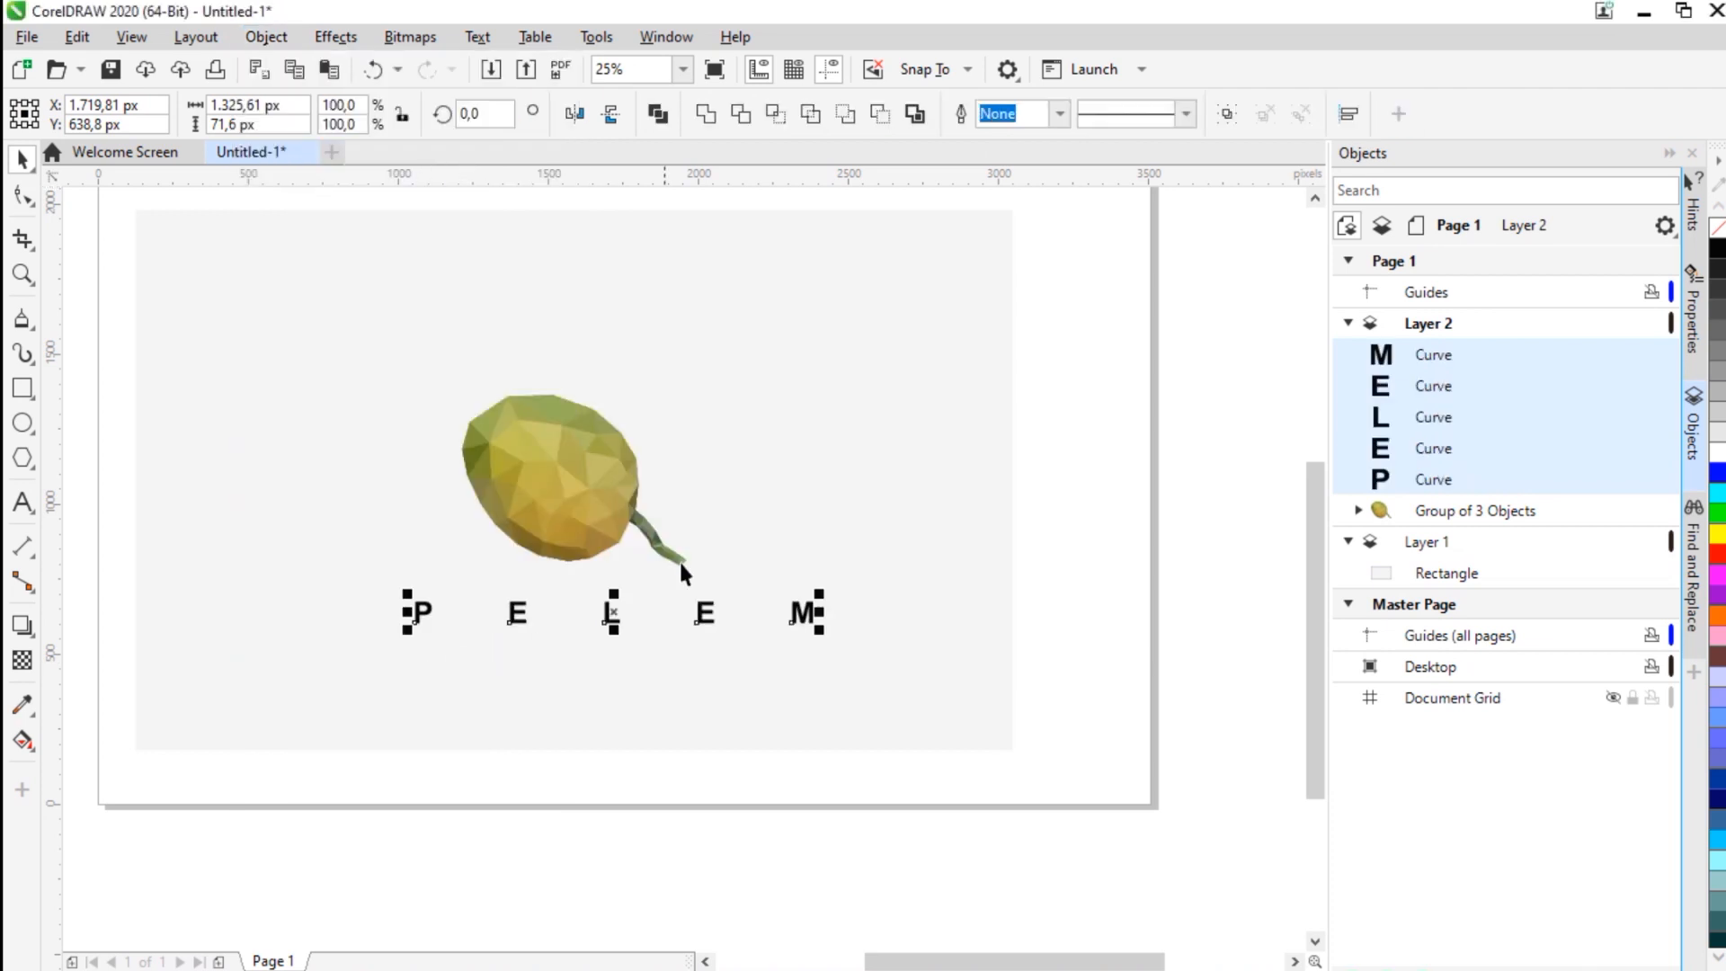
pyautogui.moveTo(611, 613); pyautogui.dragTo(582, 608)
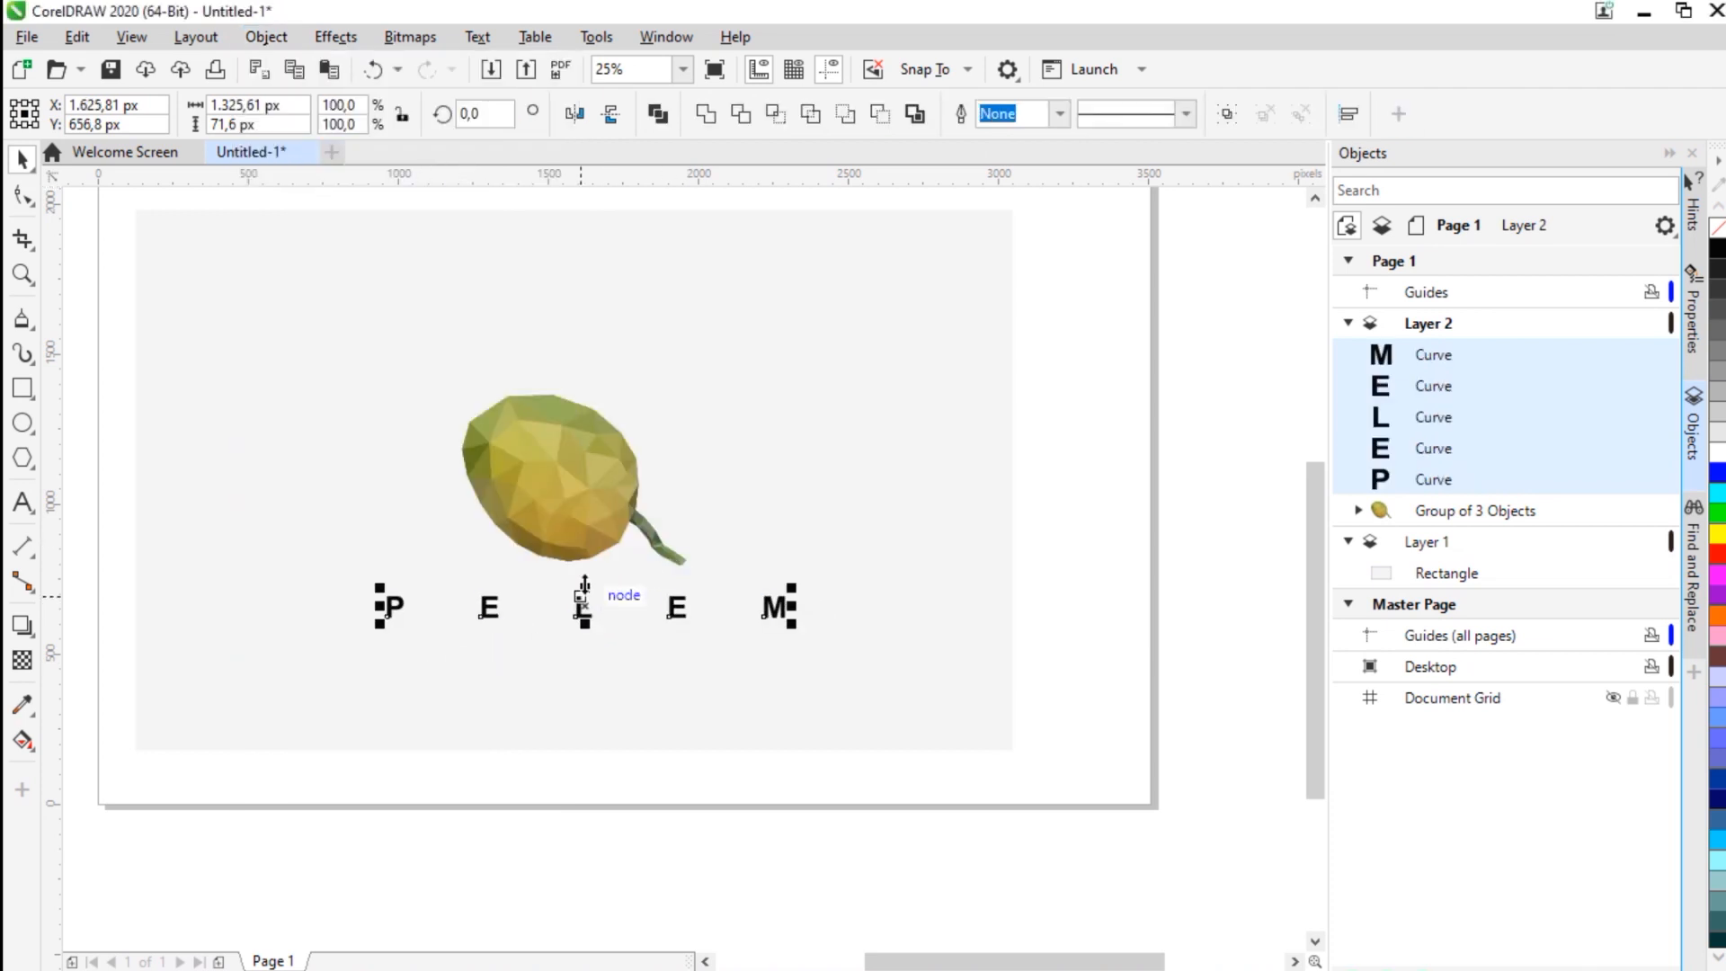
# Step: Lock the light grey background rectangle on Layer 1
pyautogui.click(185, 570)
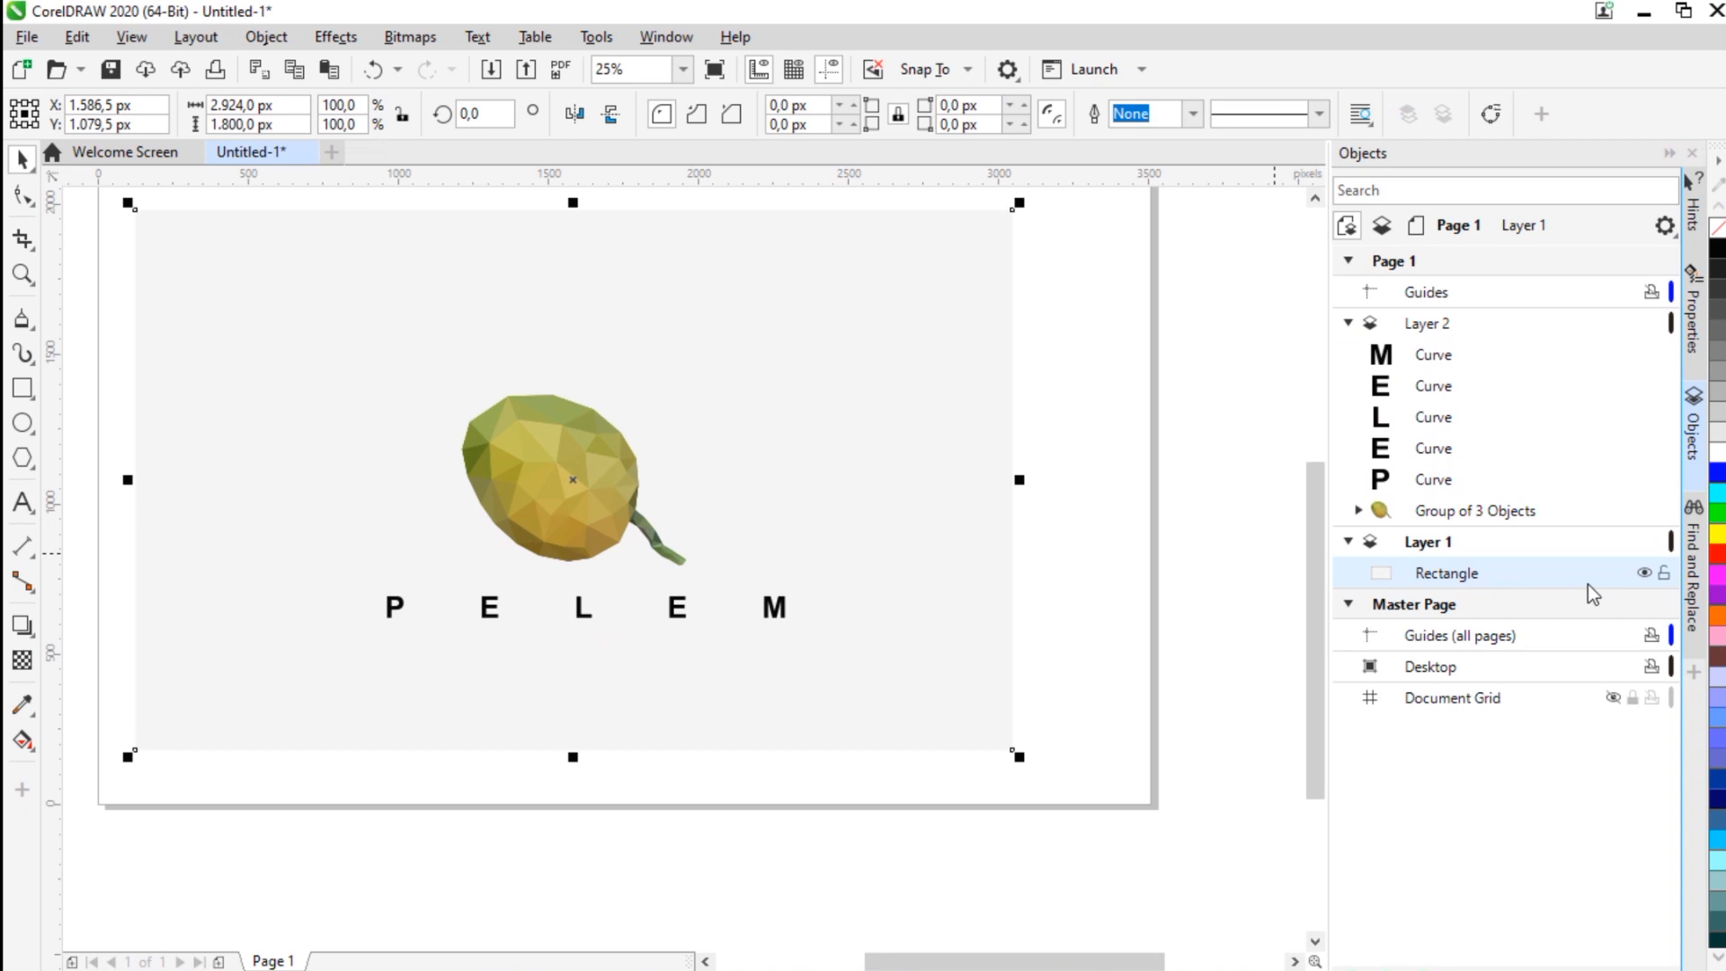
pyautogui.click(1664, 572)
# Step: Fill the letter P with an olive yellow and the first E with a light green, both sampled from the mango
pyautogui.scroll(1, 520, 608)
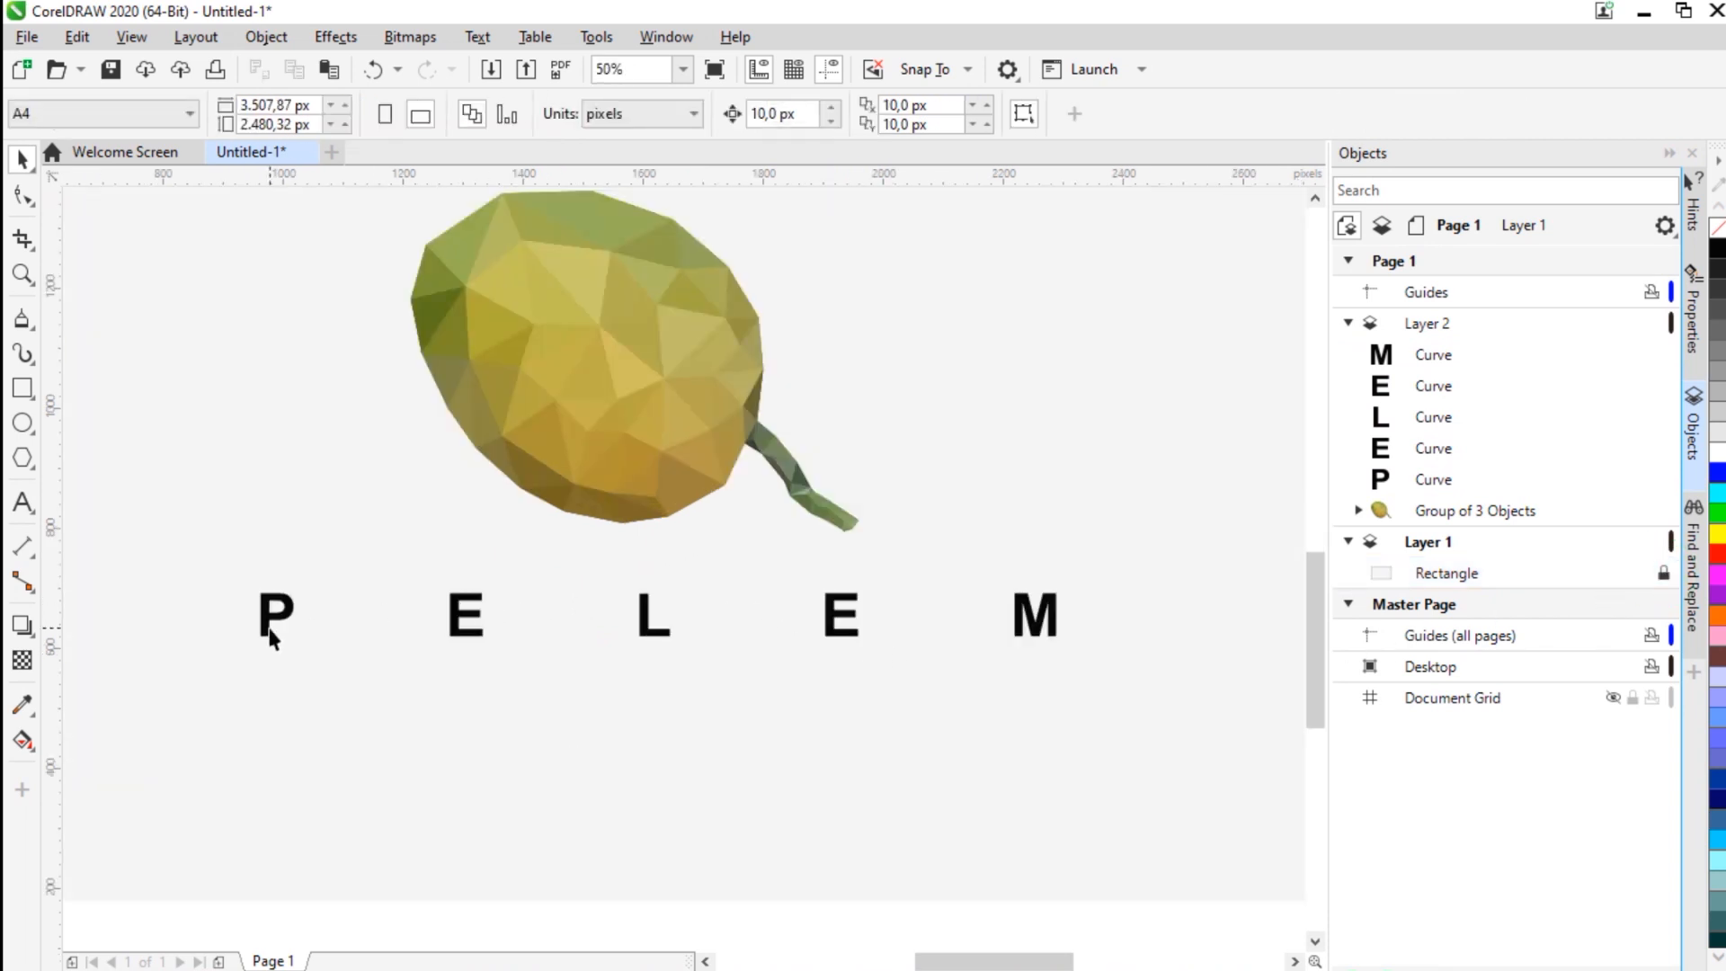
pyautogui.click(270, 638)
pyautogui.click(23, 706)
pyautogui.click(504, 360)
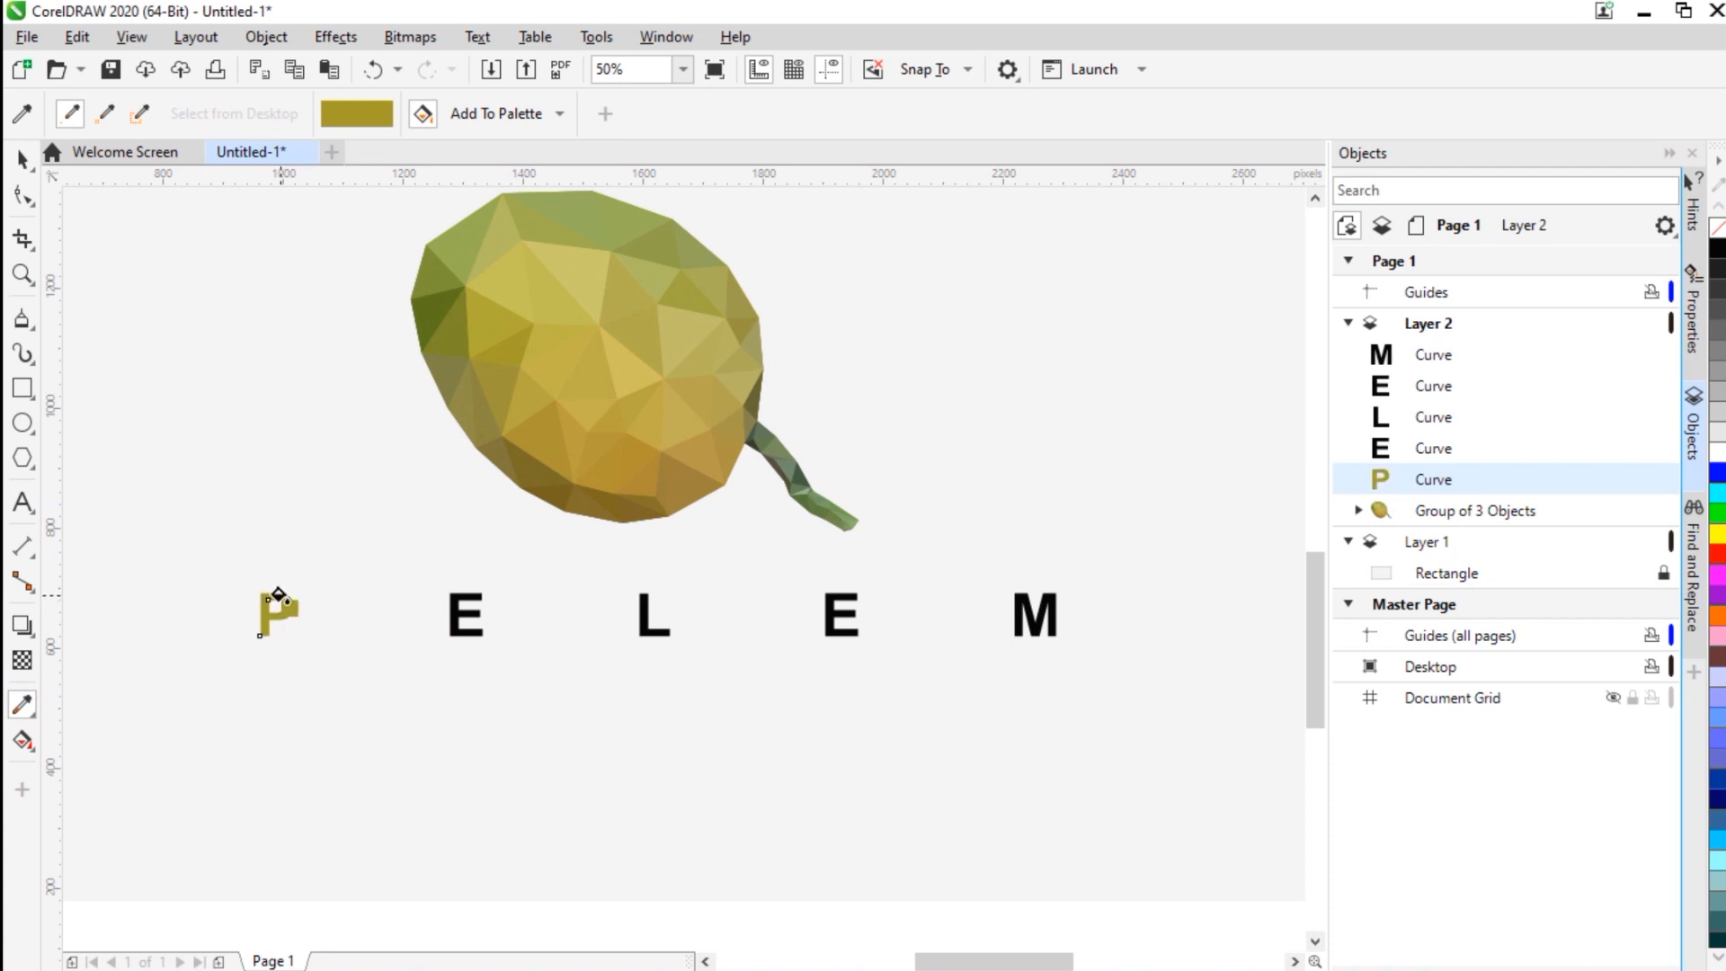
pyautogui.click(577, 205)
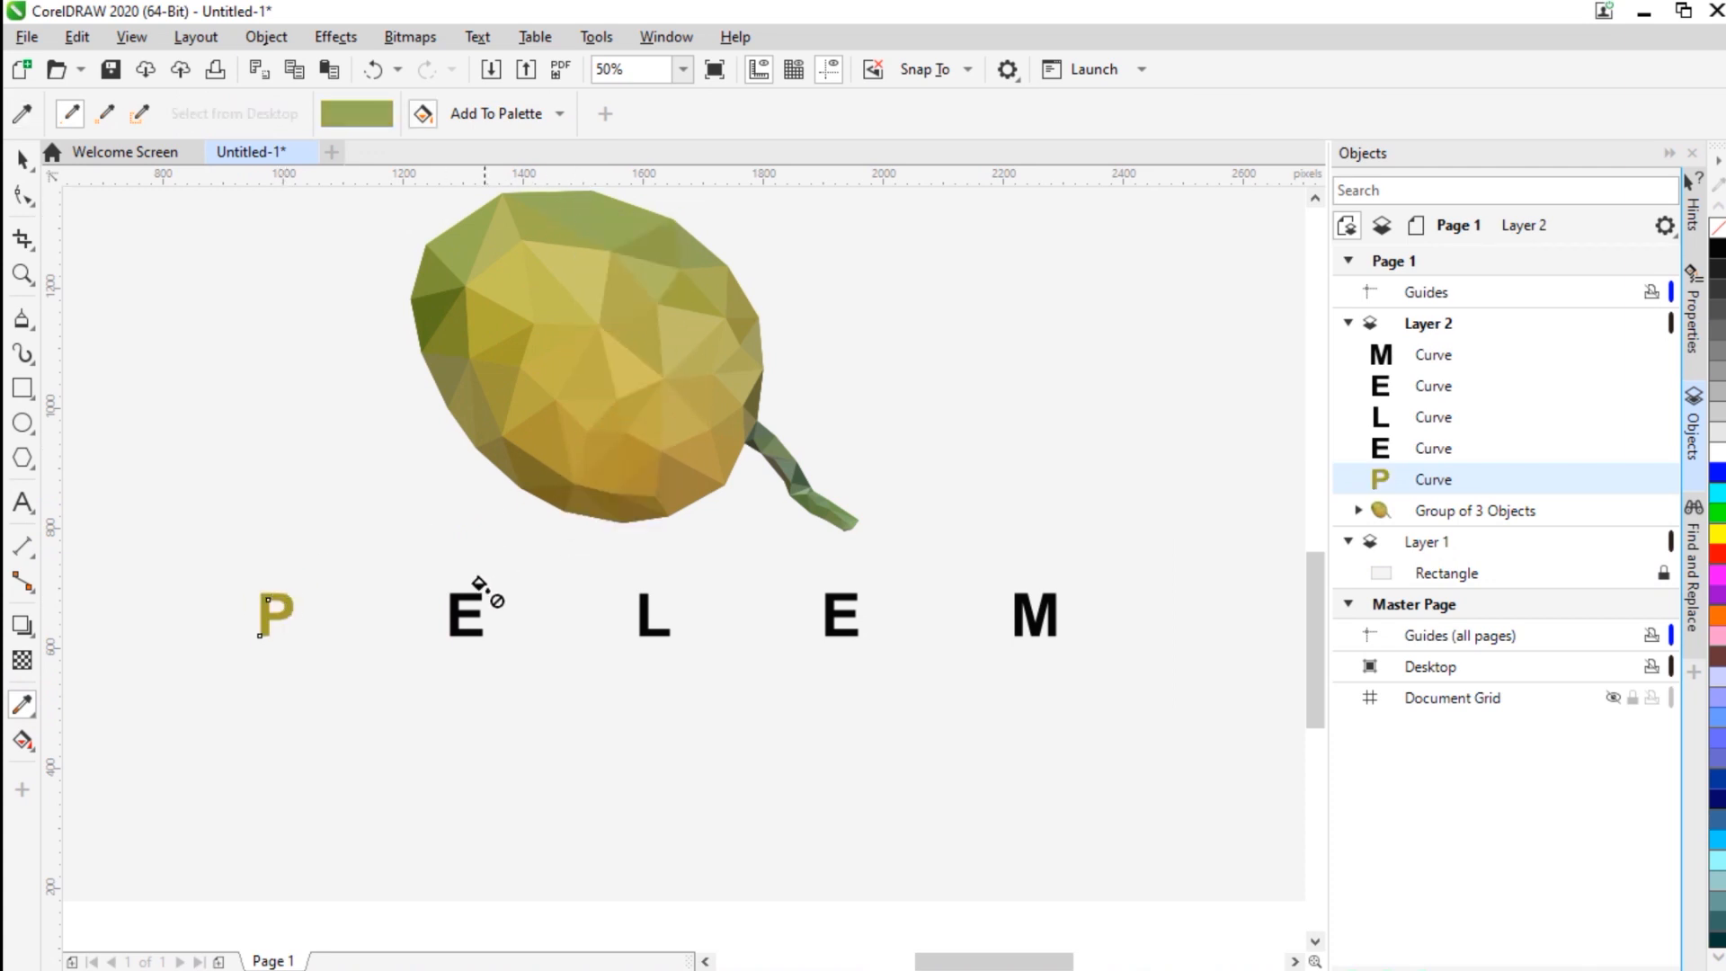
pyautogui.click(463, 598)
# Step: Fill the L with golden yellow and the M with light yellow sampled from the mango, and the second E with the stem's dark green
pyautogui.click(597, 387)
pyautogui.click(647, 597)
pyautogui.click(662, 440)
pyautogui.click(798, 484)
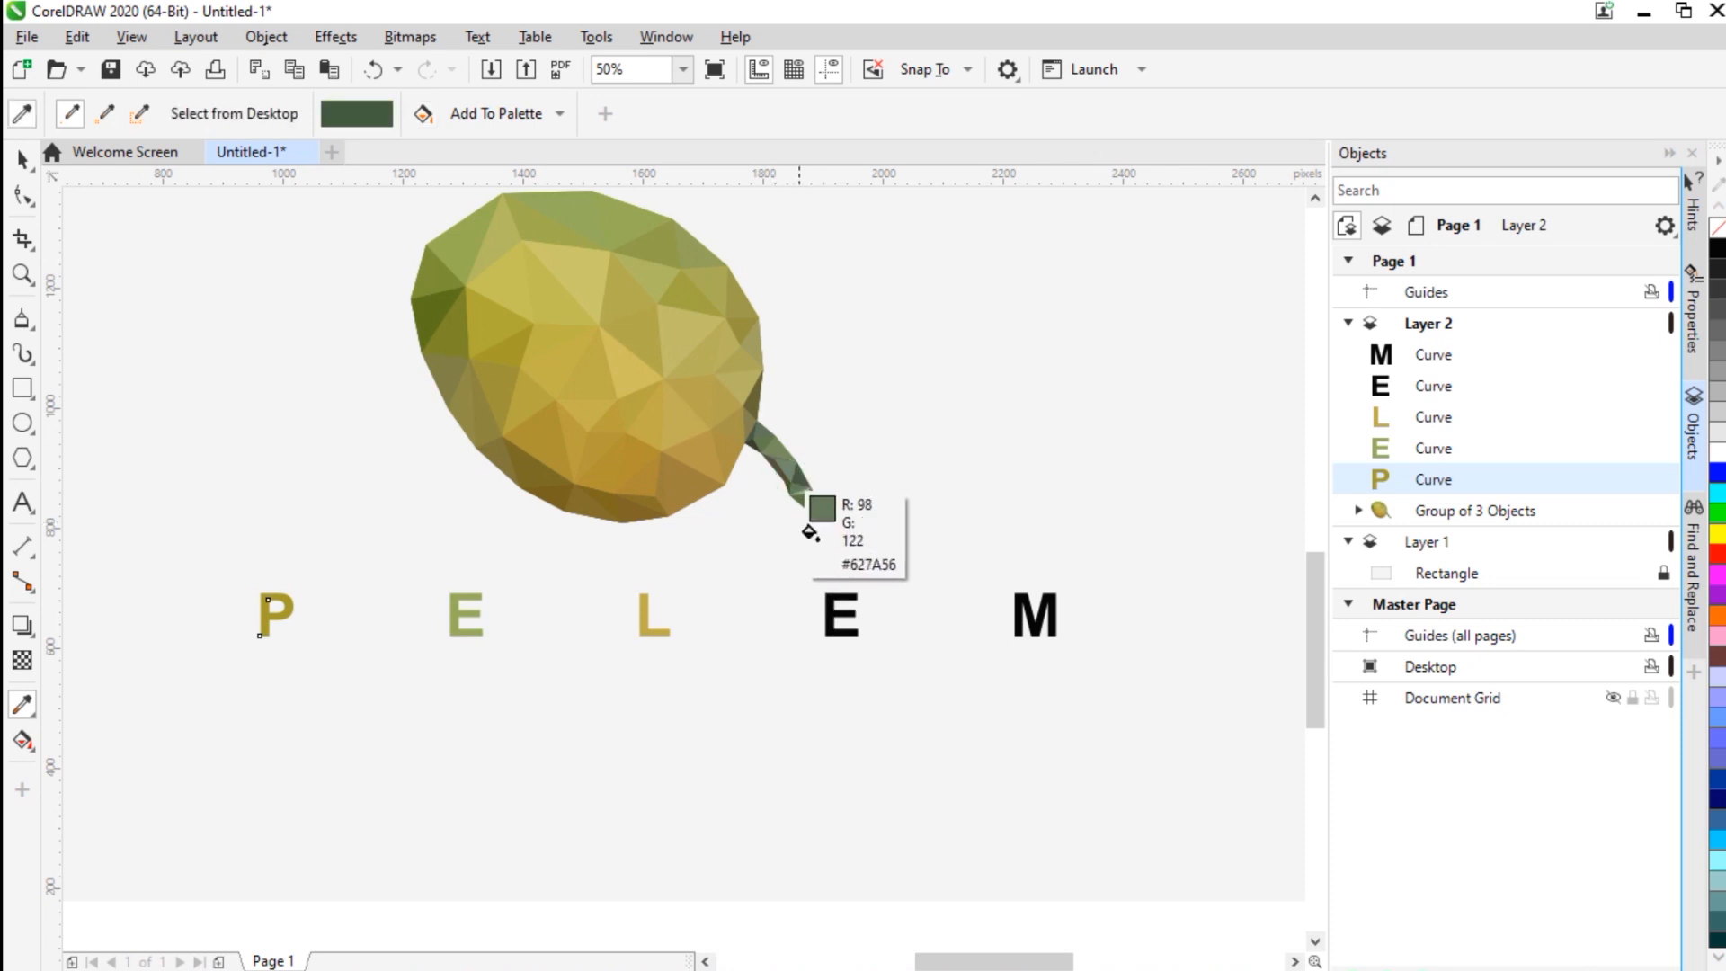
pyautogui.click(828, 593)
pyautogui.click(640, 376)
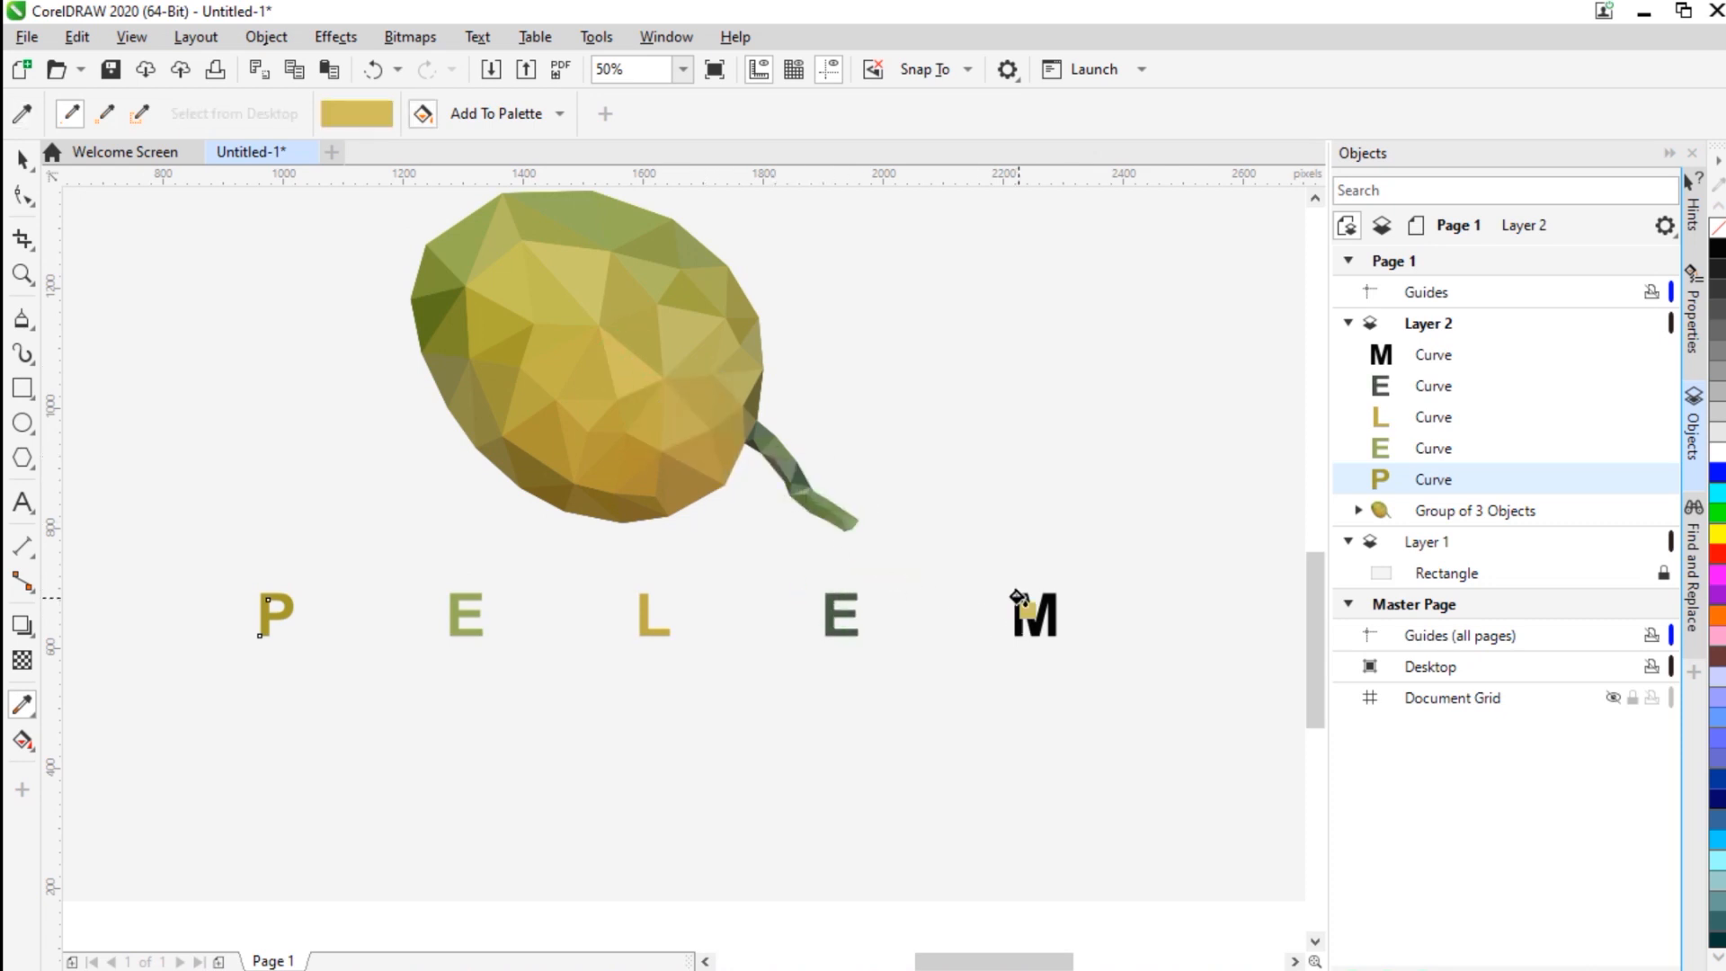
pyautogui.click(1018, 598)
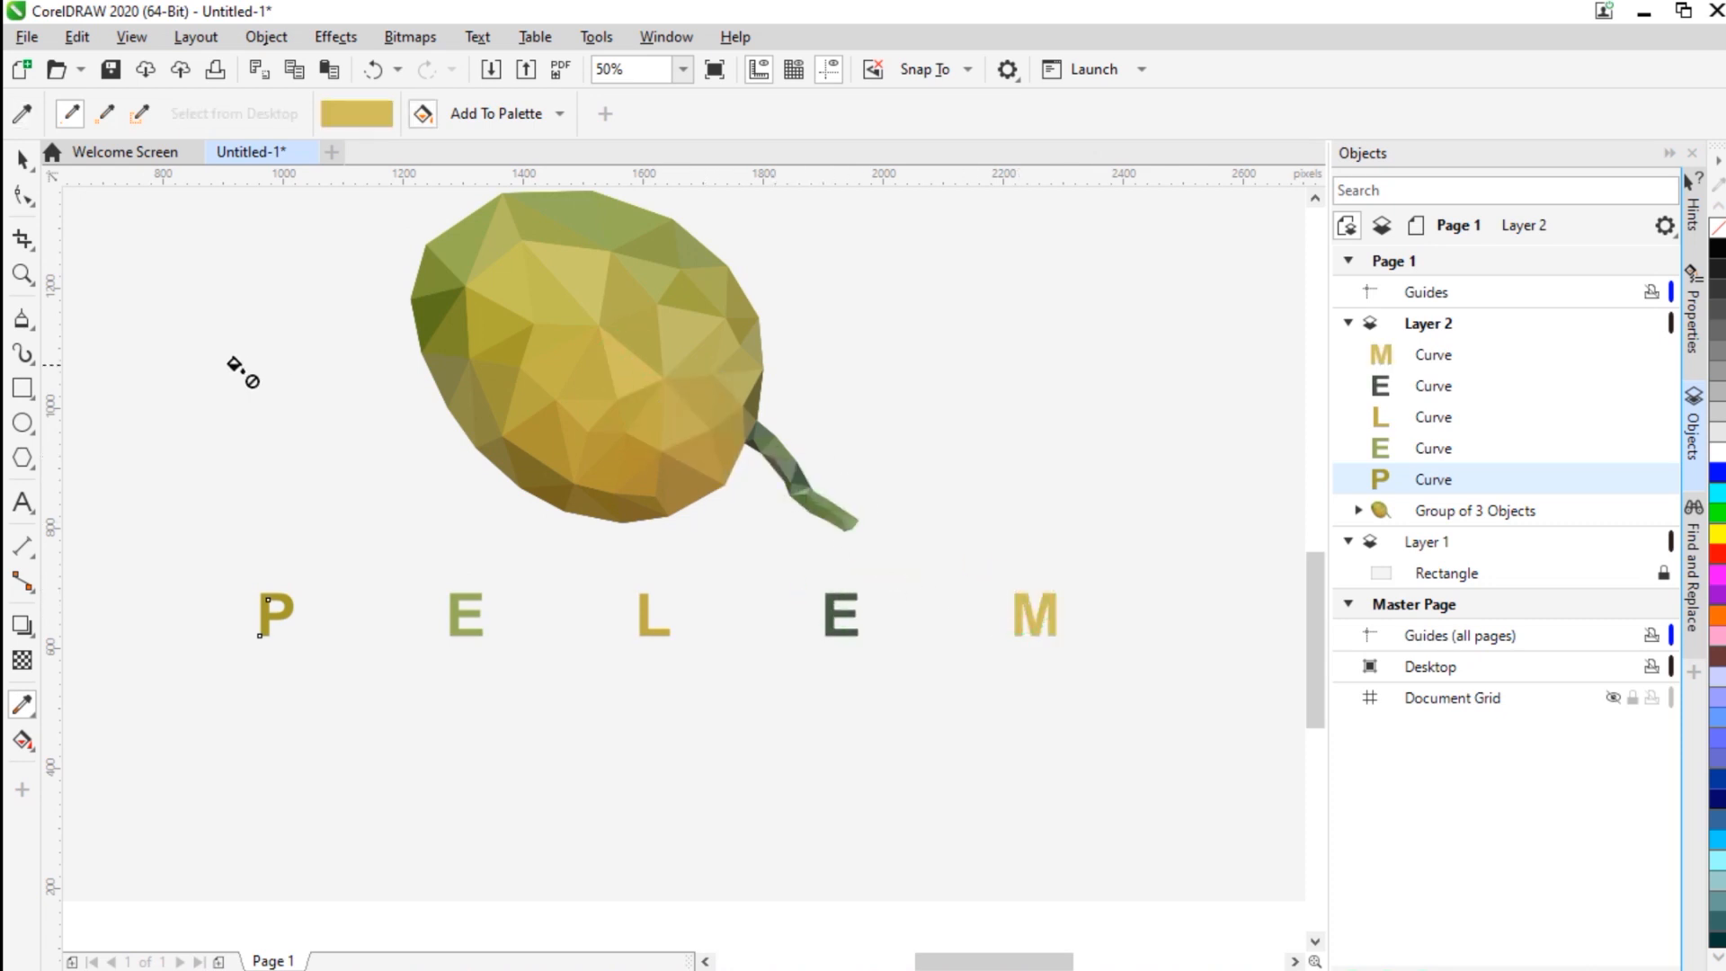
# Step: Try an olive mango colour on the second E, replace it with the medium green of the stem tip, and deselect
pyautogui.click(463, 327)
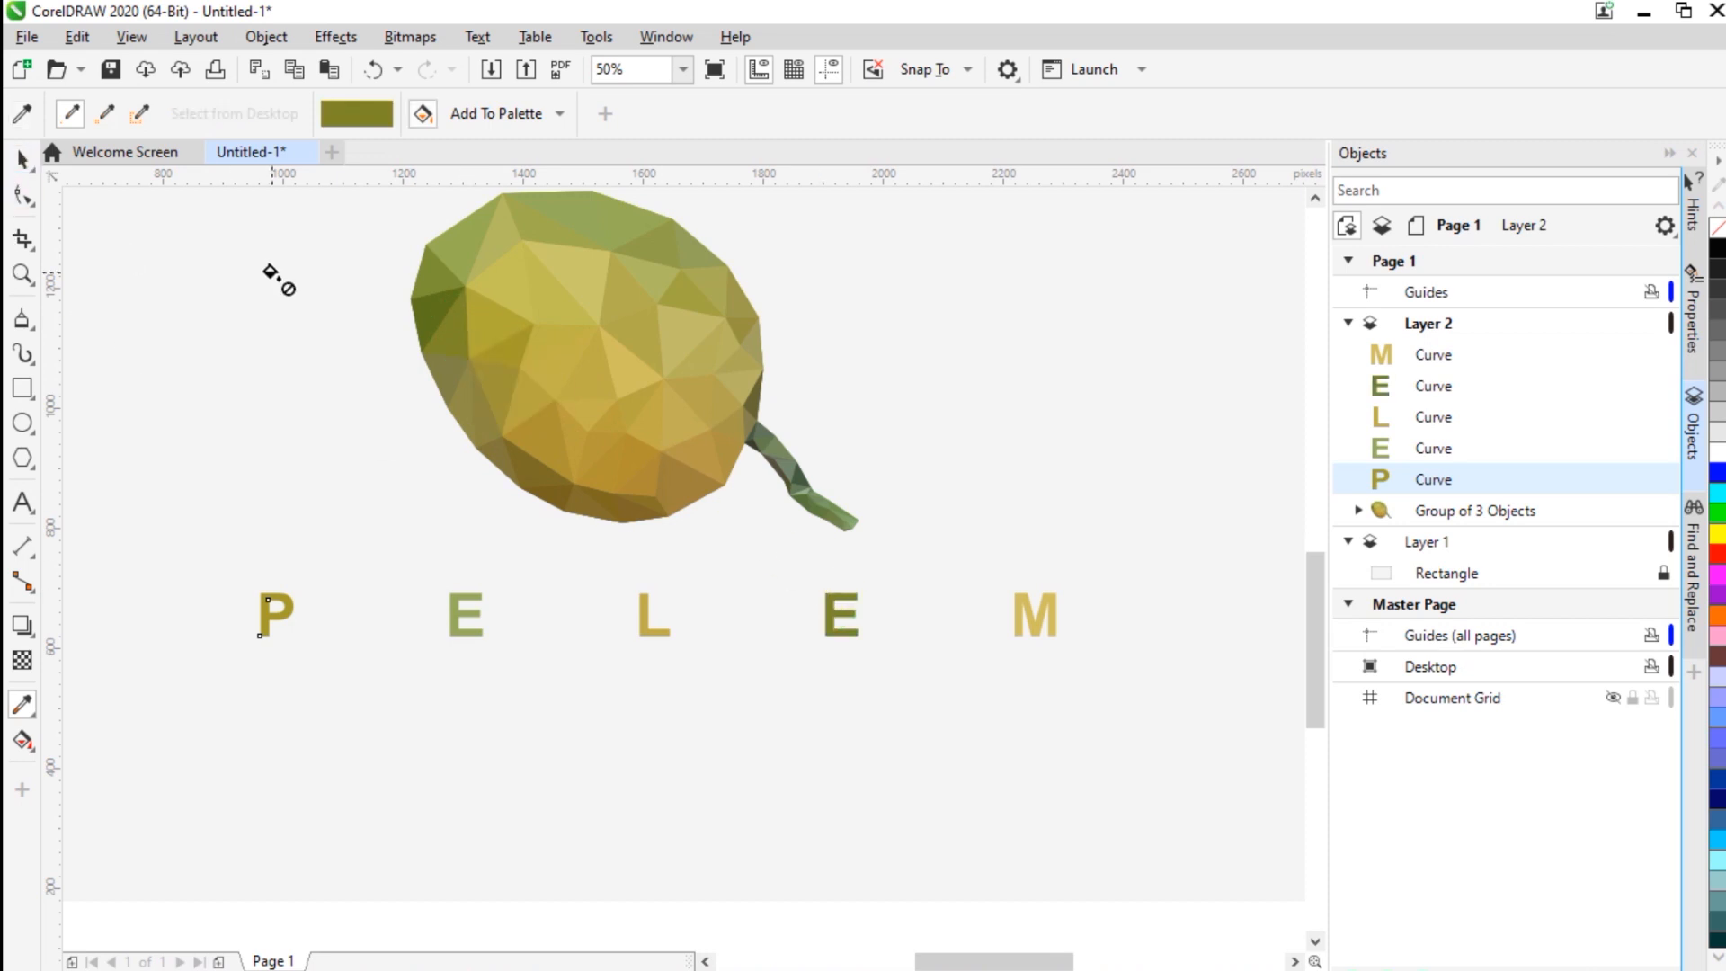
pyautogui.click(853, 519)
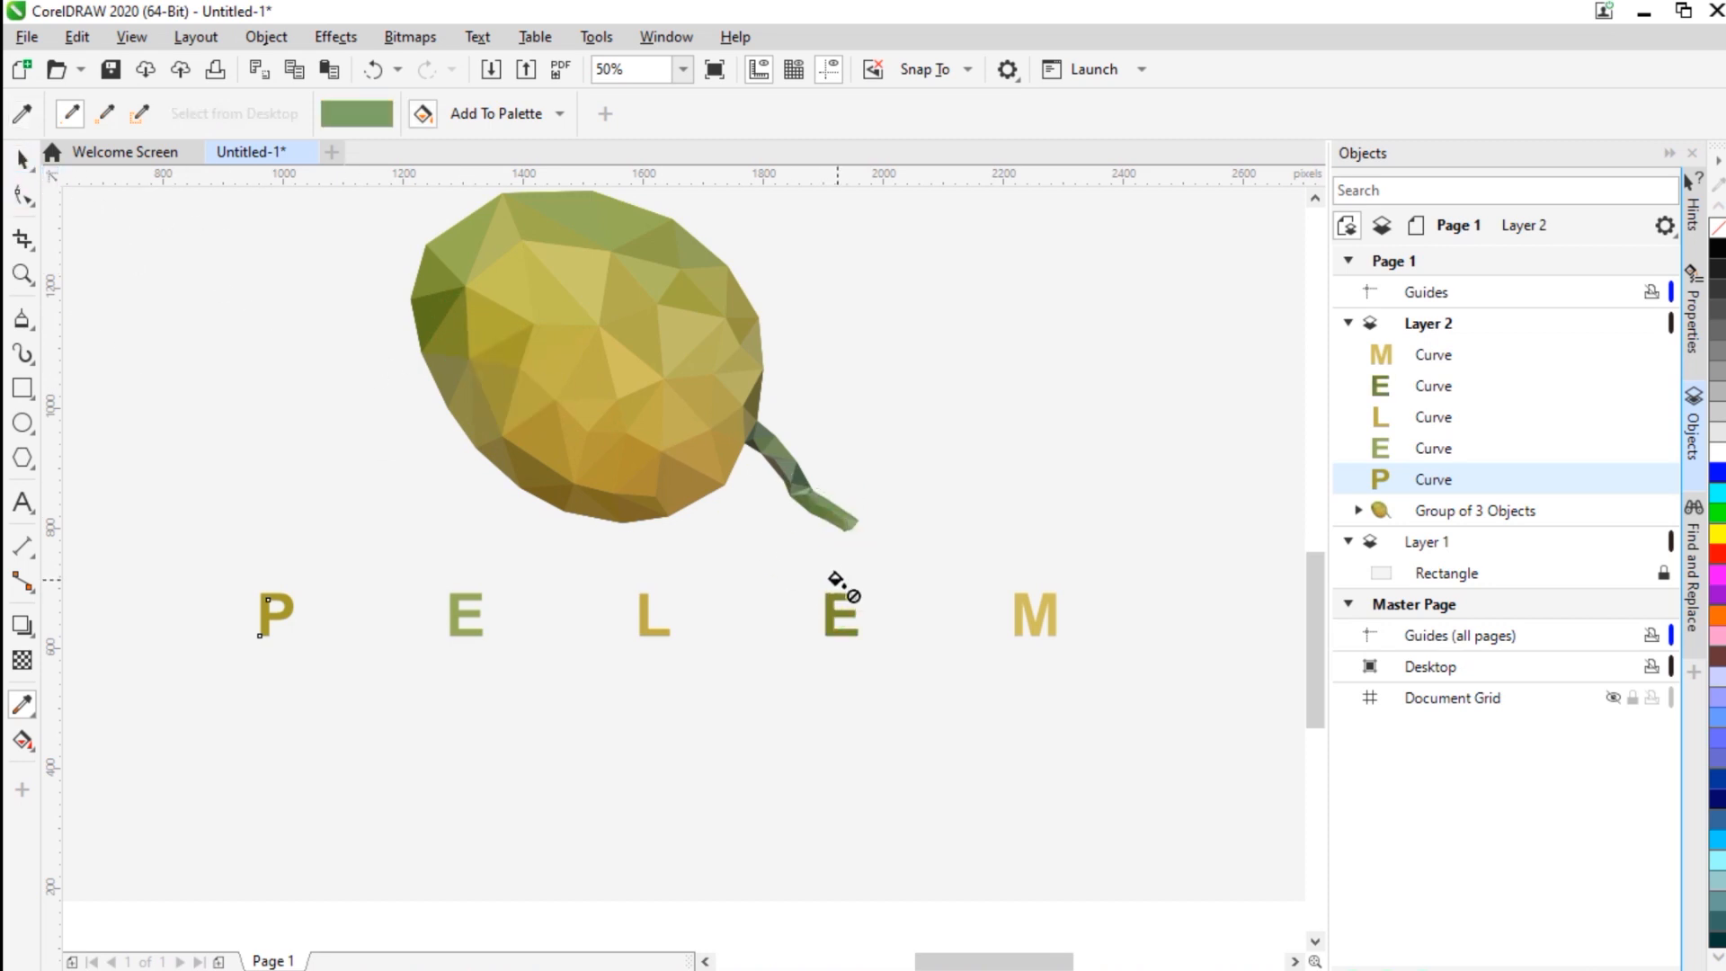
pyautogui.click(833, 593)
pyautogui.click(23, 161)
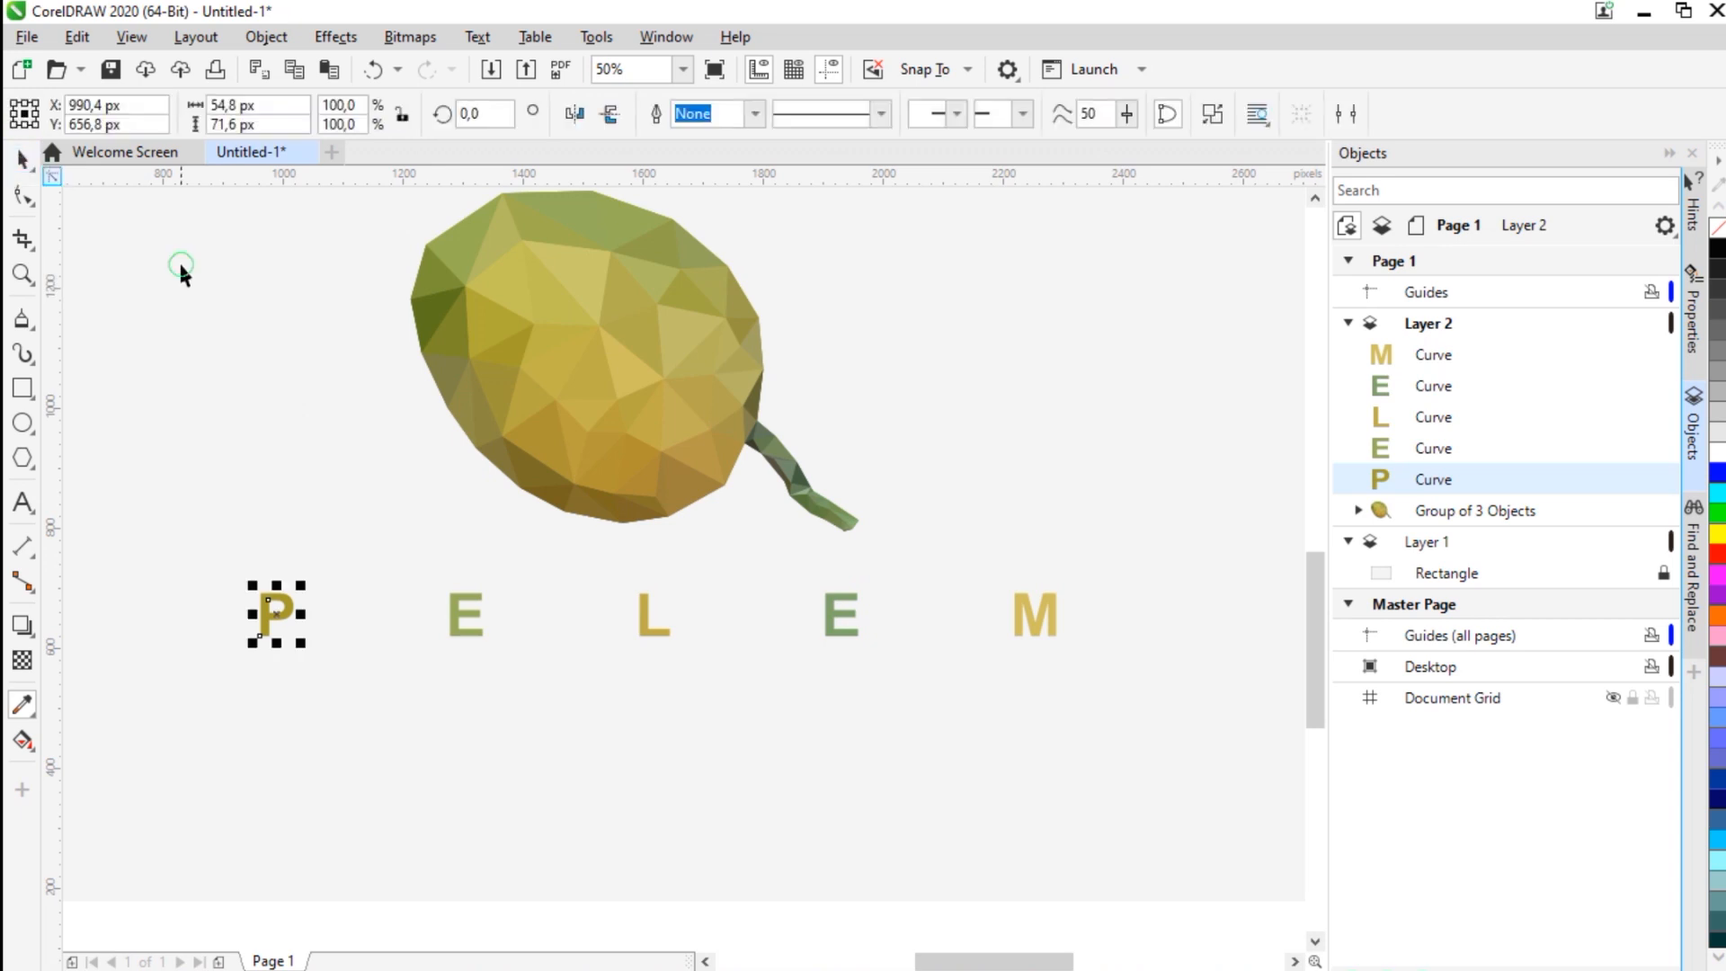
pyautogui.click(179, 265)
# Step: Group the five letters, align the group's centre horizontally with the mango group, and deselect both
pyautogui.moveTo(225, 607); pyautogui.dragTo(224, 606)
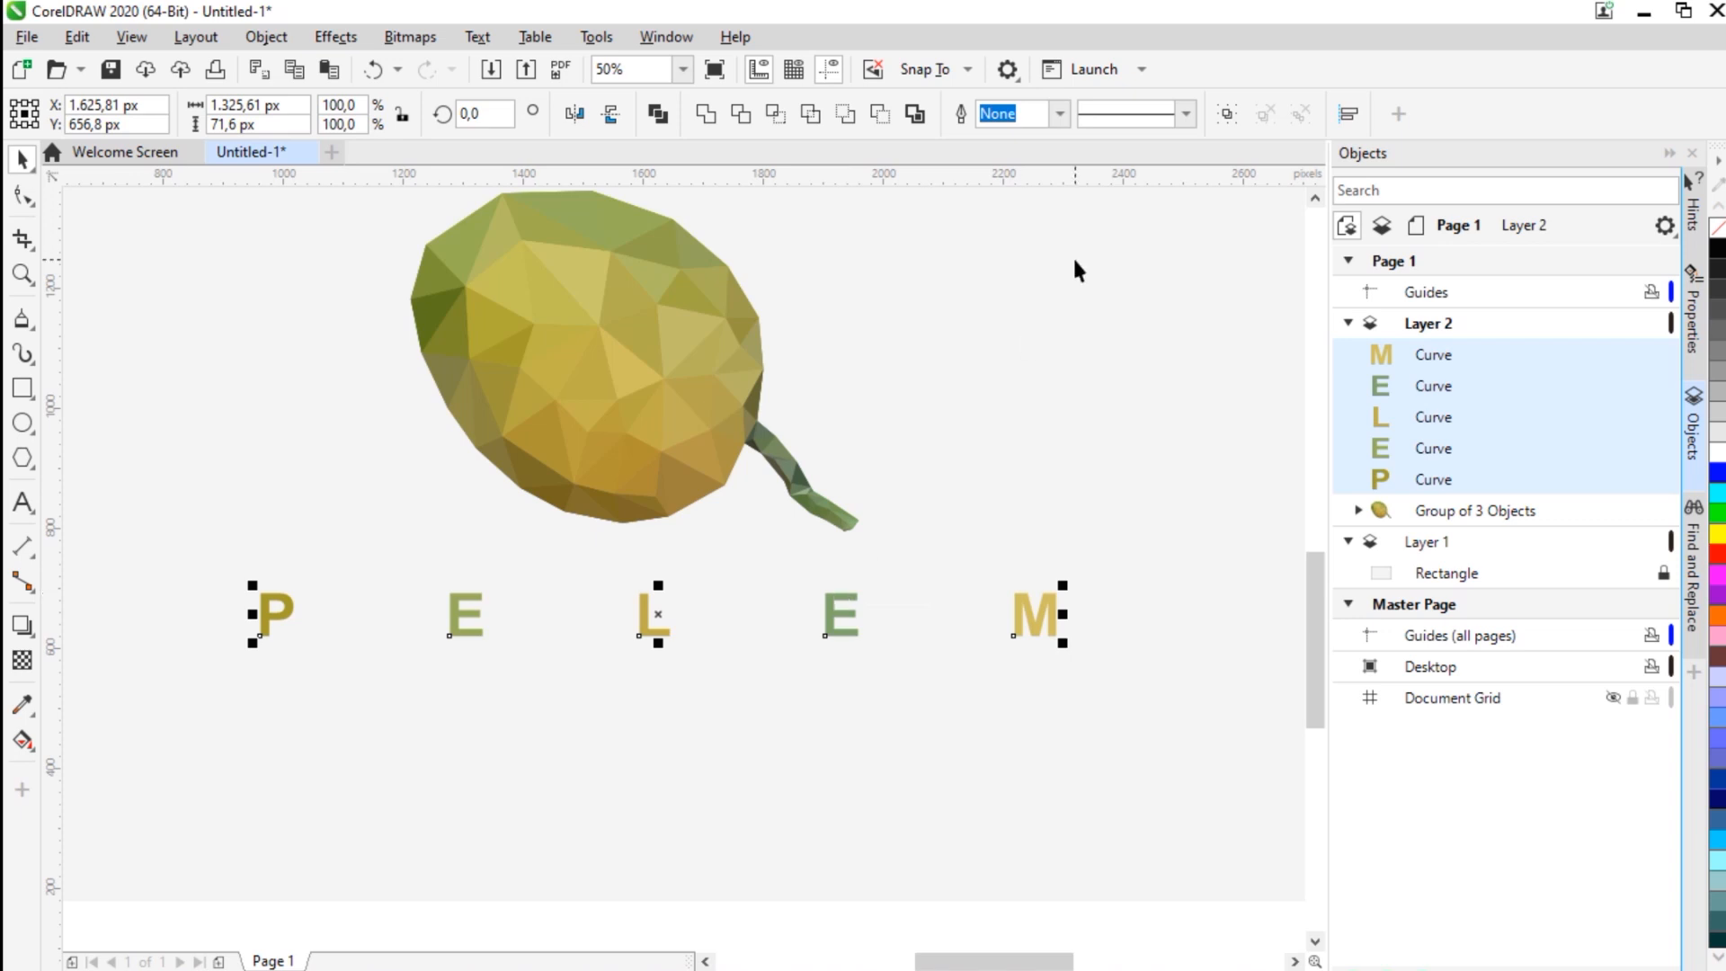
pyautogui.hotkey('ctrl', 'g')
pyautogui.keyDown('shift'); pyautogui.click(693, 409); pyautogui.keyUp('shift')
pyautogui.press('c')
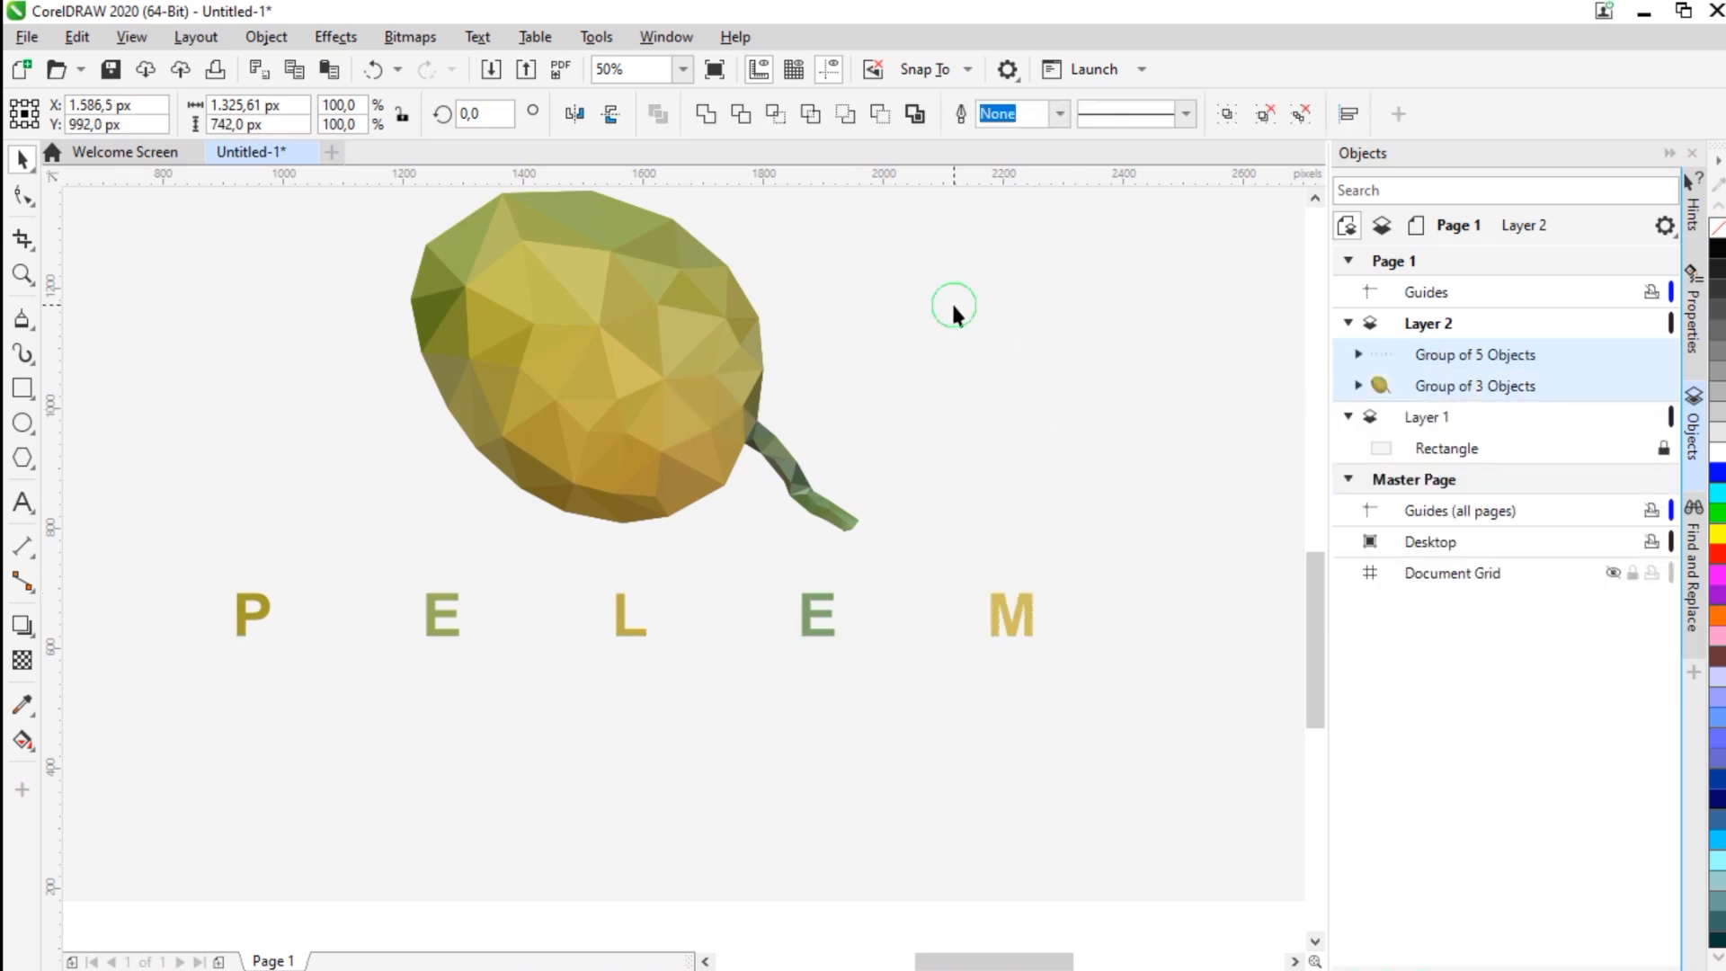
pyautogui.click(953, 305)
# Step: Scale the PELEM letter group down proportionally around its centre and deselect it
pyautogui.press('space')
pyautogui.scroll(-2, 865, 455)
pyautogui.press('space')
pyautogui.scroll(2, 857, 492)
pyautogui.press('space')
pyautogui.click(23, 160)
pyautogui.click(829, 480)
pyautogui.moveTo(1067, 434); pyautogui.dragTo(1010, 436)
pyautogui.scroll(-1, 1011, 441)
pyautogui.scroll(-3, 1011, 445)
pyautogui.click(1156, 432)
pyautogui.press('space')
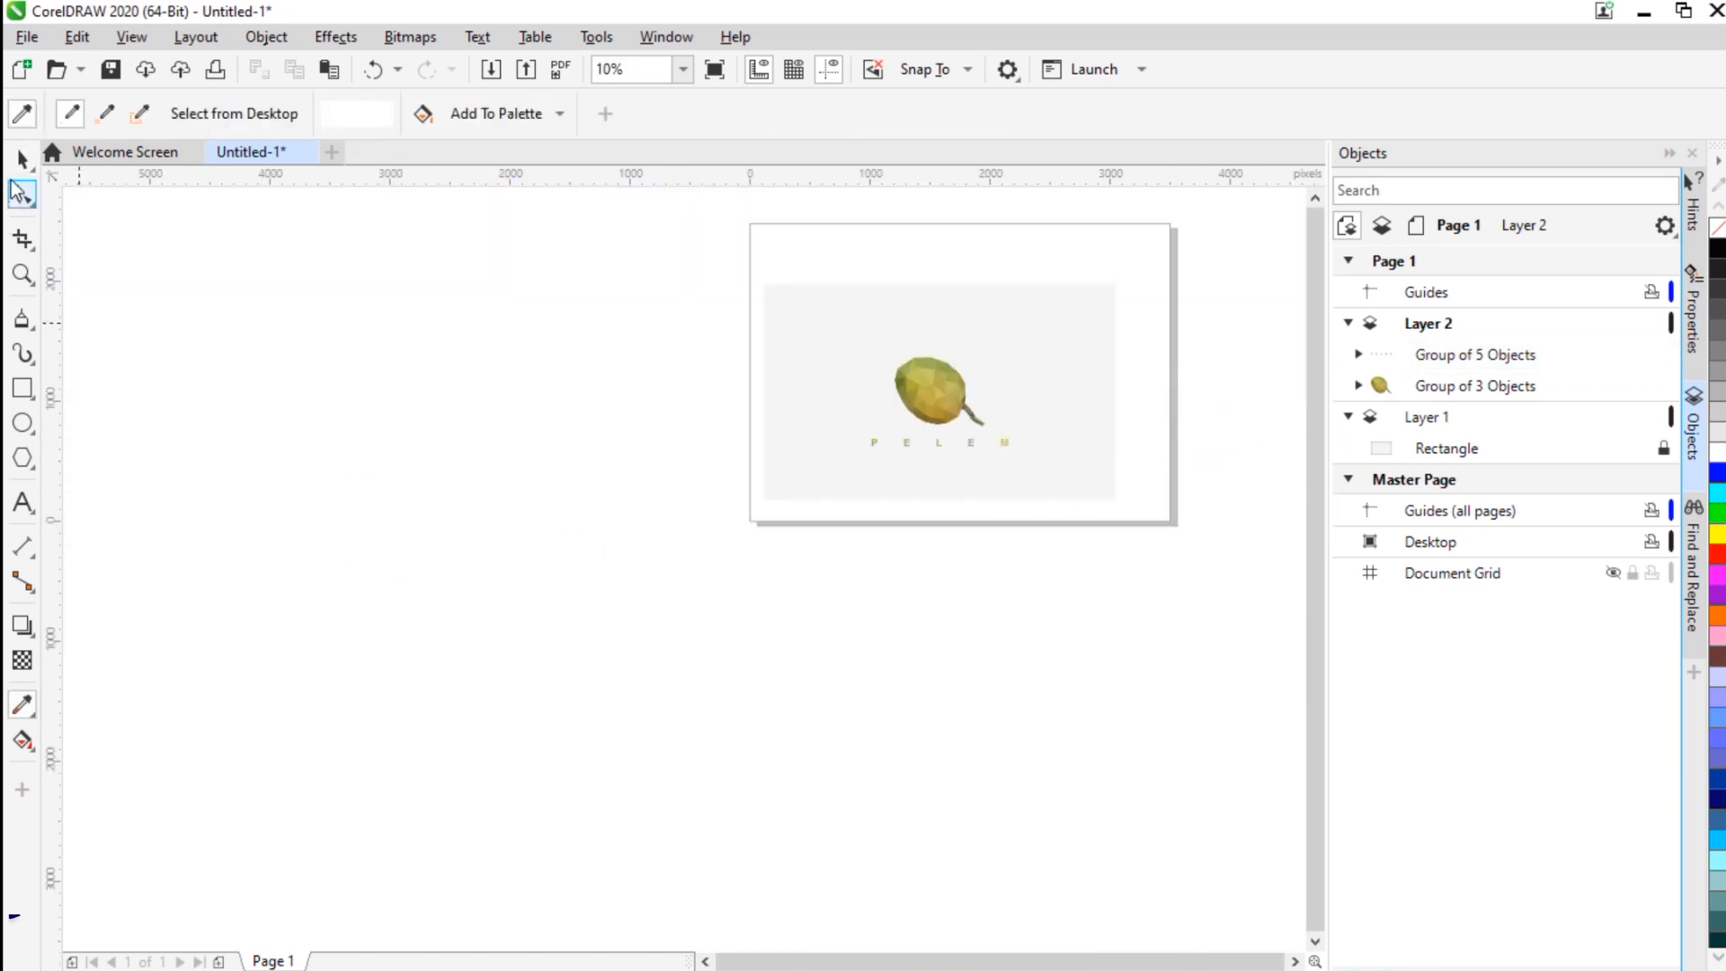
pyautogui.click(23, 161)
# Step: Examine the finished mango and caption on the page at different magnifications
pyautogui.scroll(1, 895, 503)
pyautogui.rightClick(895, 504)
pyautogui.moveTo(773, 526); pyautogui.dragTo(530, 729)
pyautogui.scroll(-1, 767, 736)
pyautogui.scroll(1, 768, 665)
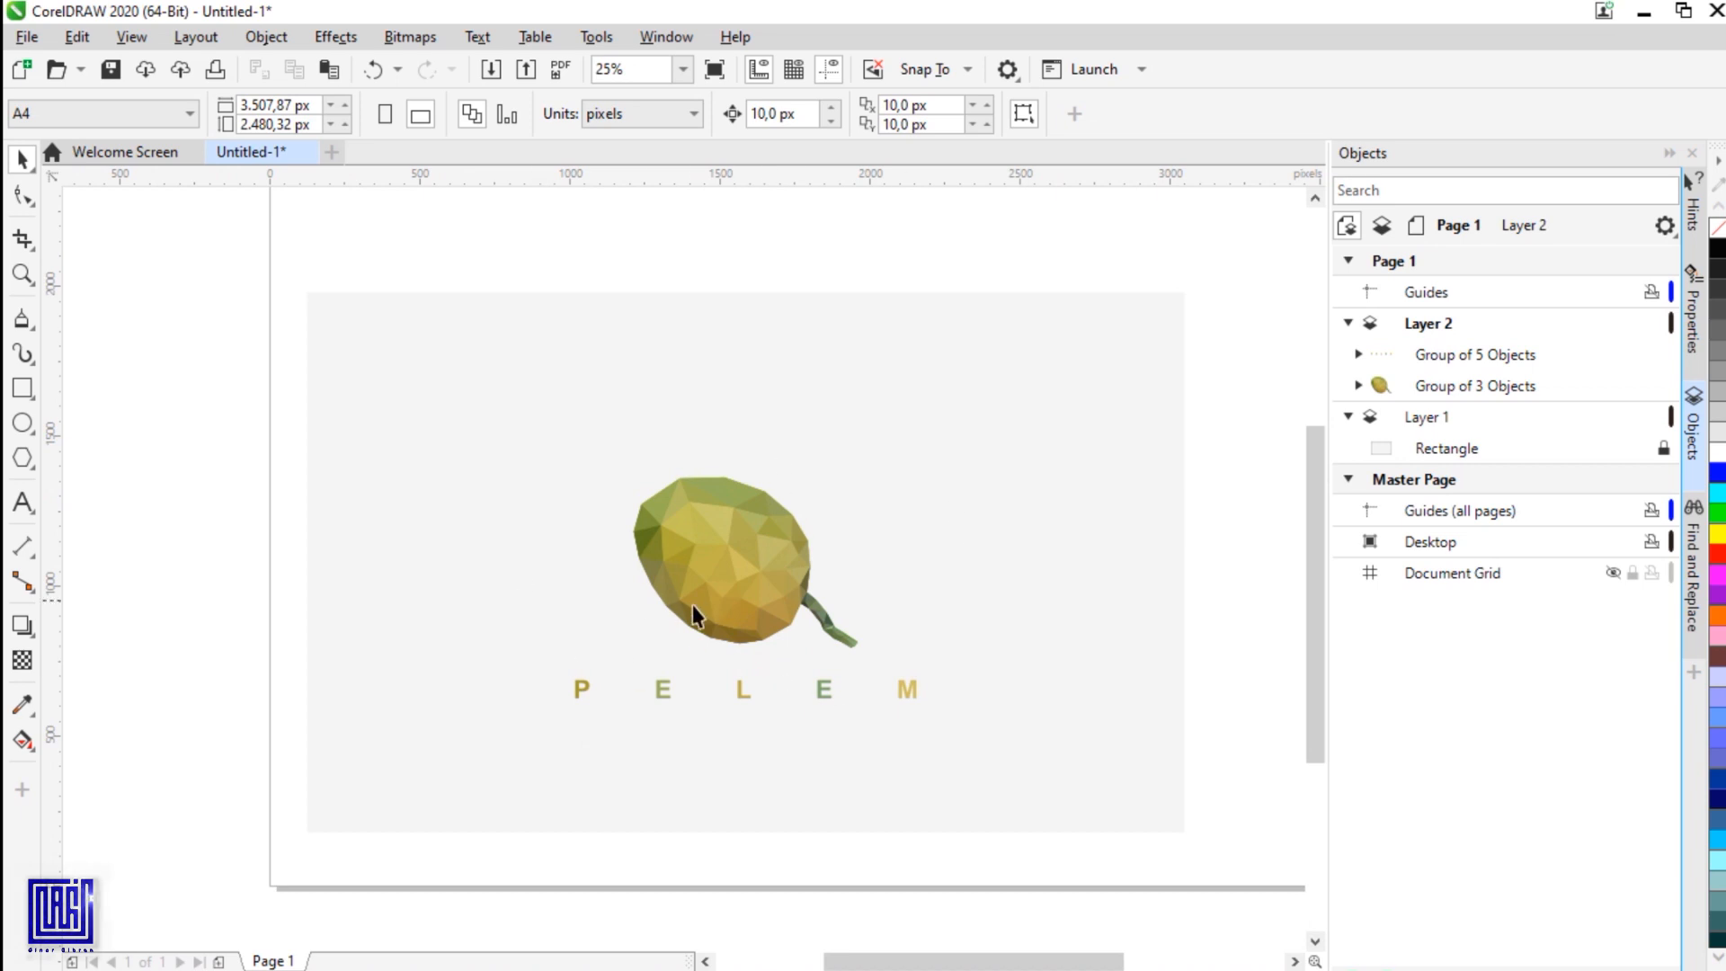
pyautogui.scroll(1, 728, 677)
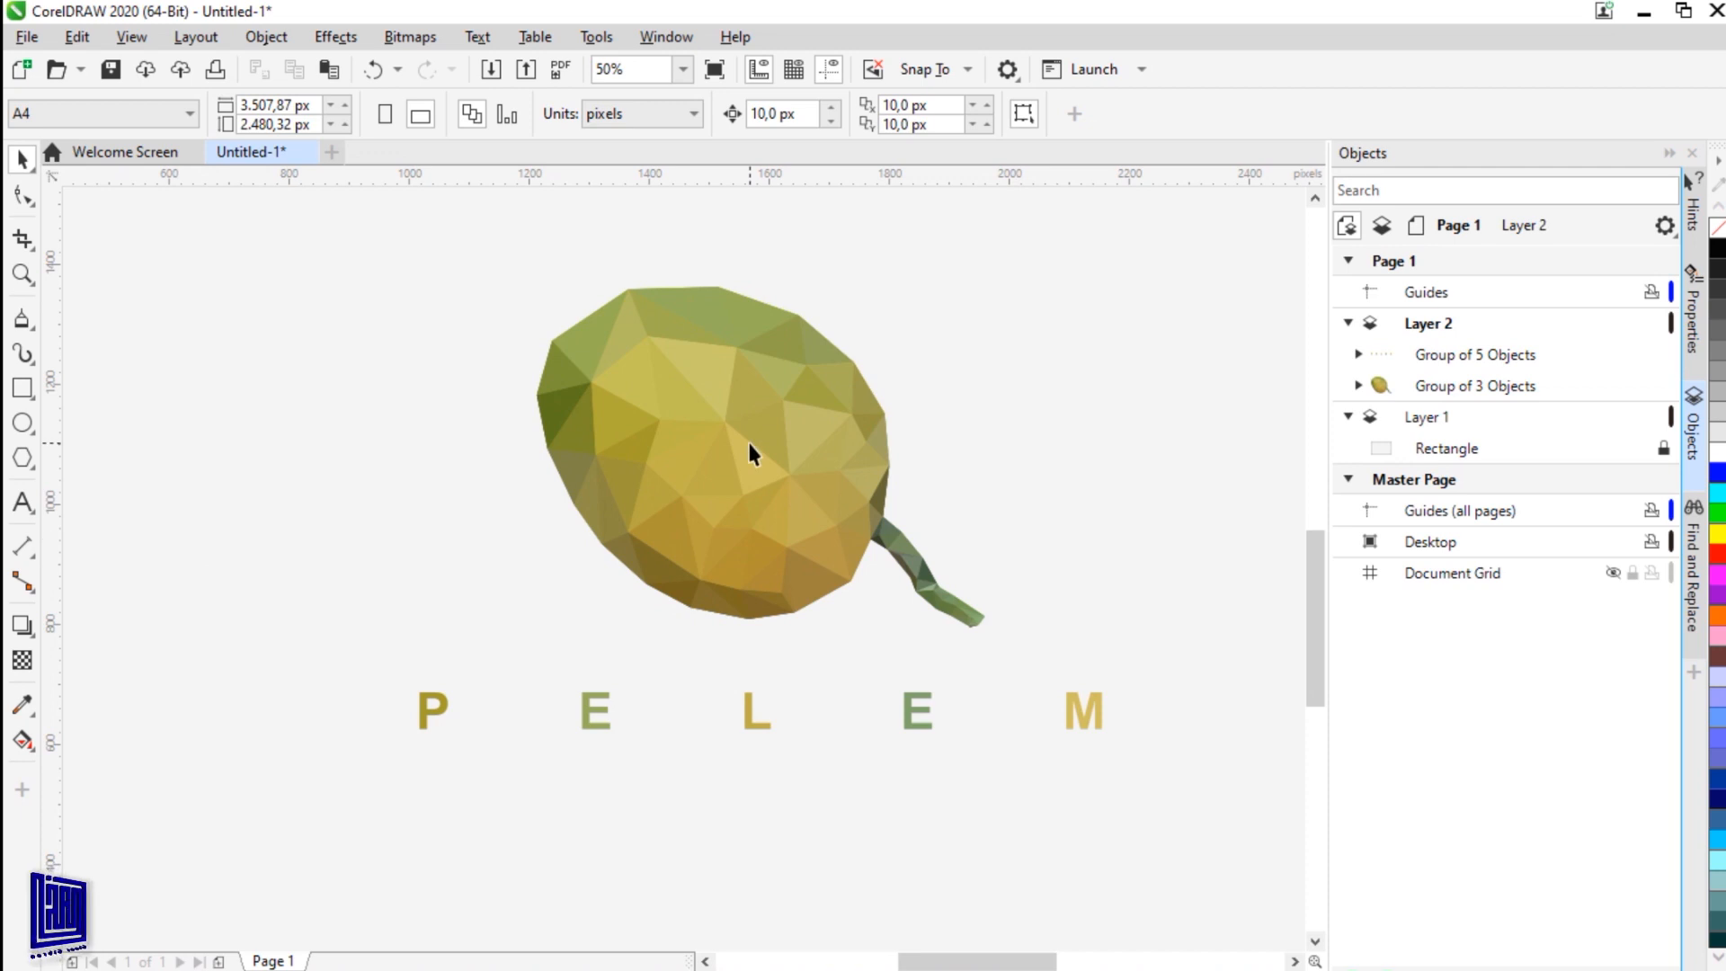
pyautogui.scroll(-2, 747, 439)
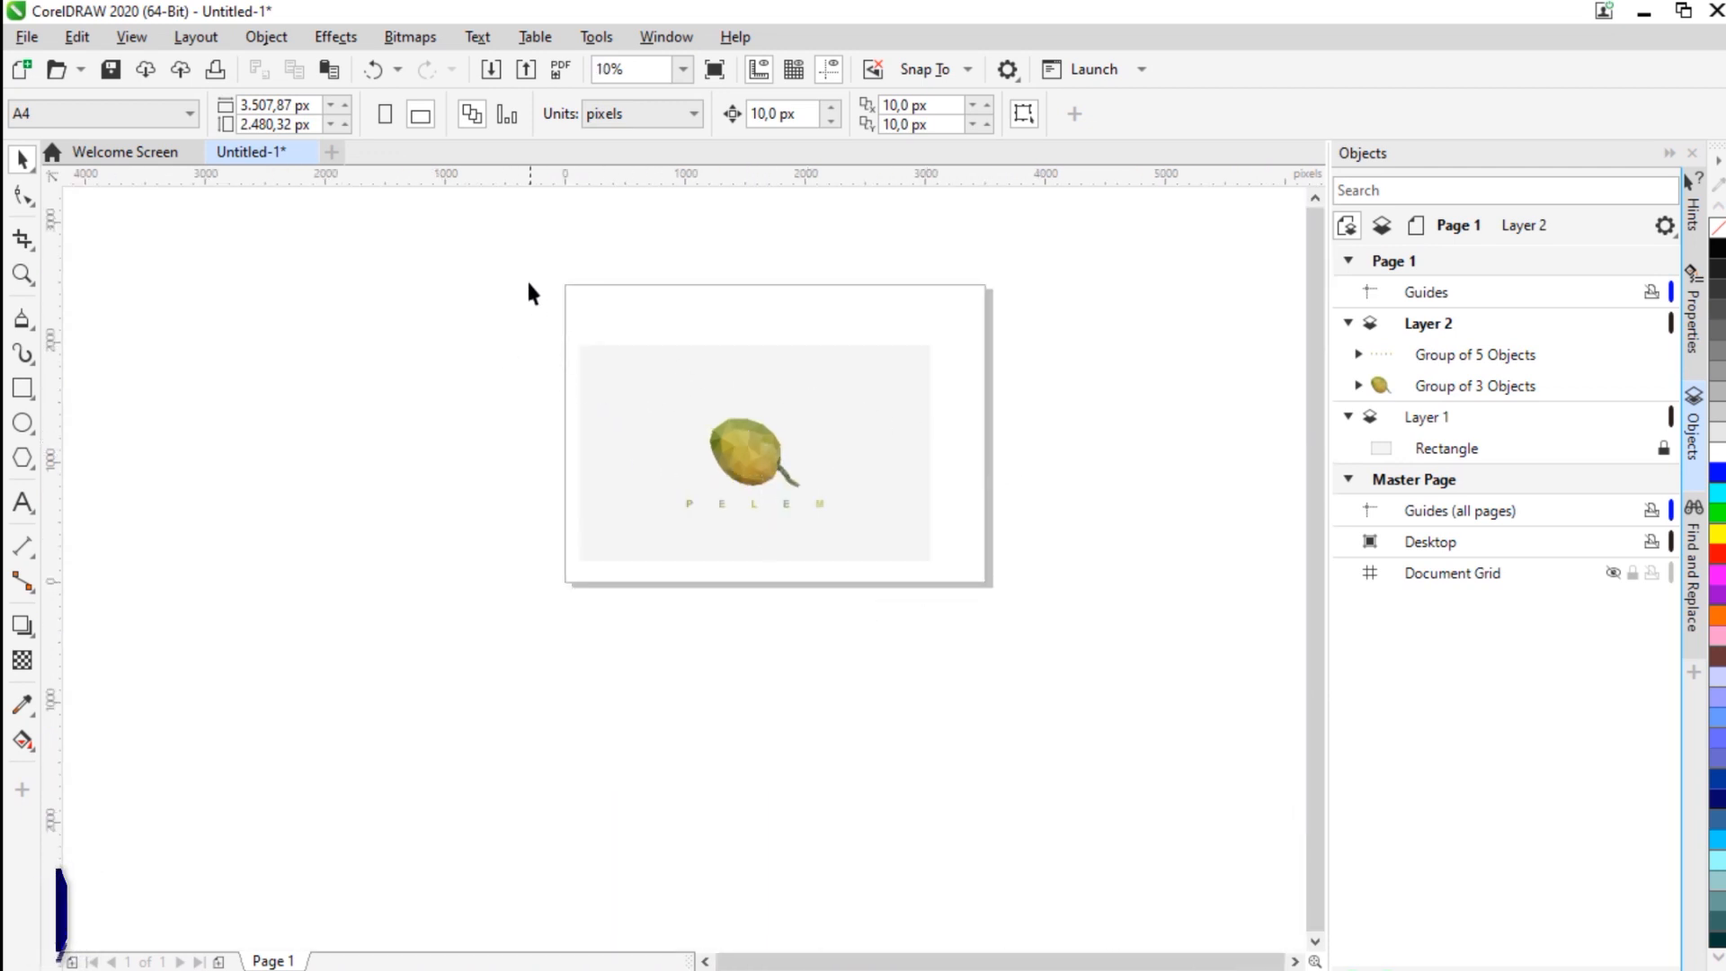
pyautogui.scroll(1, 521, 424)
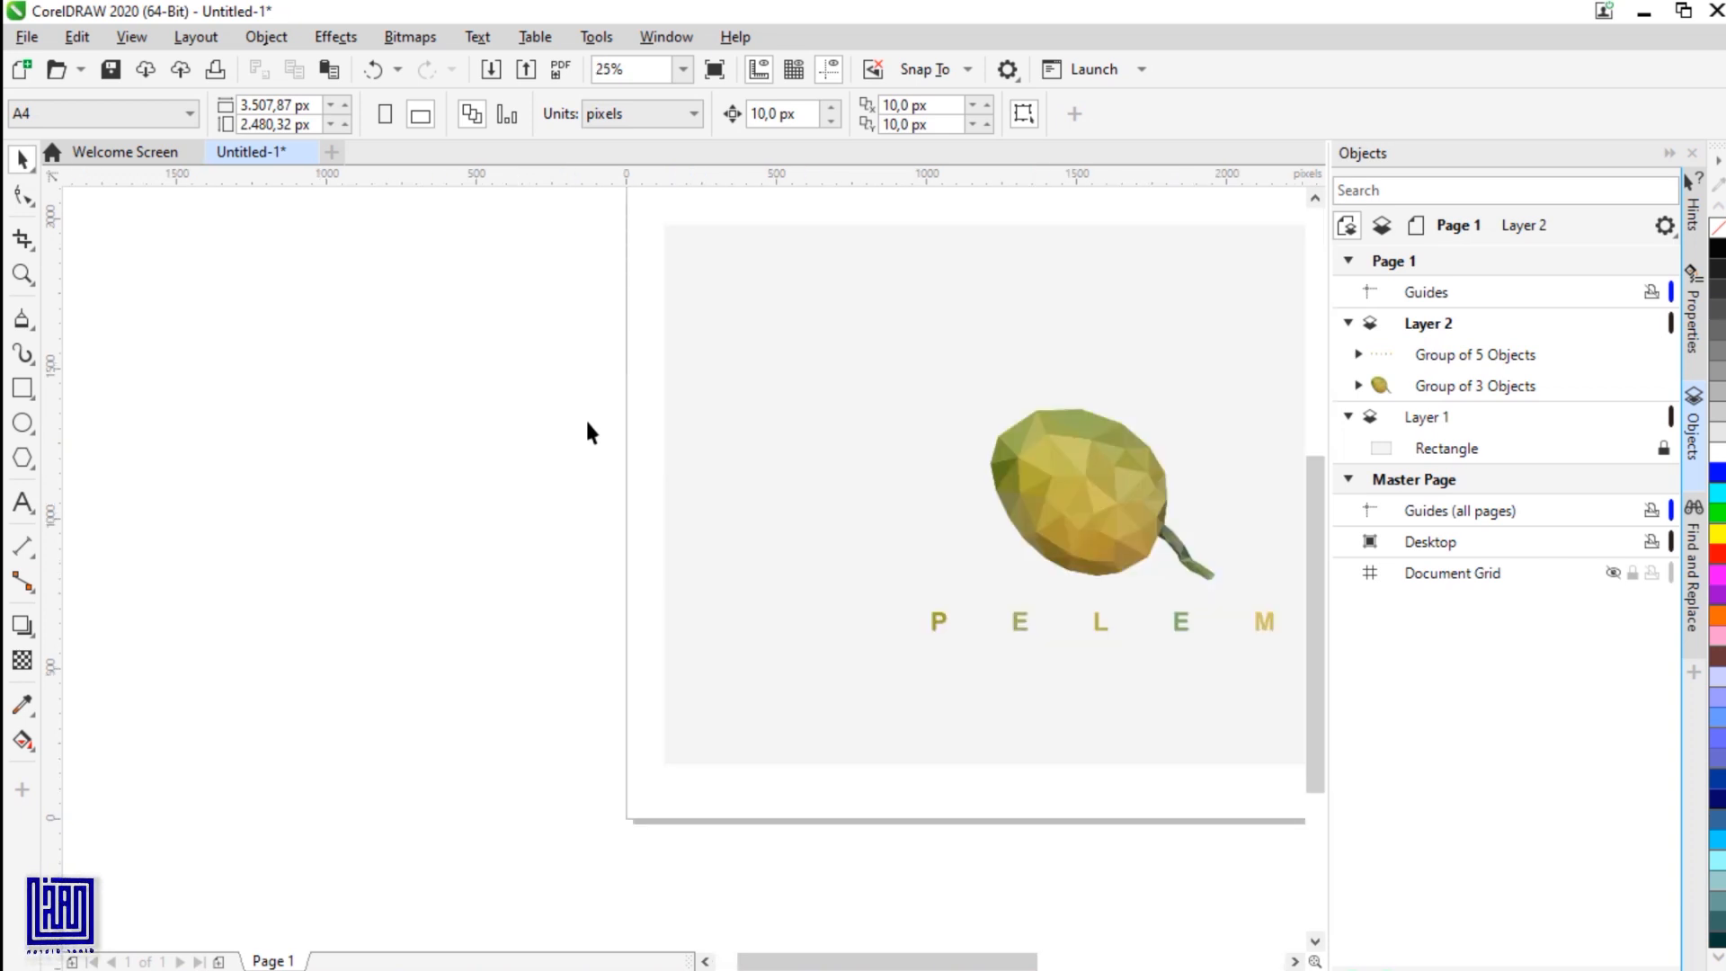
pyautogui.scroll(-1, 587, 433)
pyautogui.scroll(2, 855, 401)
# Step: Collapse the object list to widen the canvas and centre the illustration in the view
pyautogui.moveTo(506, 648); pyautogui.dragTo(702, 528)
pyautogui.moveTo(1142, 569); pyautogui.dragTo(1113, 555)
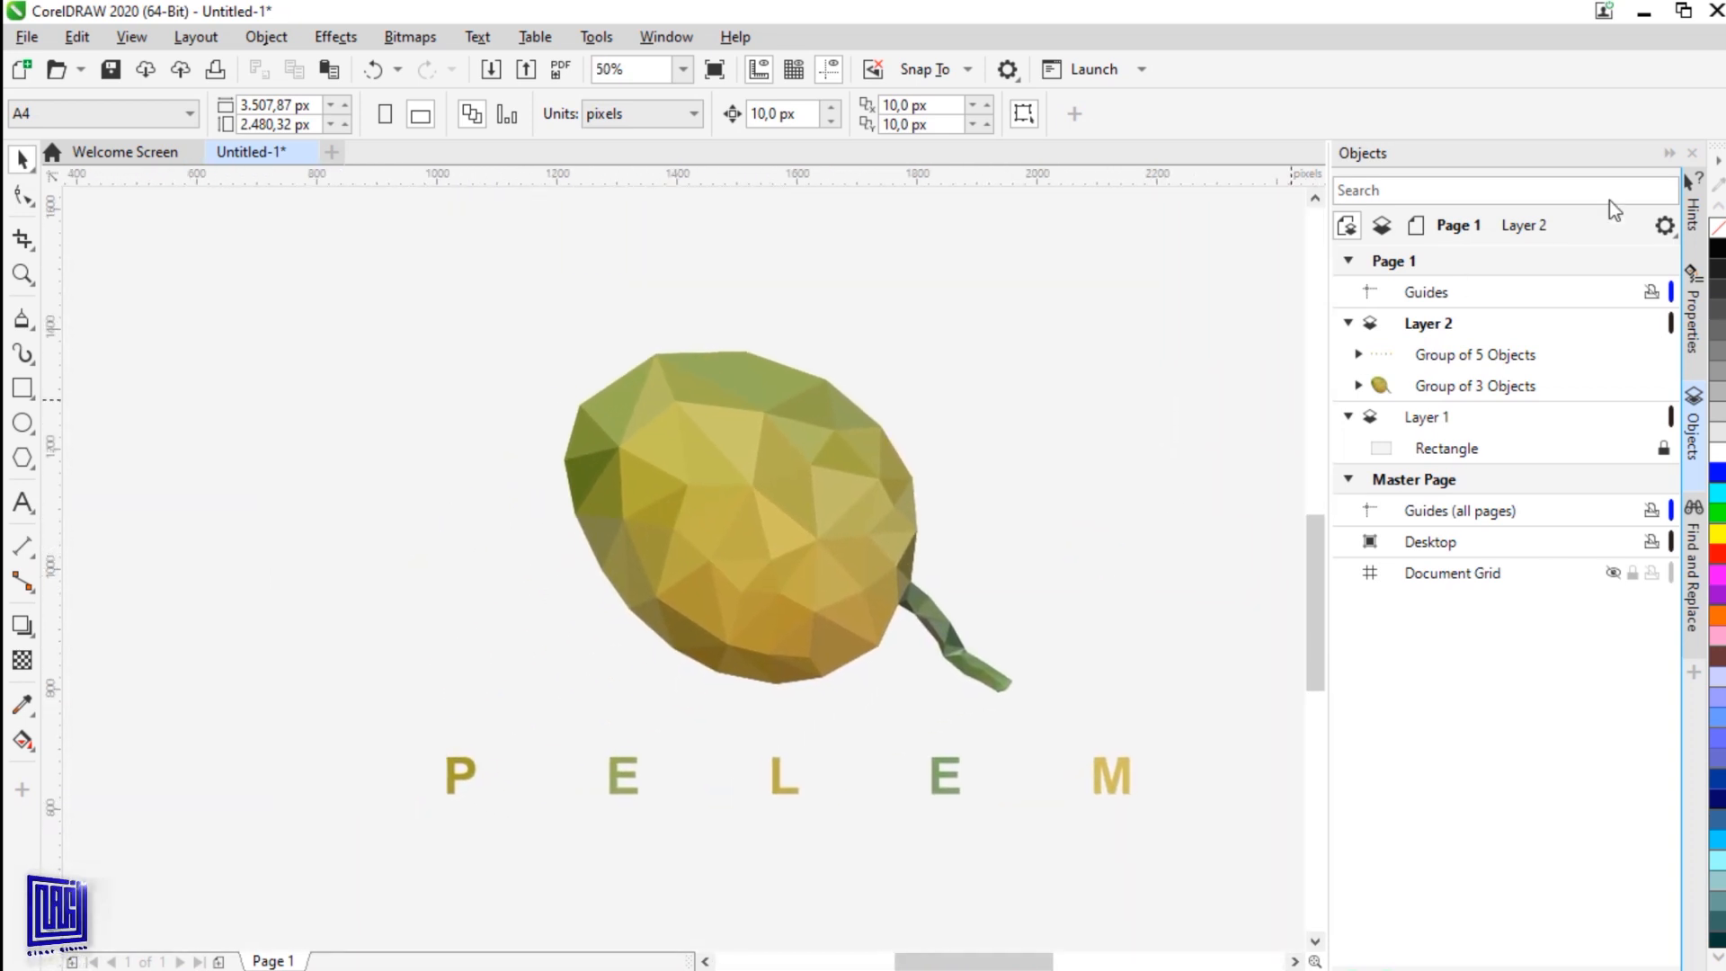
pyautogui.click(1670, 150)
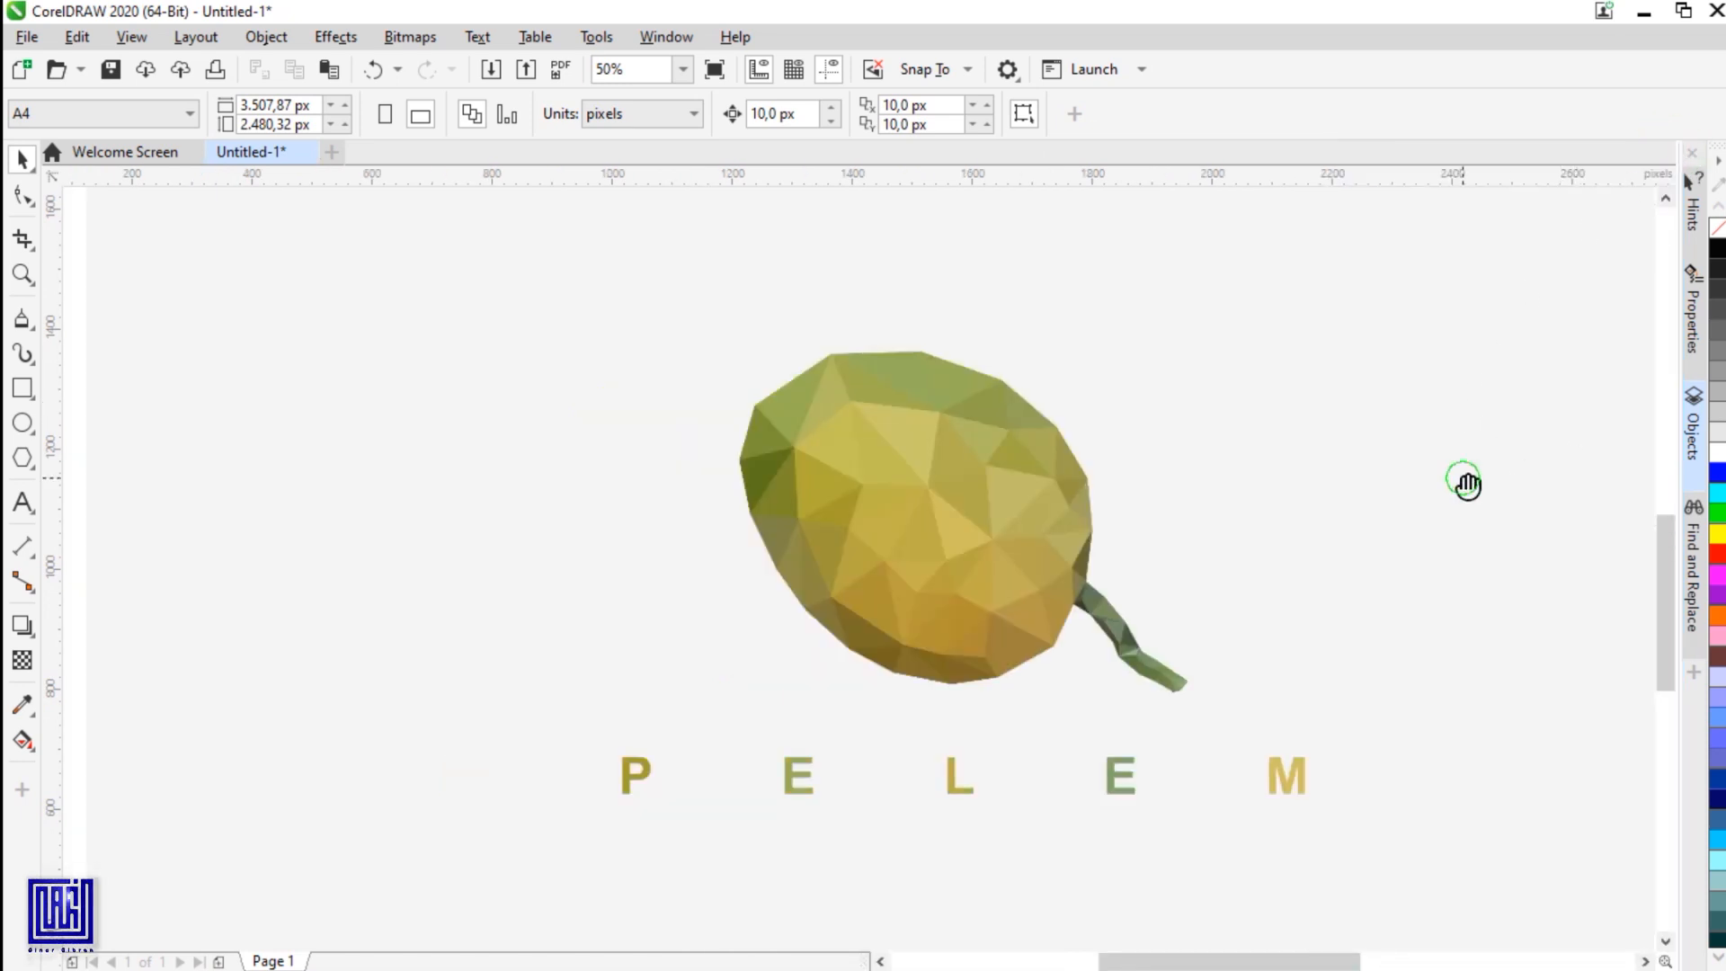
pyautogui.moveTo(1467, 483); pyautogui.dragTo(1418, 445)
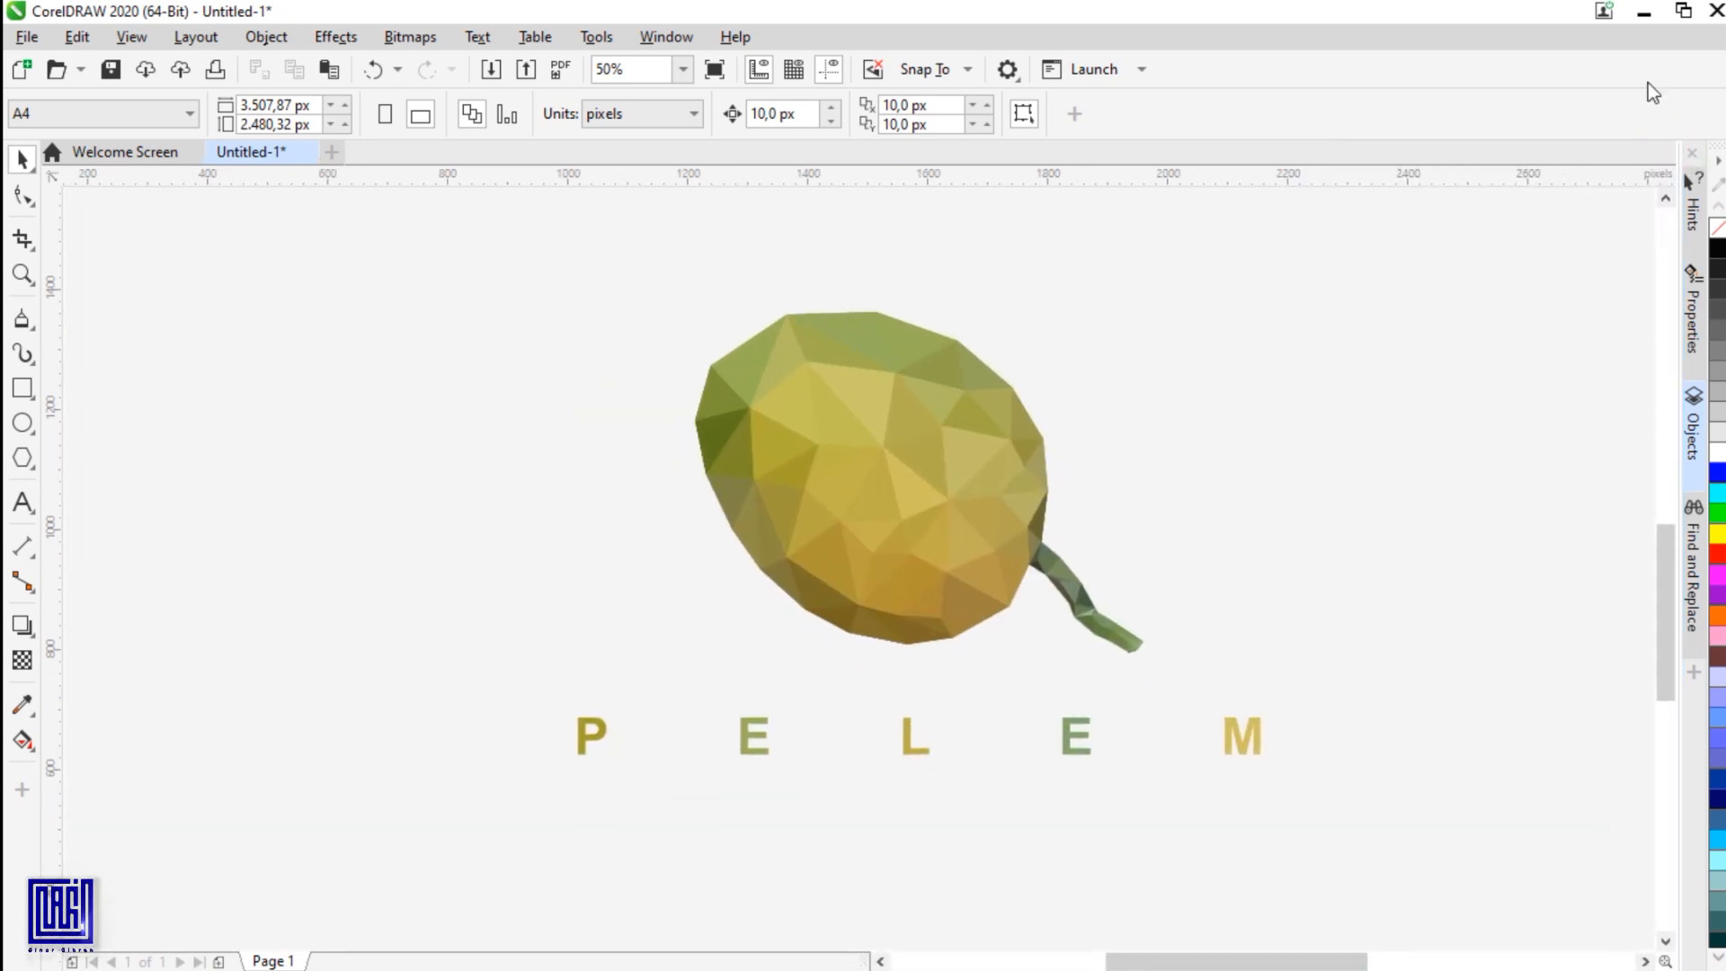